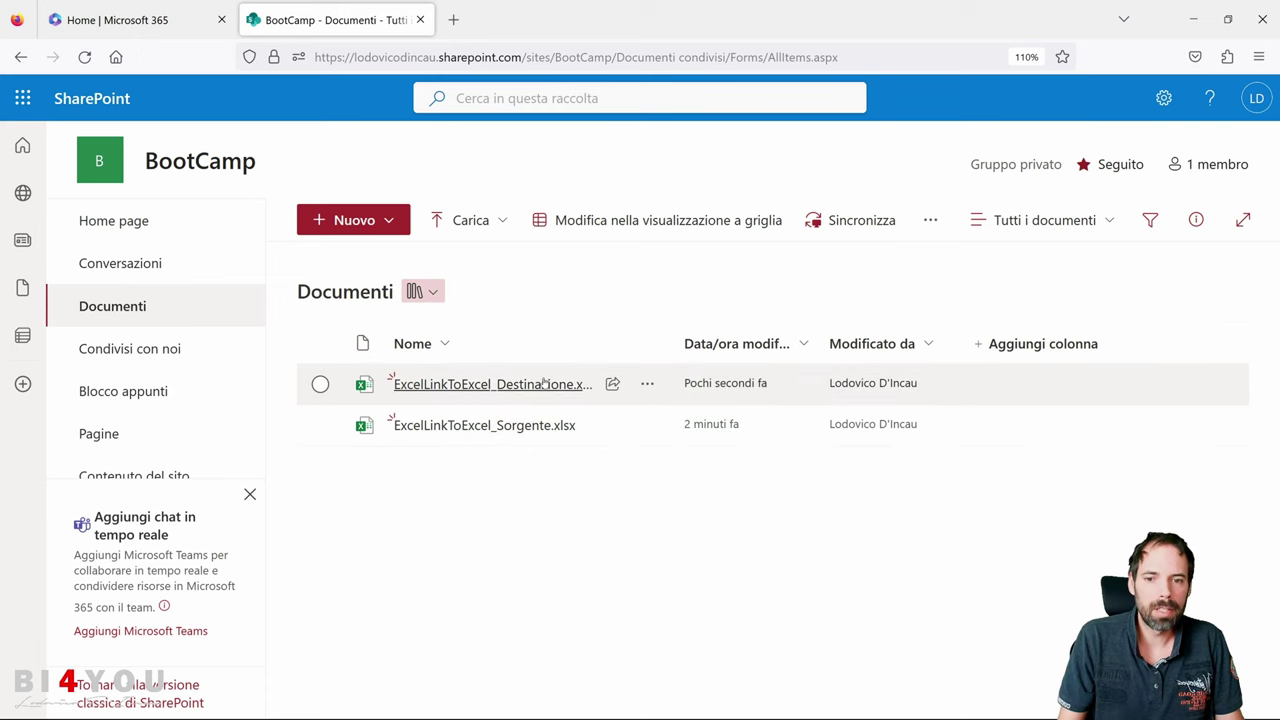
# Open the destination workbook from SharePoint in desktop Excel, beside the open source workbook.
pyautogui.moveTo(566, 390)
pyautogui.click(647, 384)
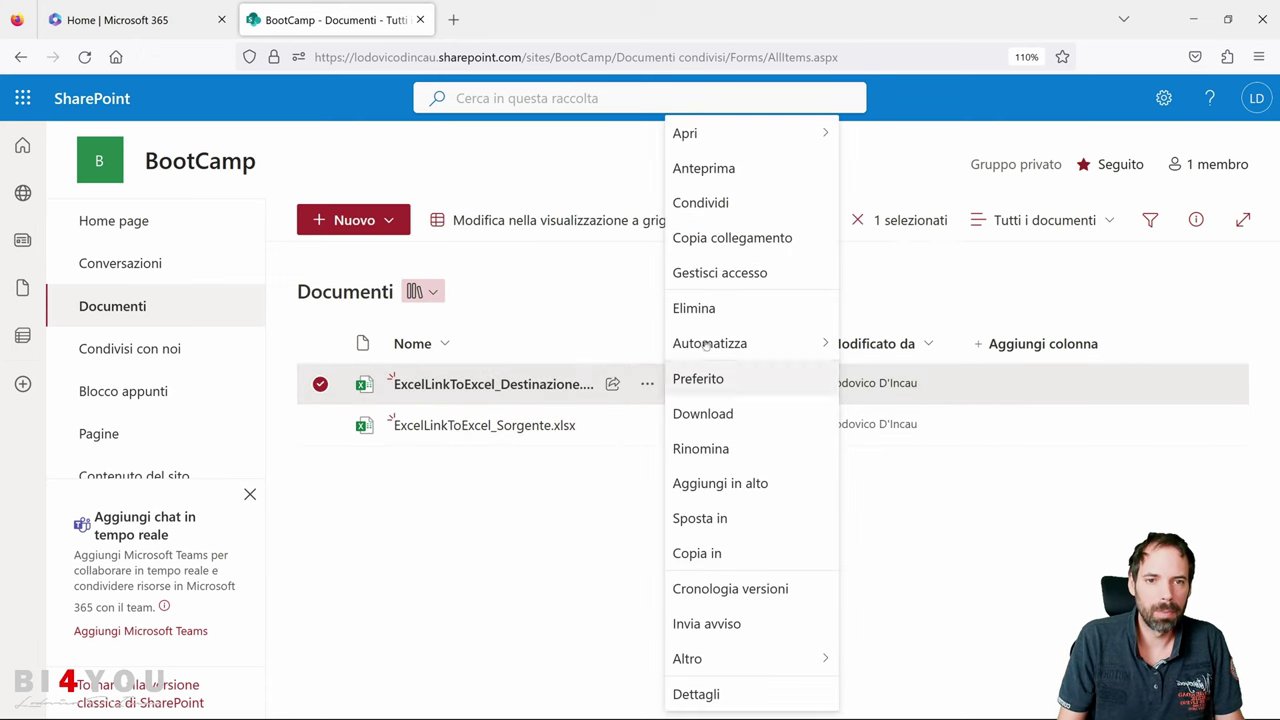
pyautogui.moveTo(759, 140)
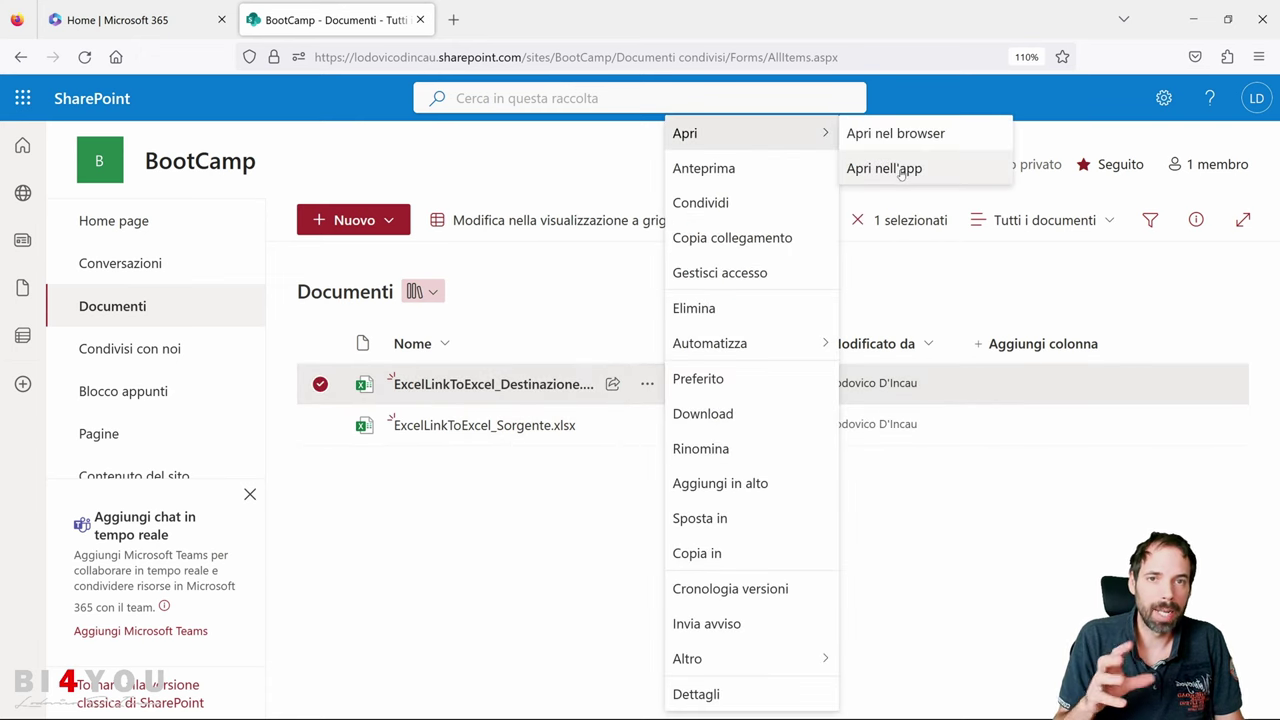
pyautogui.click(538, 554)
pyautogui.hotkey('alt', 'Tab')
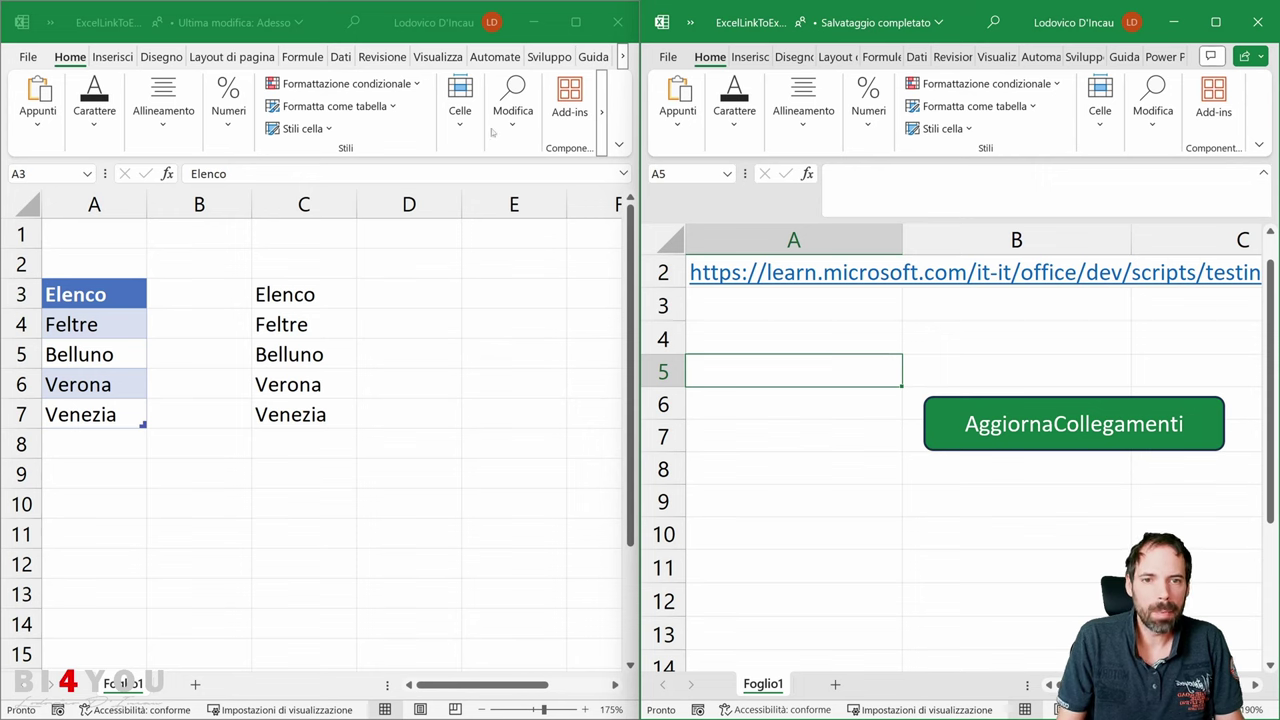
pyautogui.click(117, 294)
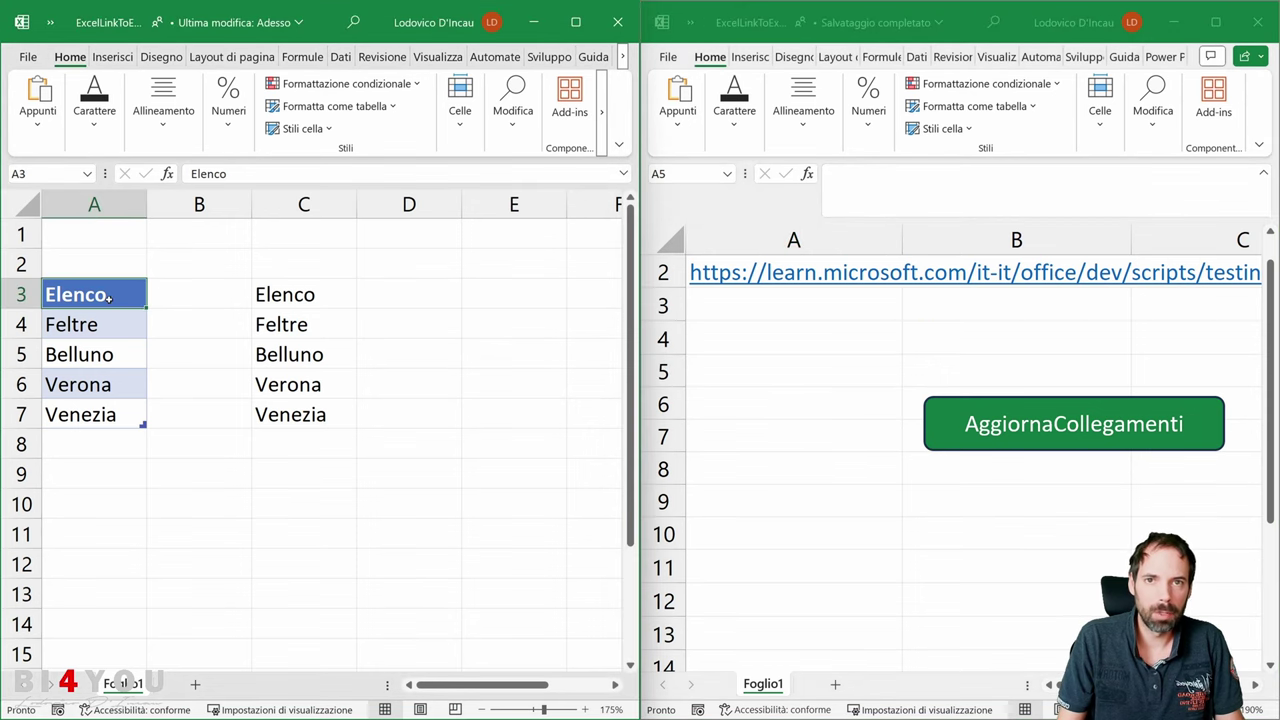
pyautogui.click(775, 371)
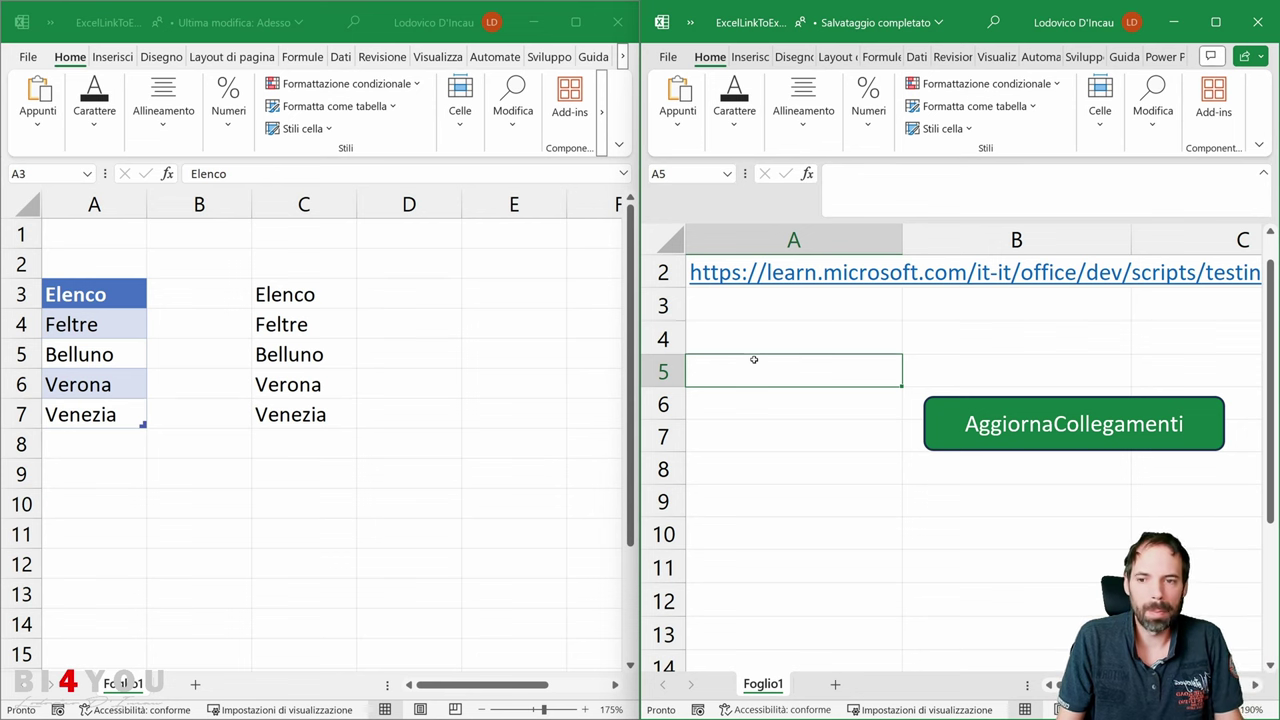
pyautogui.click(290, 298)
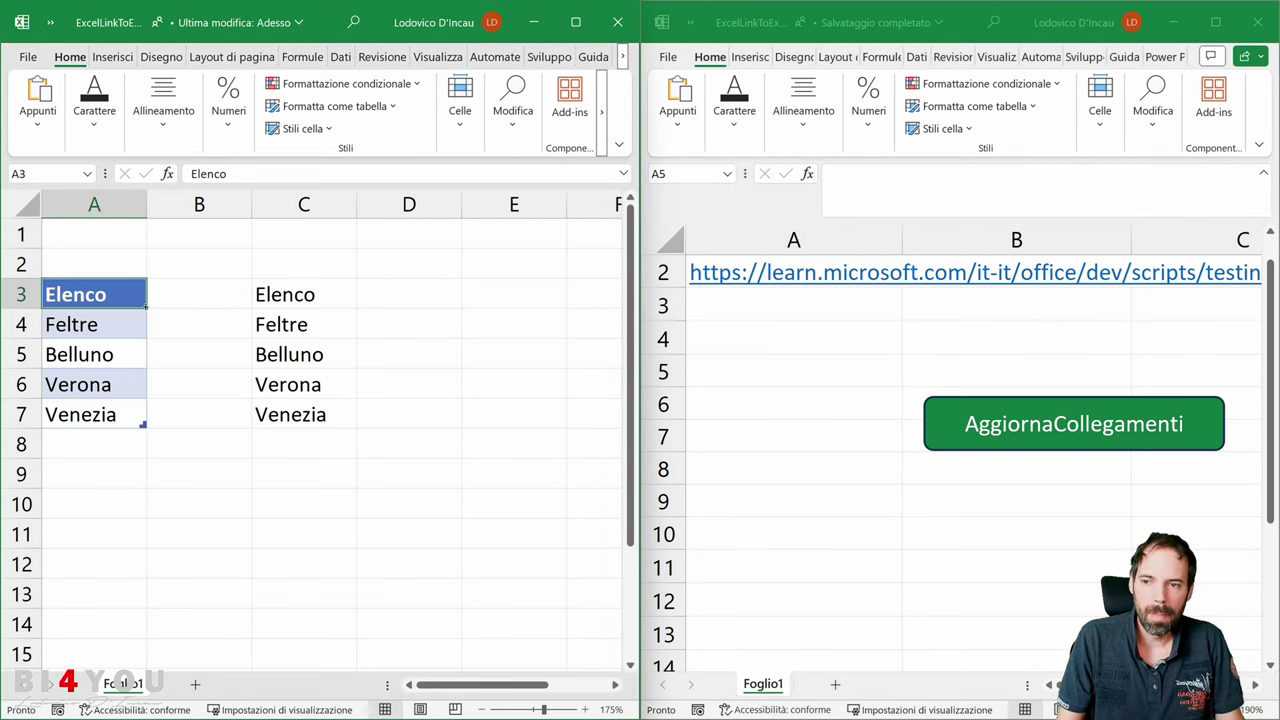
pyautogui.moveTo(115, 308); pyautogui.dragTo(103, 422)
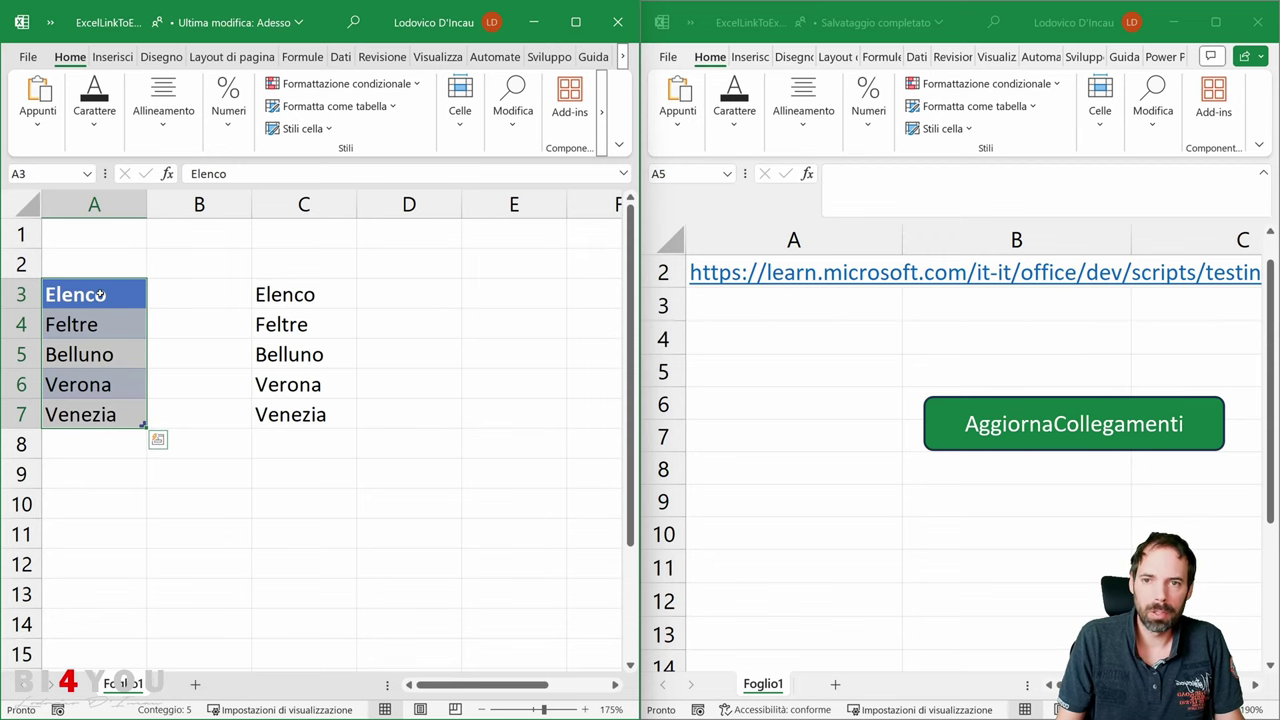
pyautogui.click(576, 22)
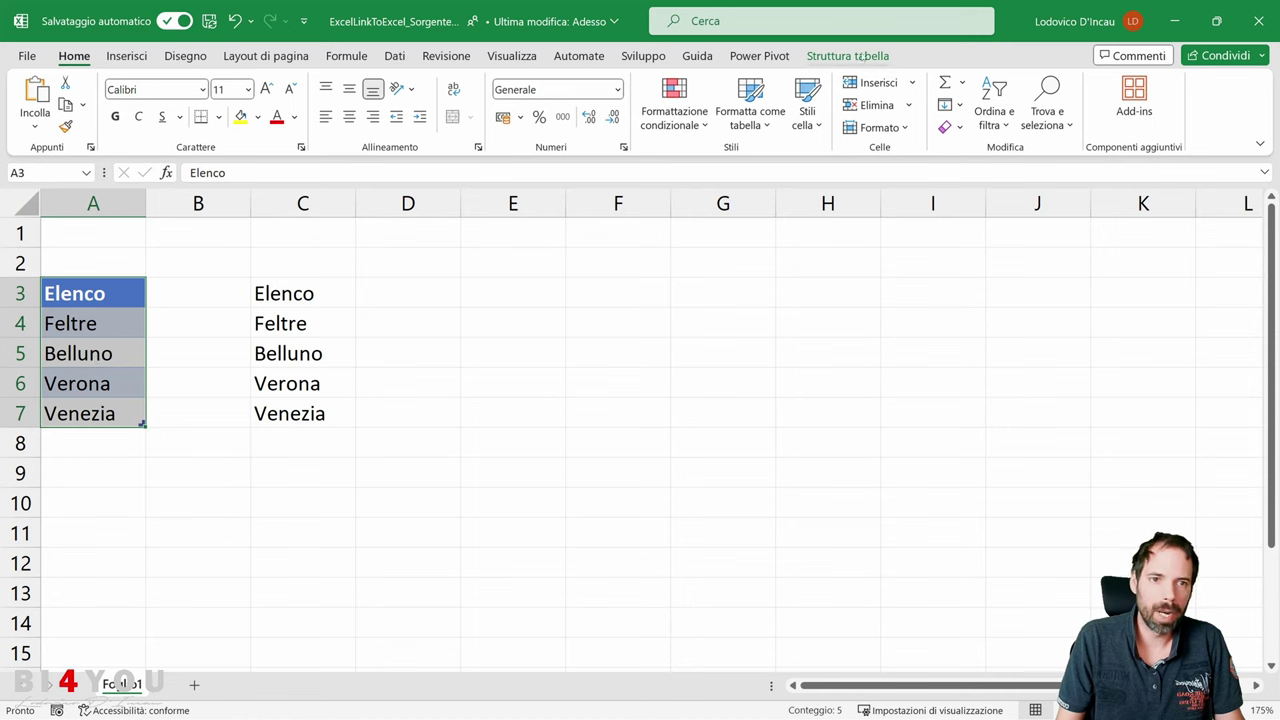
pyautogui.click(856, 58)
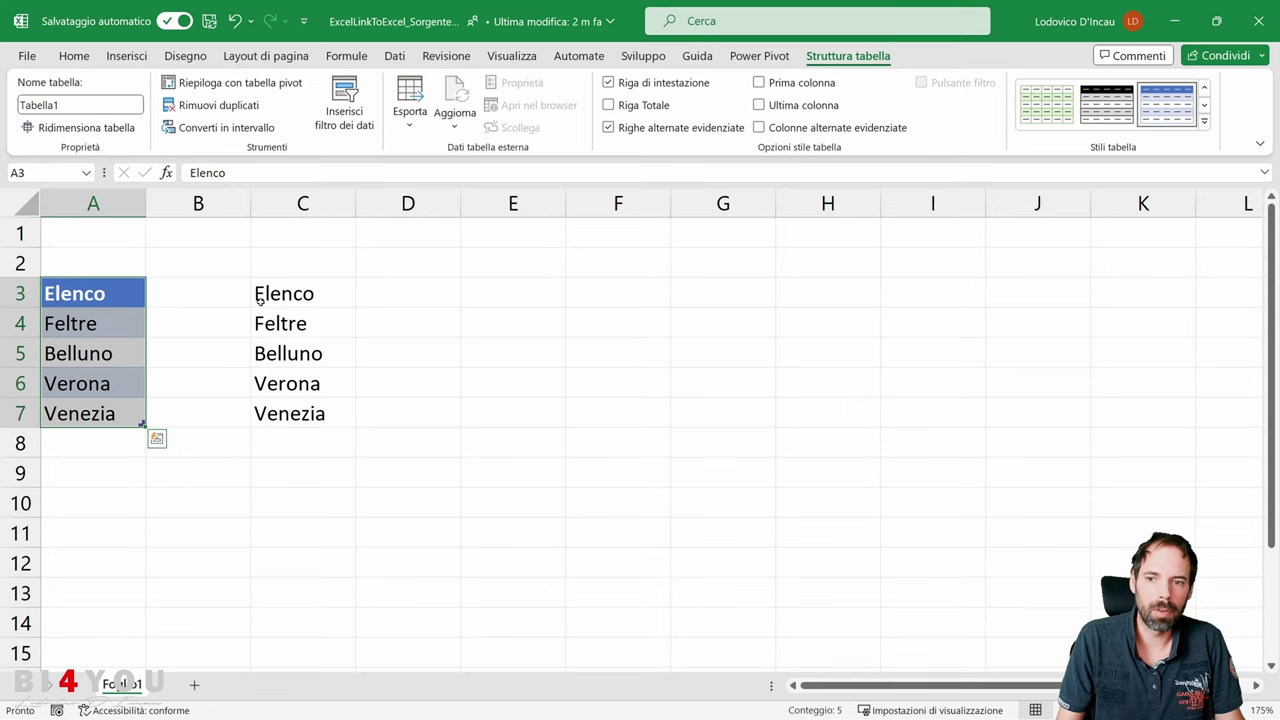
pyautogui.moveTo(257, 295); pyautogui.dragTo(290, 413)
pyautogui.click(300, 323)
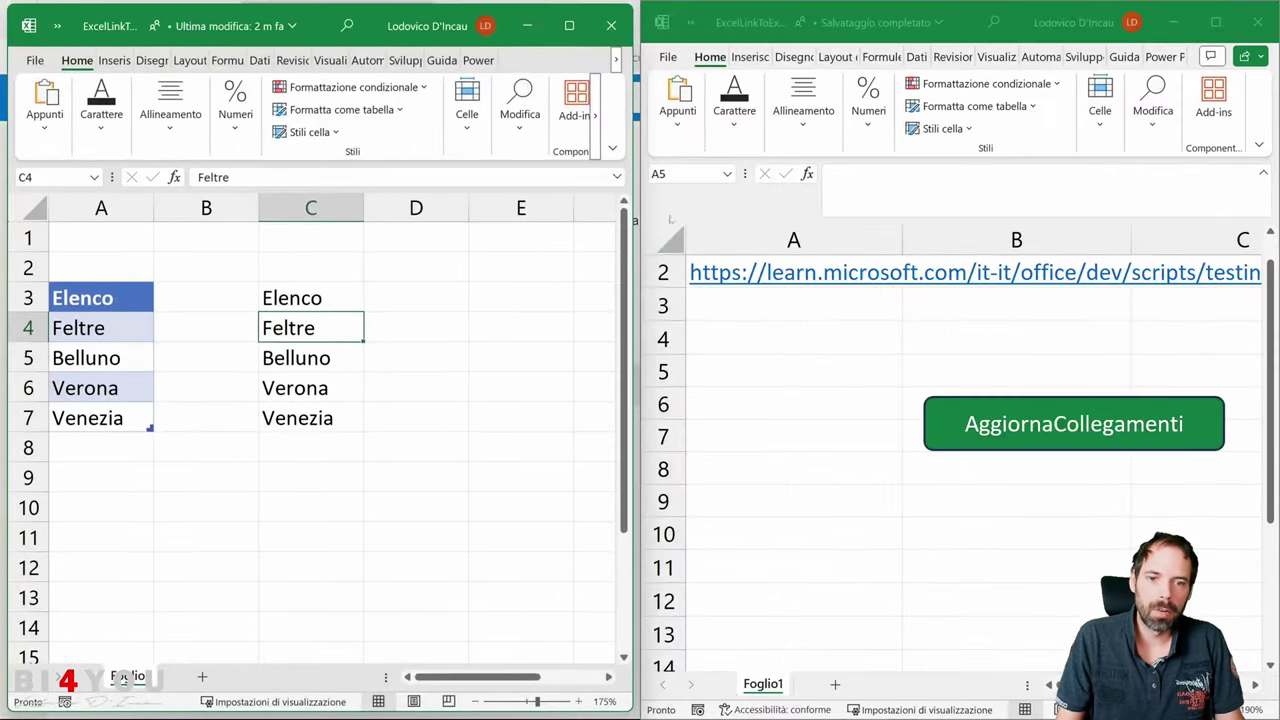
pyautogui.click(756, 358)
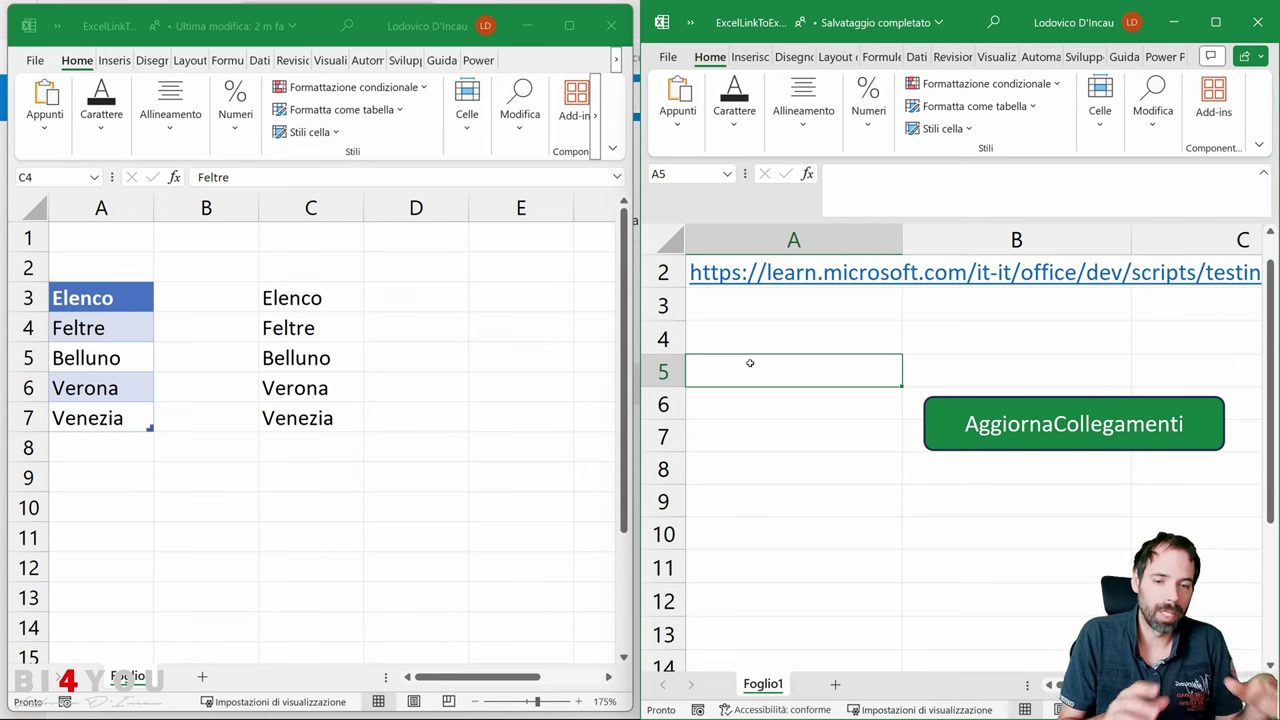
# Enter a formula in destination A5 referencing source cell C3, so it shows Elenco.
pyautogui.write('=')
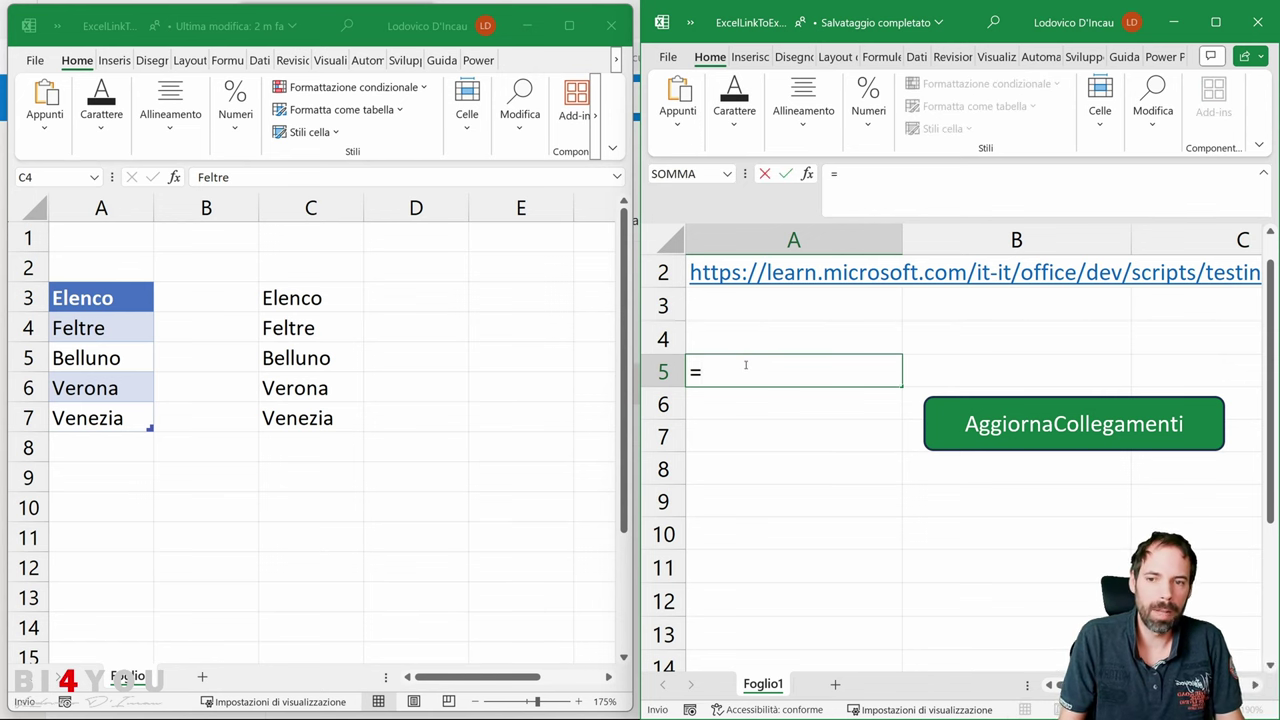
pyautogui.click(300, 298)
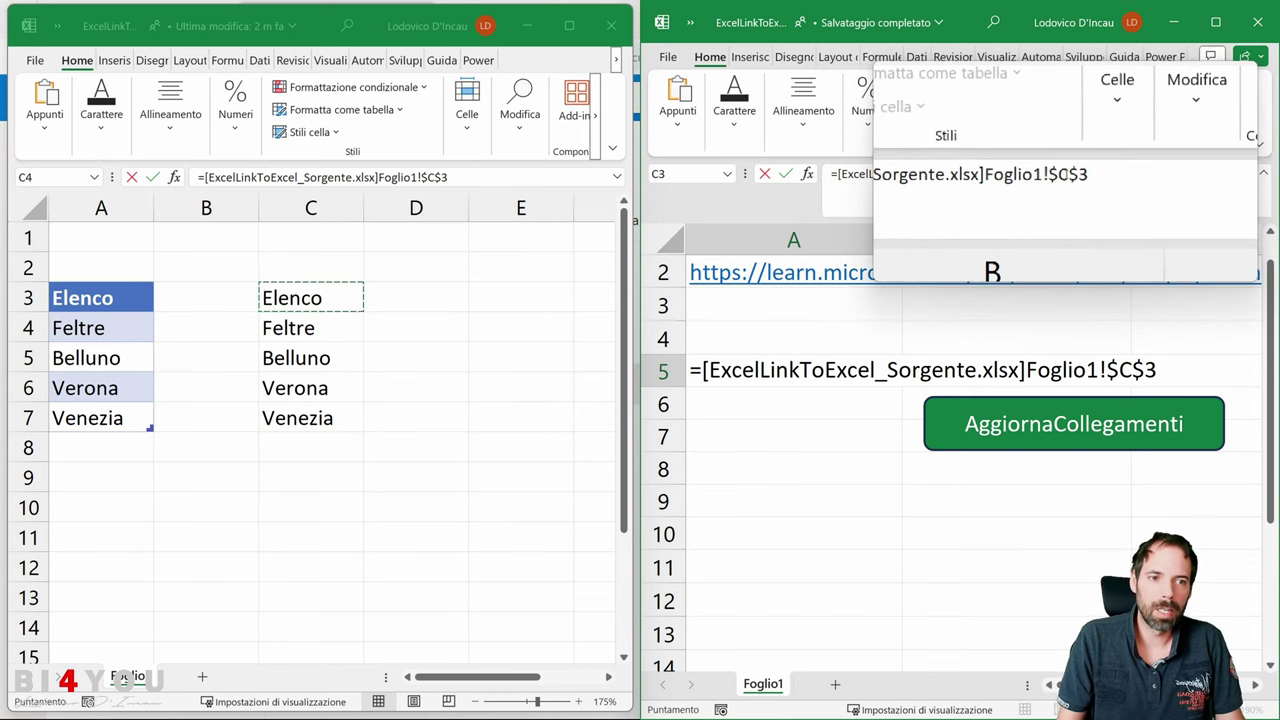
pyautogui.press('Return')
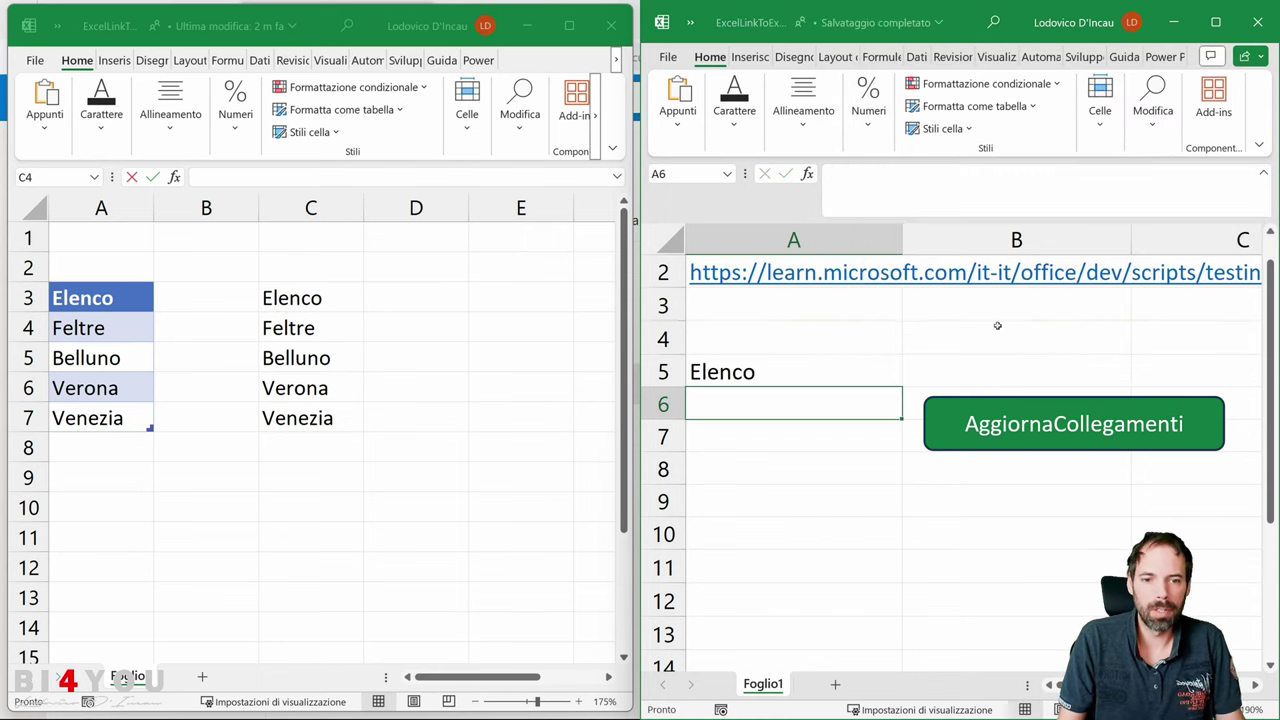
pyautogui.click(806, 366)
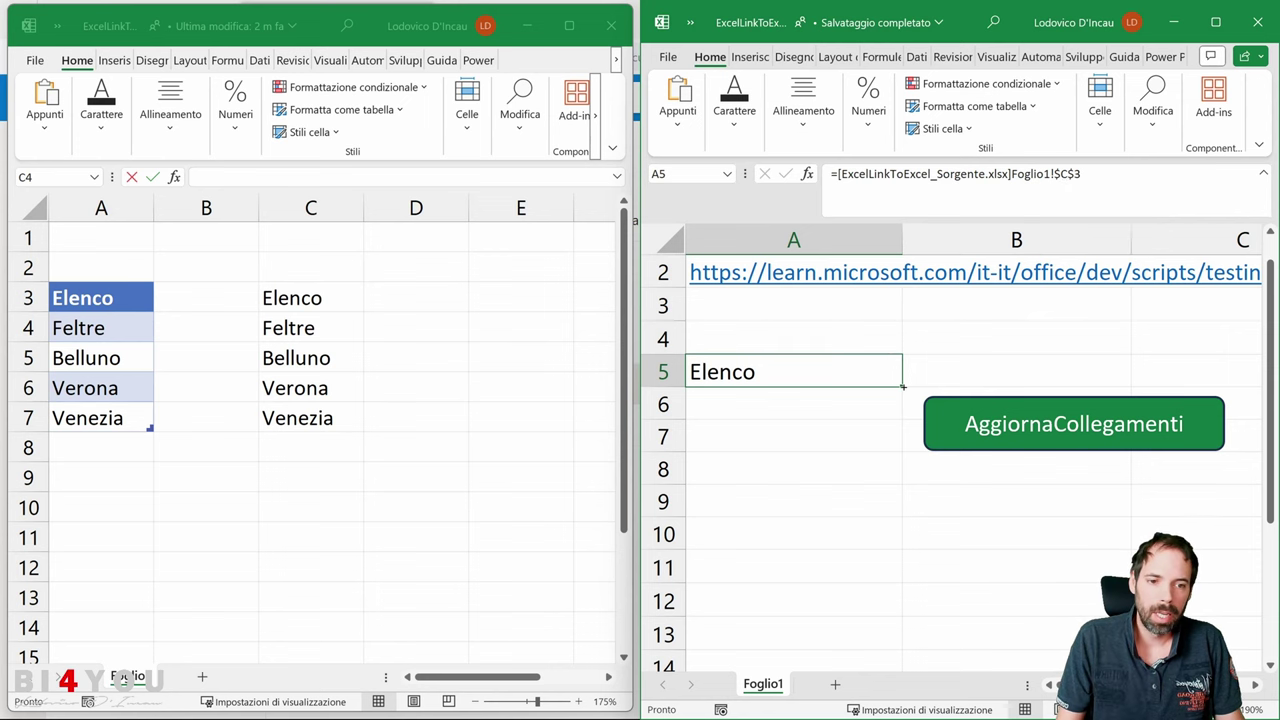
# Fill the A5 link down to row 9, then delete the copied cells below A5.
pyautogui.moveTo(903, 387); pyautogui.dragTo(893, 508)
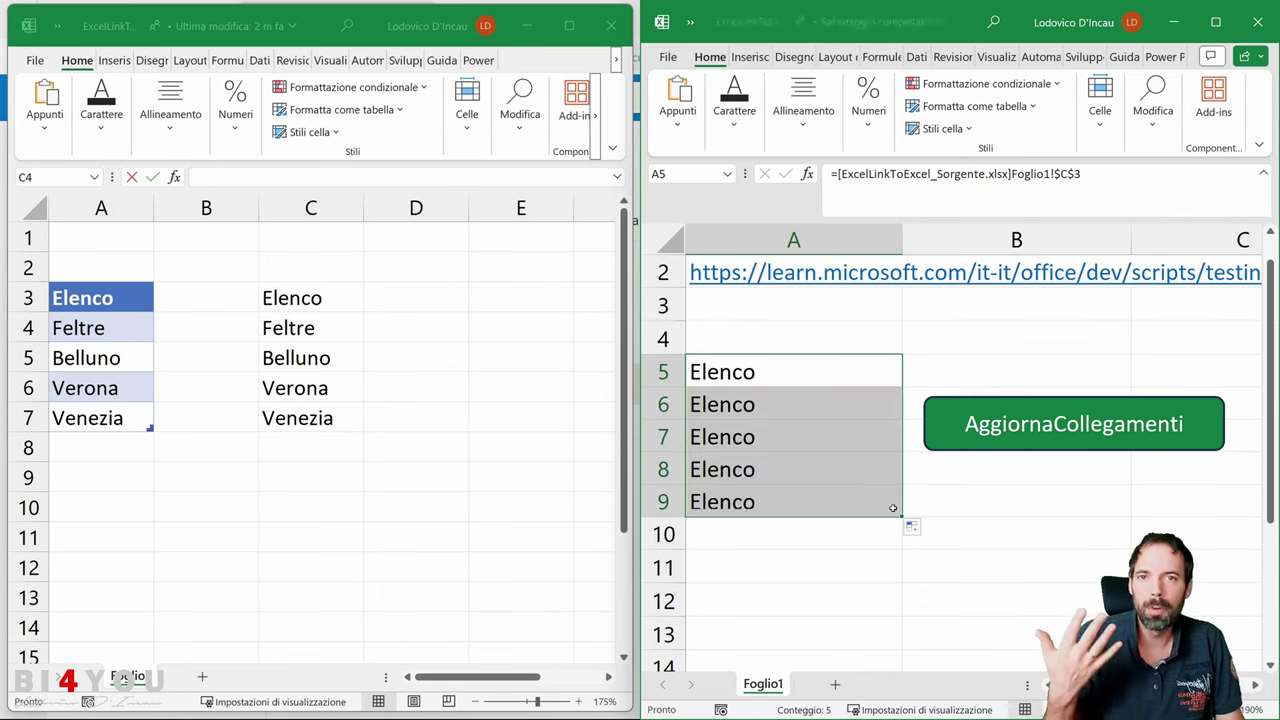
pyautogui.click(777, 374)
pyautogui.moveTo(757, 410); pyautogui.dragTo(777, 523)
pyautogui.press('Delete')
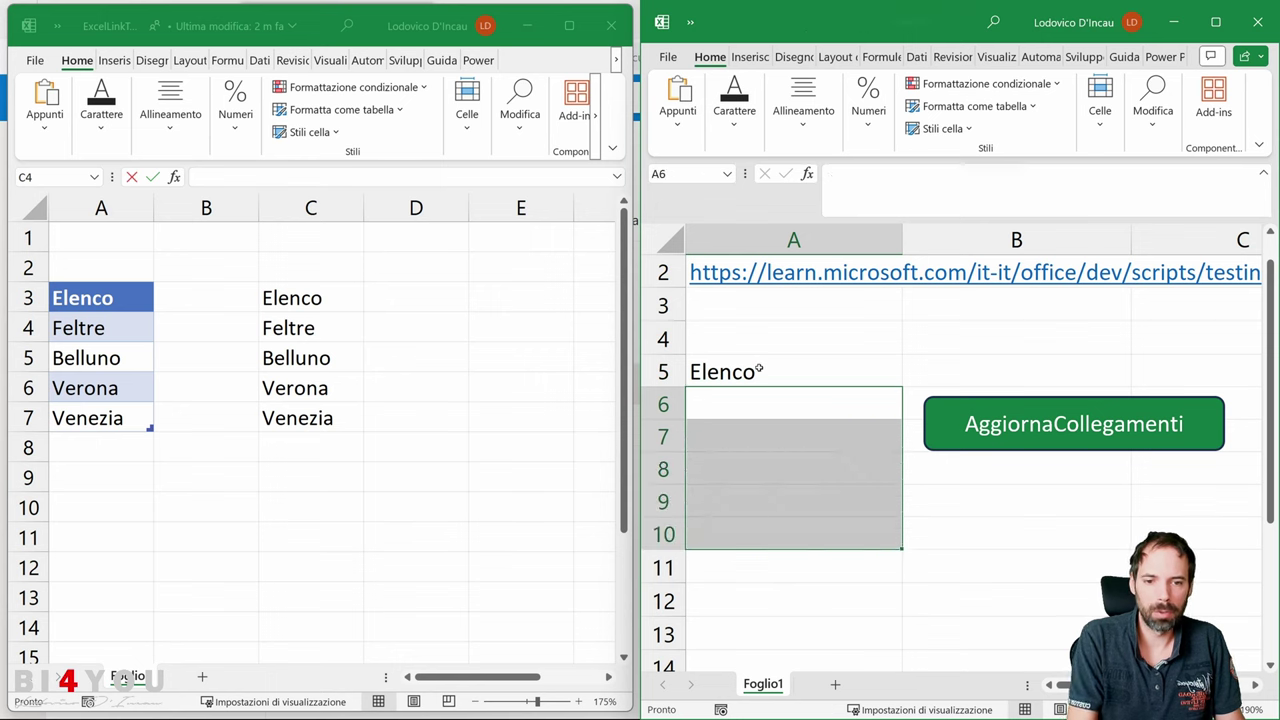
# Change A5's formula to reference $C$3:$C$7 so the source list spills down.
pyautogui.click(759, 370)
pyautogui.click(1097, 179)
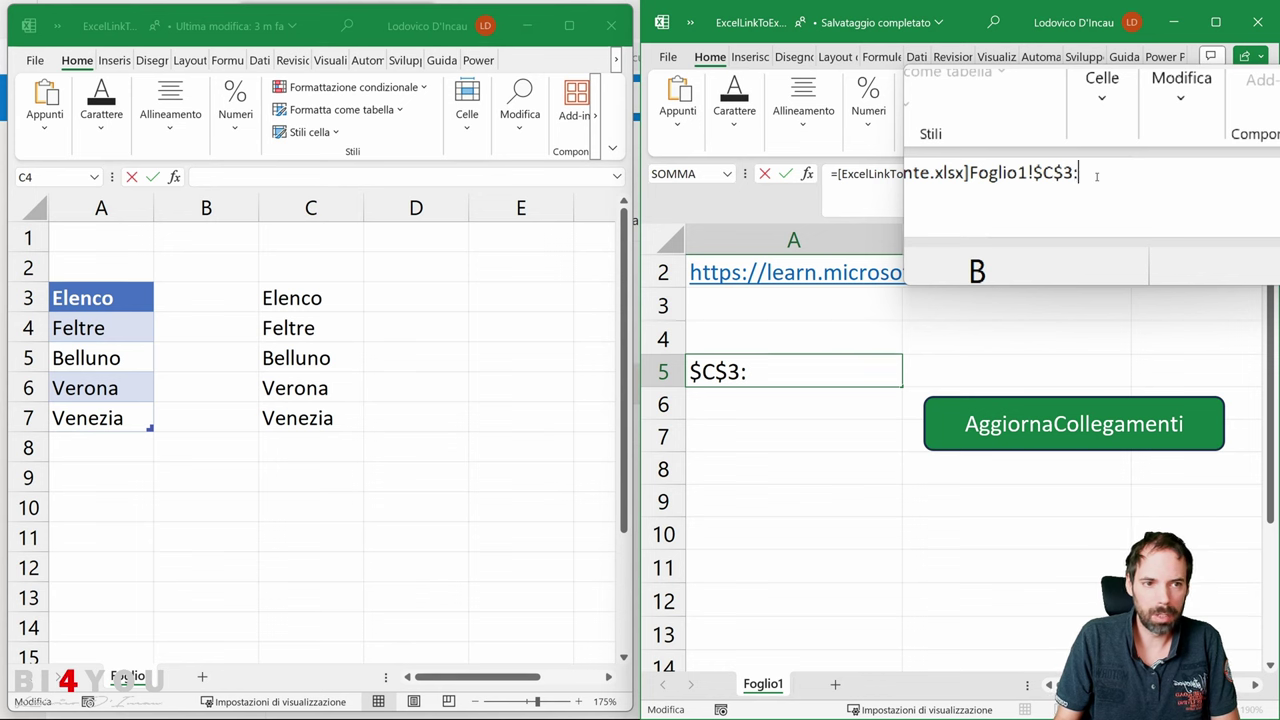
pyautogui.write('C')
pyautogui.press('BackSpace')
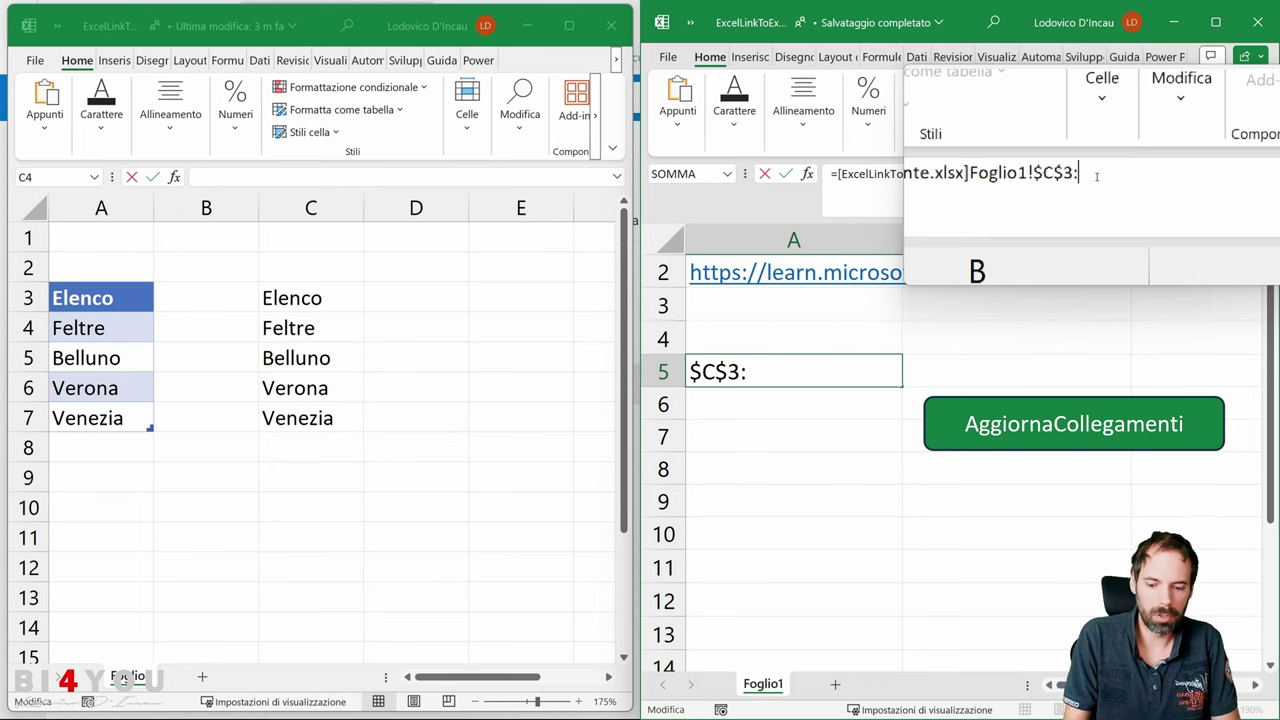
pyautogui.write('$C')
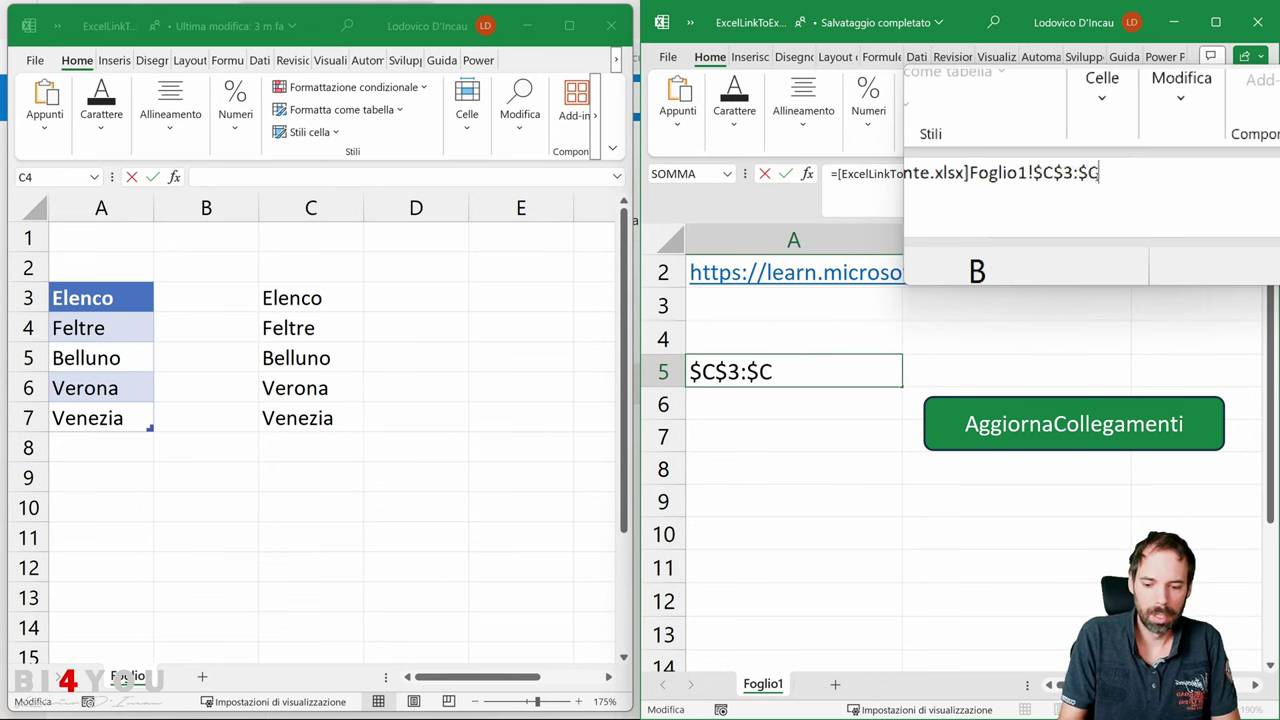
pyautogui.write('$7')
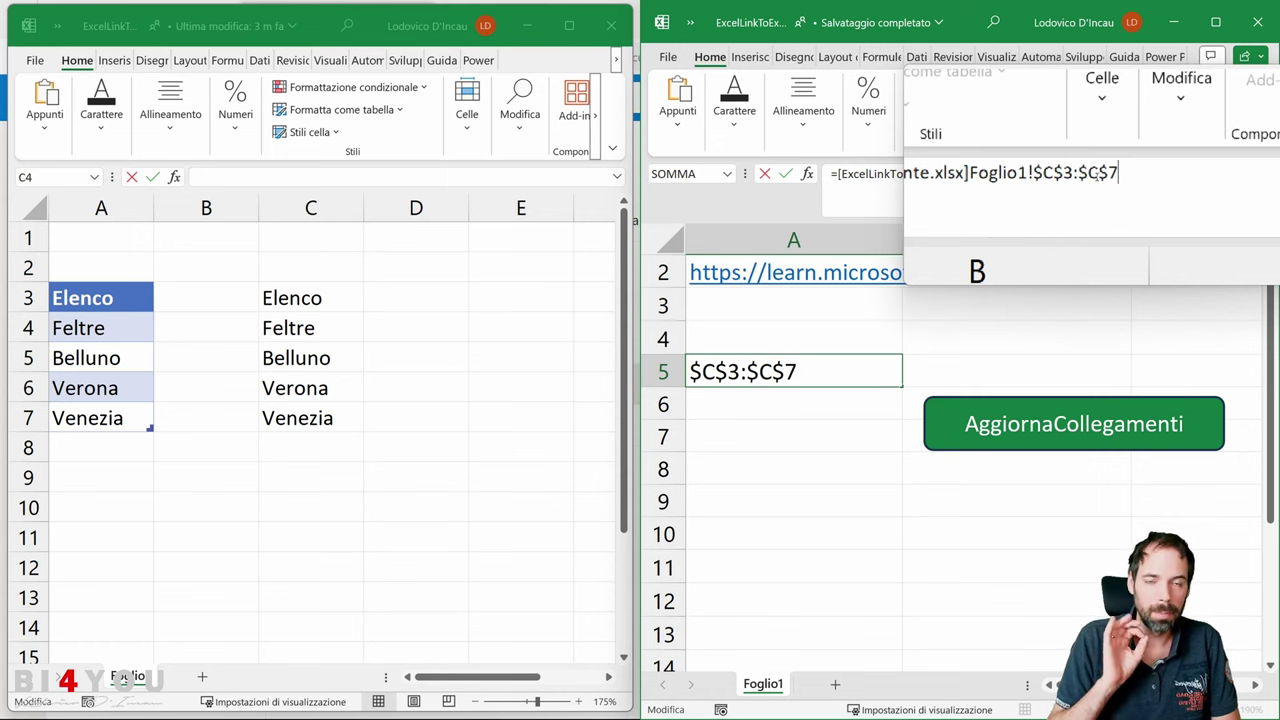
pyautogui.press('Return')
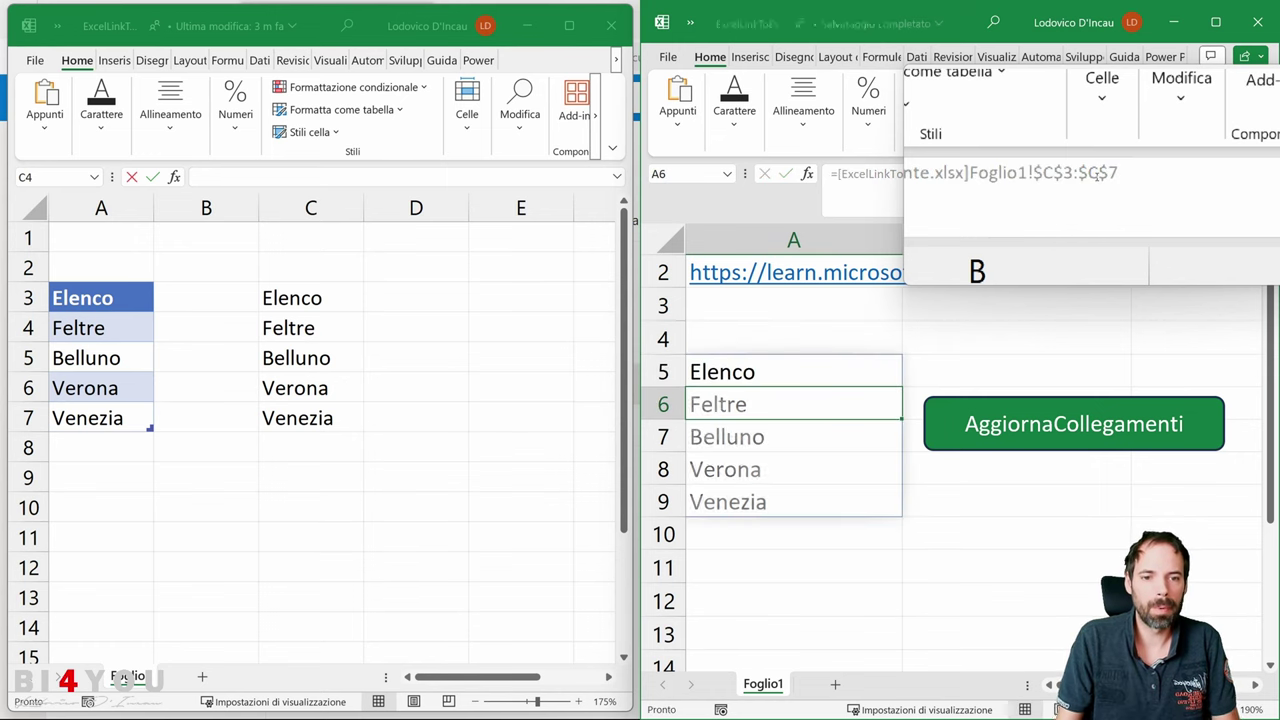
# Select the spilled list A5:A9 and clear it, leaving A5 empty.
pyautogui.click(811, 369)
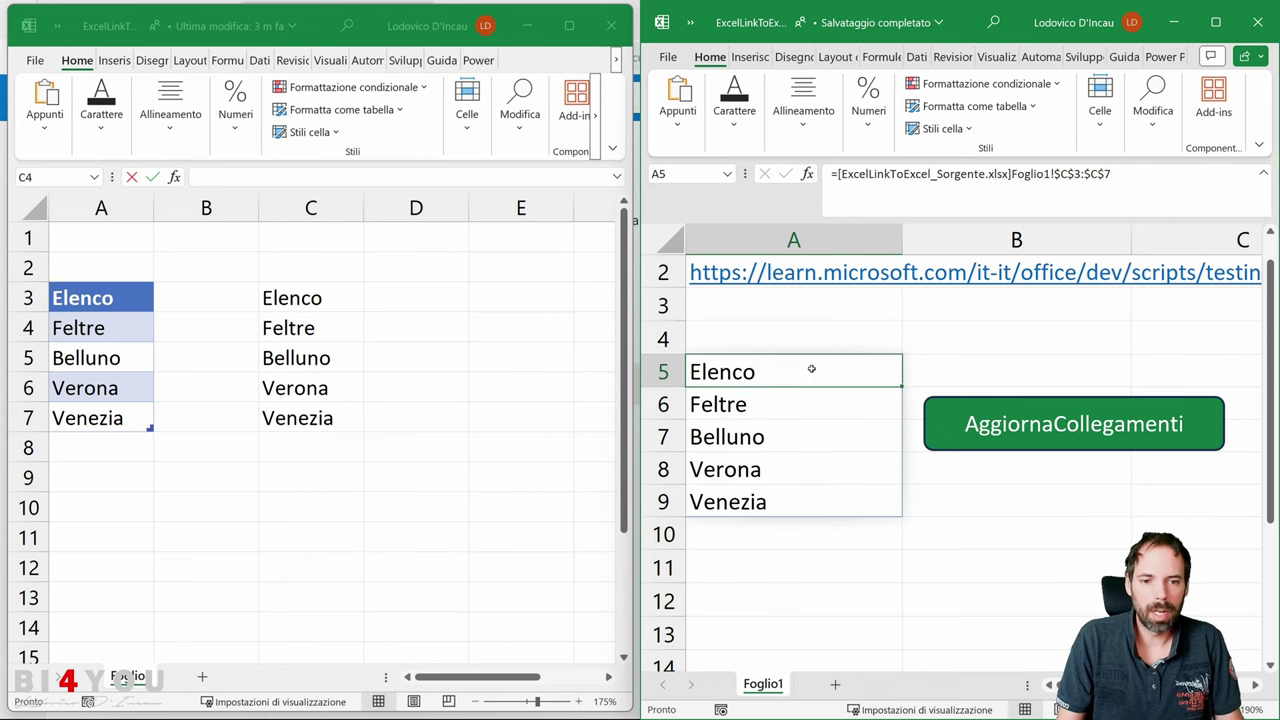
pyautogui.moveTo(757, 371); pyautogui.dragTo(752, 508)
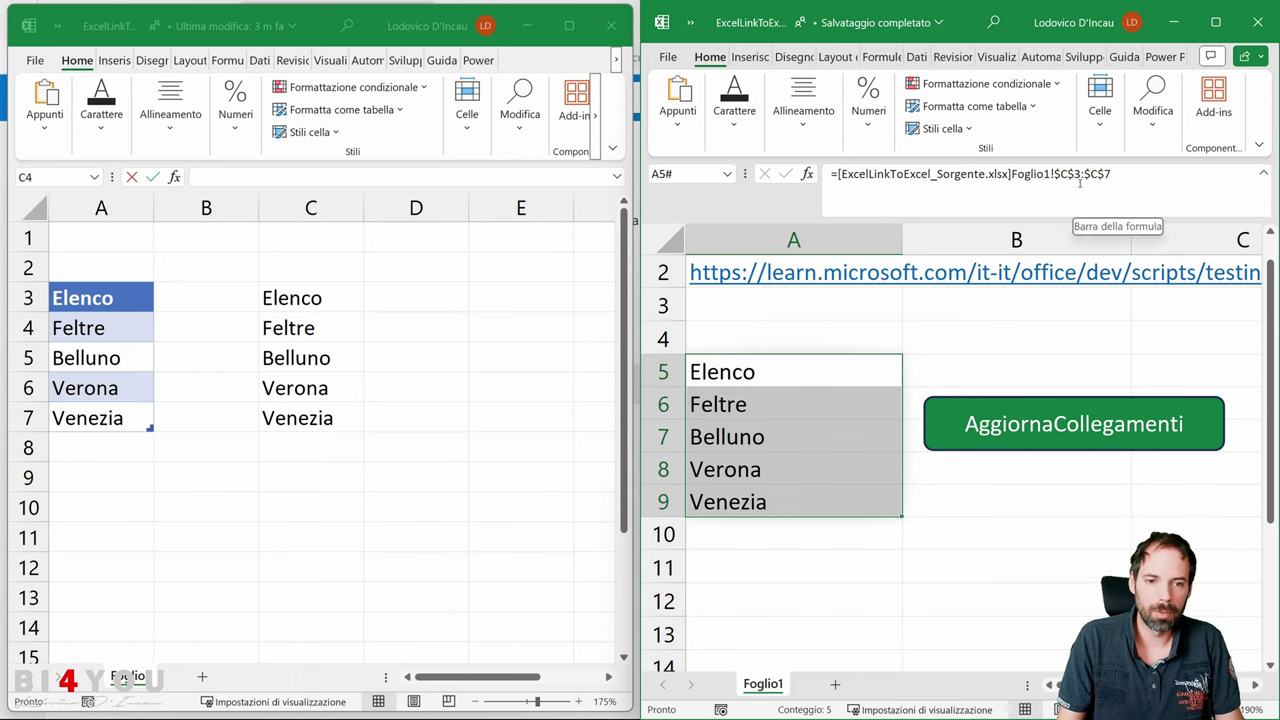
pyautogui.click(769, 372)
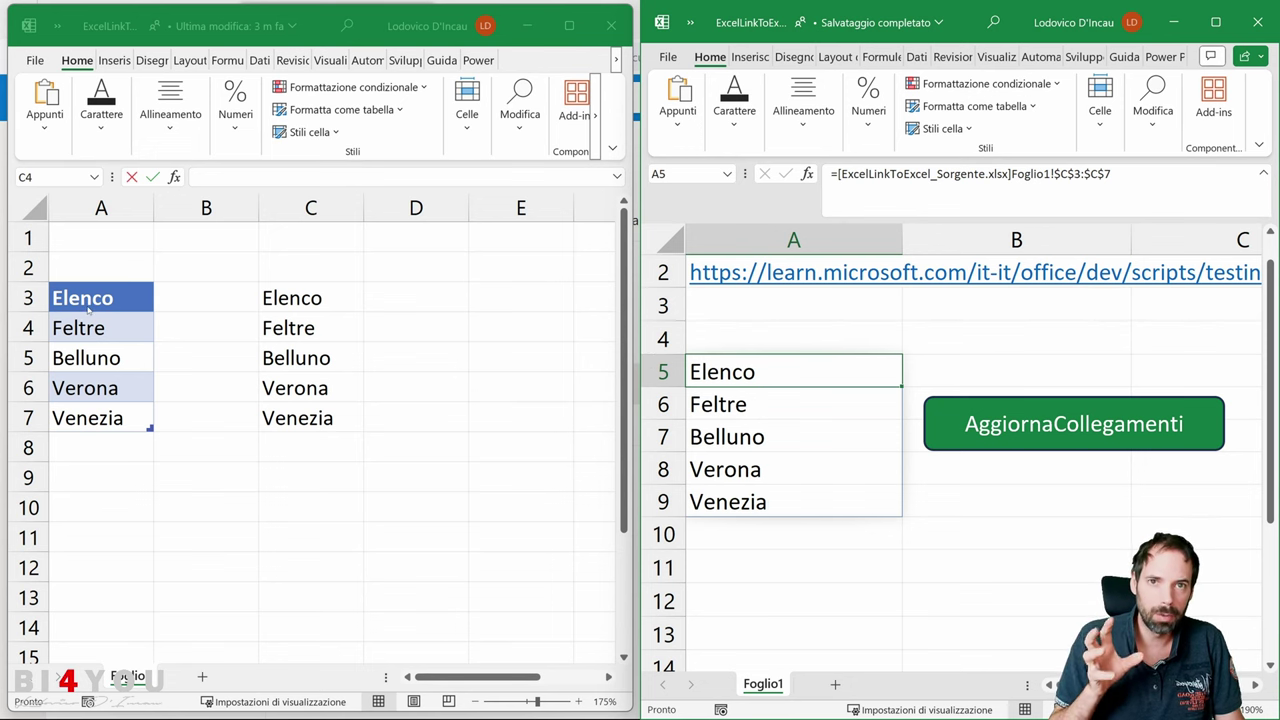
pyautogui.click(790, 436)
pyautogui.moveTo(760, 372); pyautogui.dragTo(912, 527)
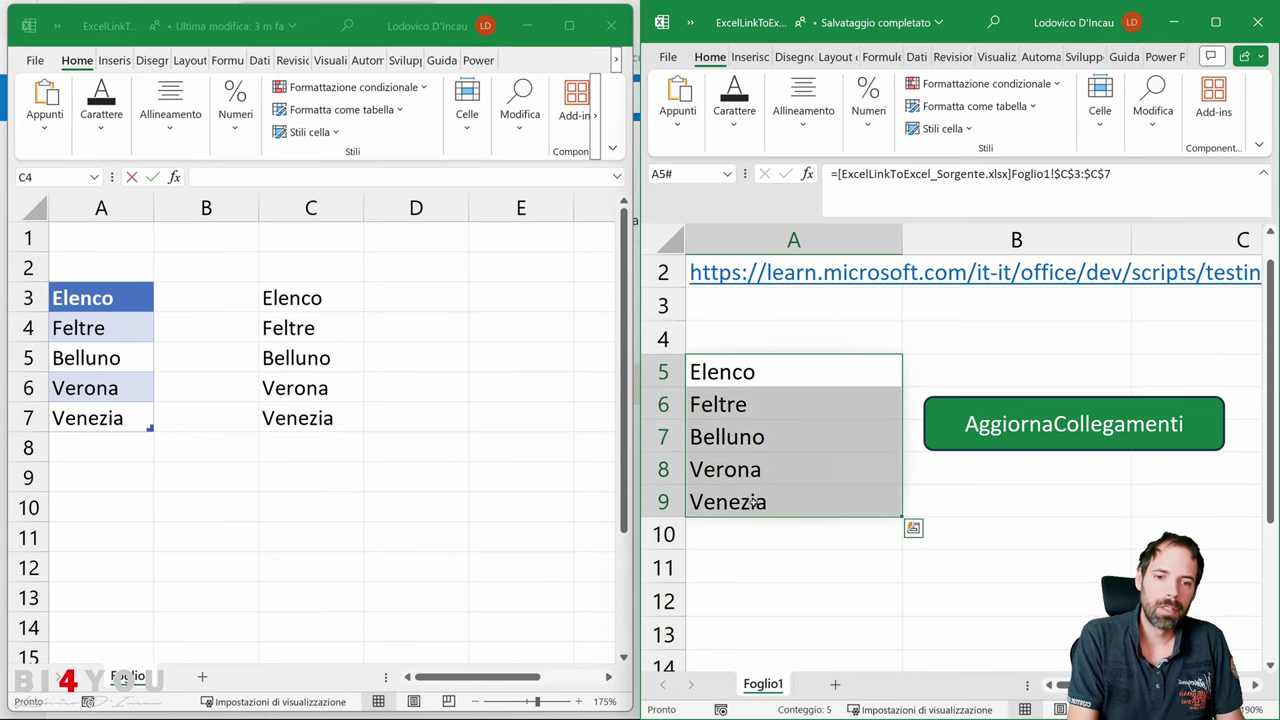
pyautogui.press('Delete')
pyautogui.click(747, 376)
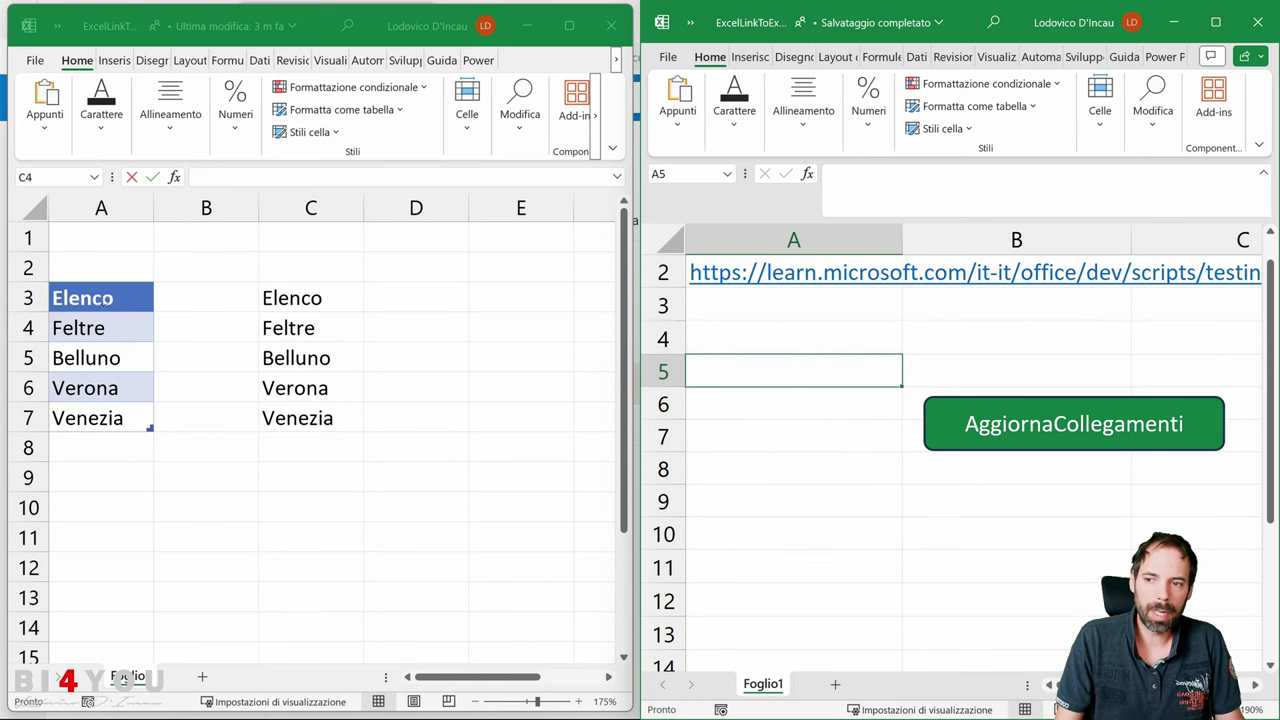
# Link A5 to the source's Tabella1 Elenco header, then close the source workbook.
pyautogui.write('=')
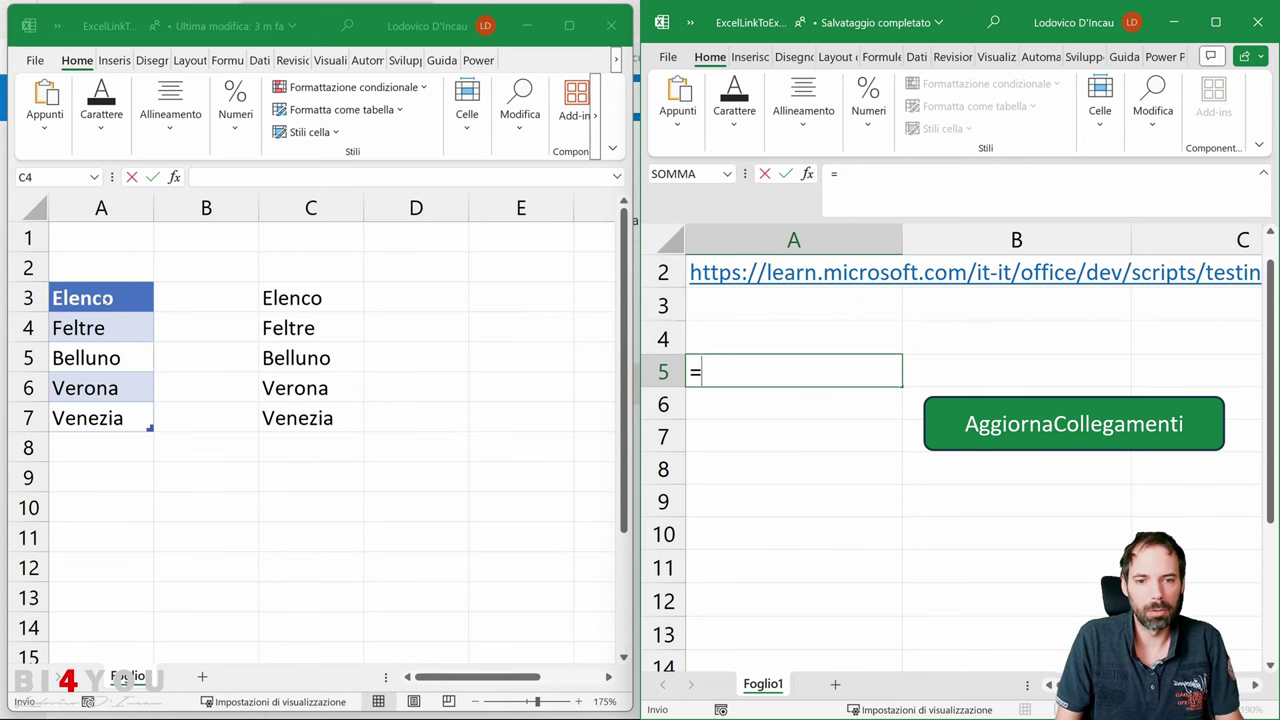
pyautogui.click(95, 293)
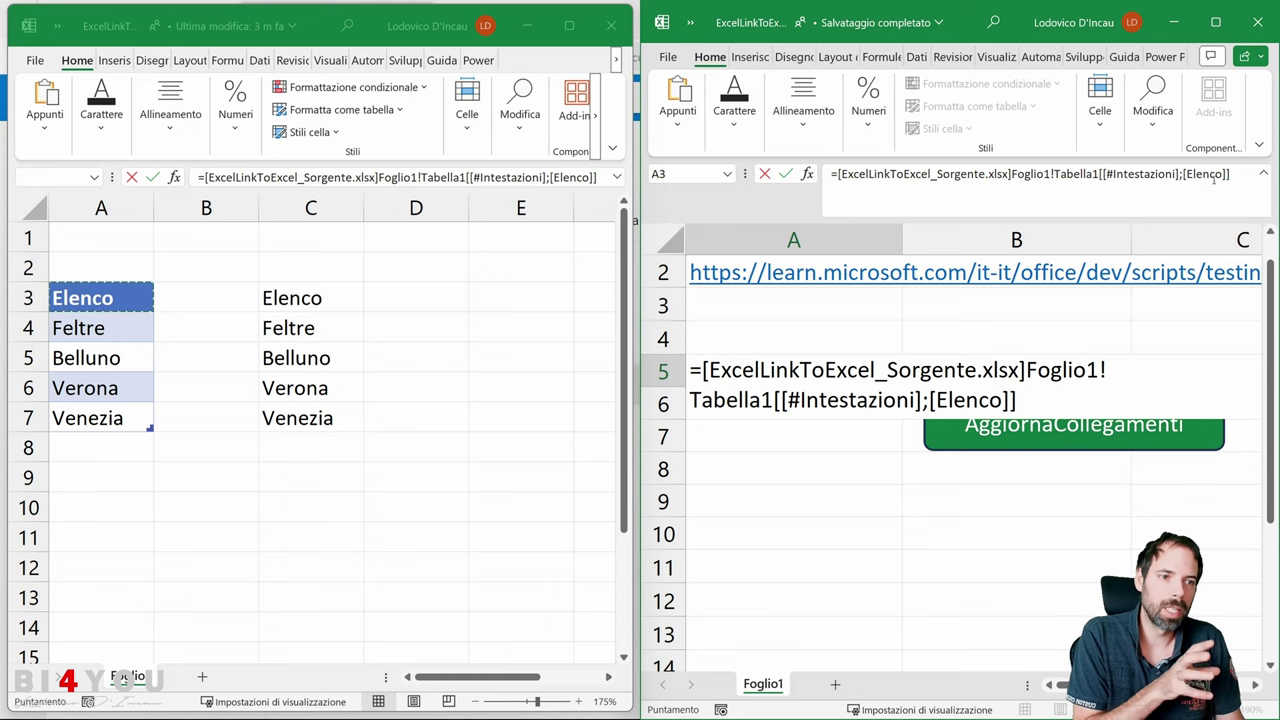
pyautogui.press('Return')
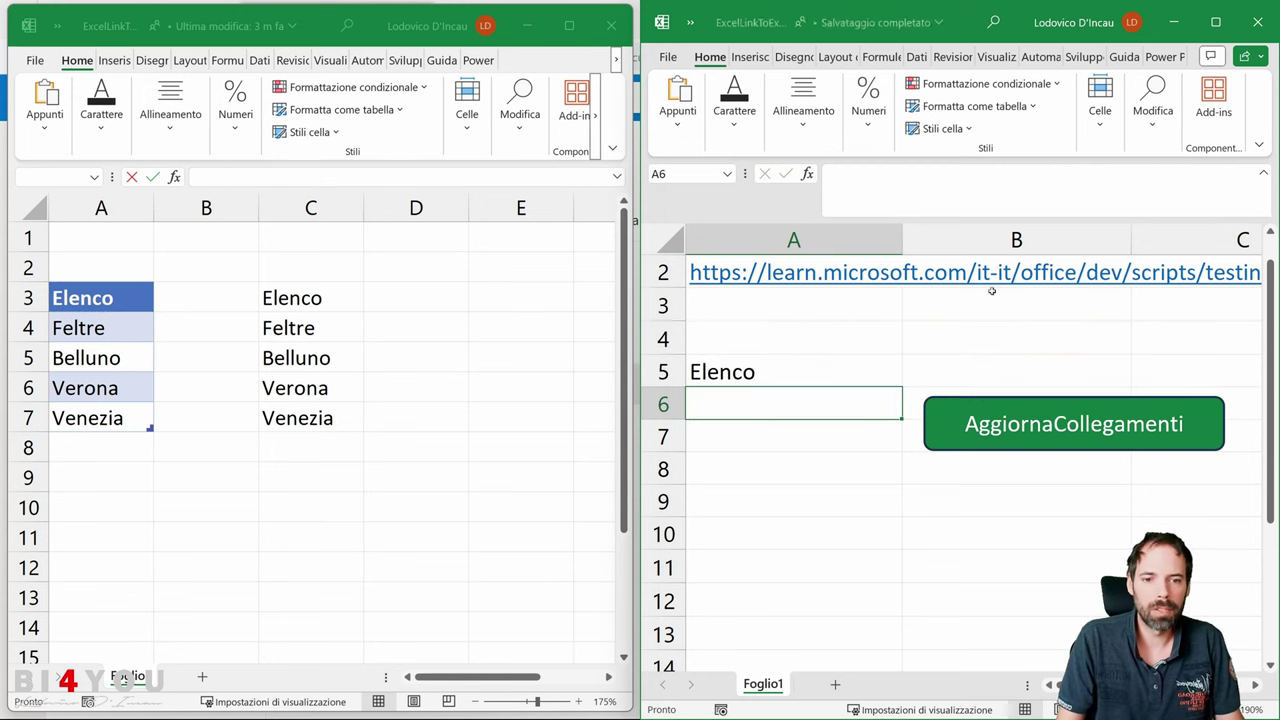
pyautogui.click(850, 371)
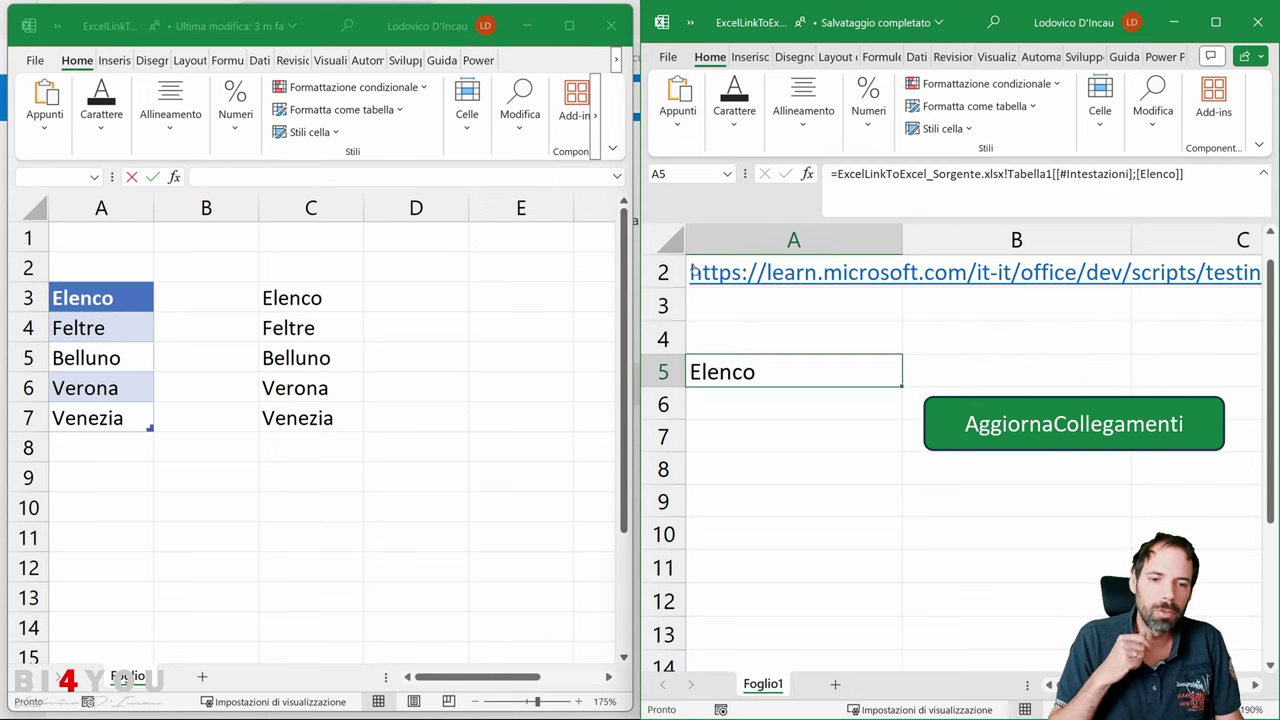
pyautogui.click(612, 25)
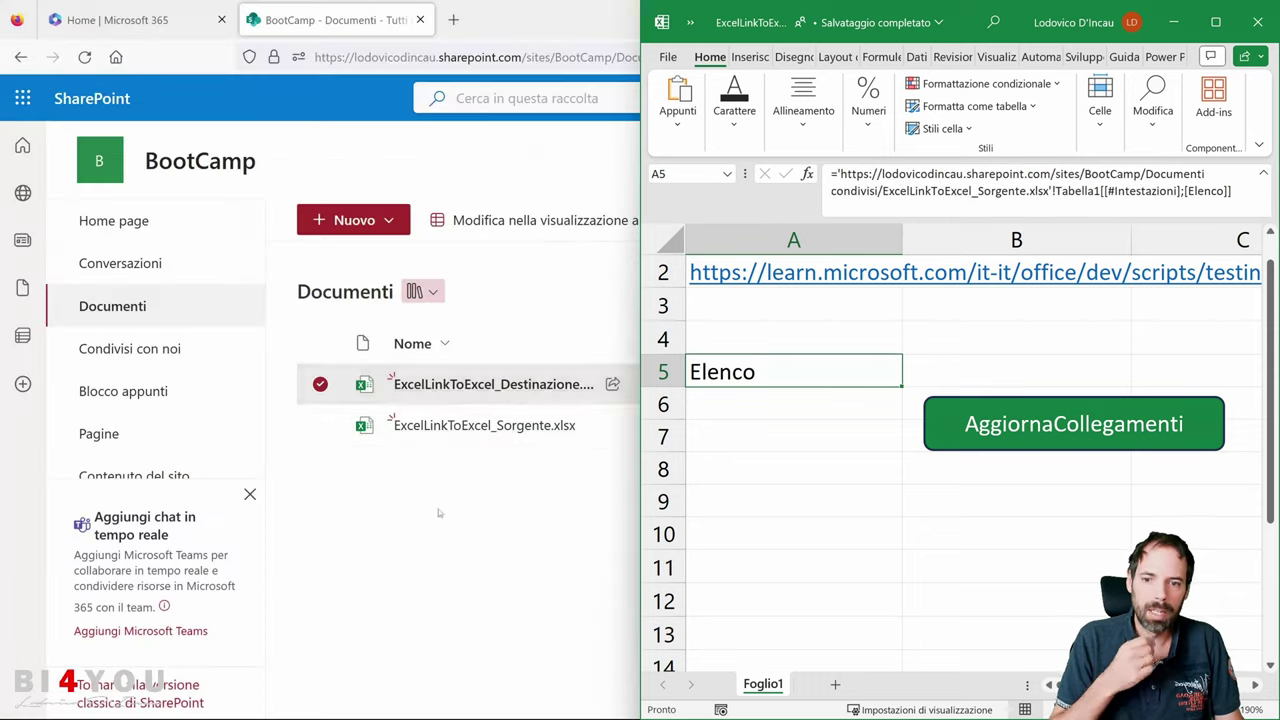
# In the online source workbook, rename the A3 header to Lista and close it.
pyautogui.click(476, 432)
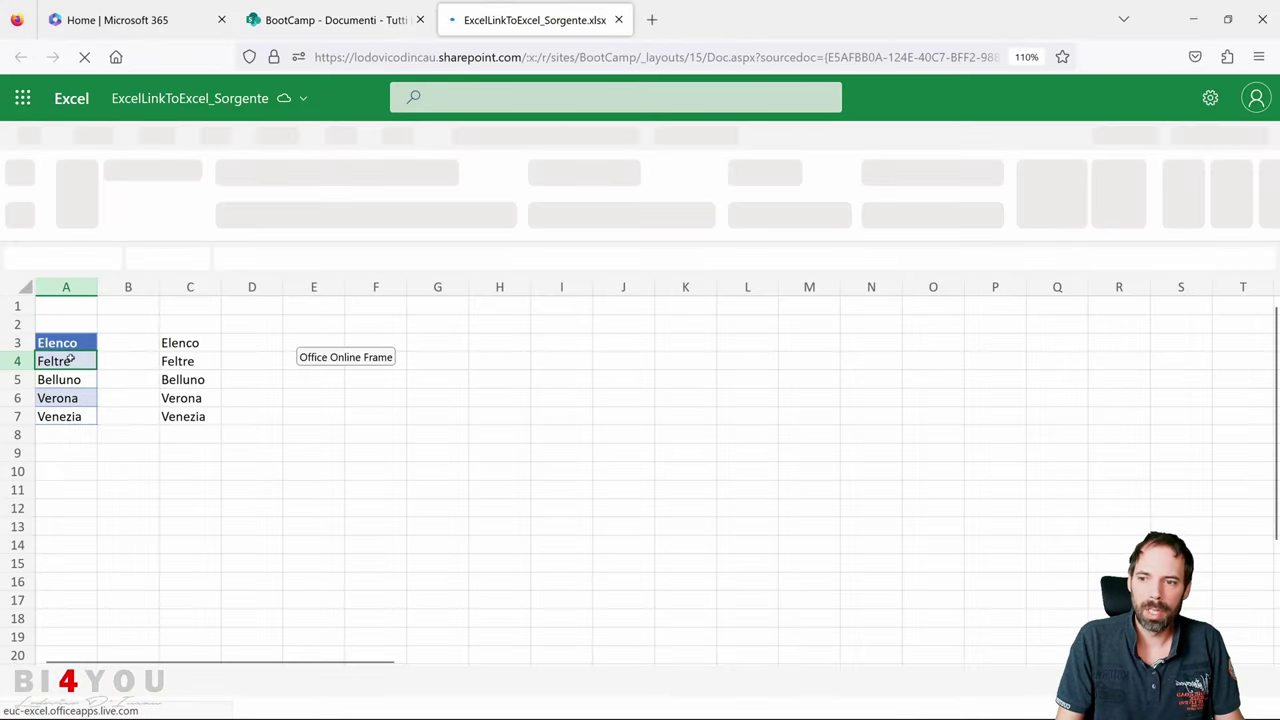
pyautogui.write('Lista')
pyautogui.press('Return')
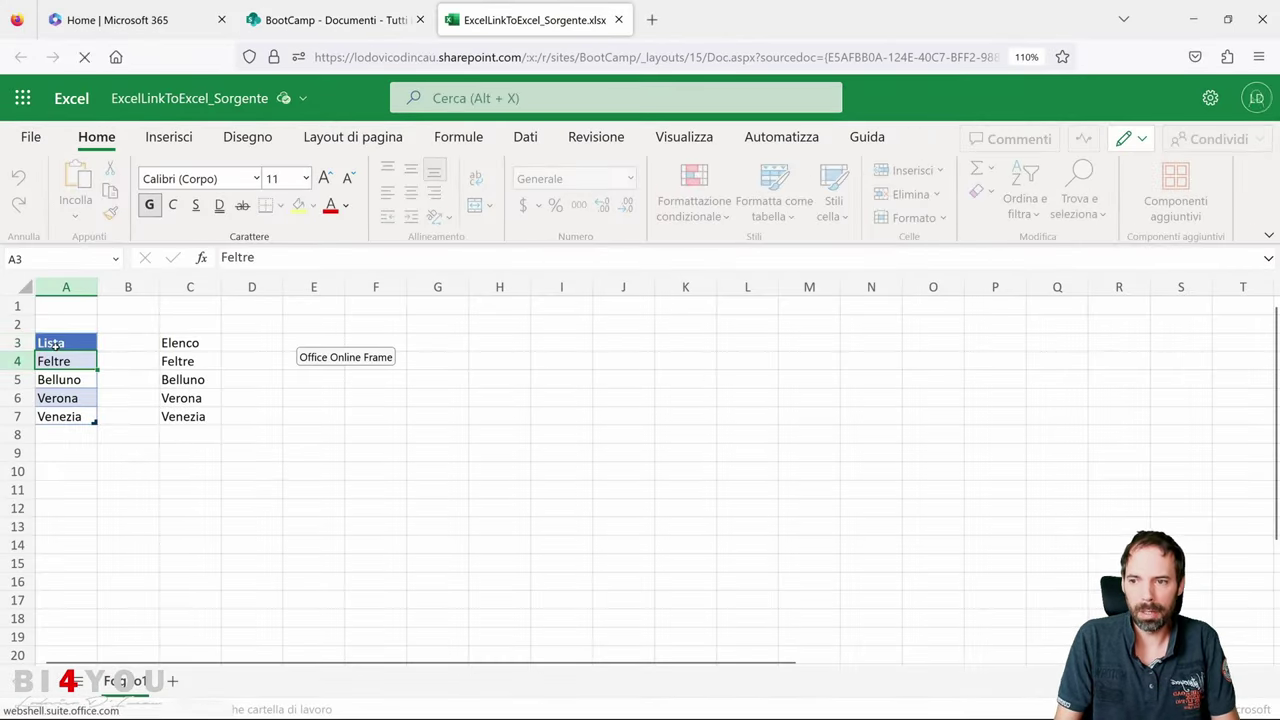
pyautogui.click(618, 20)
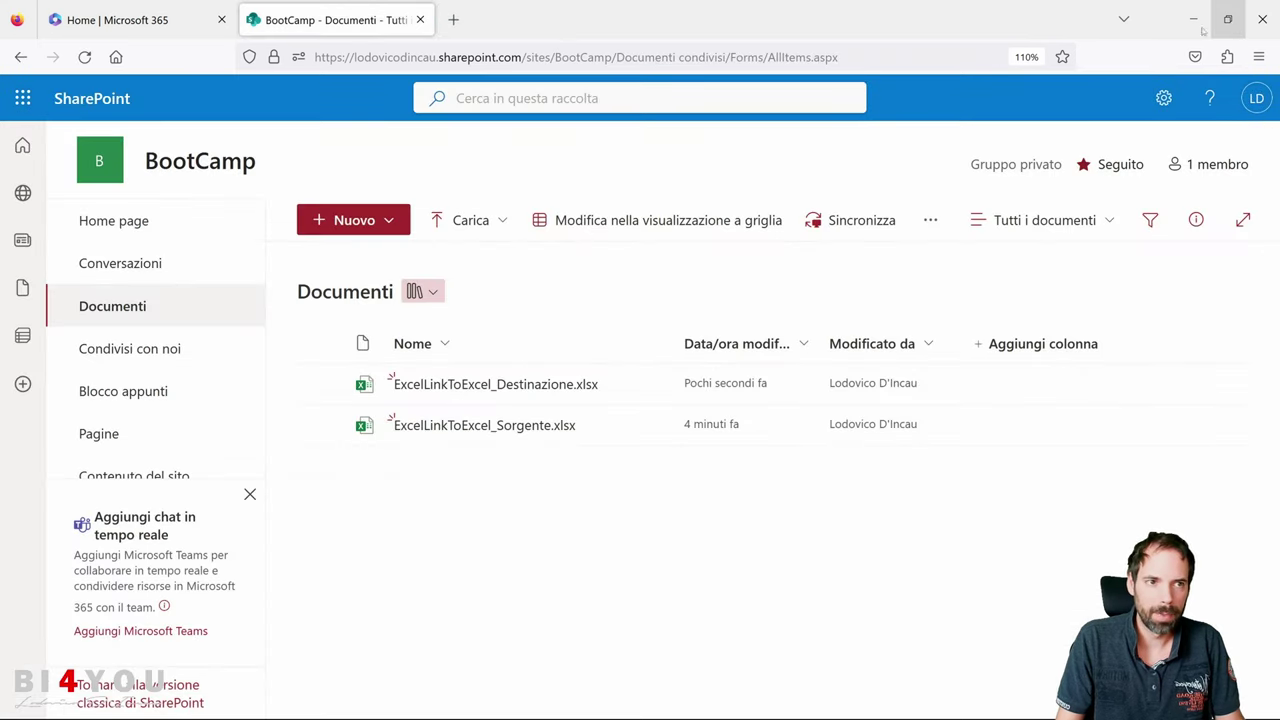
# Re-enter the destination A5 link formula so it recalculates, now showing #RIF!
pyautogui.moveTo(537, 716)
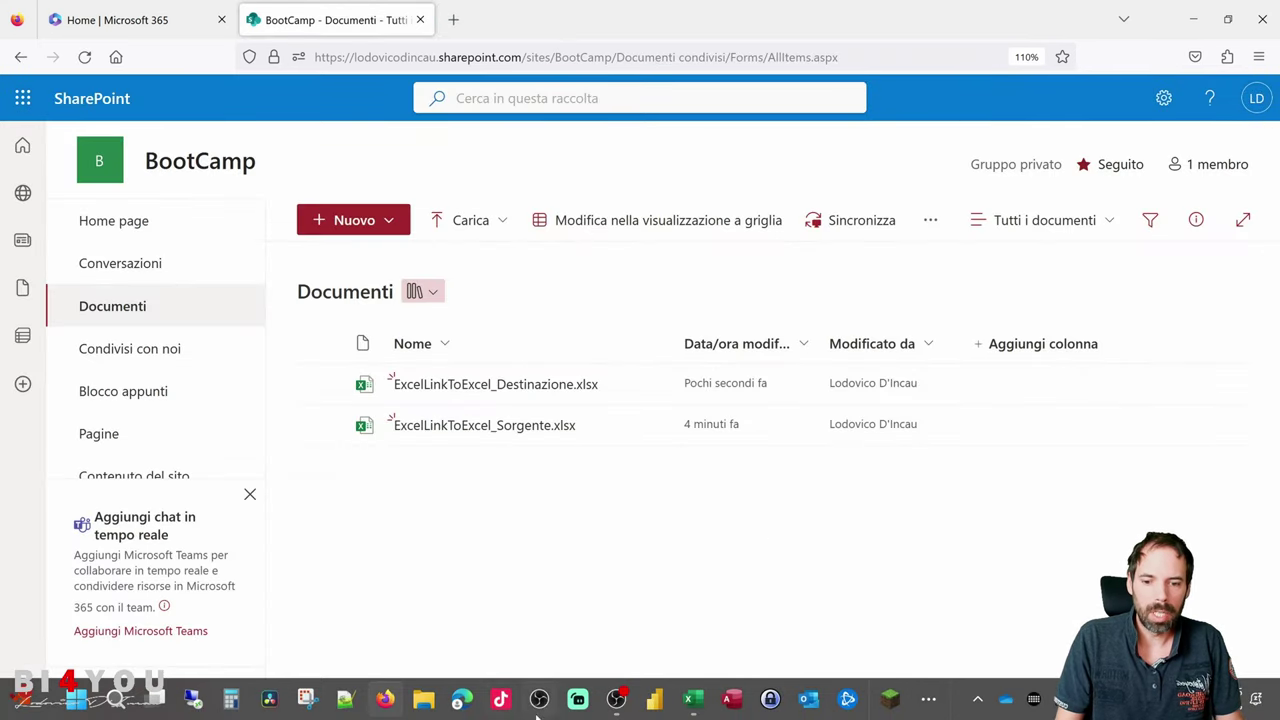
pyautogui.click(690, 698)
pyautogui.doubleClick(778, 372)
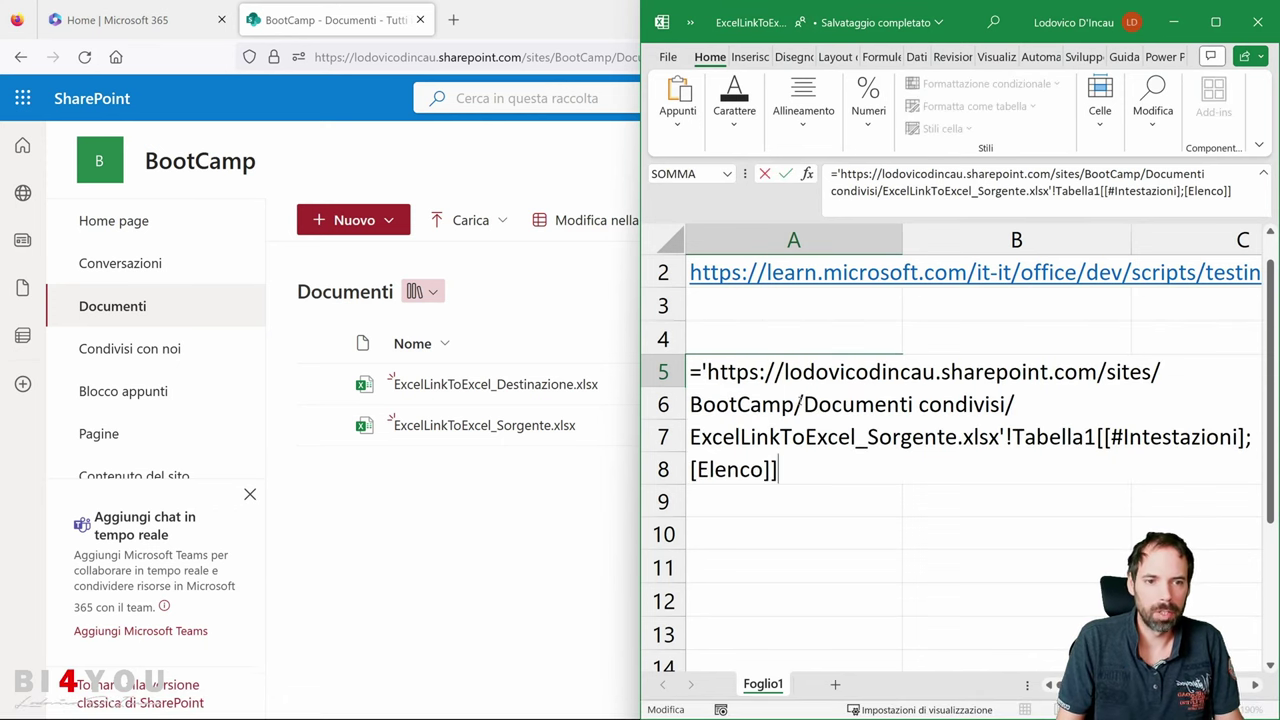
pyautogui.press('Return')
pyautogui.press('Up')
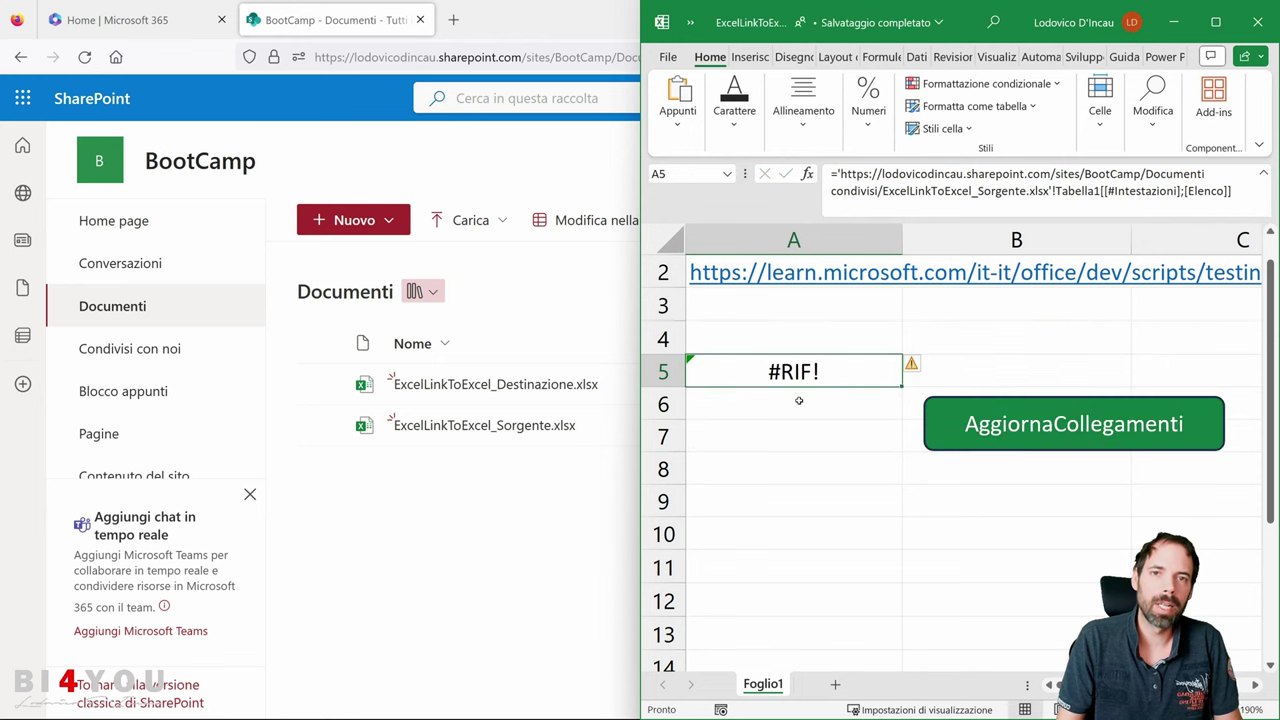
pyautogui.press('Down')
pyautogui.press('Up')
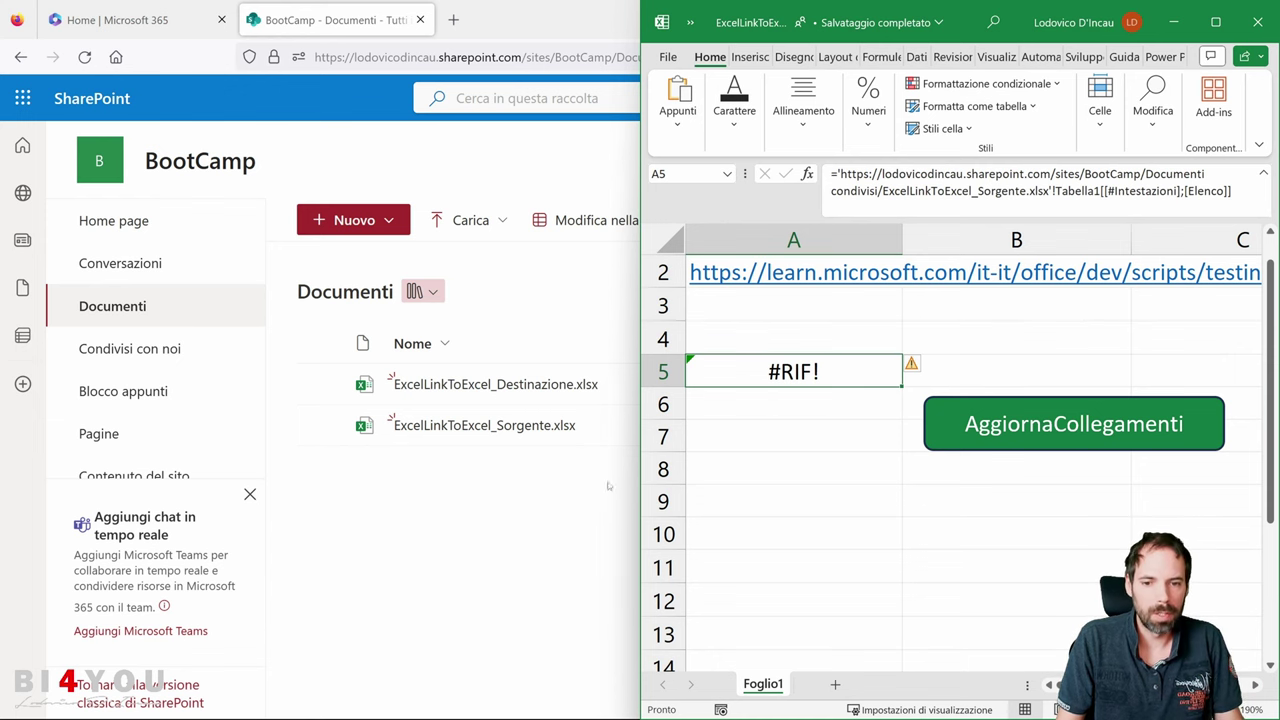
pyautogui.click(610, 486)
# Open ExcelLinkToExcel_Sorgente.xlsx in desktop Excel and snap it to the left half.
pyautogui.rightClick(655, 432)
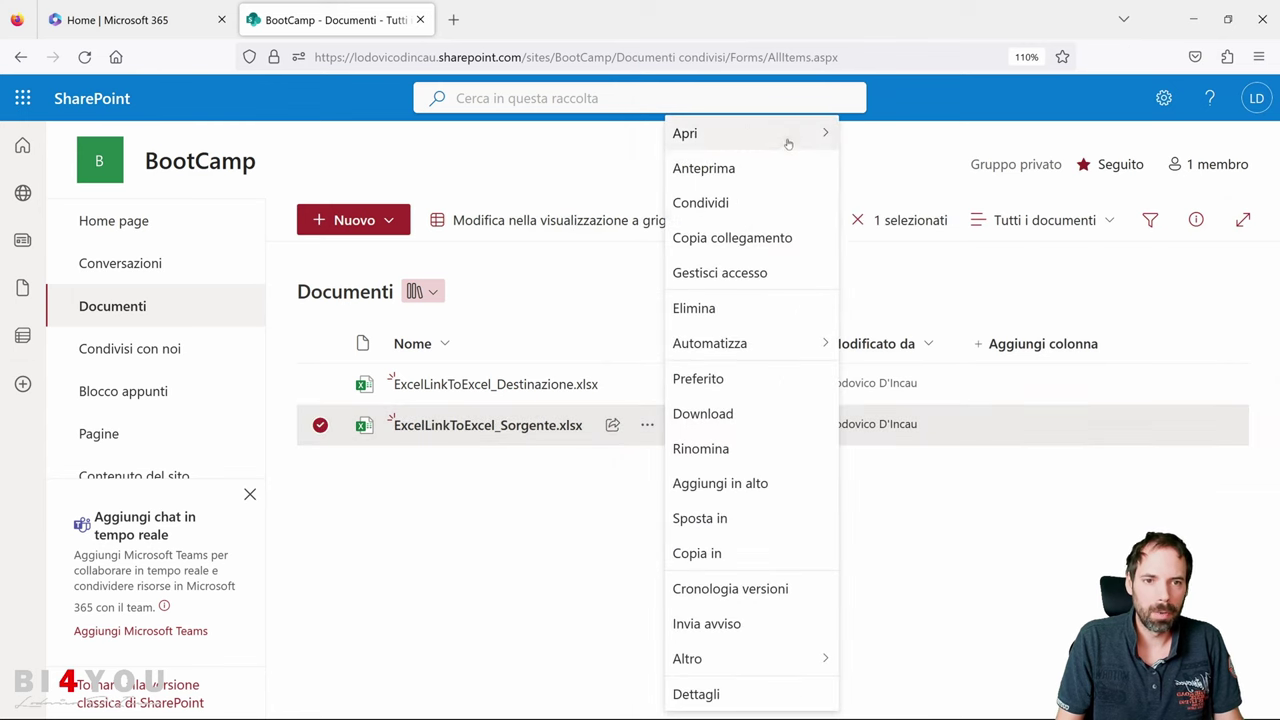
pyautogui.moveTo(800, 133)
pyautogui.click(895, 166)
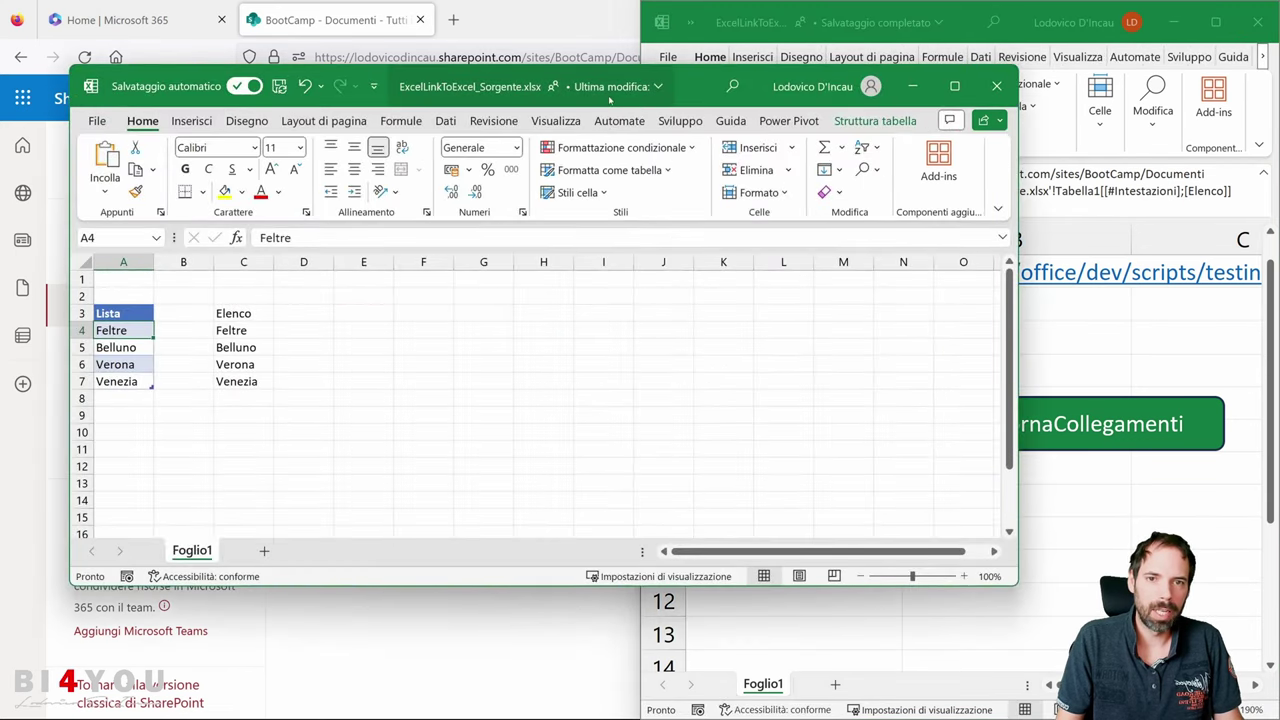
pyautogui.moveTo(609, 97); pyautogui.dragTo(440, 45)
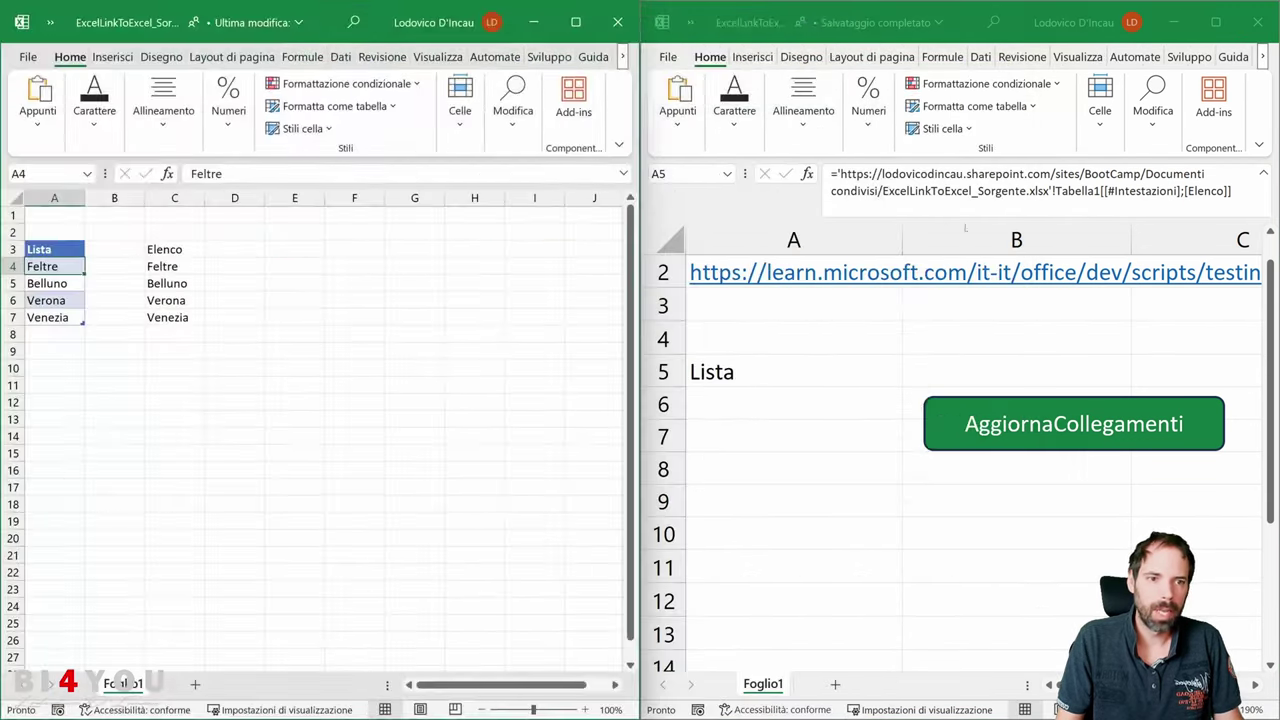
# Replace A5's formula with a direct link to source cell A4, showing Feltre.
pyautogui.click(712, 380)
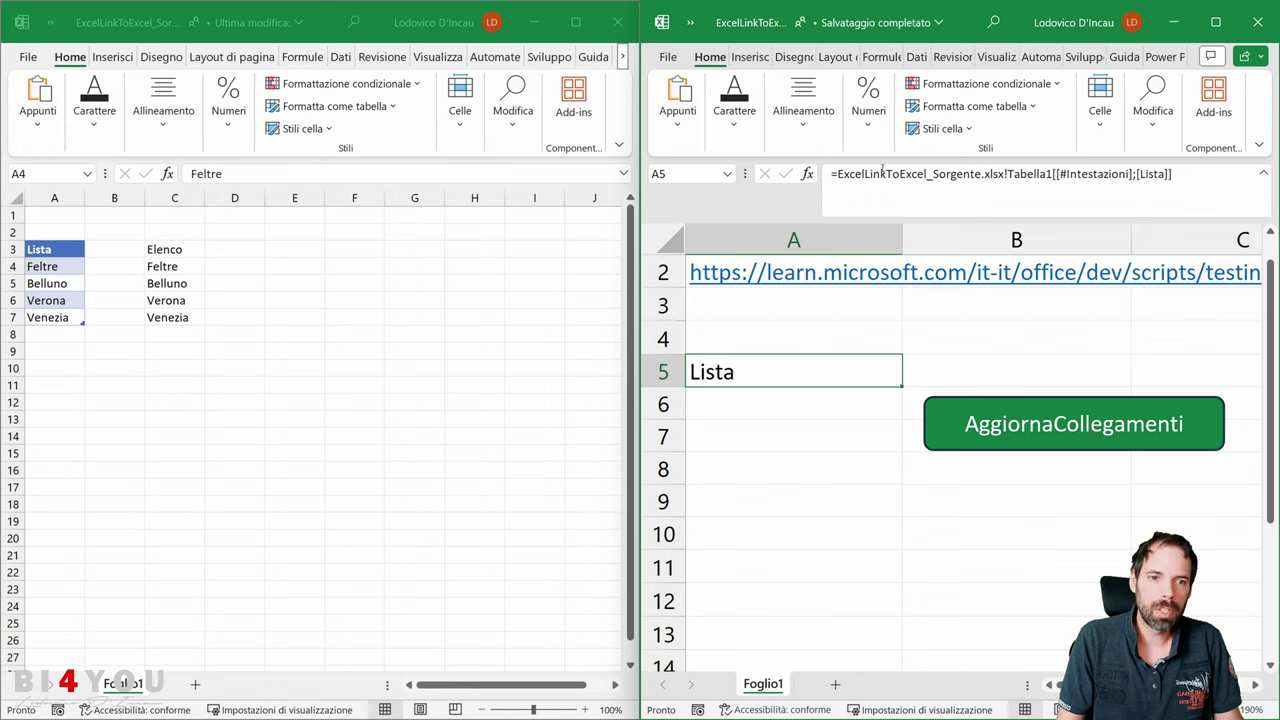
pyautogui.write('=')
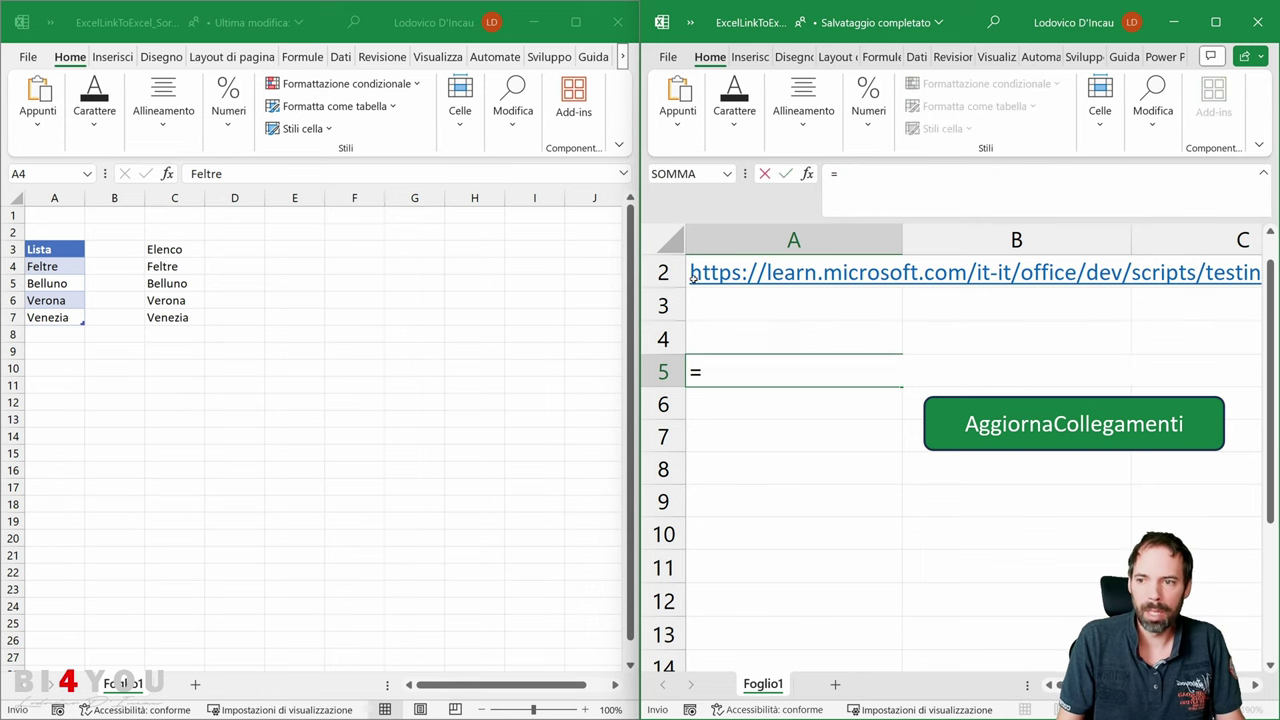
pyautogui.click(55, 266)
pyautogui.click(47, 266)
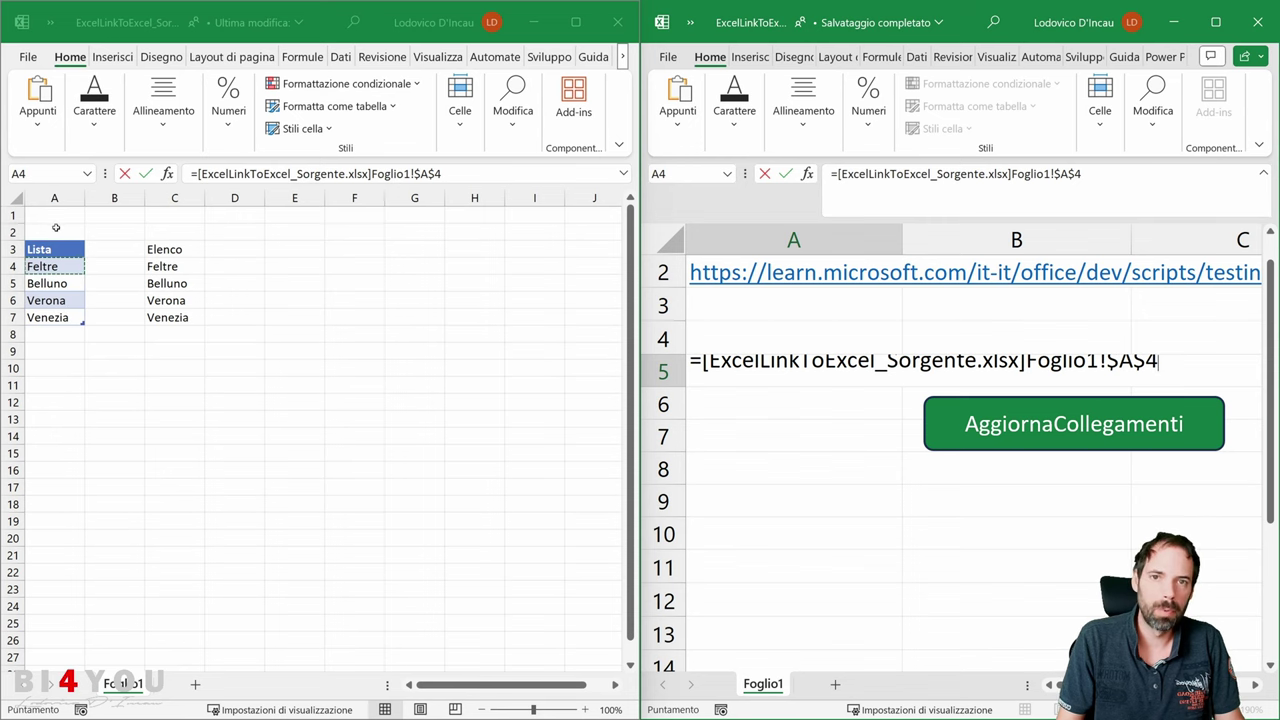
pyautogui.press('Return')
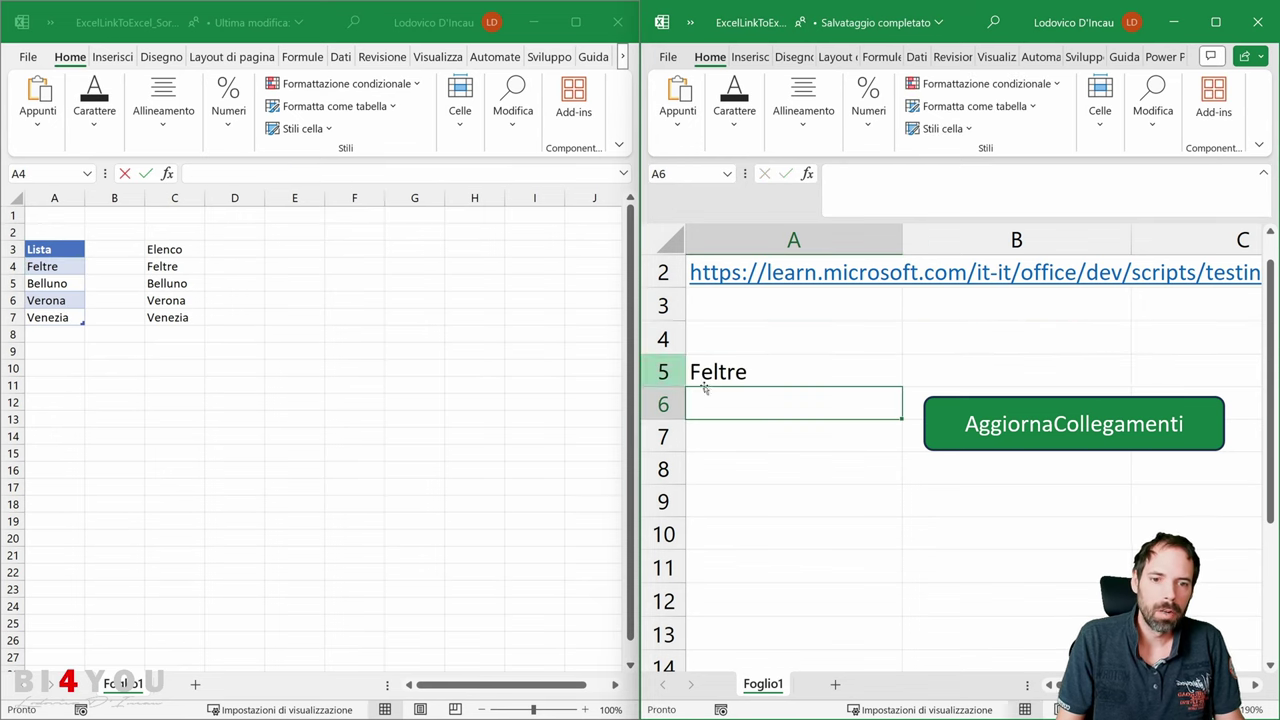
pyautogui.click(766, 368)
pyautogui.keyDown('ctrl'); pyautogui.scroll(5, 100, 320); pyautogui.keyUp('ctrl')
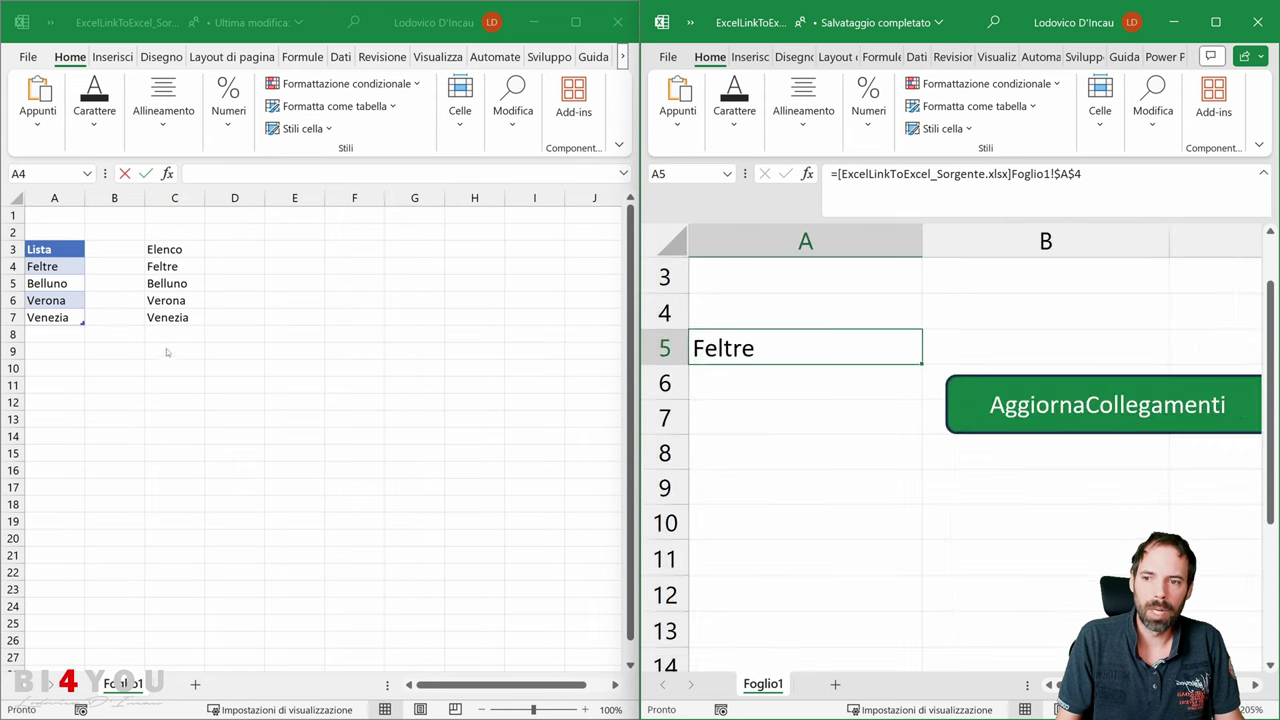
pyautogui.scroll(6, 169, 354)
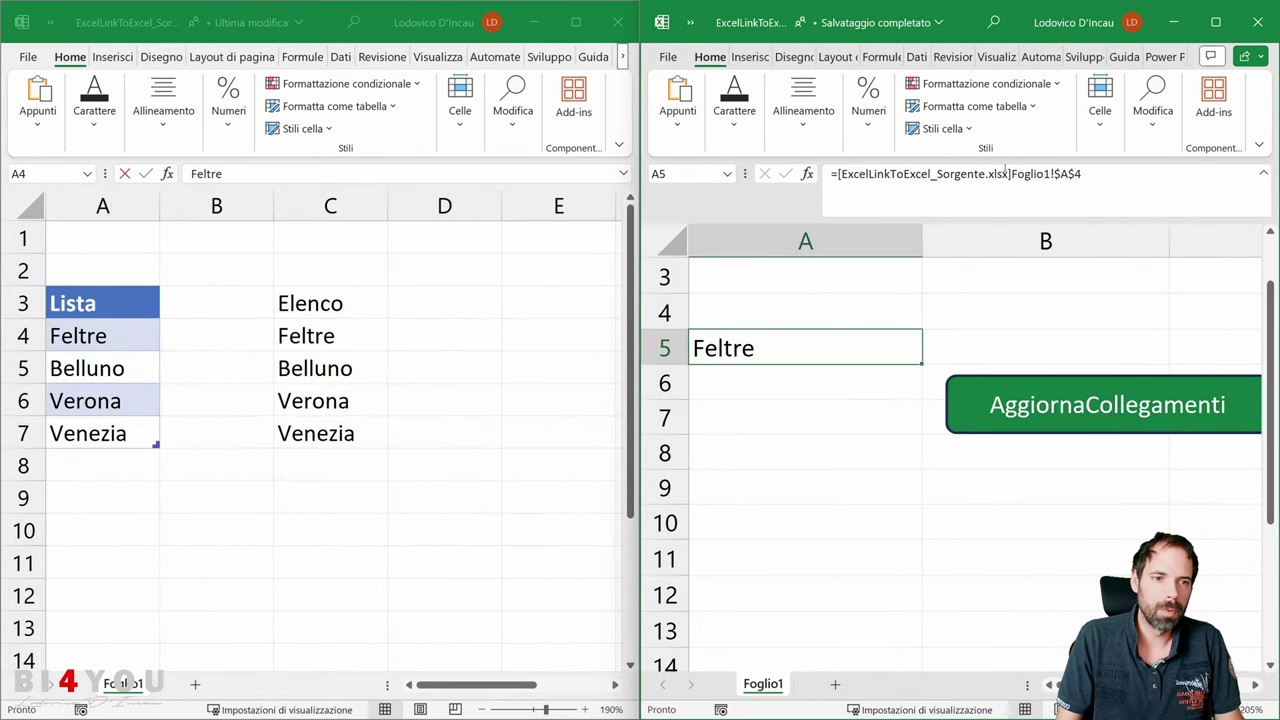
# Change A5's source reference from $A$4 to $A$3.
pyautogui.click(974, 186)
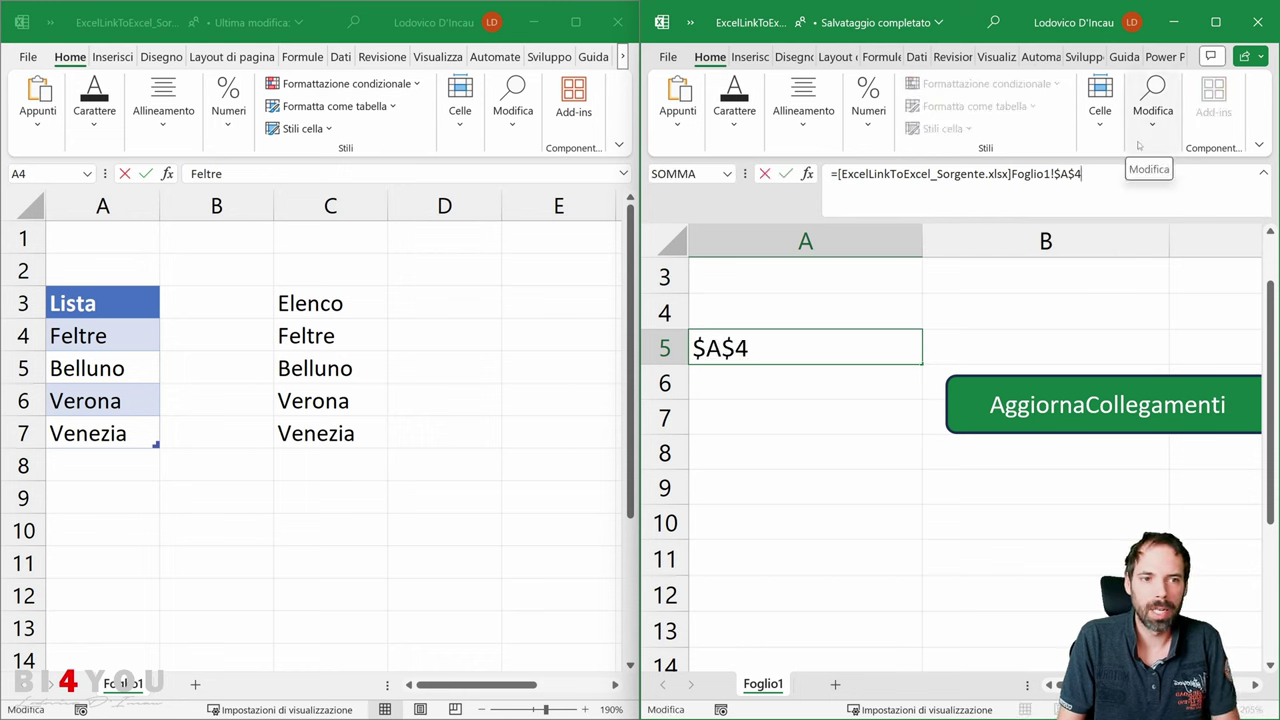
pyautogui.press('BackSpace')
pyautogui.write('3')
pyautogui.press('Return')
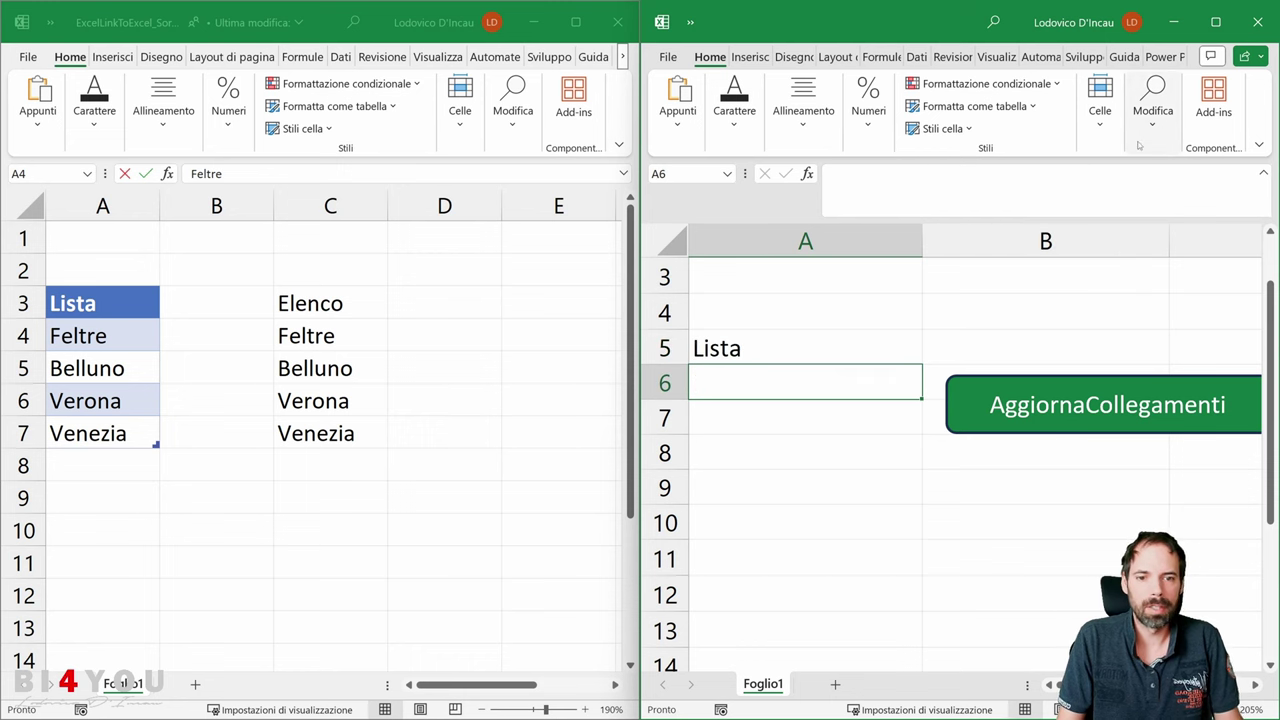
pyautogui.press('Up')
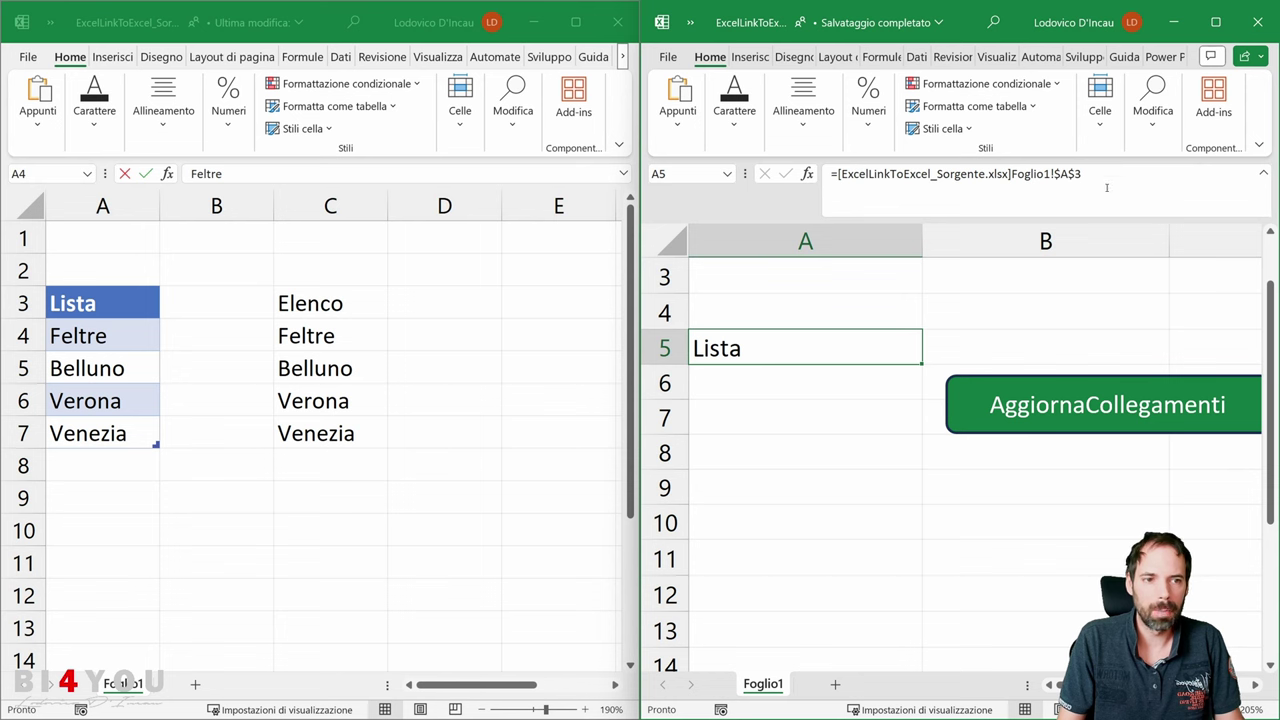
# Extend A5's reference to Foglio1!$A$3:$A$7, spilling Lista through Venezia into A5:A9.
pyautogui.click(1106, 175)
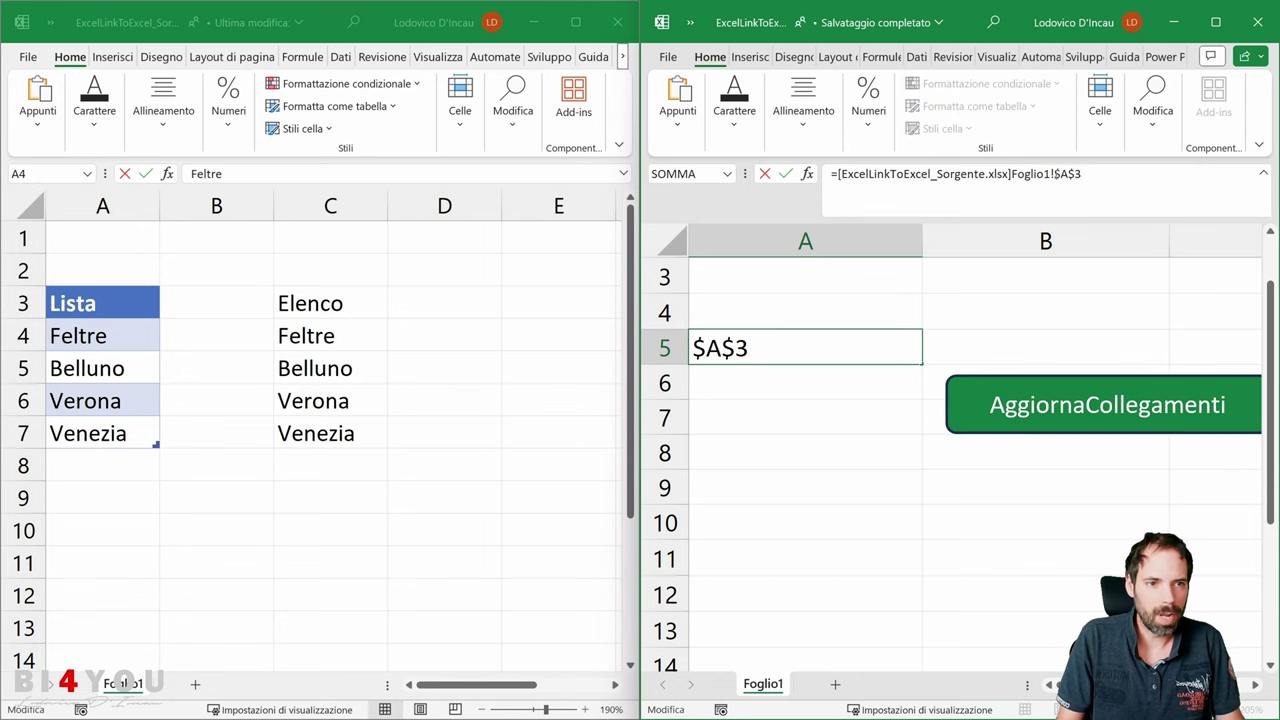
pyautogui.hotkey('ctrl', 'shift', 'Left')
pyautogui.hotkey('ctrl', 'c')
pyautogui.click(1098, 174)
pyautogui.write(':')
pyautogui.hotkey('ctrl', 'v')
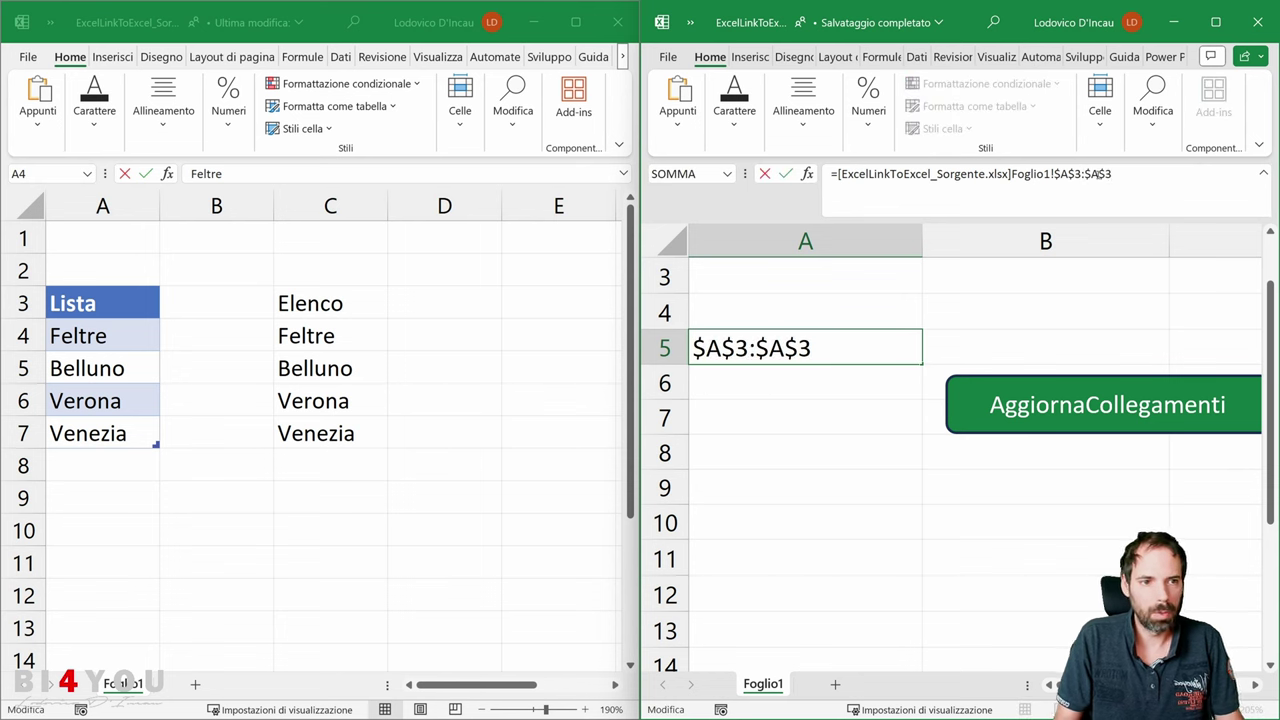
pyautogui.press('BackSpace')
pyautogui.write('7')
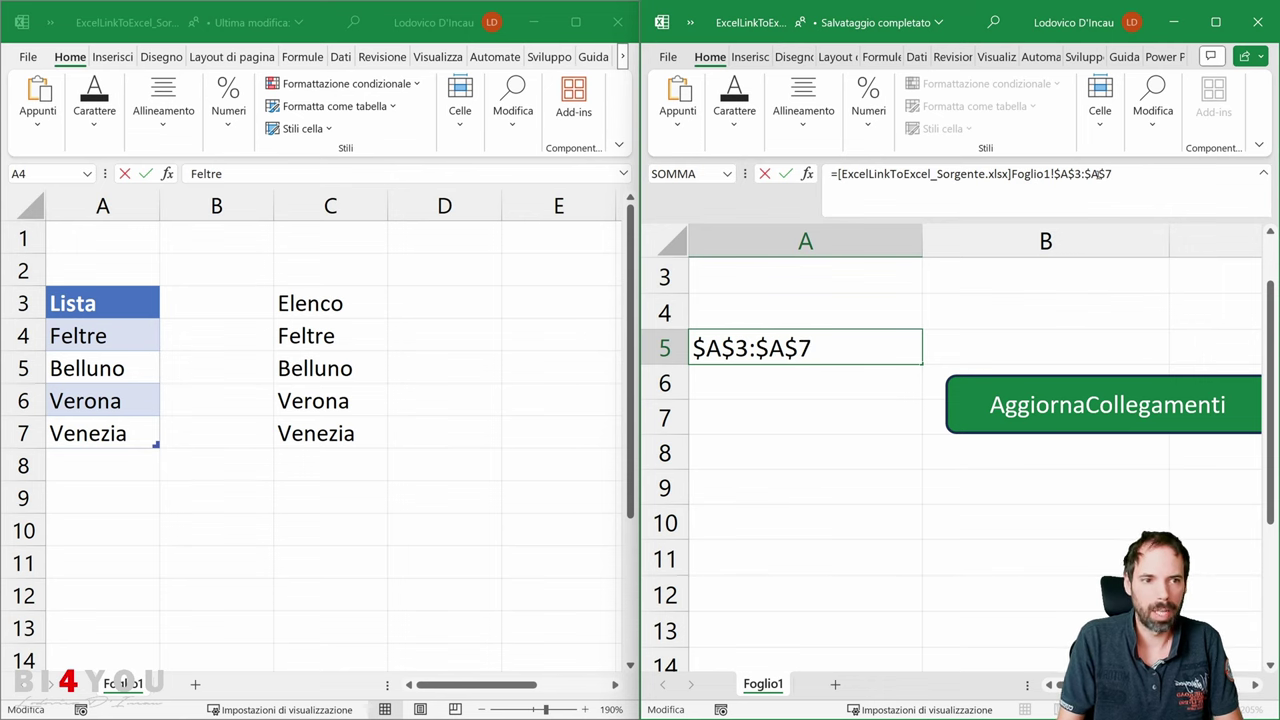
pyautogui.press('Return')
pyautogui.click(764, 350)
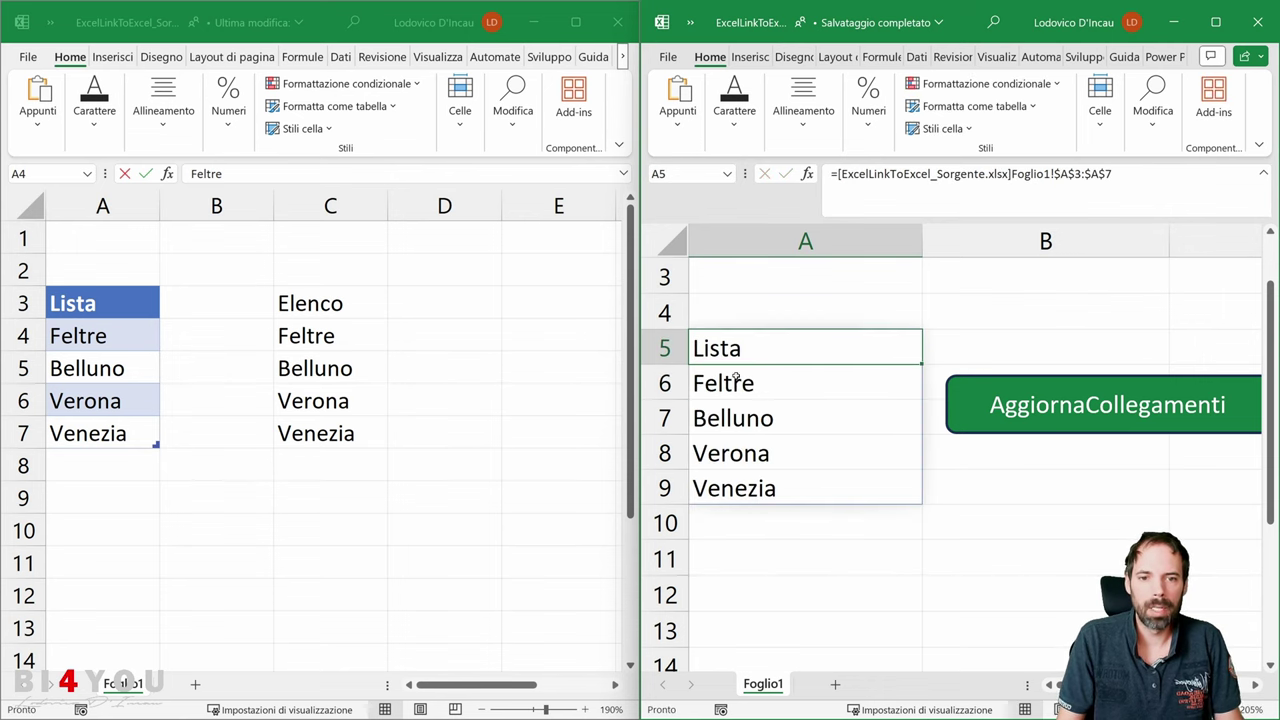
# Close the desktop source workbook, then restore its A3 header to Elenco in Excel Online.
pyautogui.click(617, 21)
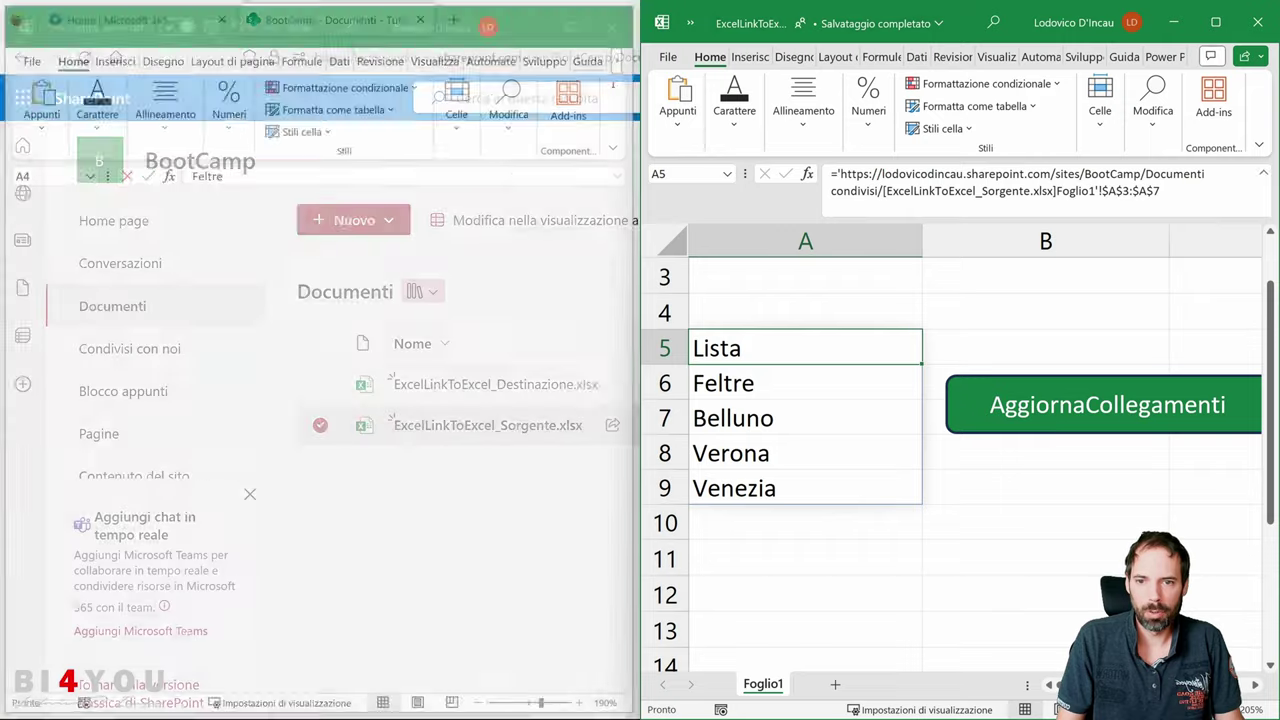
pyautogui.click(487, 425)
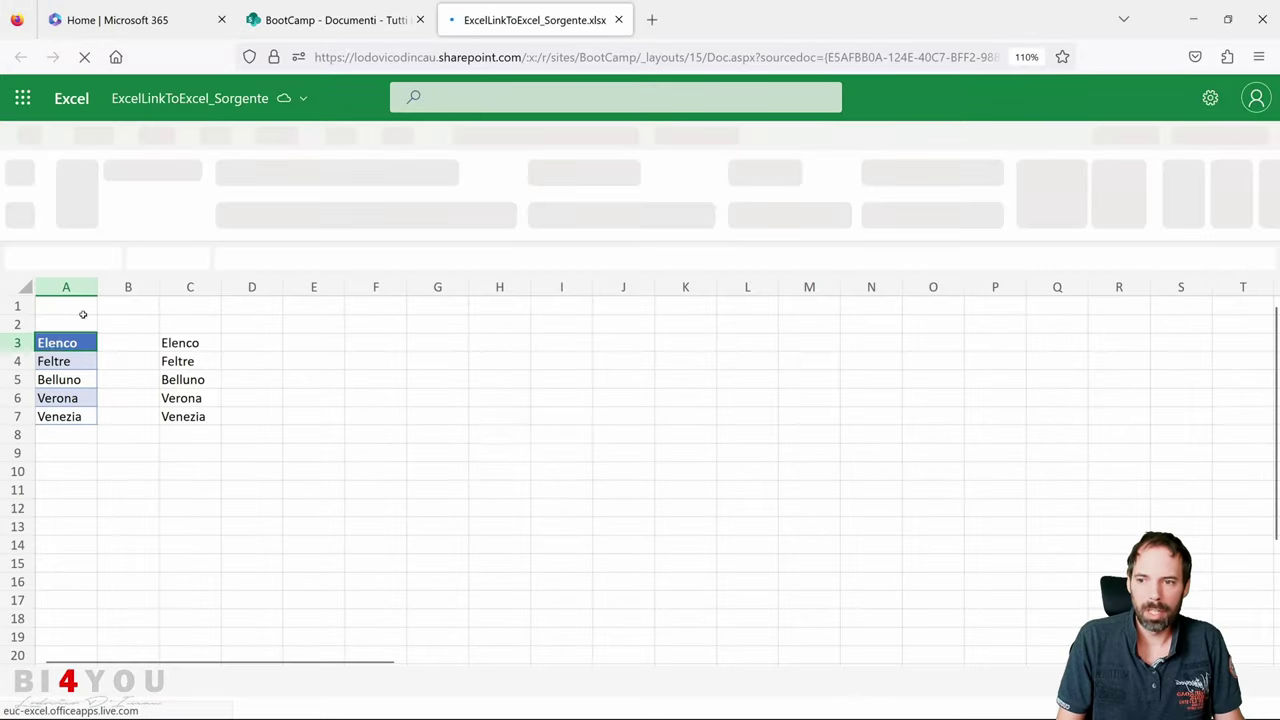
pyautogui.write('Elenco')
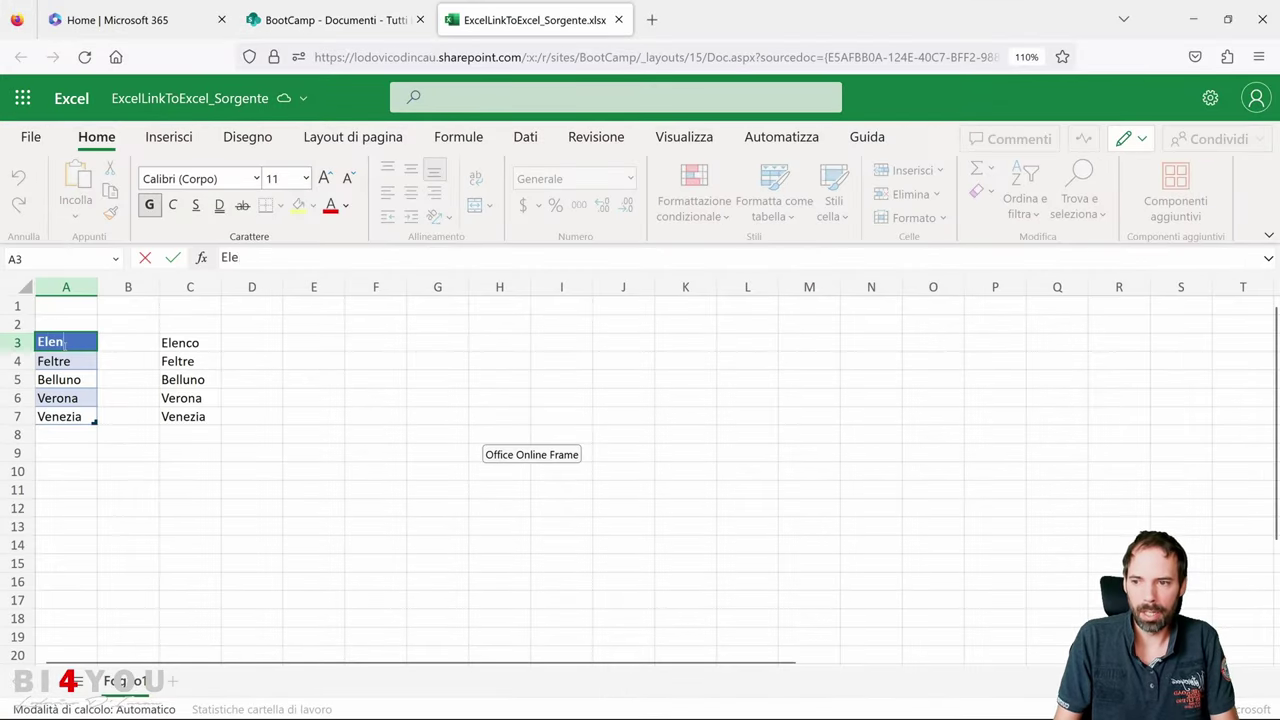
pyautogui.press('Return')
pyautogui.click(618, 19)
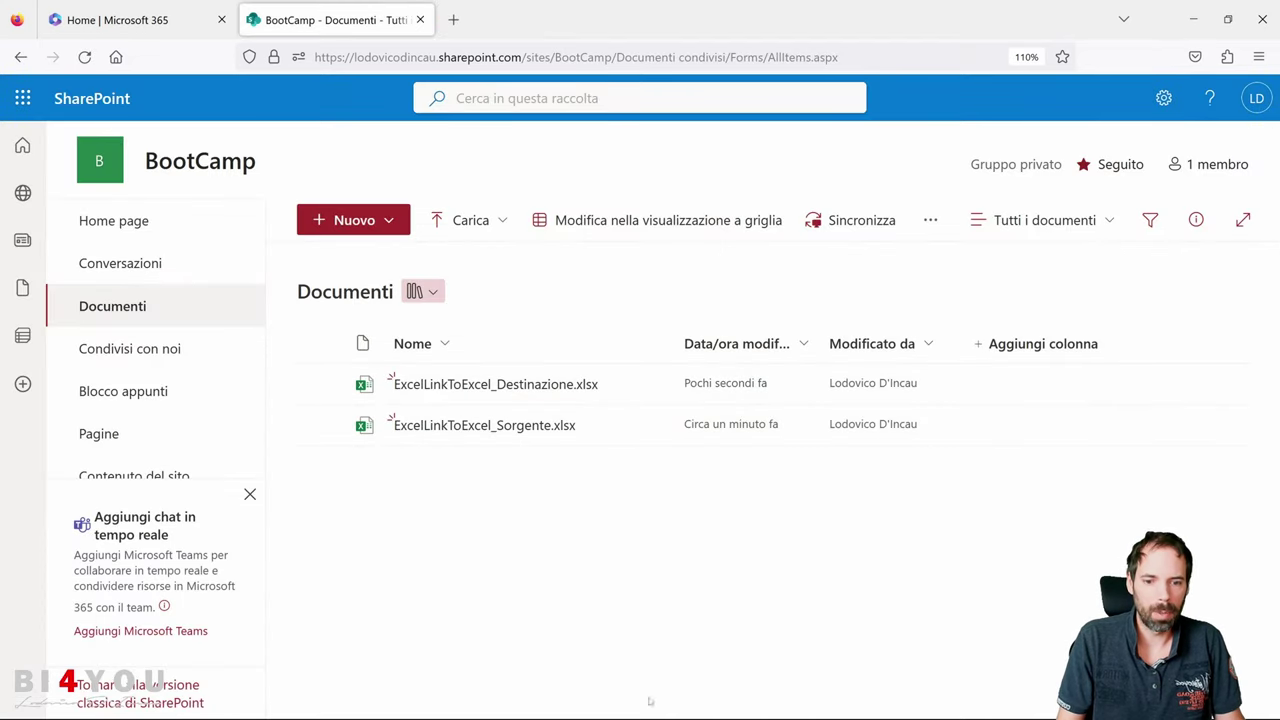
pyautogui.click(691, 698)
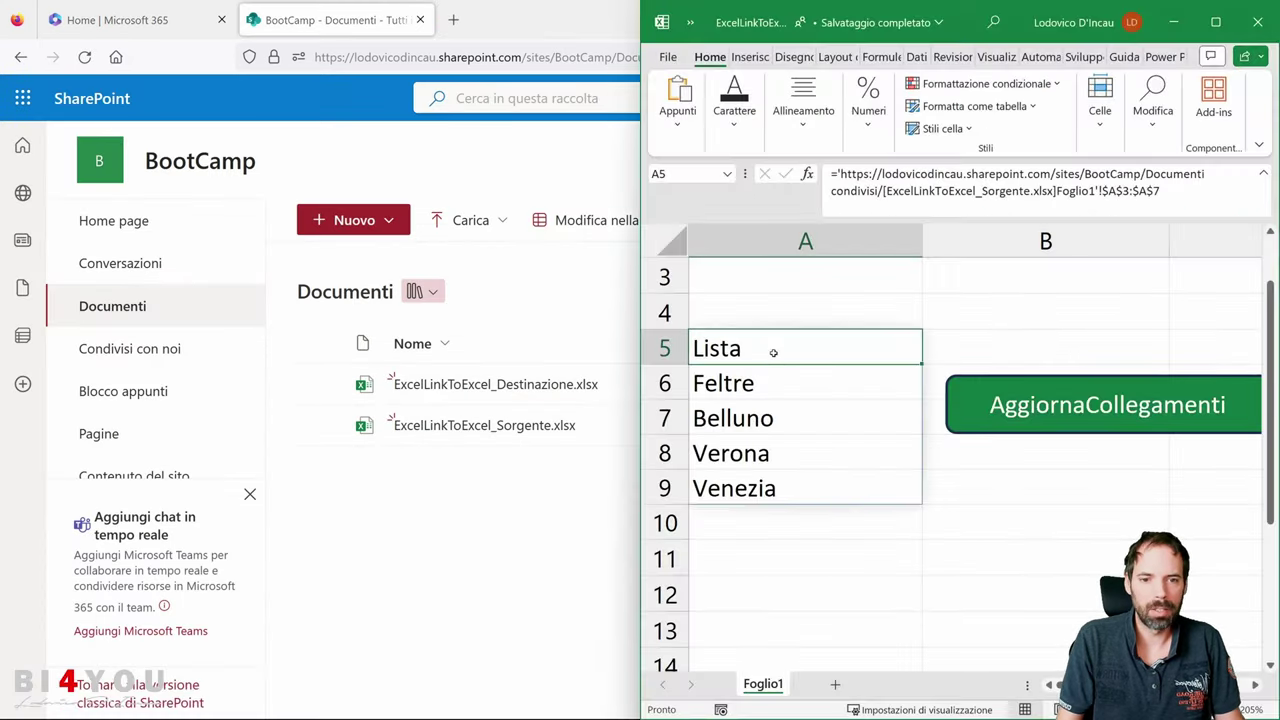
# Re-enter A5's external link formula so it refreshes to show Elenco.
pyautogui.doubleClick(772, 349)
pyautogui.press('Return')
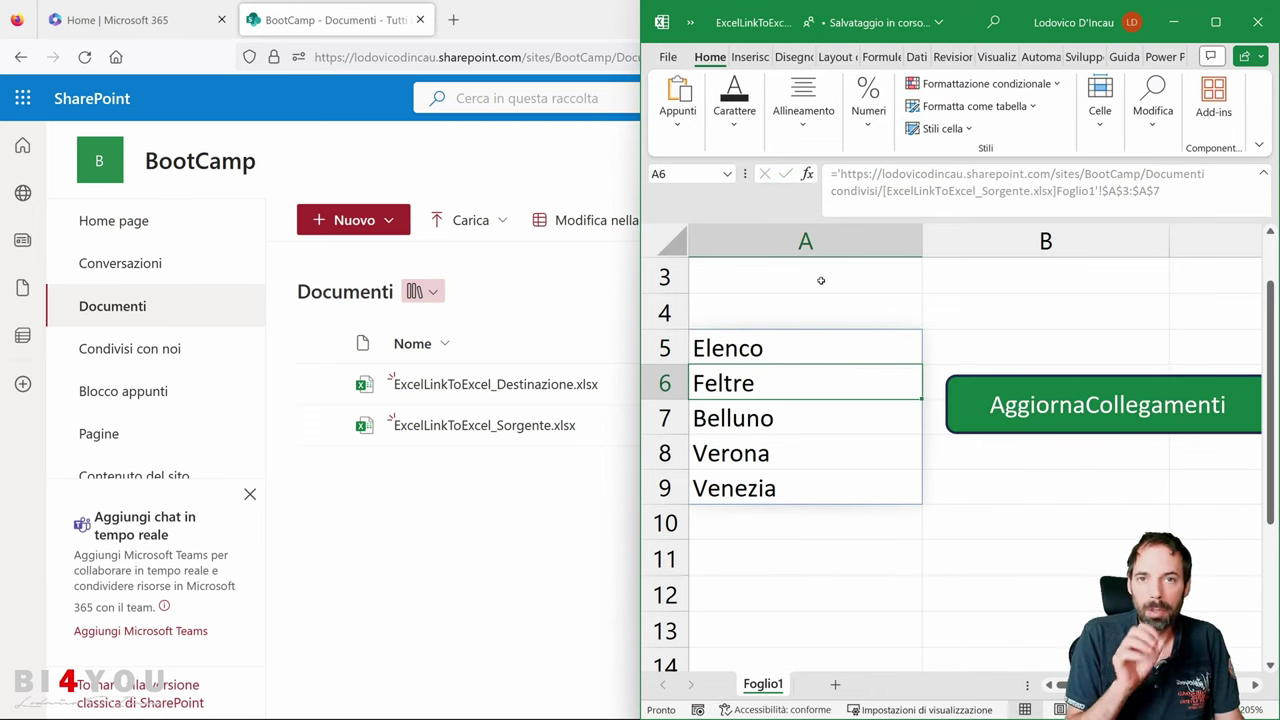
pyautogui.click(771, 347)
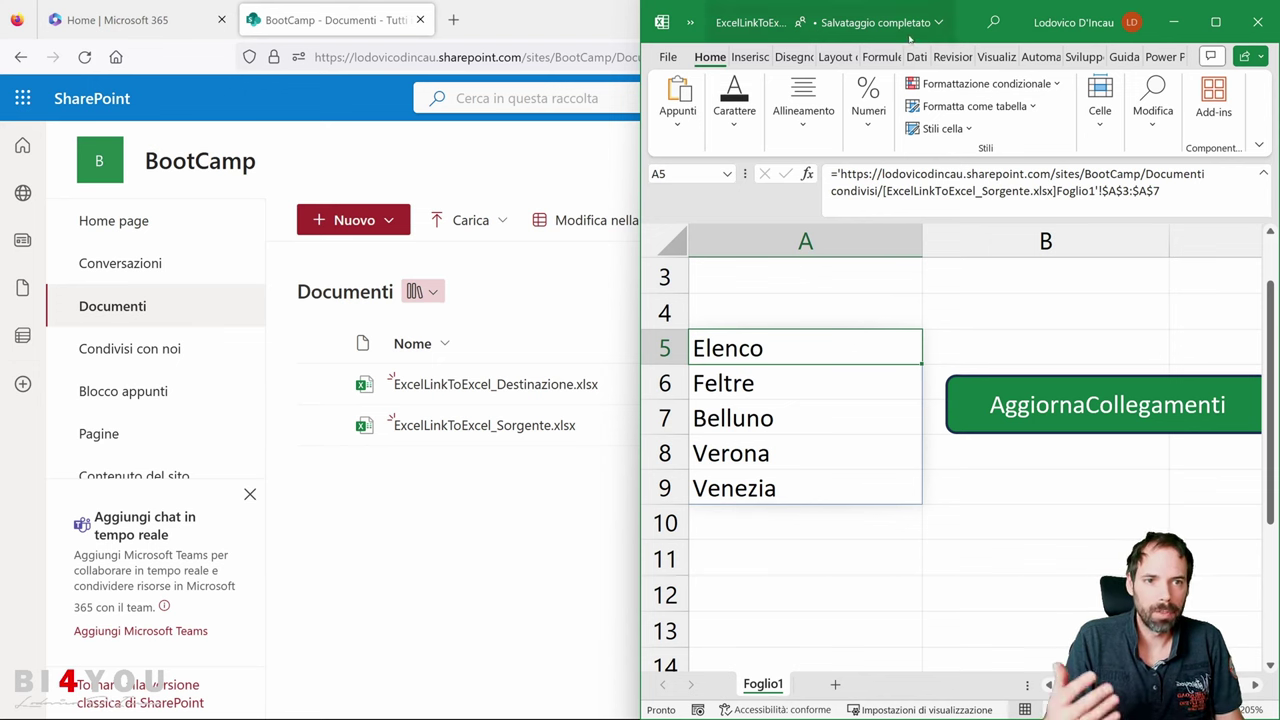
# Close desktop Excel and open ExcelLinkToExcel_Sorgente.xlsx from SharePoint in Excel for the web.
pyautogui.click(1258, 22)
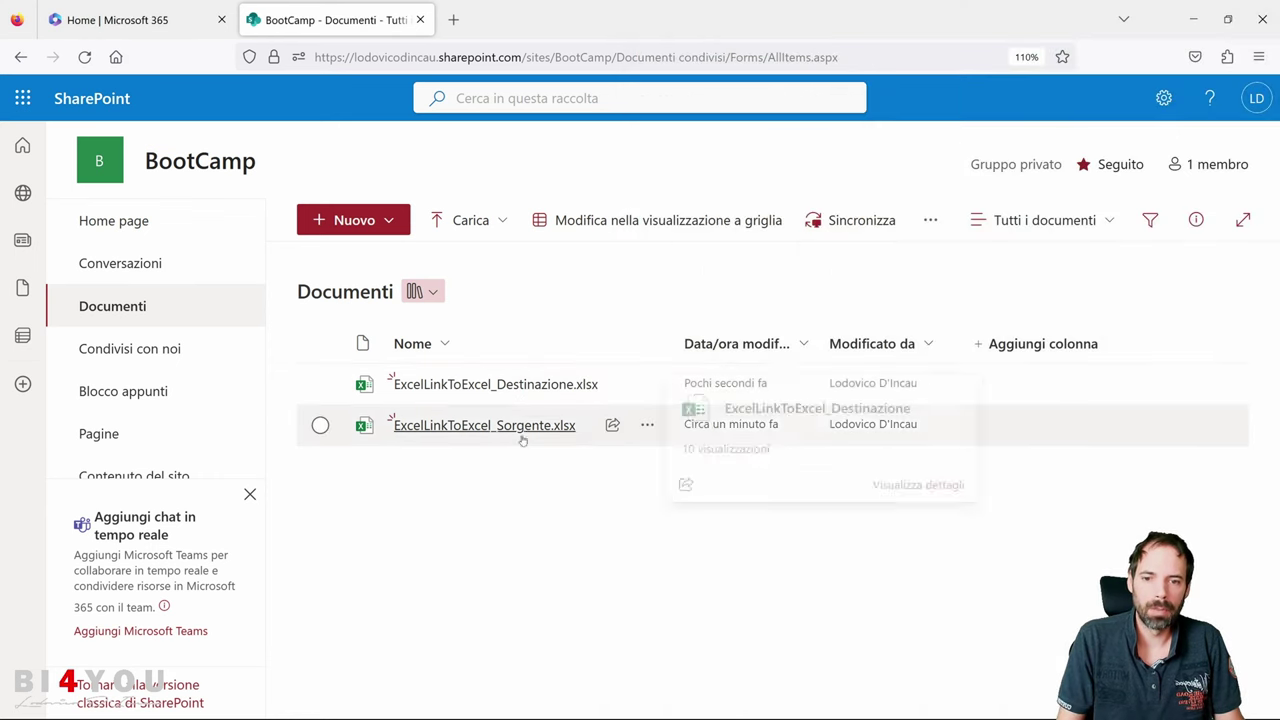
pyautogui.click(520, 432)
pyautogui.click(519, 432)
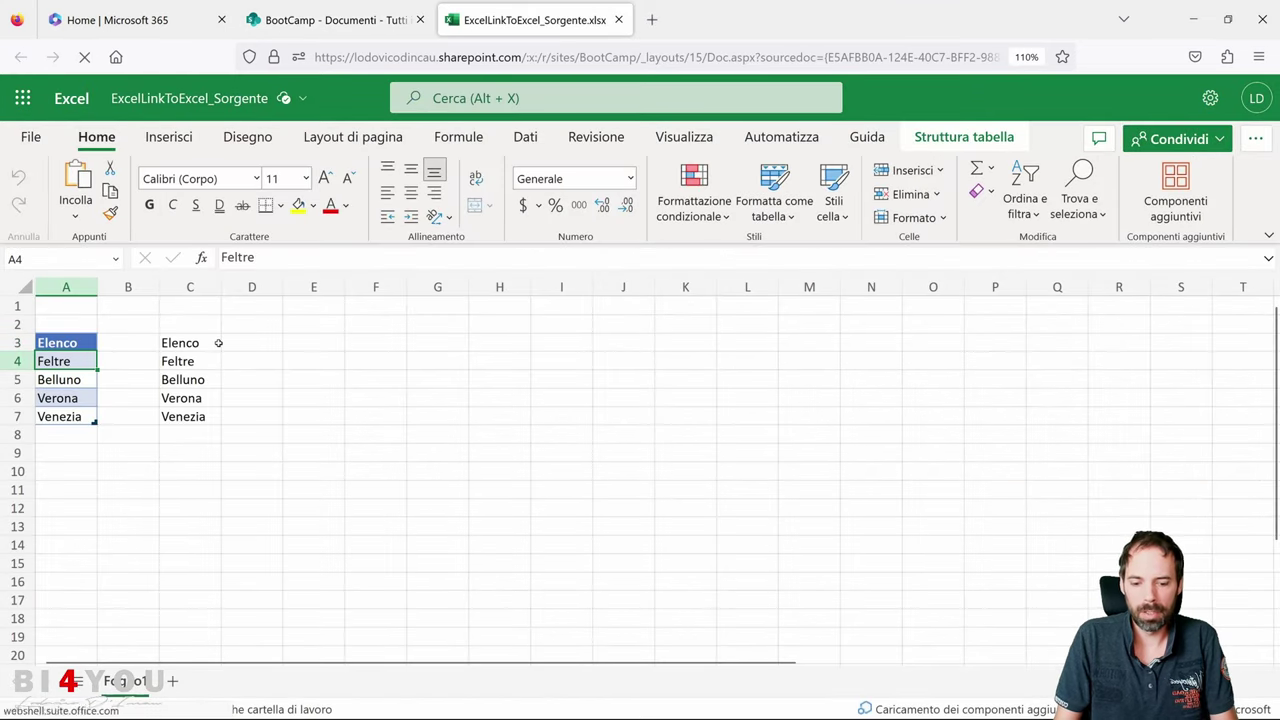
# Enter Padova in cell A4 in place of Feltre, then close the source workbook tab.
pyautogui.write('Padova')
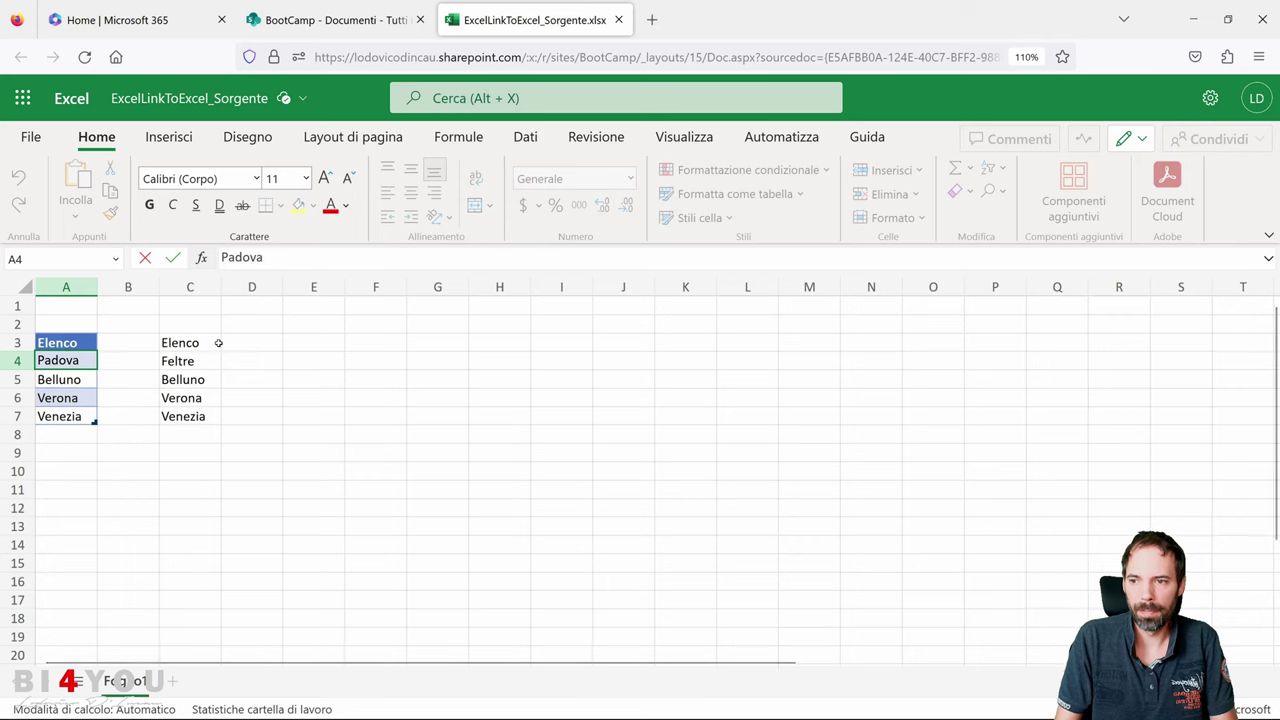
pyautogui.press('Return')
pyautogui.hotkey('ctrl', '+')
pyautogui.press('Up')
pyautogui.press('Up')
pyautogui.press('Up')
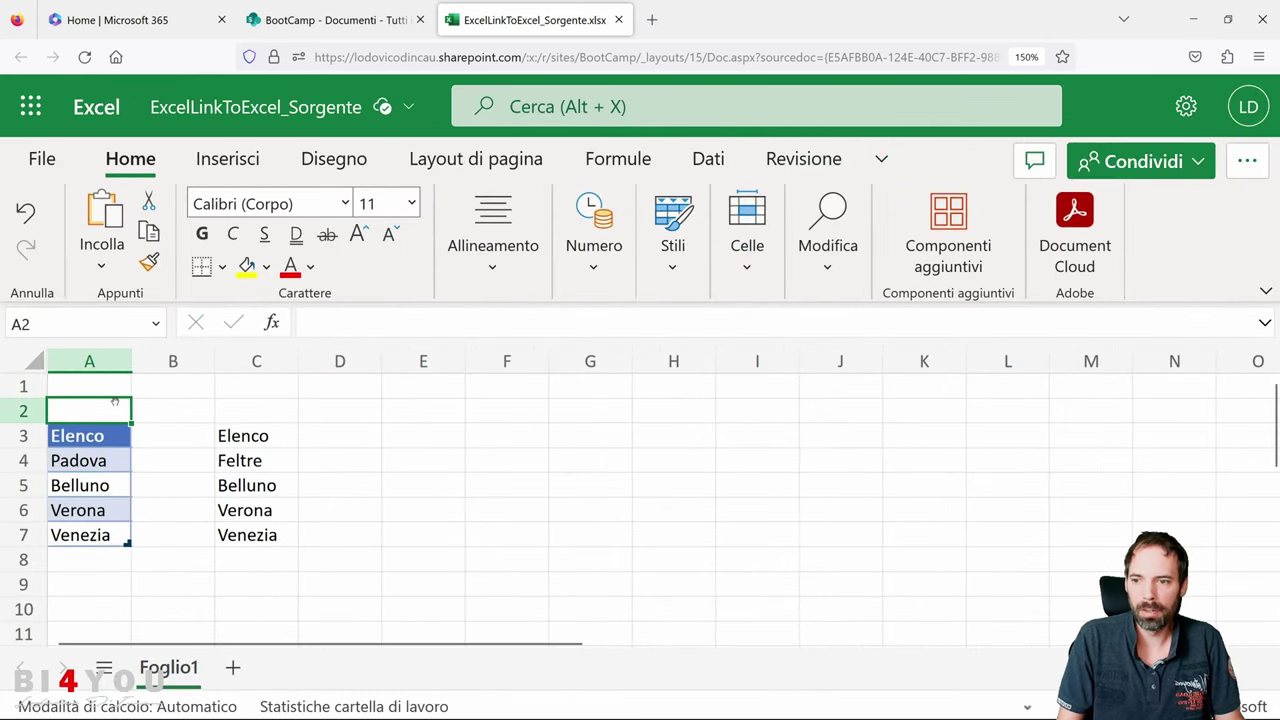
pyautogui.hotkey('ctrl', '-')
pyautogui.click(618, 19)
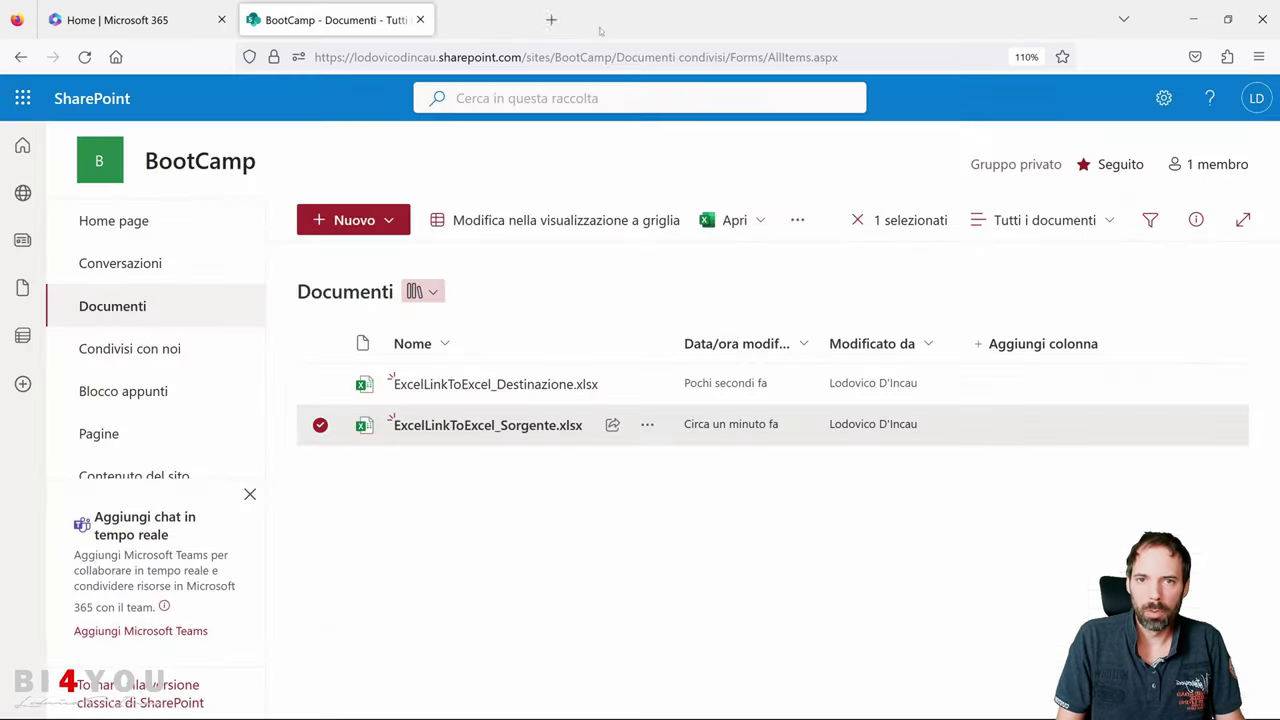
# Open ExcelLinkToExcel_Destinazione.xlsx with external content enabled and check that A6 now shows Padova.
pyautogui.click(535, 385)
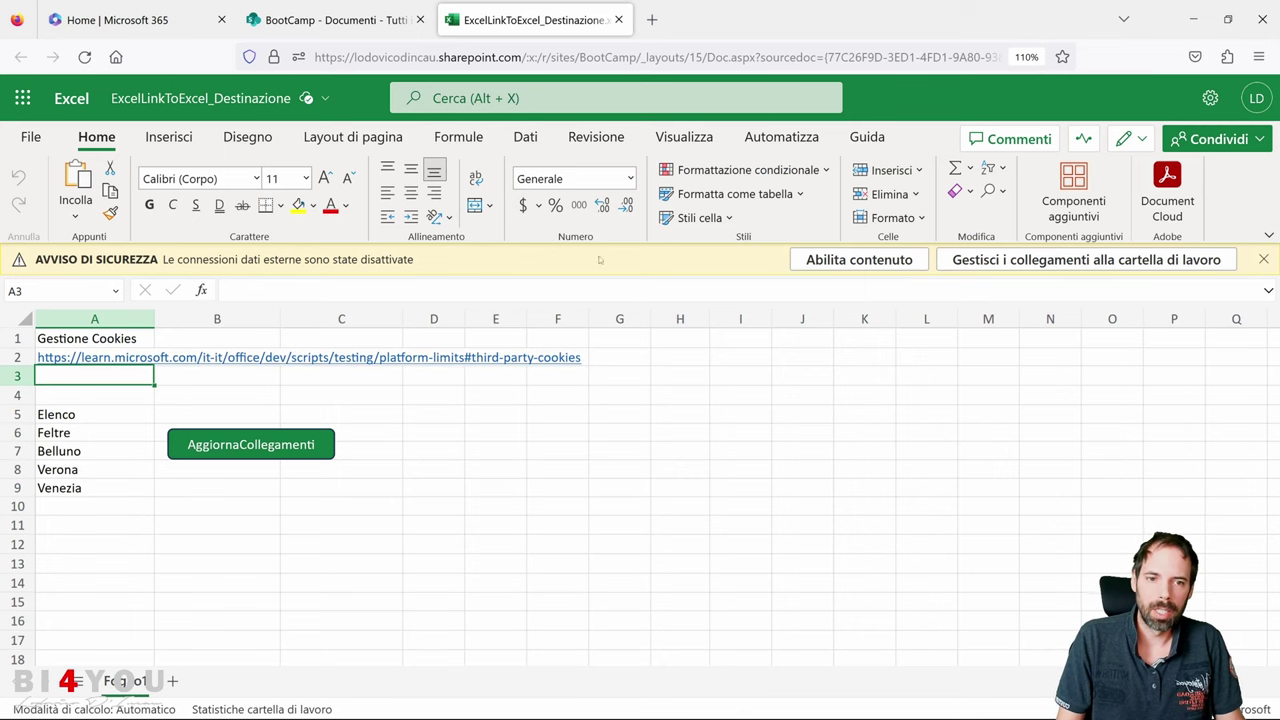
pyautogui.click(846, 260)
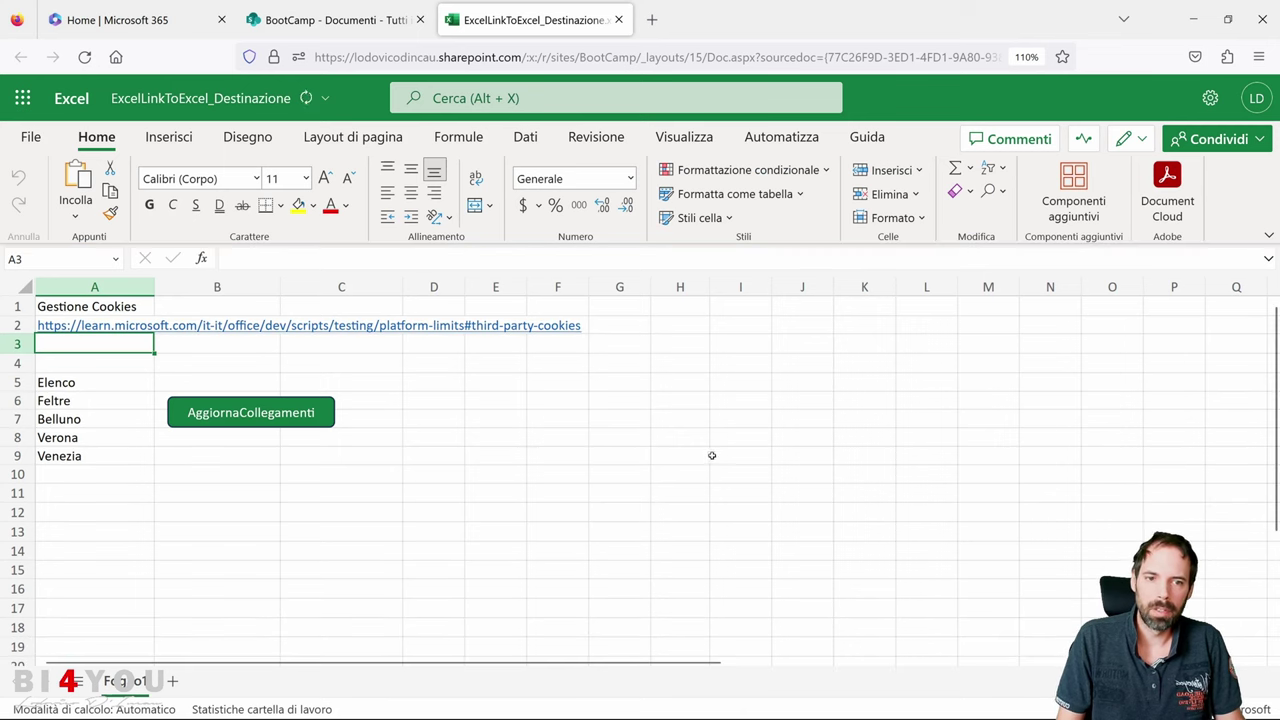
pyautogui.click(88, 401)
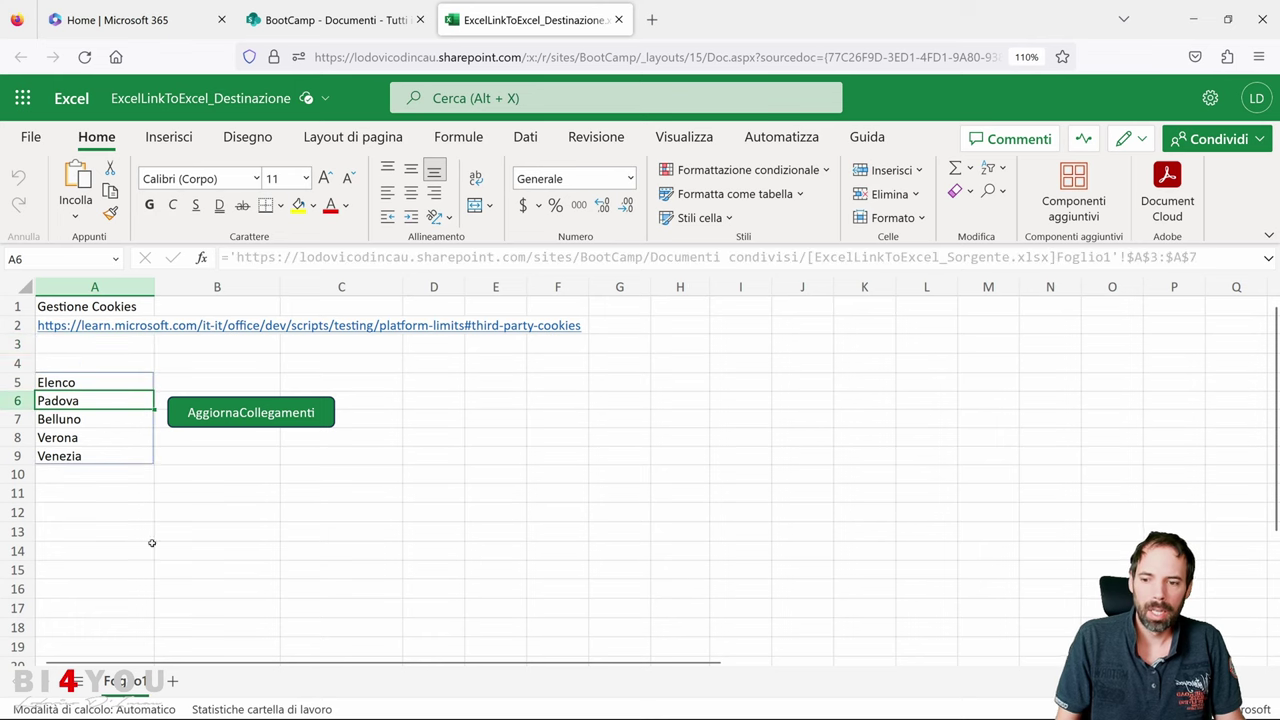
pyautogui.hotkey('ctrl', '+')
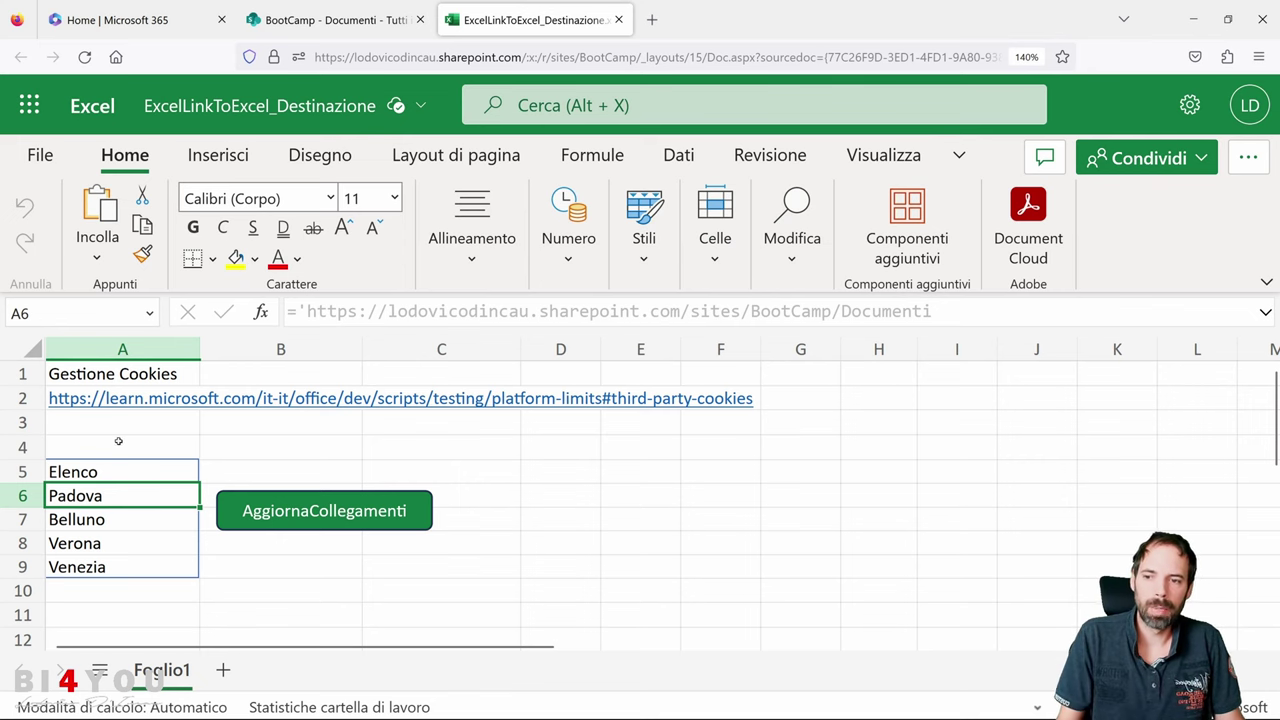
pyautogui.hotkey('ctrl', '-')
pyautogui.hotkey('ctrl', '-')
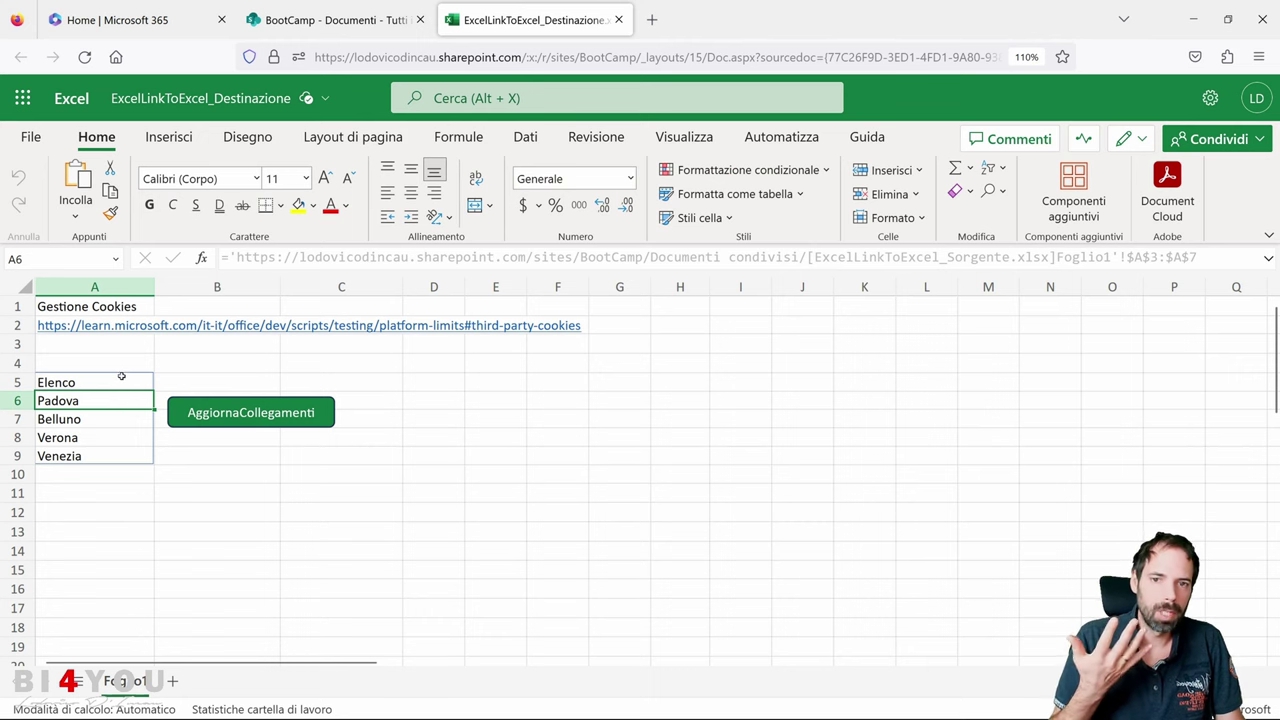
pyautogui.scroll(-2, 122, 374)
pyautogui.scroll(2, 157, 365)
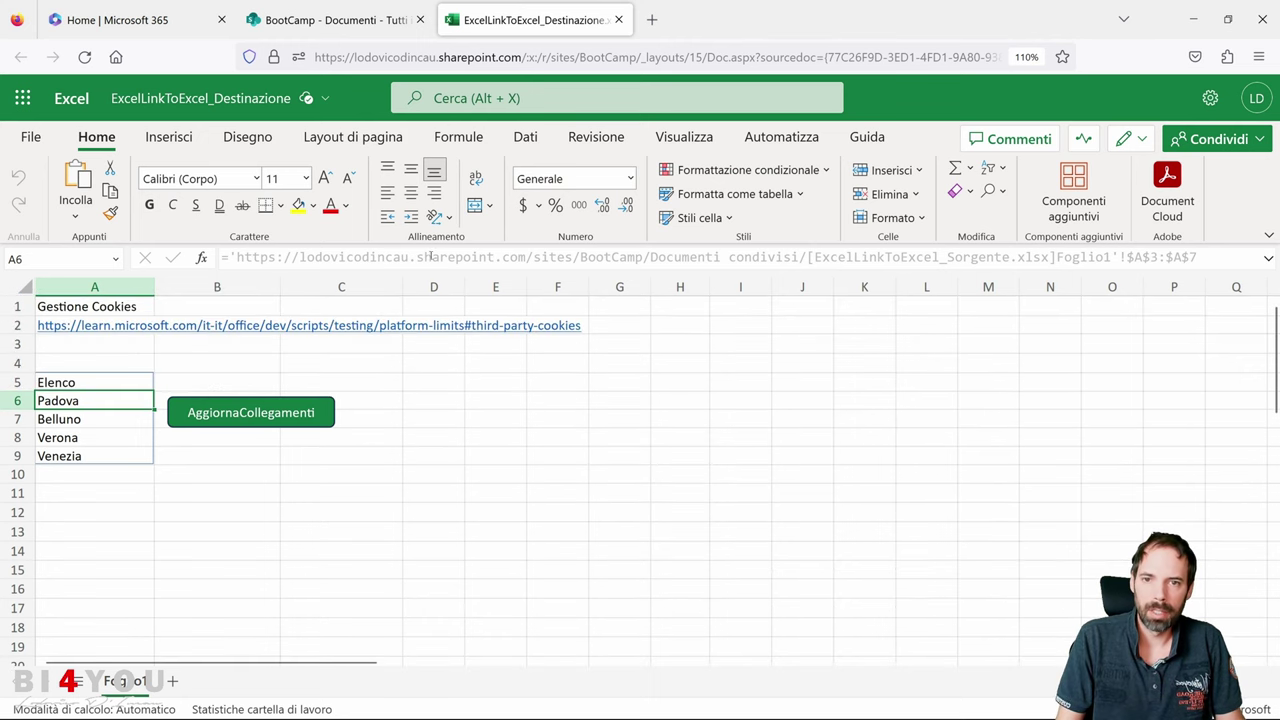
# Run Aggiorna tutto from Dati > Collegamenti alle cartelle di lavoro so A5:A9 lists Elenco, Padova, Belluno, Verona, Venezia.
pyautogui.click(525, 137)
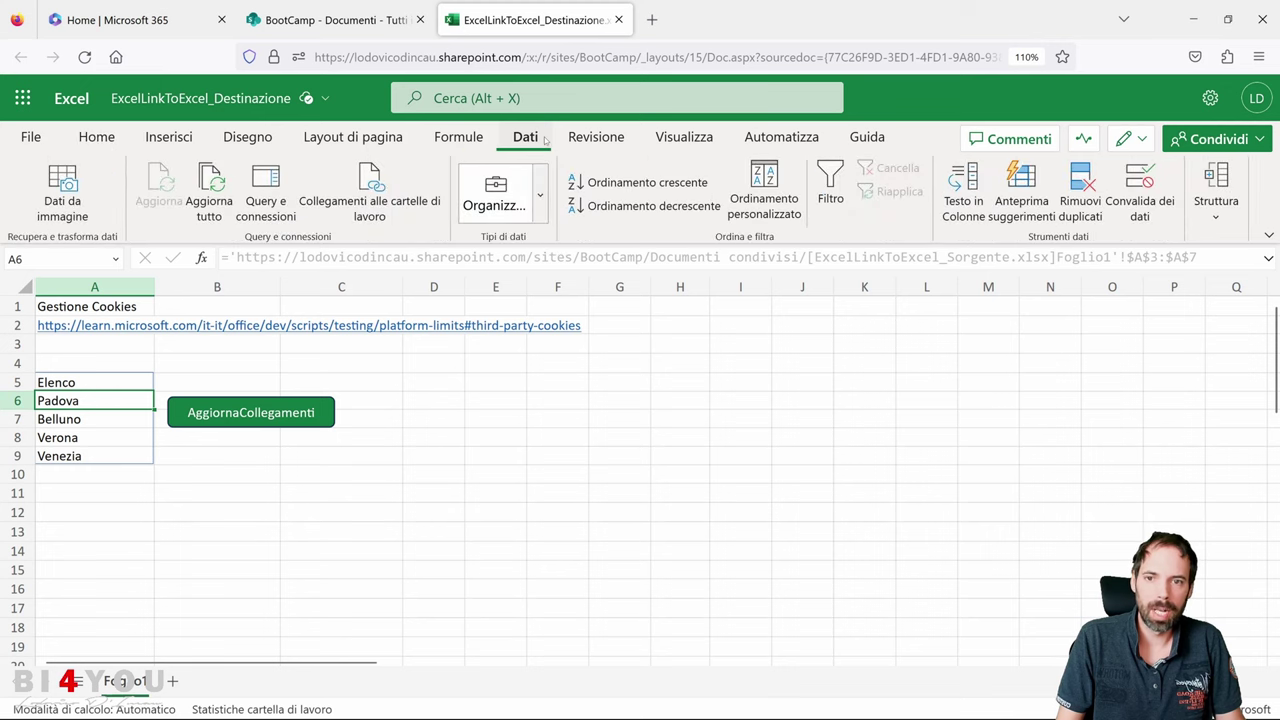
pyautogui.click(370, 212)
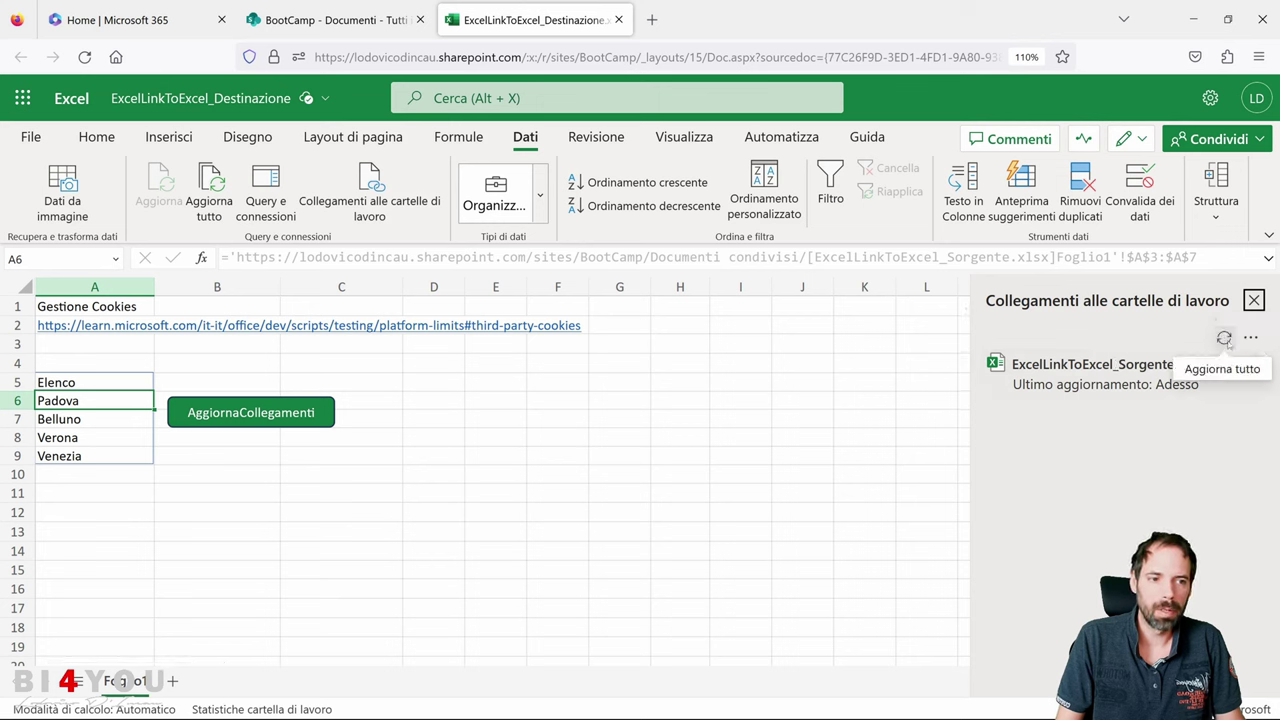
pyautogui.click(1224, 339)
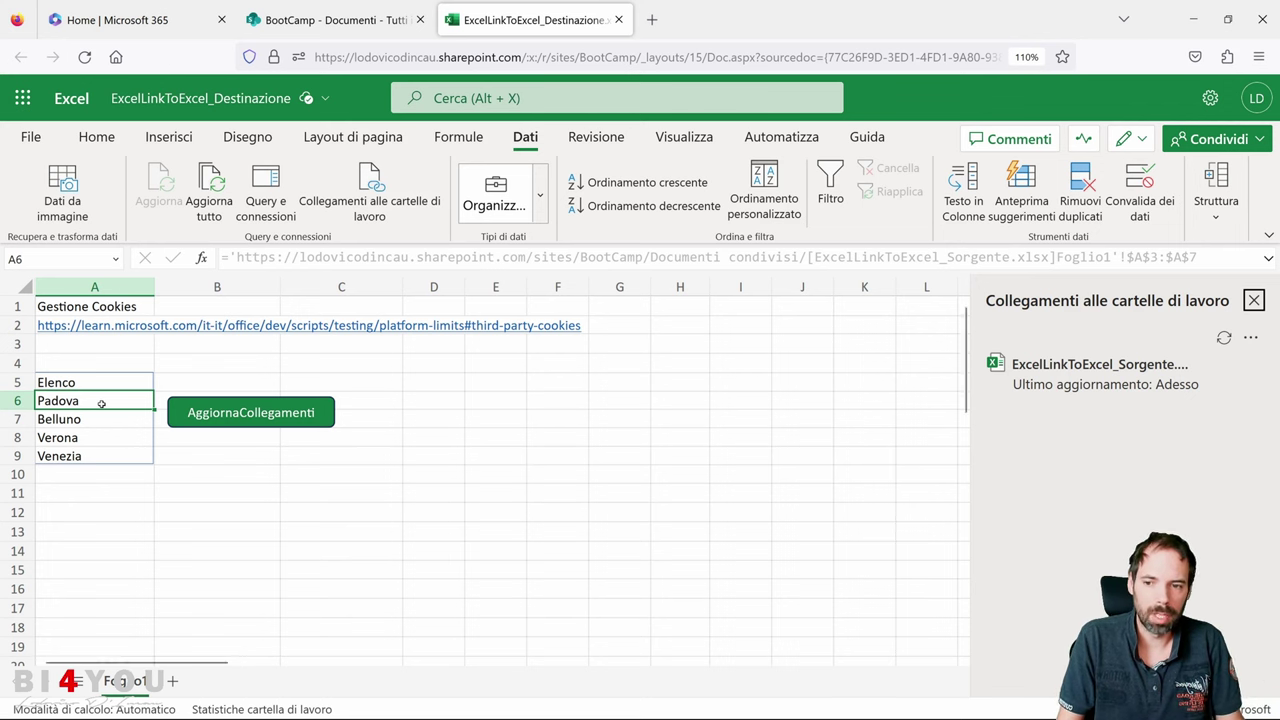
pyautogui.click(368, 459)
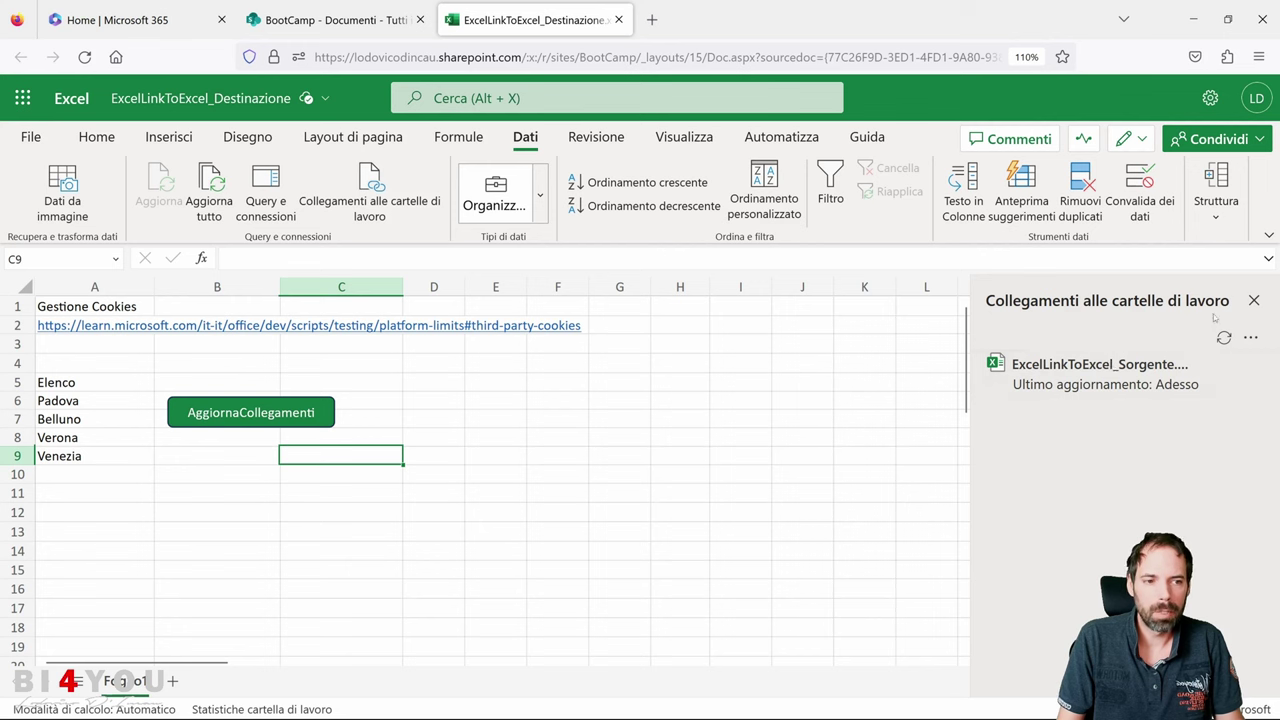
pyautogui.click(1254, 300)
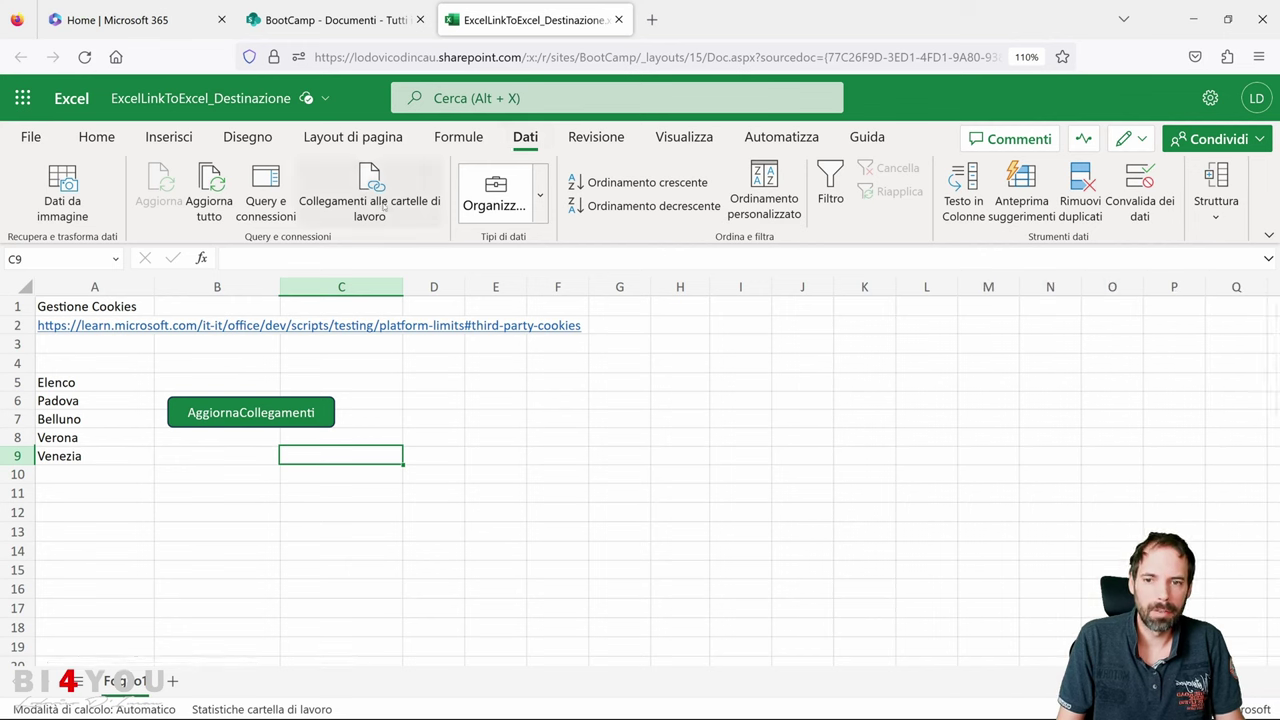
# Try Automatizza > Registra azioni, which fails with a third-party cookie error, then dismiss the notice.
pyautogui.click(410, 366)
pyautogui.click(778, 138)
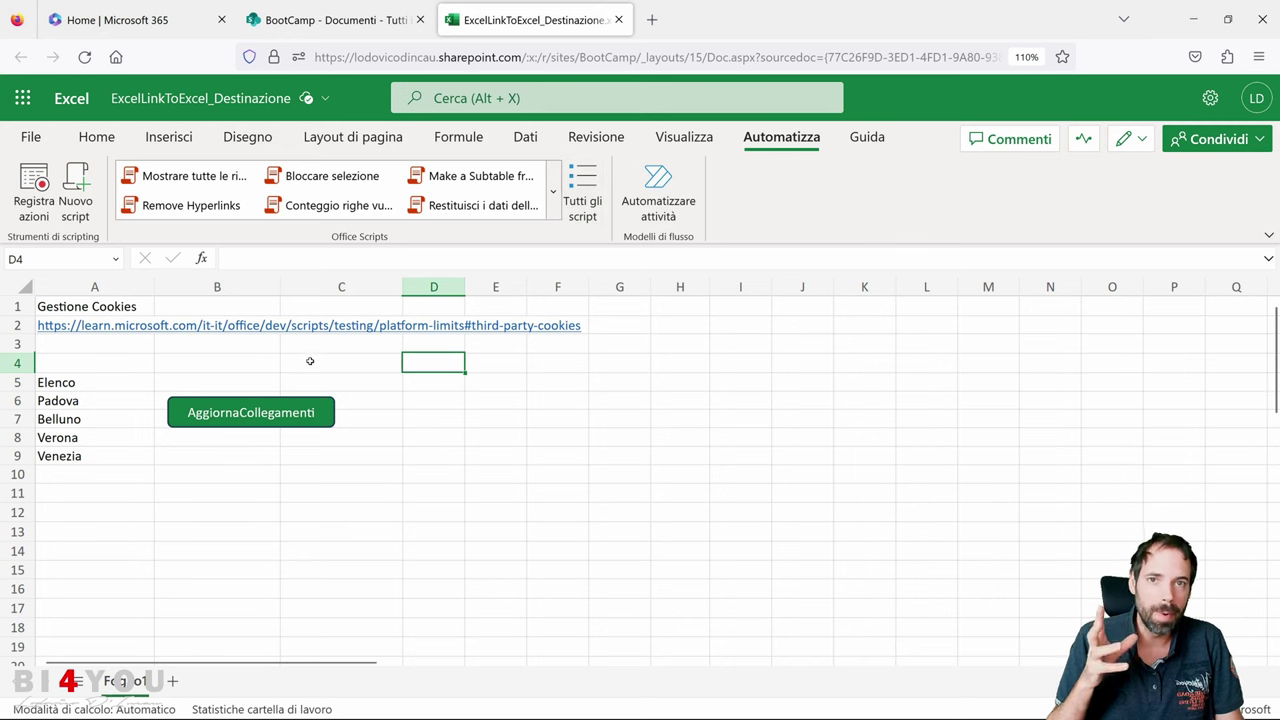
pyautogui.click(440, 387)
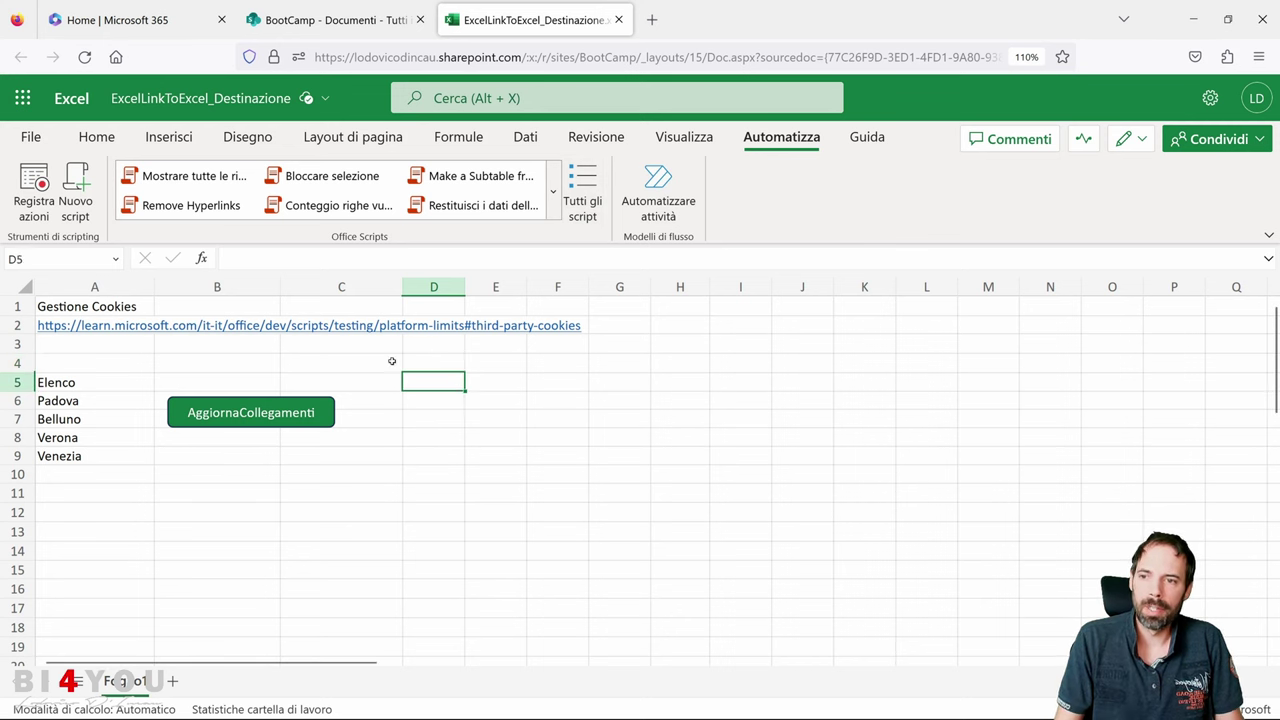
pyautogui.click(34, 192)
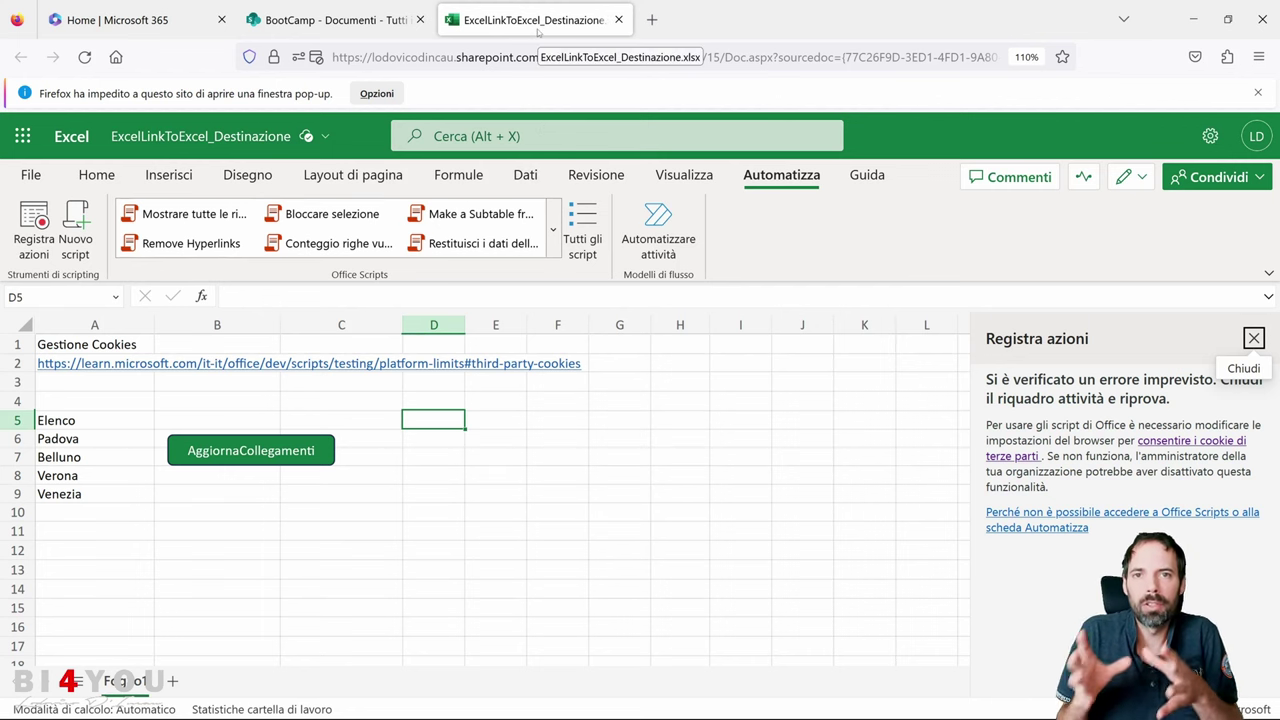
pyautogui.press('Right')
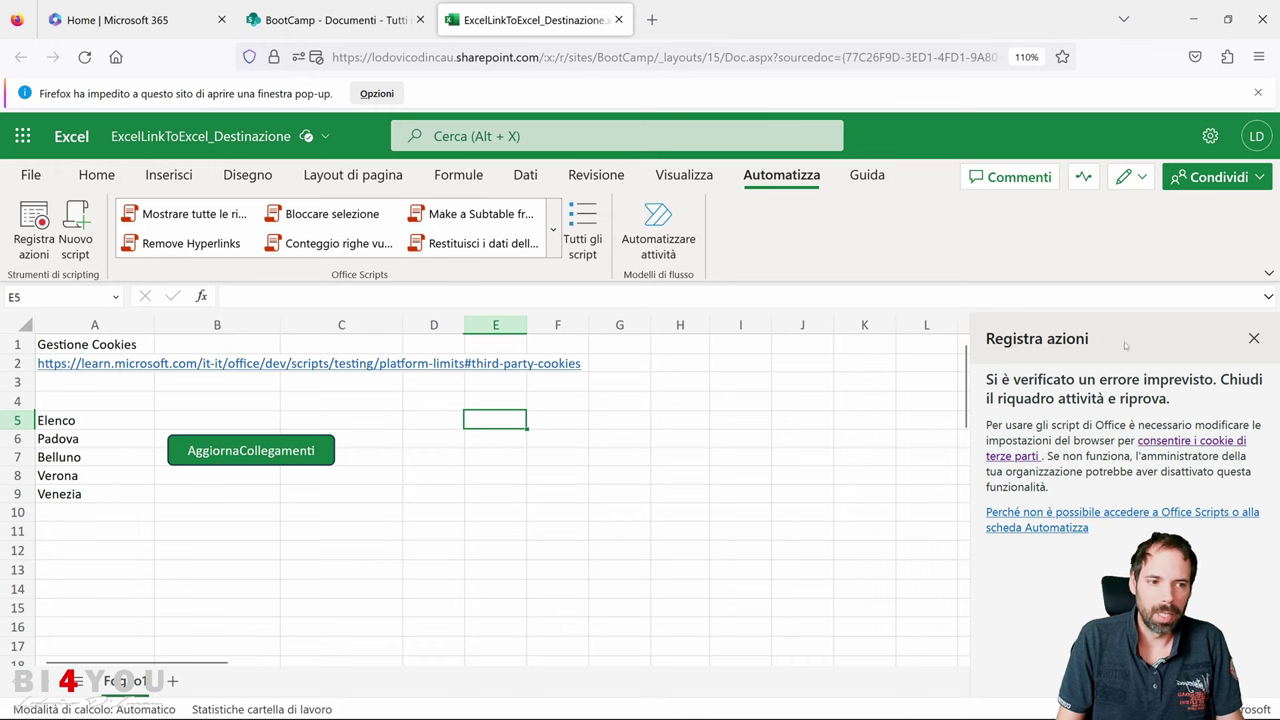
pyautogui.click(1257, 93)
# Open ExcelLinkToExcel_Destinazione.xlsx in the desktop app choosing Non aggiornare, and maximize the Excel window.
pyautogui.click(618, 19)
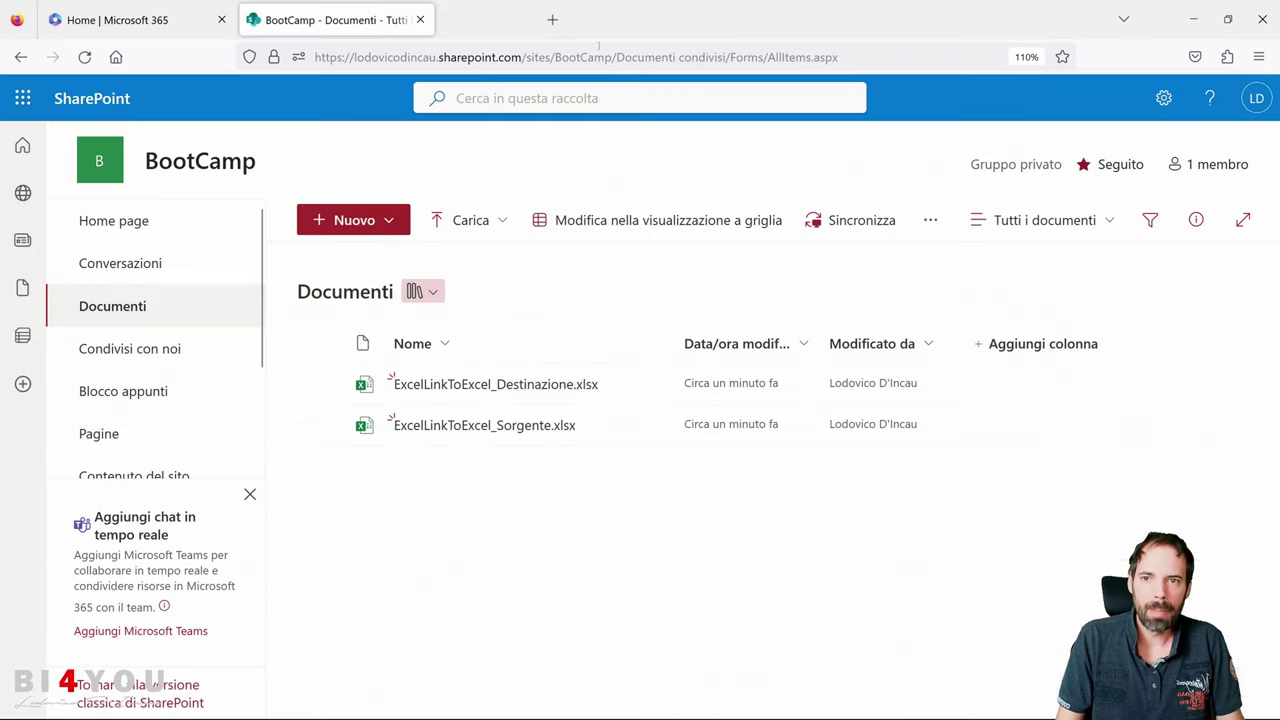
pyautogui.click(647, 384)
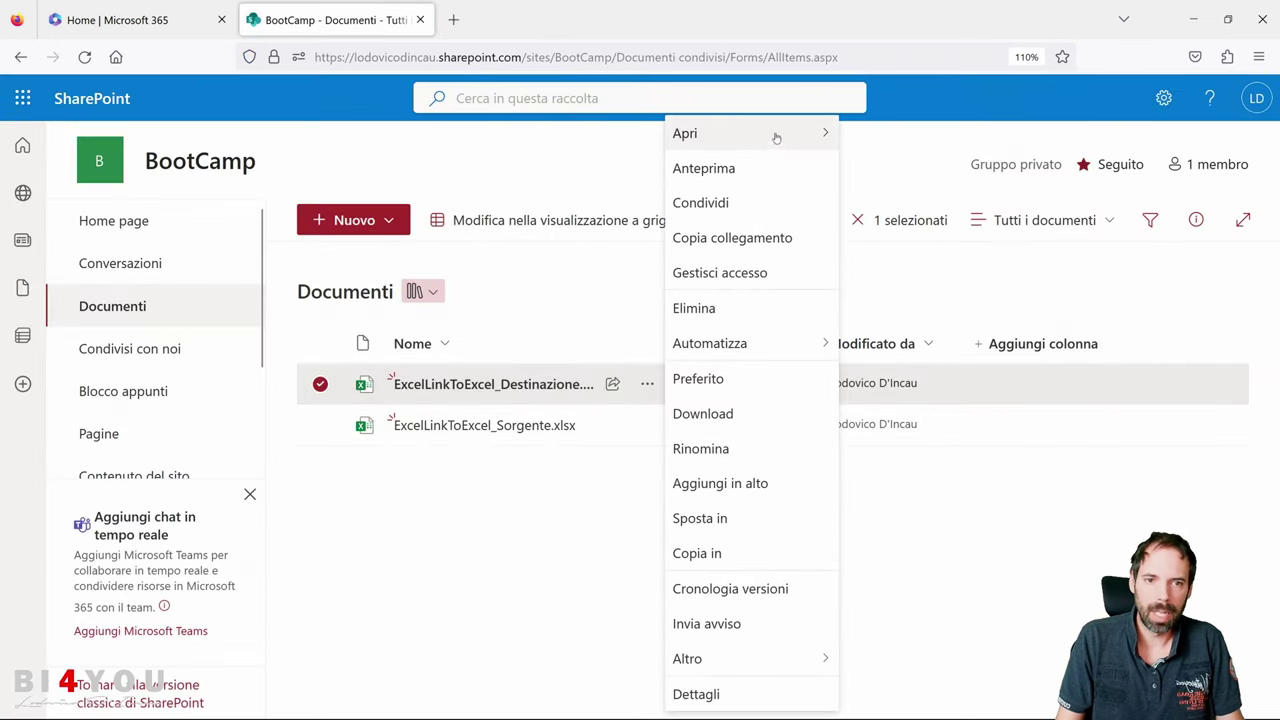
pyautogui.moveTo(688, 133)
pyautogui.click(855, 168)
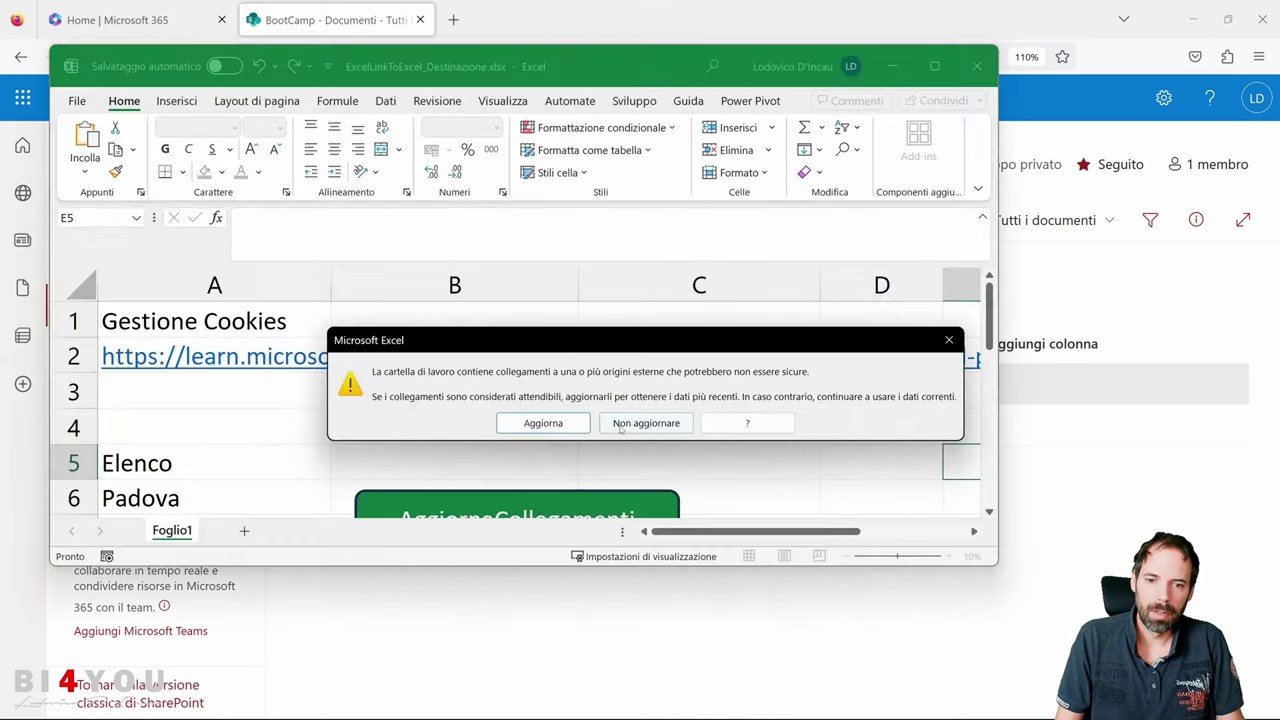
pyautogui.click(648, 422)
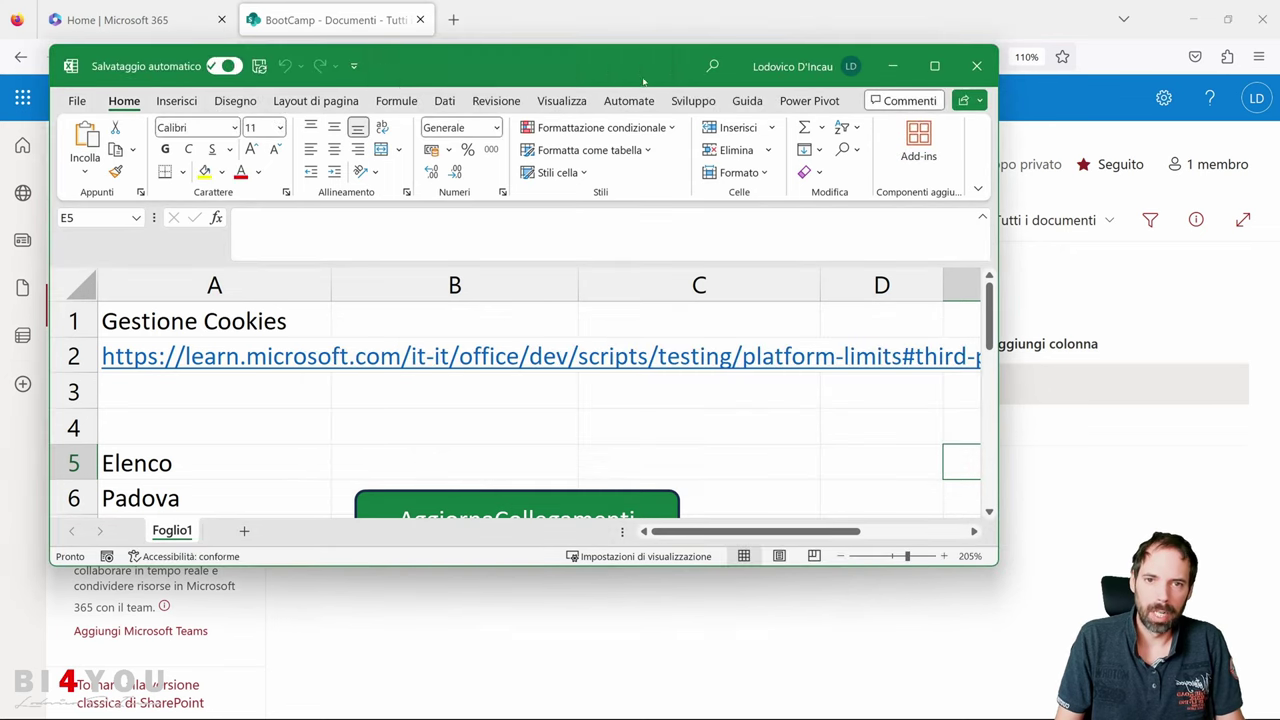
pyautogui.doubleClick(613, 66)
# Inspect A5's link formula, try Registra azioni in desktop Excel, close its pane, and switch to the browser.
pyautogui.click(160, 418)
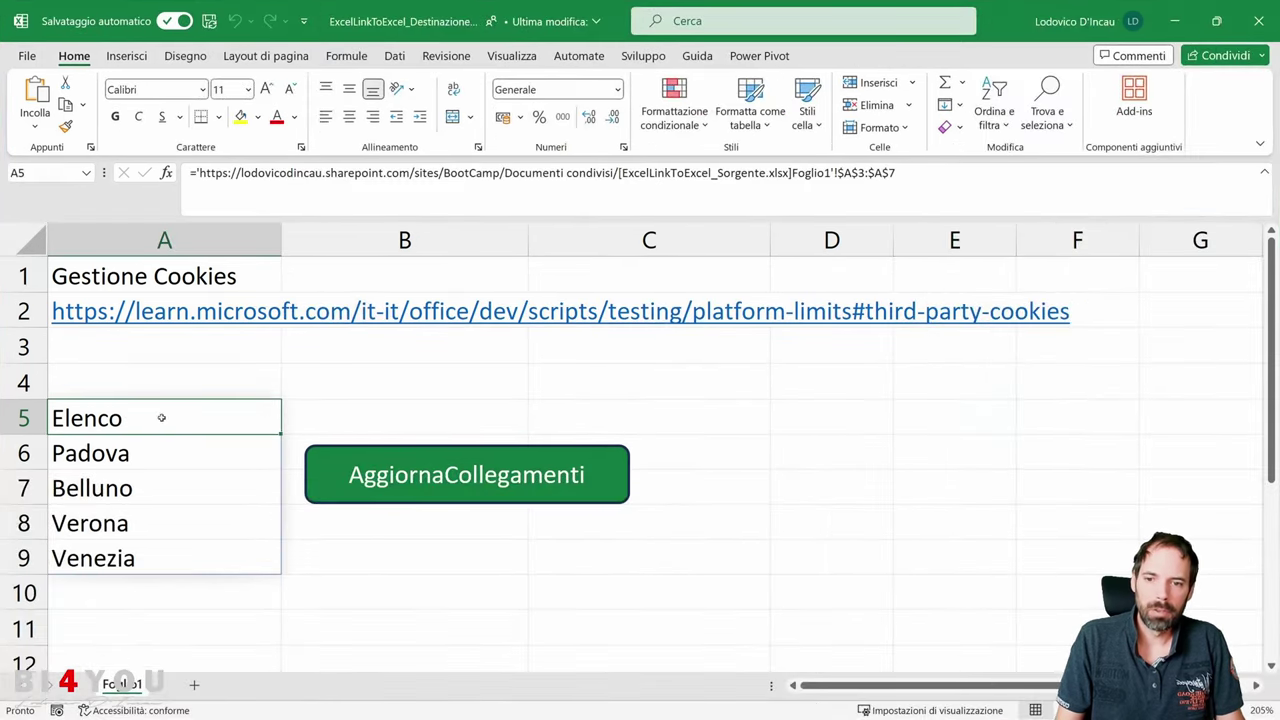
pyautogui.click(549, 421)
pyautogui.click(579, 57)
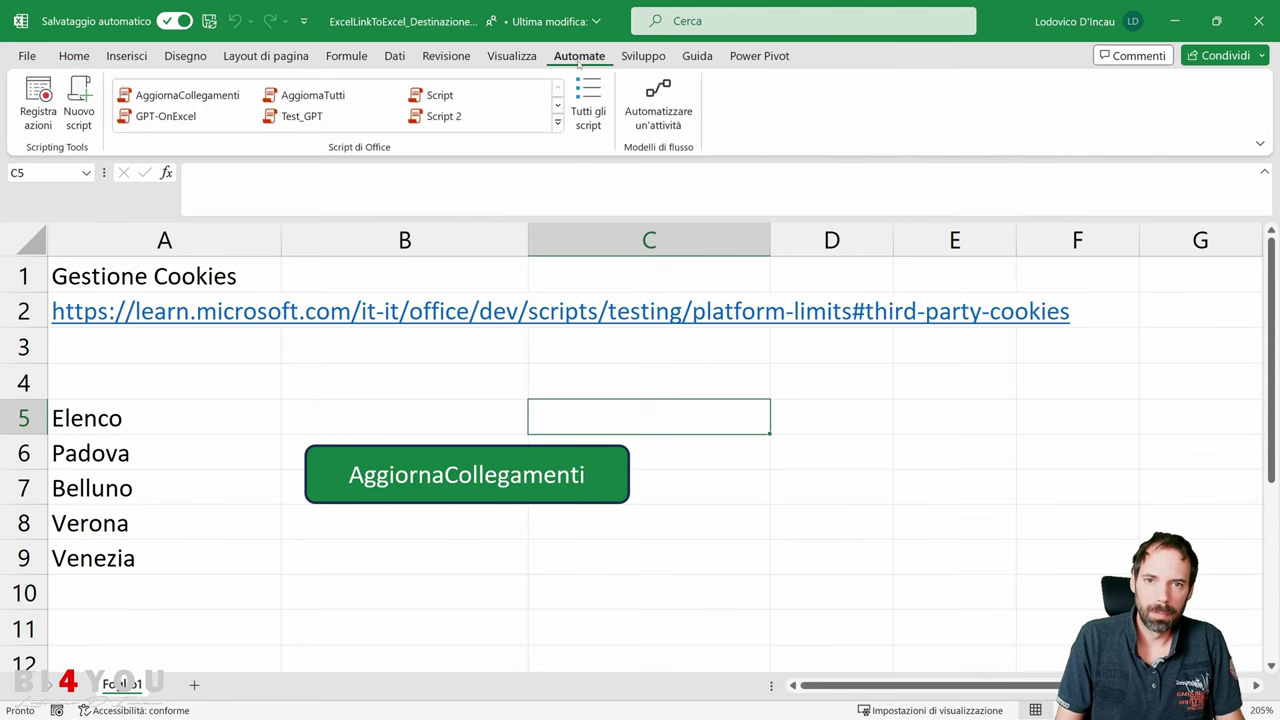
pyautogui.click(38, 100)
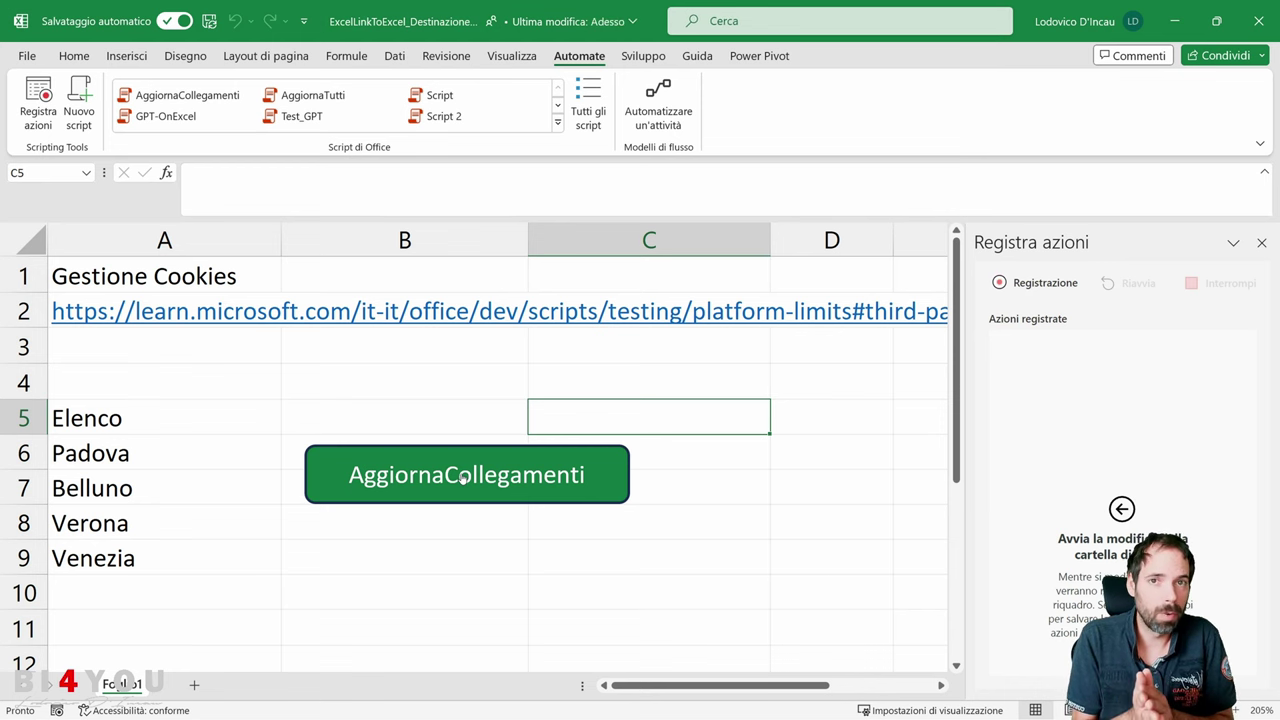
pyautogui.click(1262, 243)
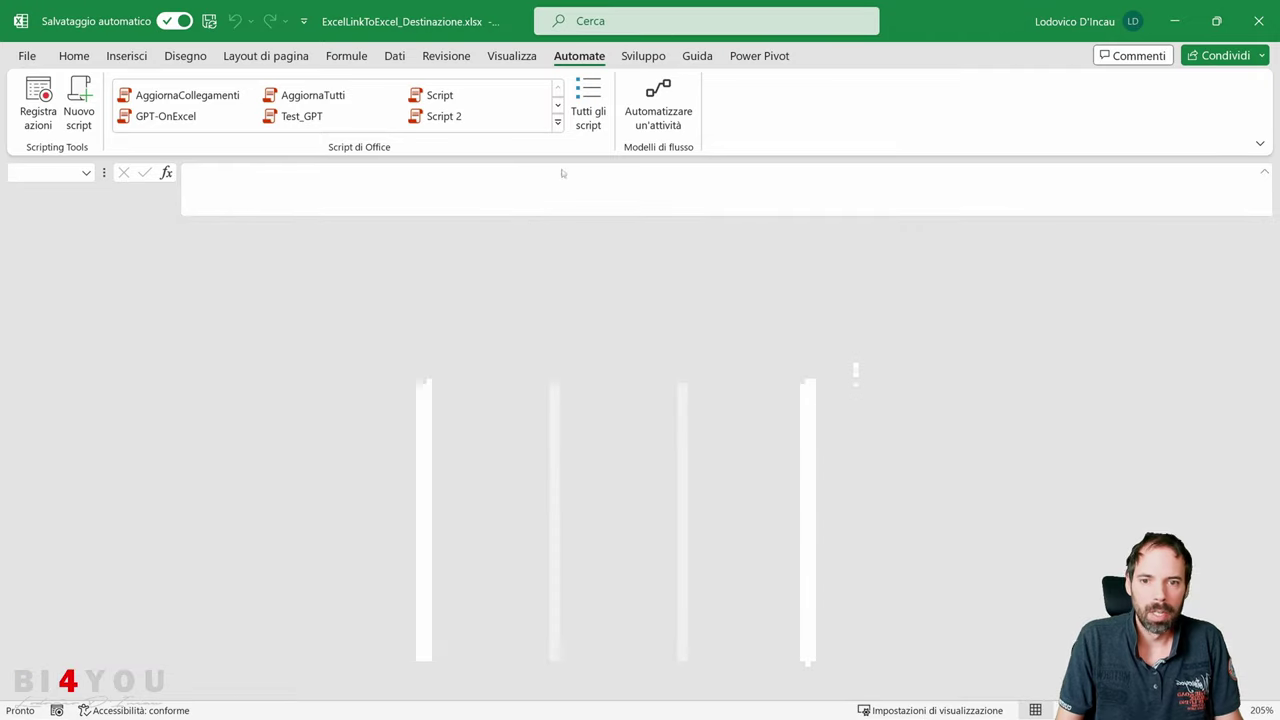
pyautogui.hotkey('alt', 'Tab')
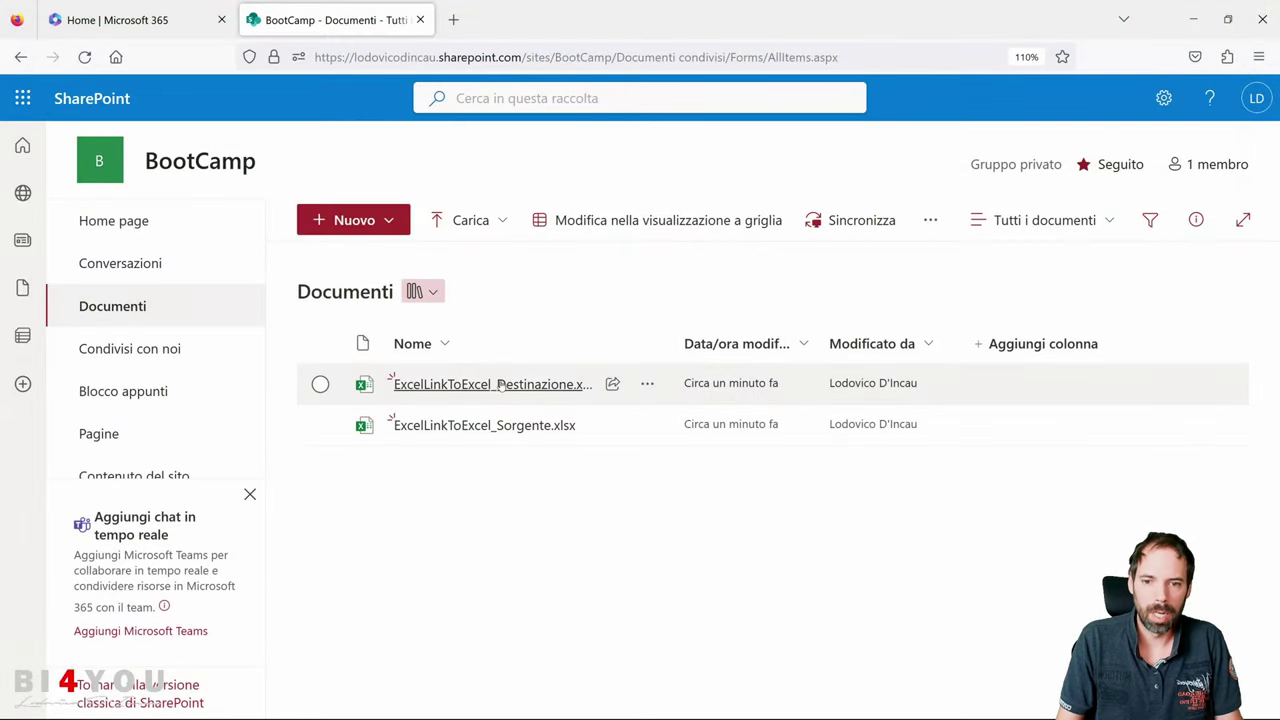
# Open ExcelLinkToExcel_Destinazione.xlsx in the browser and close the external data warning bar.
pyautogui.moveTo(500, 386)
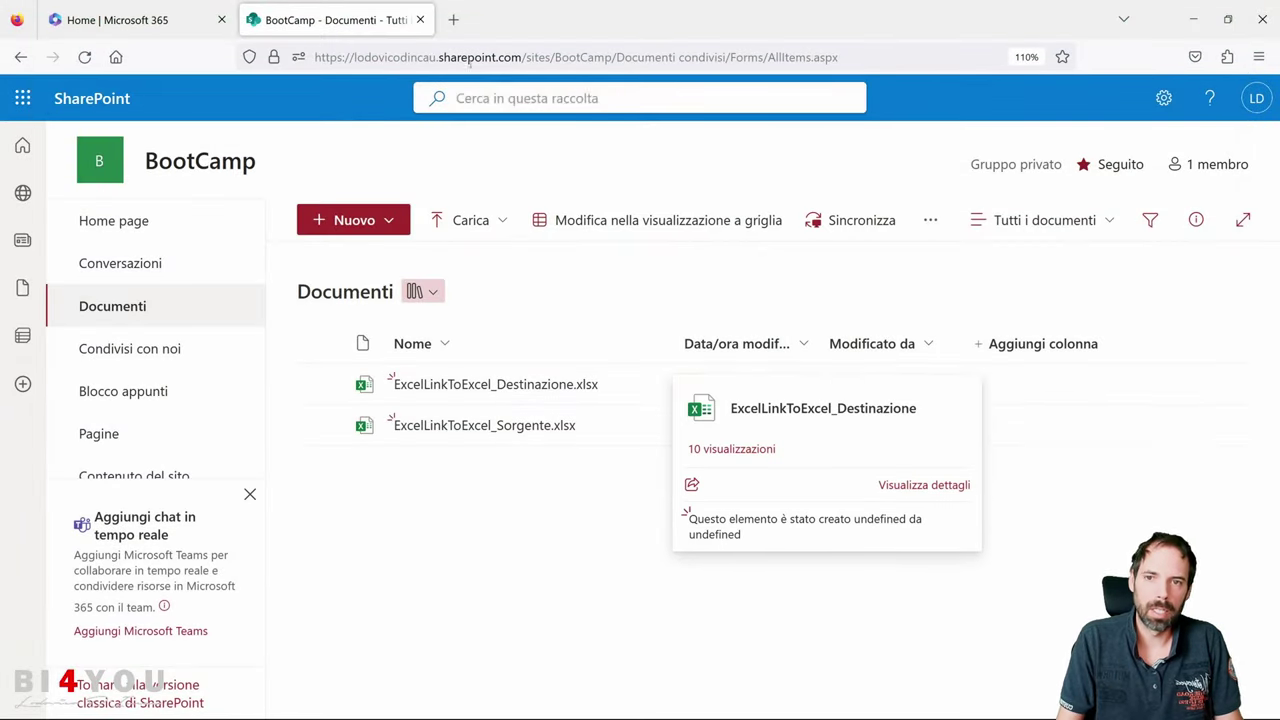
pyautogui.click(510, 384)
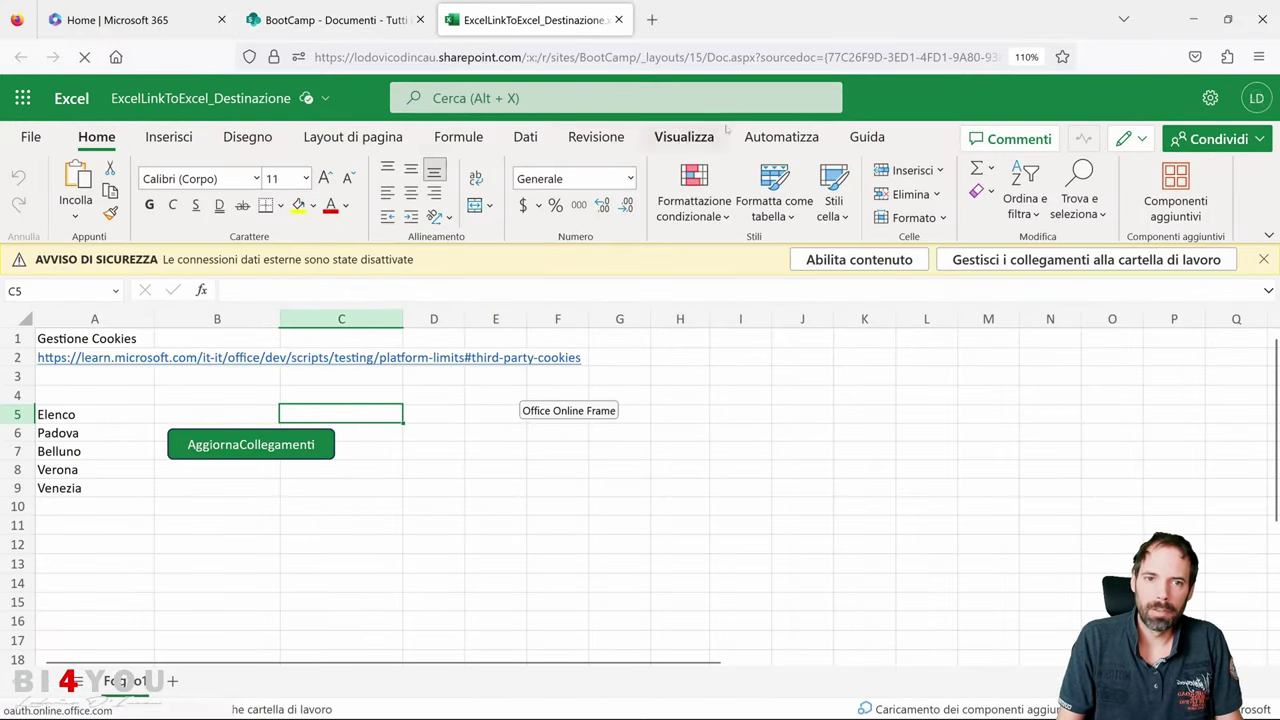
pyautogui.click(859, 259)
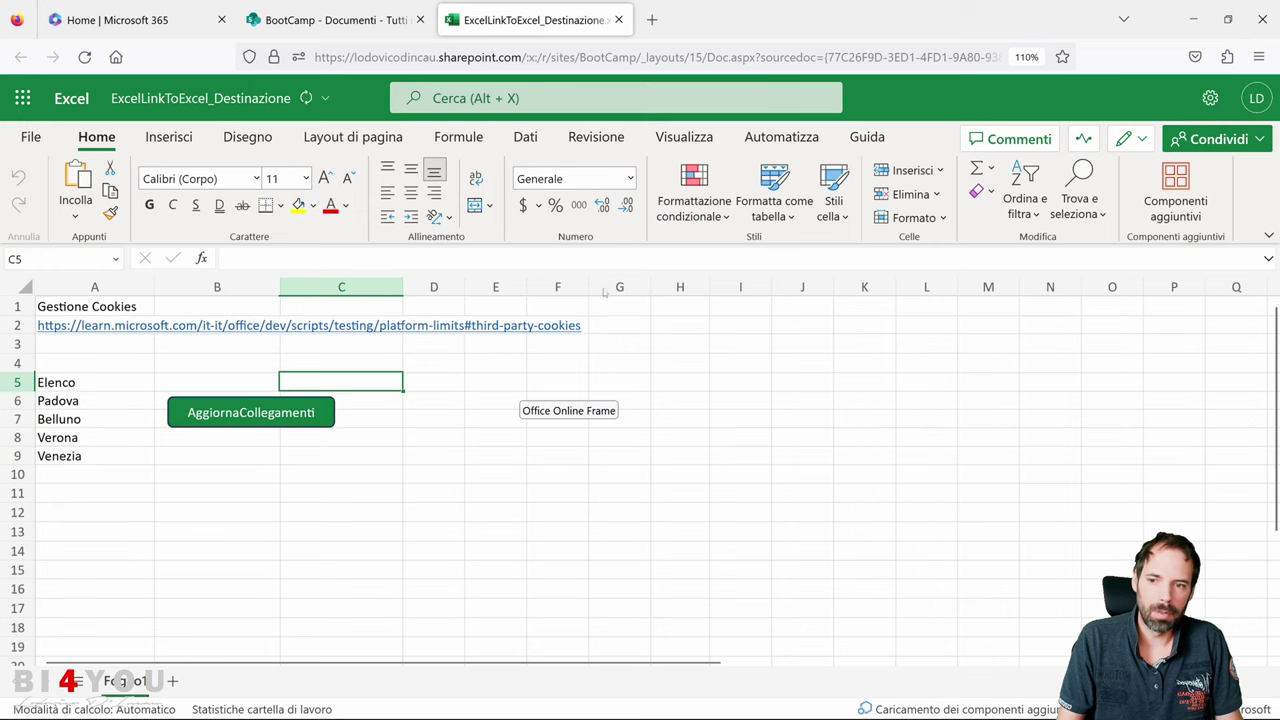
# Retry Automatizza > Registra azioni and follow the 'Perché non è possibile accedere a Office Scripts' help link.
pyautogui.click(781, 137)
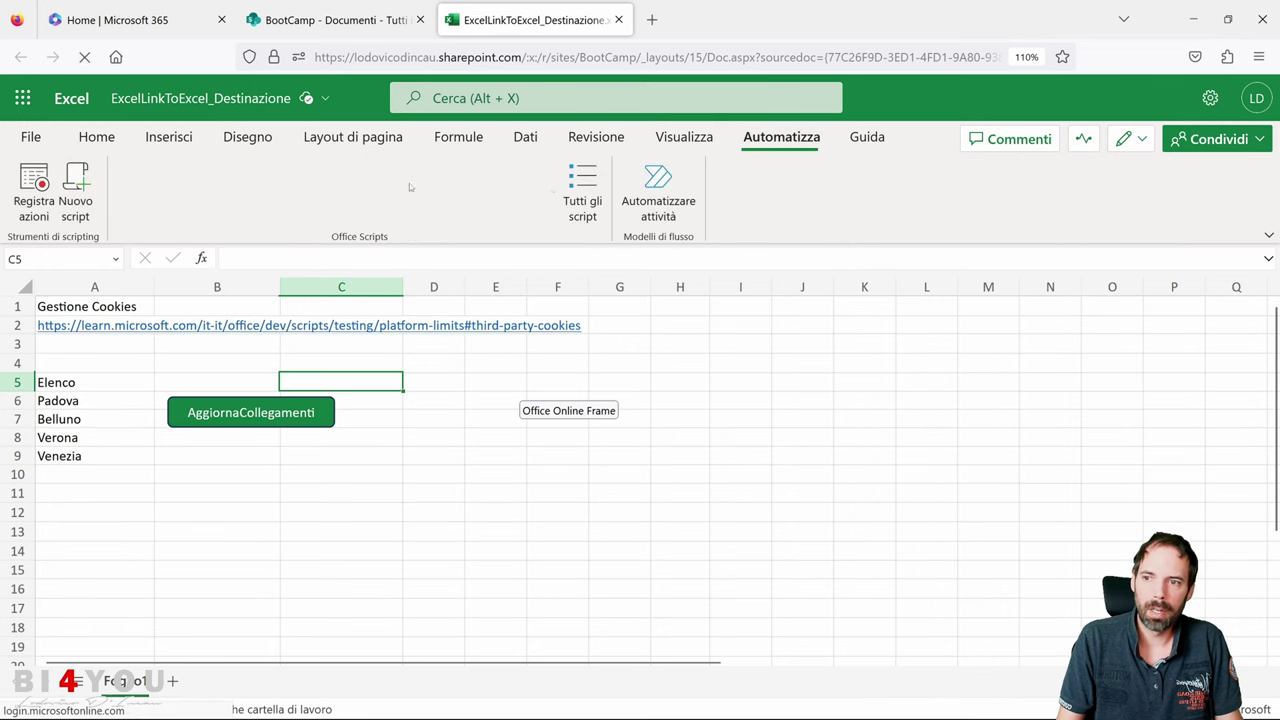
pyautogui.click(34, 195)
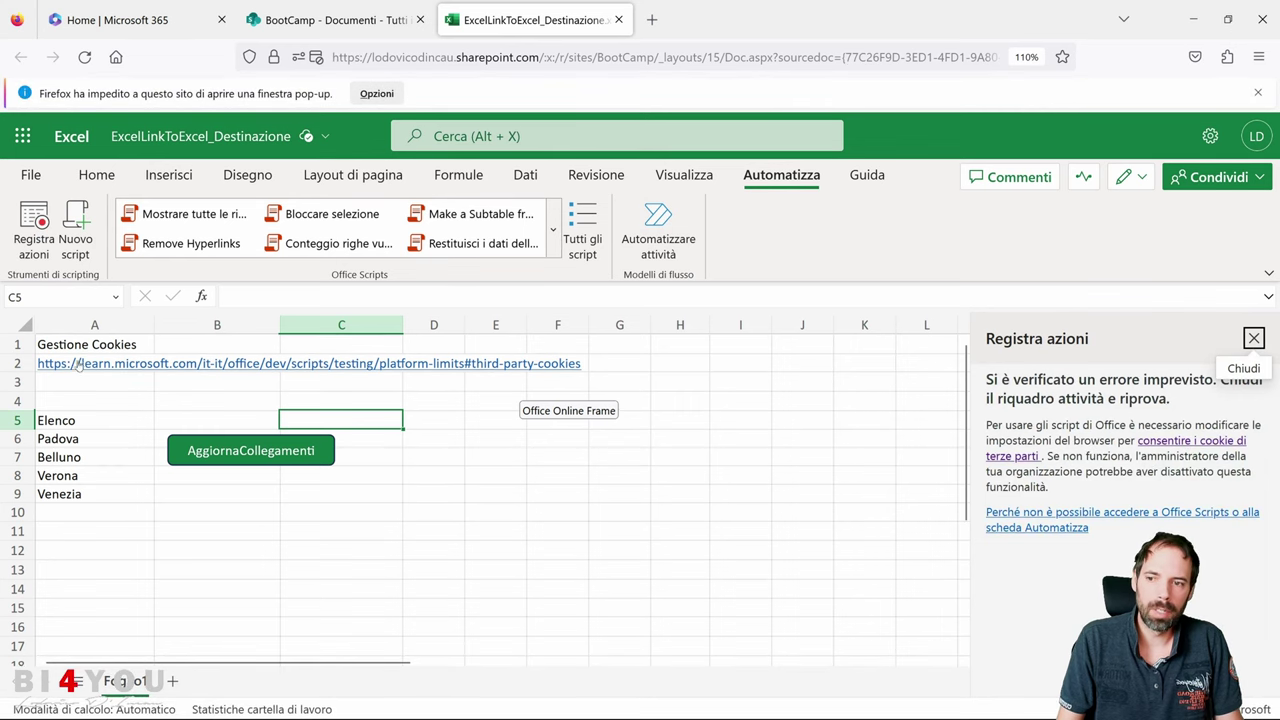
pyautogui.click(1152, 440)
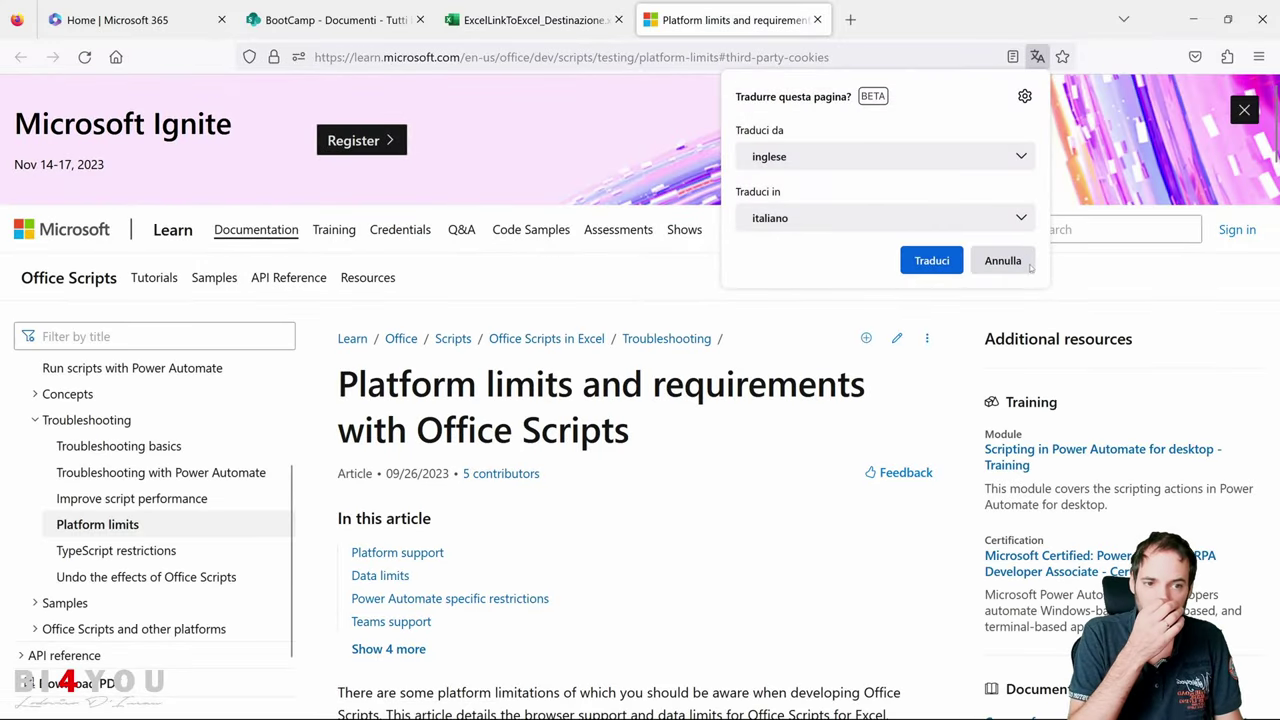
# Decline the page translation and scroll to 'How to adjust cookie settings in popular browsers'.
pyautogui.click(1001, 260)
pyautogui.scroll(-10, 543, 424)
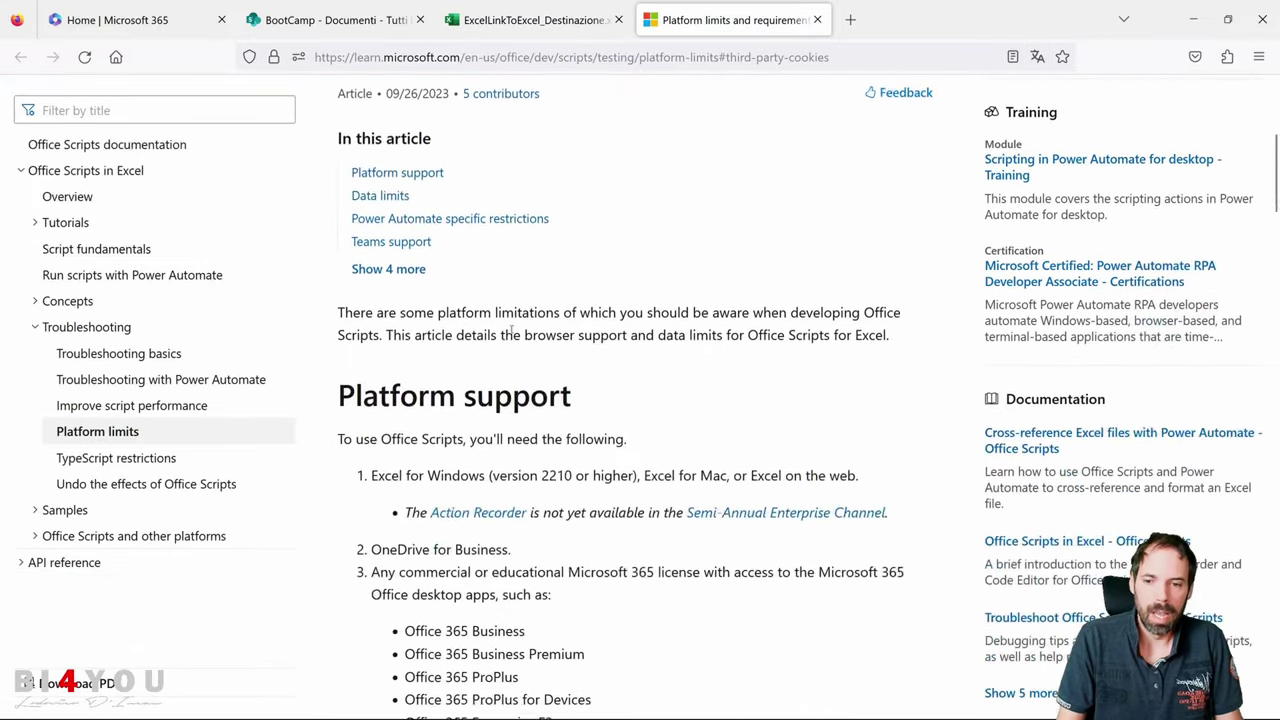
pyautogui.scroll(-15, 640, 400)
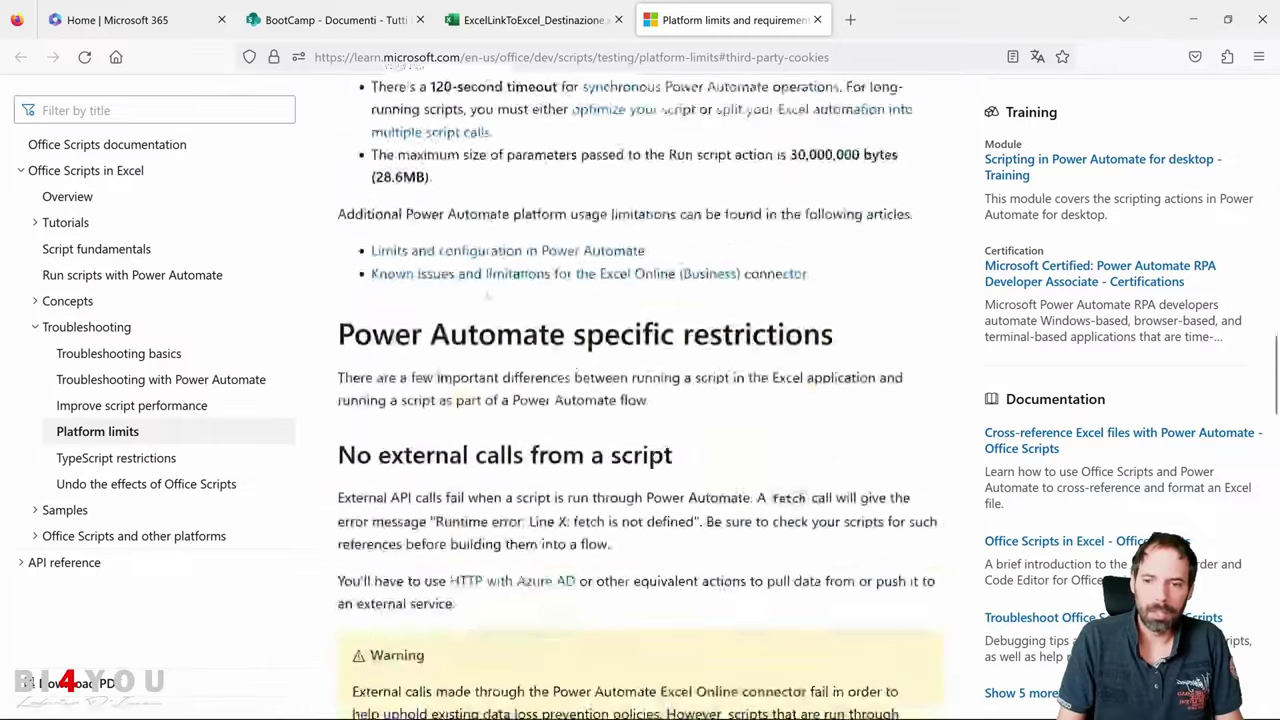
pyautogui.scroll(-5, 383, 320)
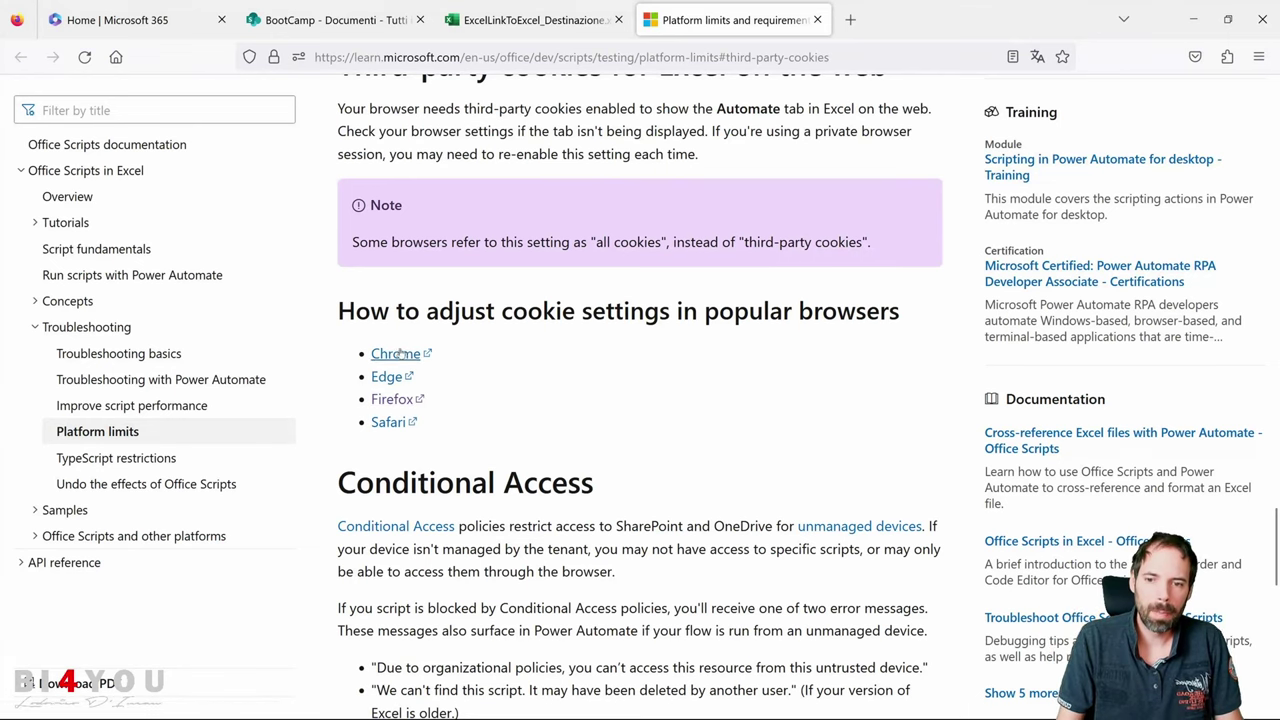
# Read Mozilla Support's Firefox third-party cookies article, then bring up the browser's application menu.
pyautogui.click(400, 399)
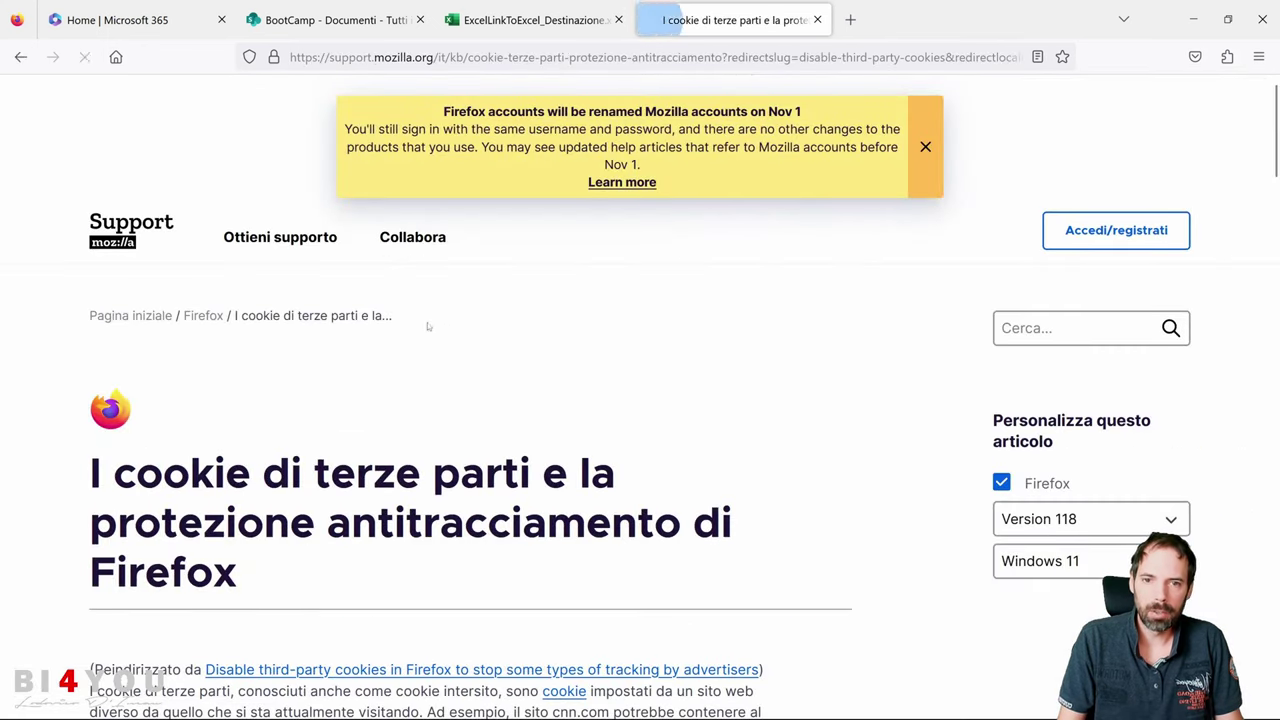
pyautogui.scroll(-2, 427, 322)
pyautogui.scroll(-5, 371, 374)
pyautogui.scroll(-3, 384, 318)
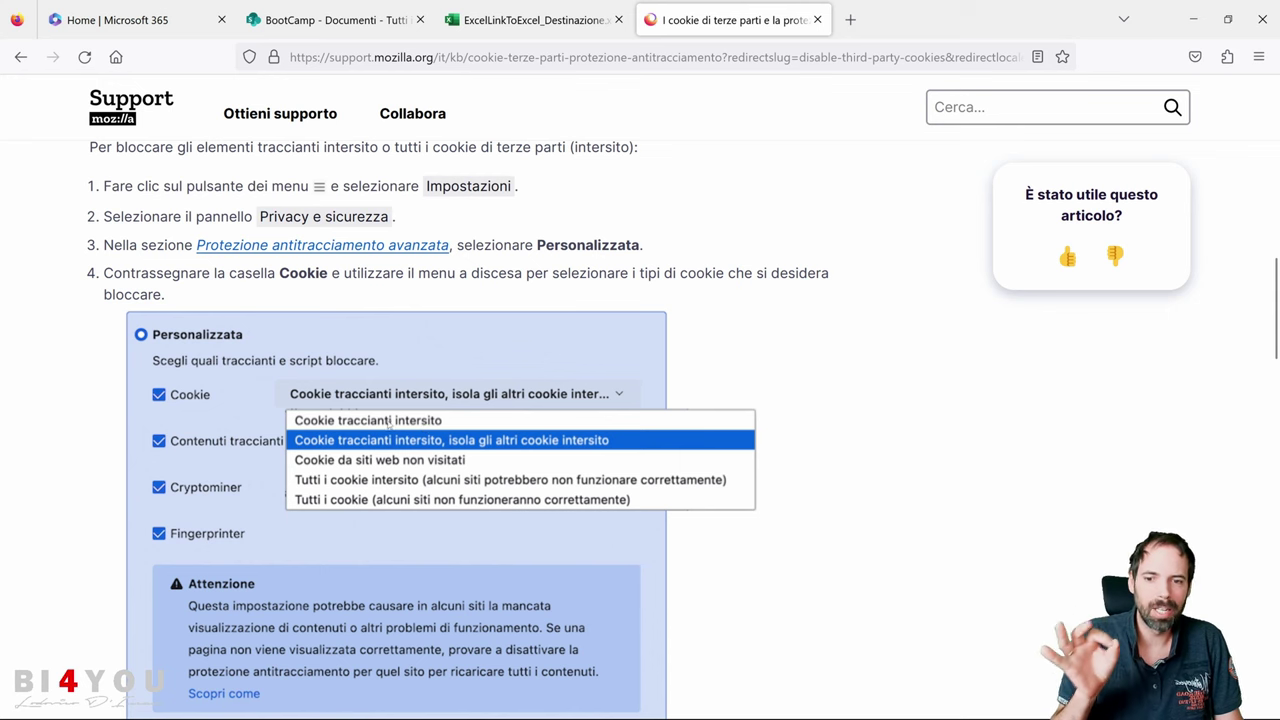
pyautogui.scroll(5, 588, 245)
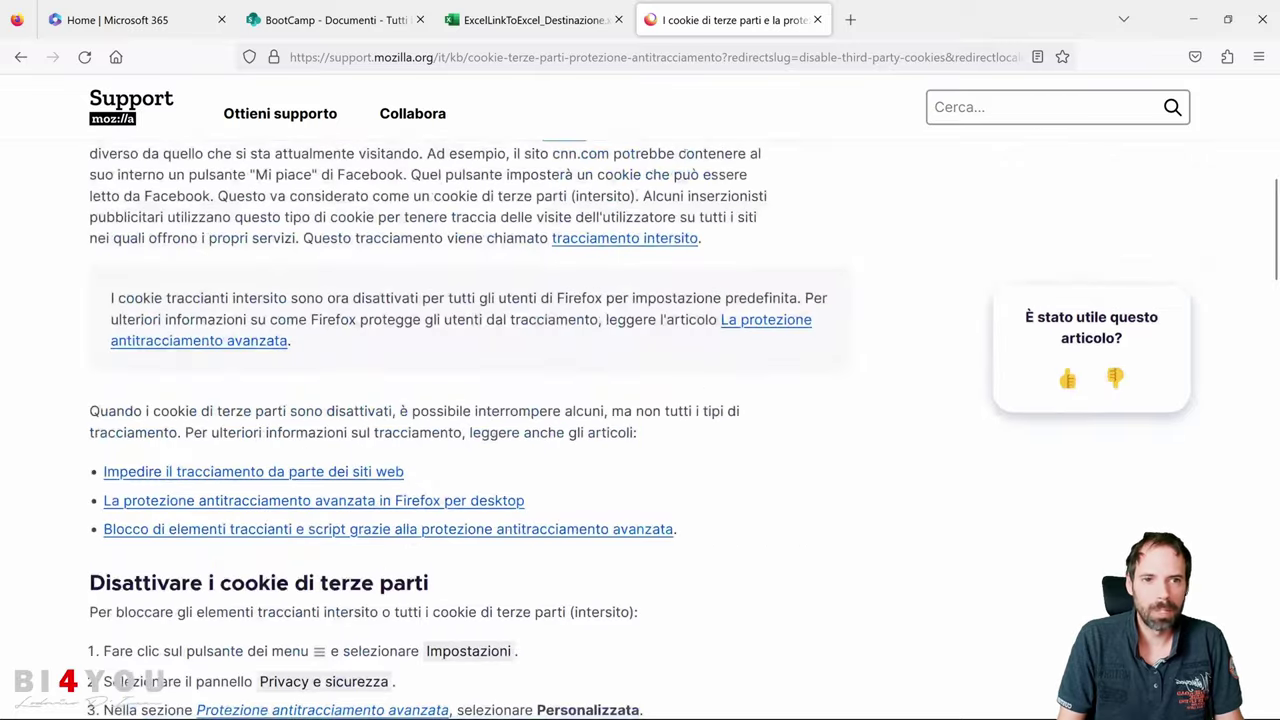
pyautogui.click(1258, 56)
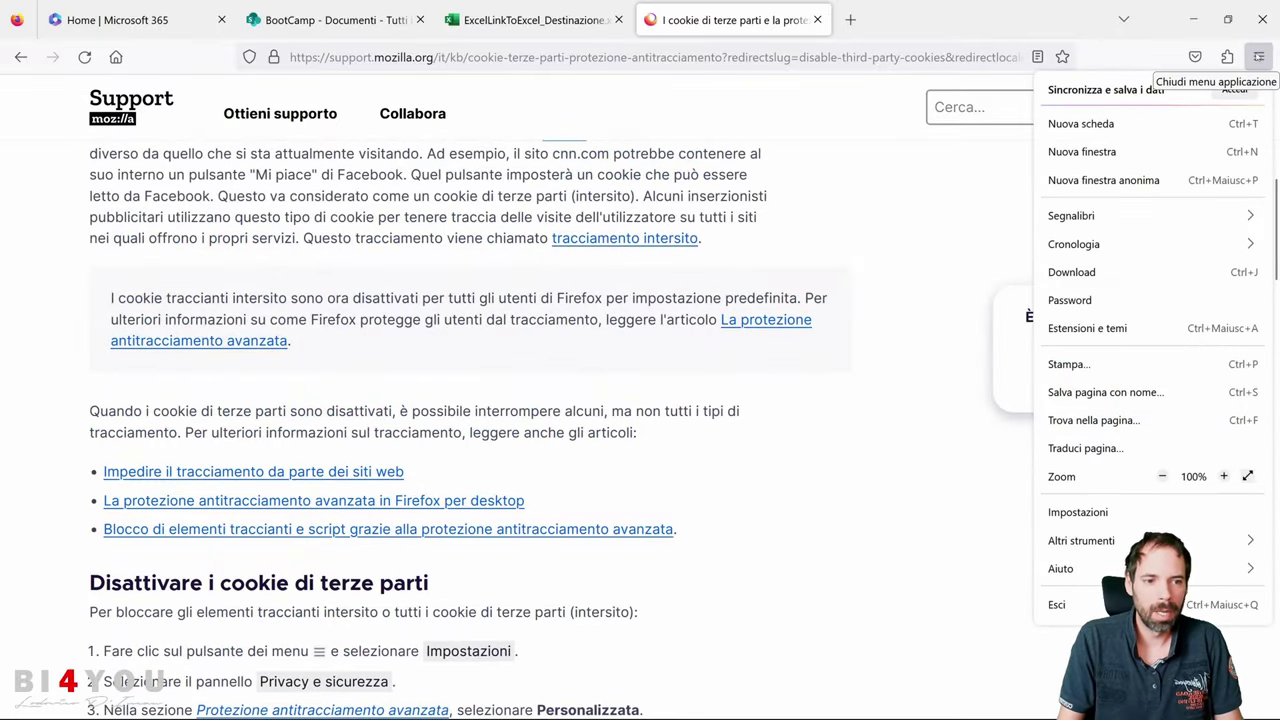
# Open Firefox's Impostazioni at the Privacy e sicurezza section.
pyautogui.click(1103, 513)
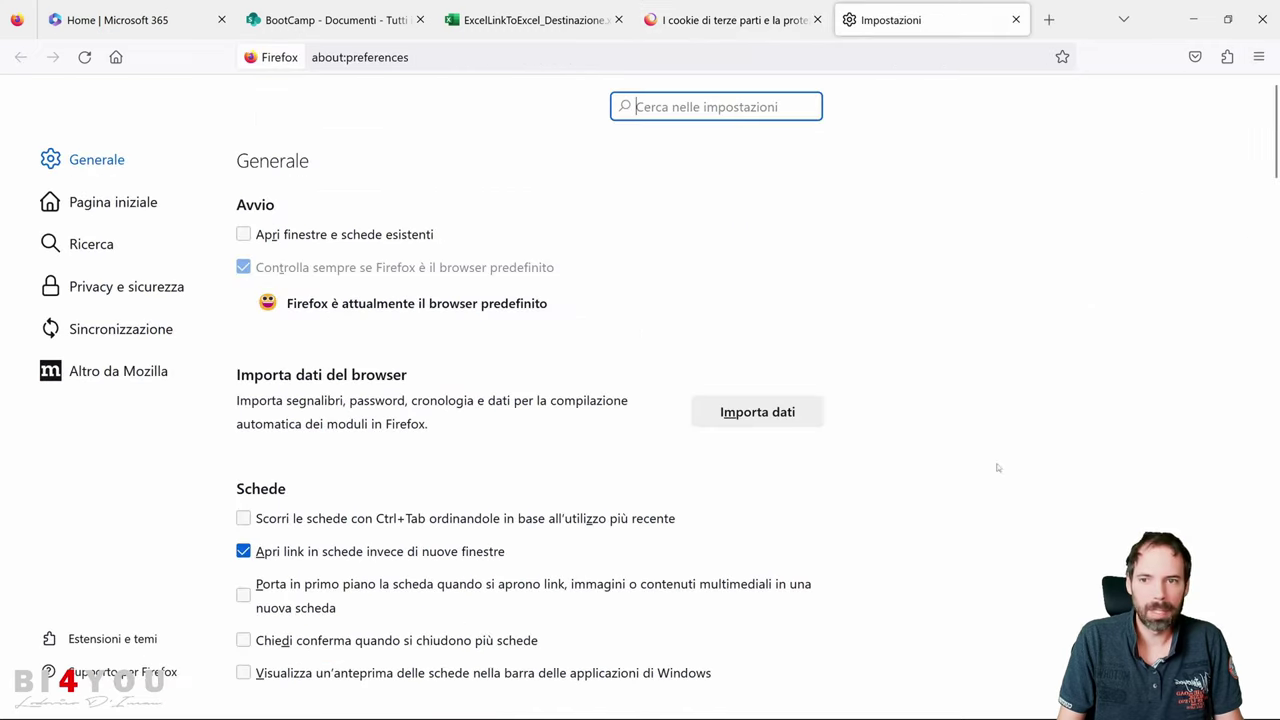
pyautogui.click(122, 288)
pyautogui.scroll(-4, 428, 262)
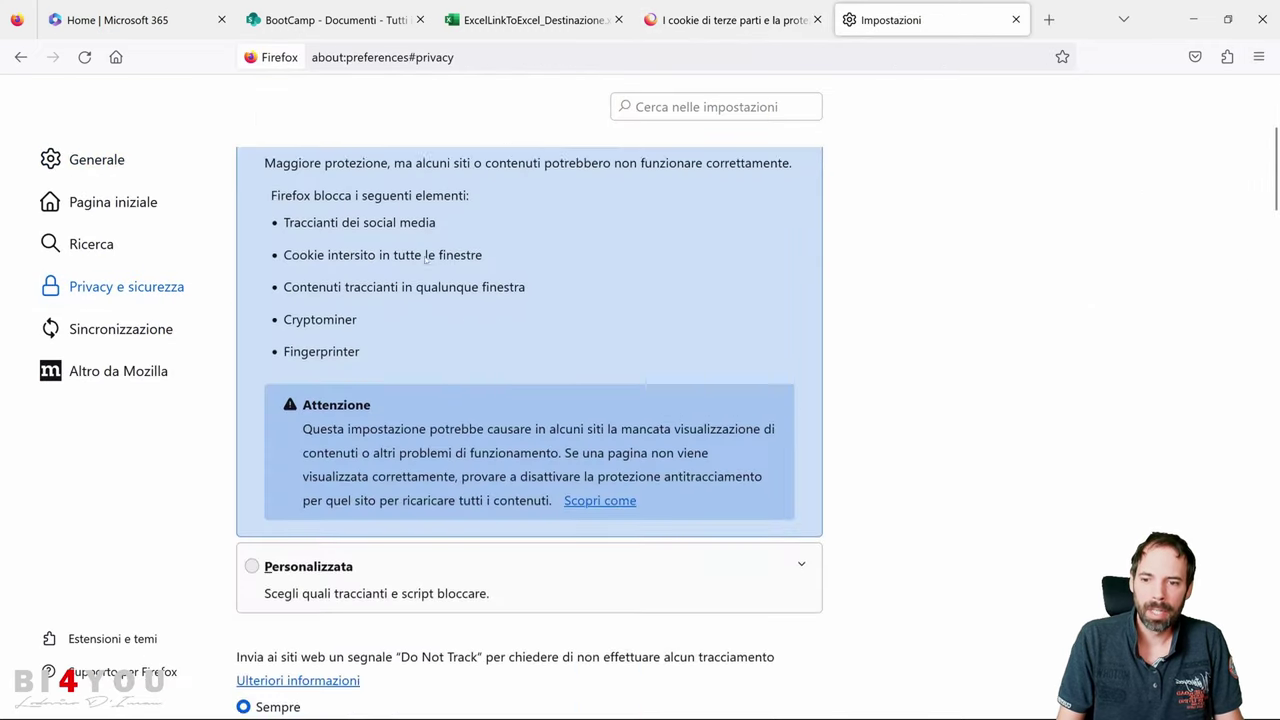
pyautogui.scroll(3, 424, 260)
pyautogui.scroll(-5, 424, 261)
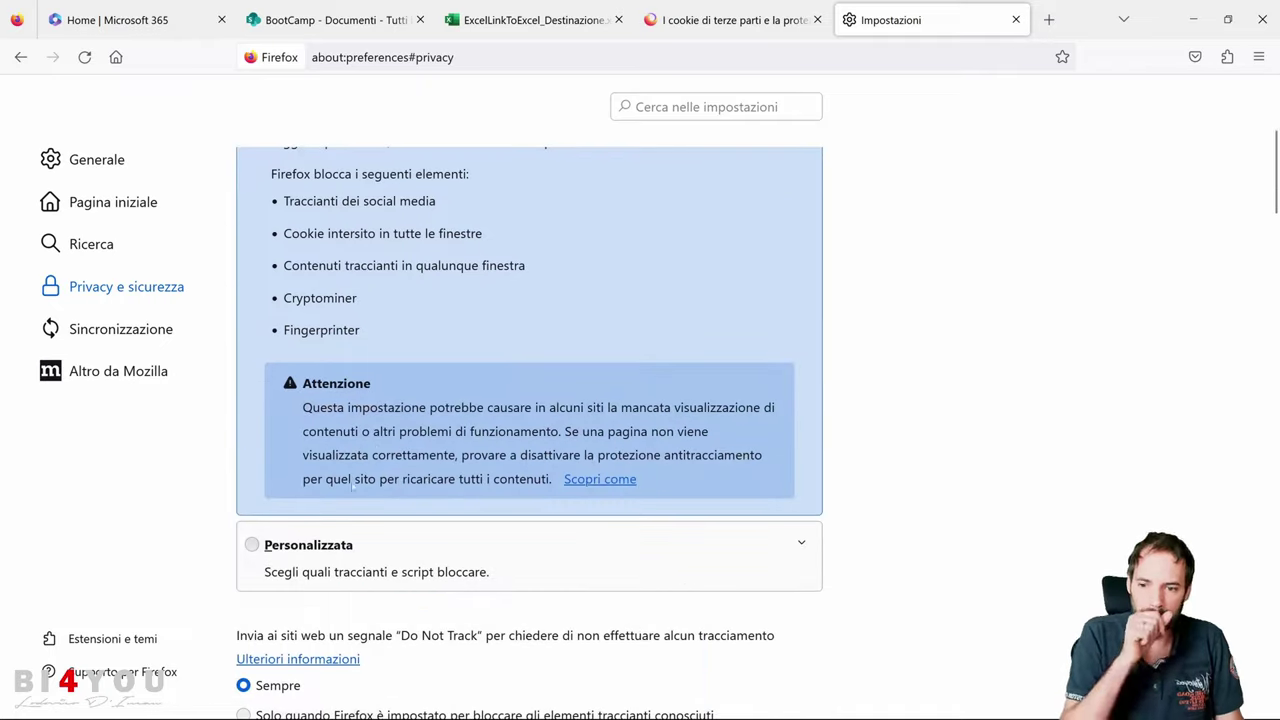
# Set Personalizzata protection blocking only Cookie traccianti intersito, reload all tabs, and return to the article.
pyautogui.click(288, 557)
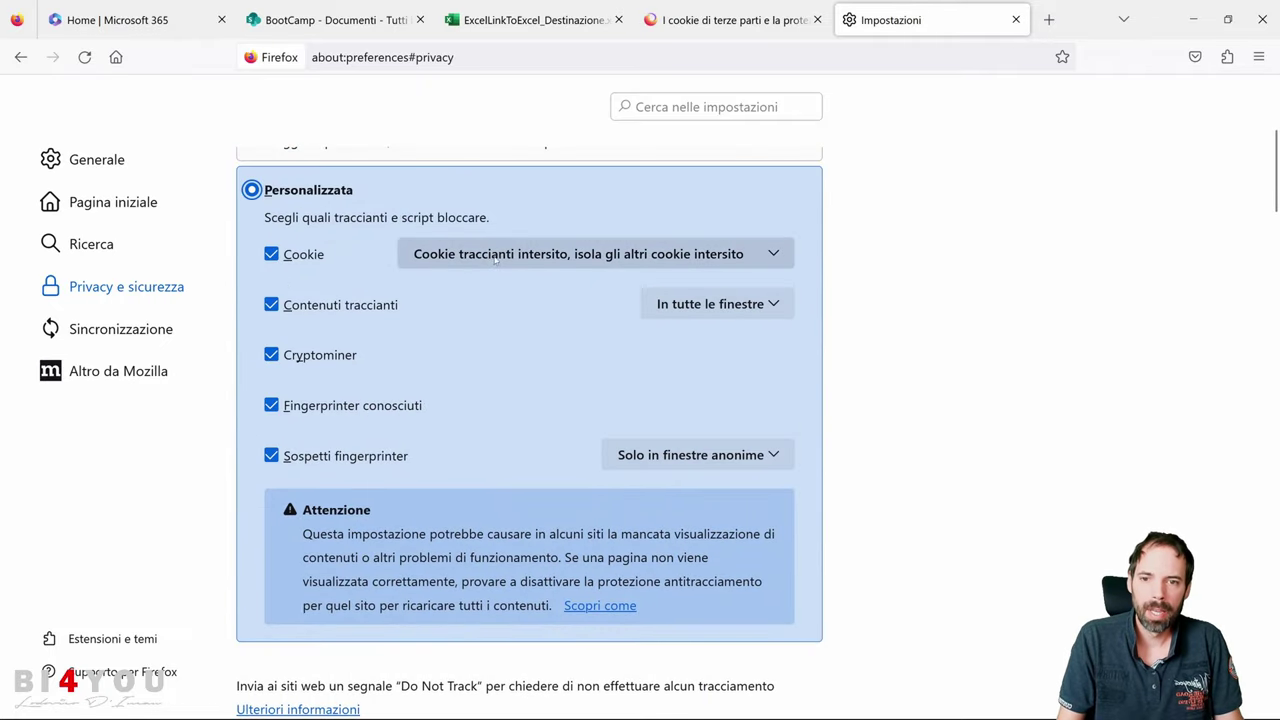
pyautogui.click(453, 265)
pyautogui.click(481, 284)
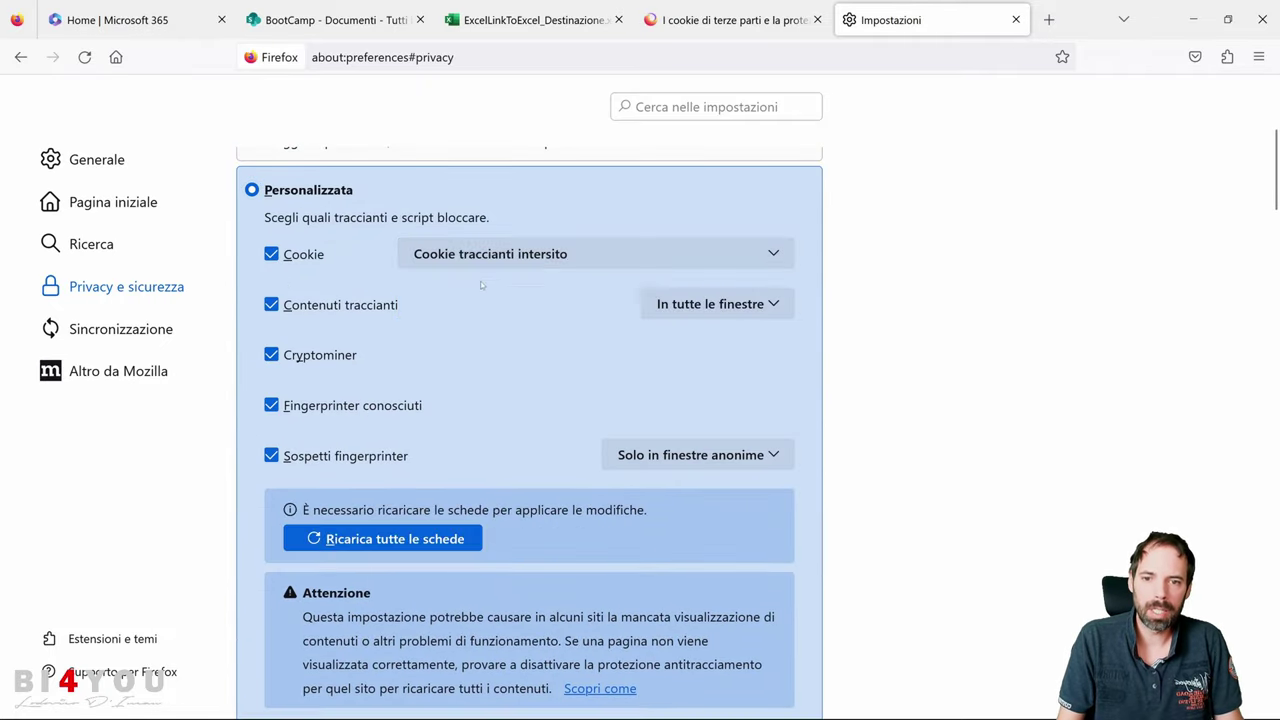
pyautogui.scroll(-4, 514, 300)
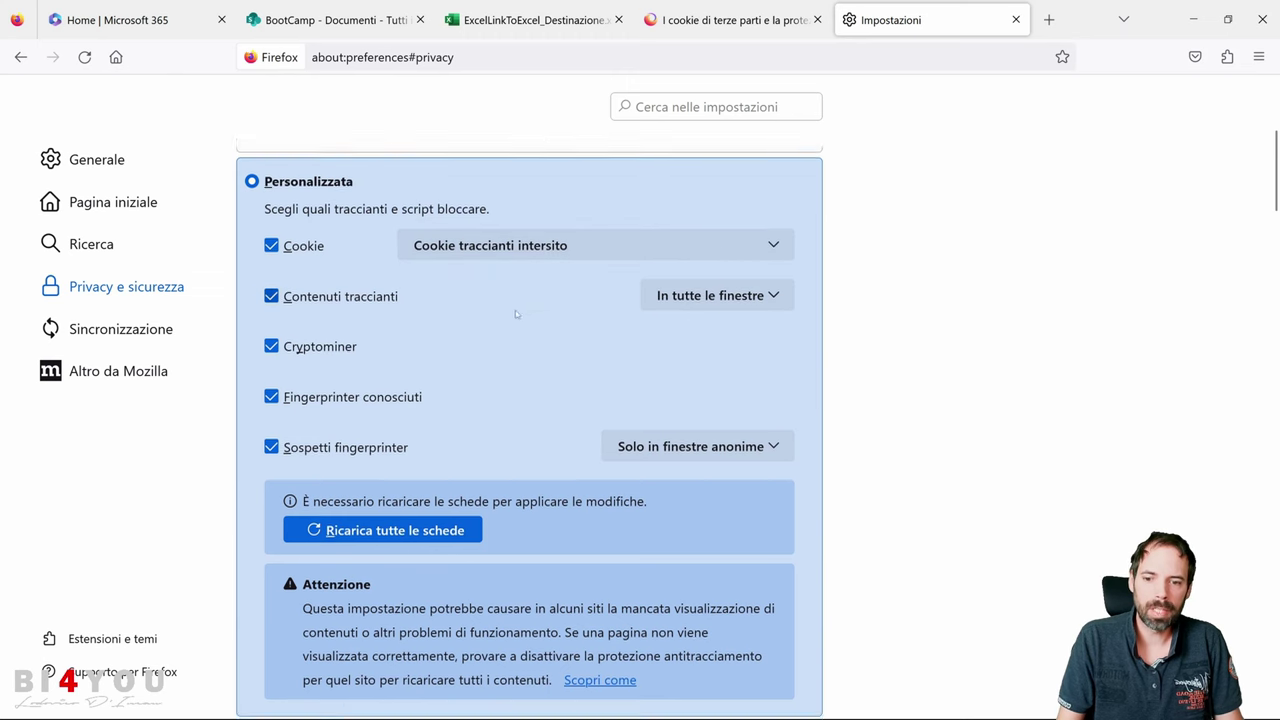
pyautogui.click(372, 330)
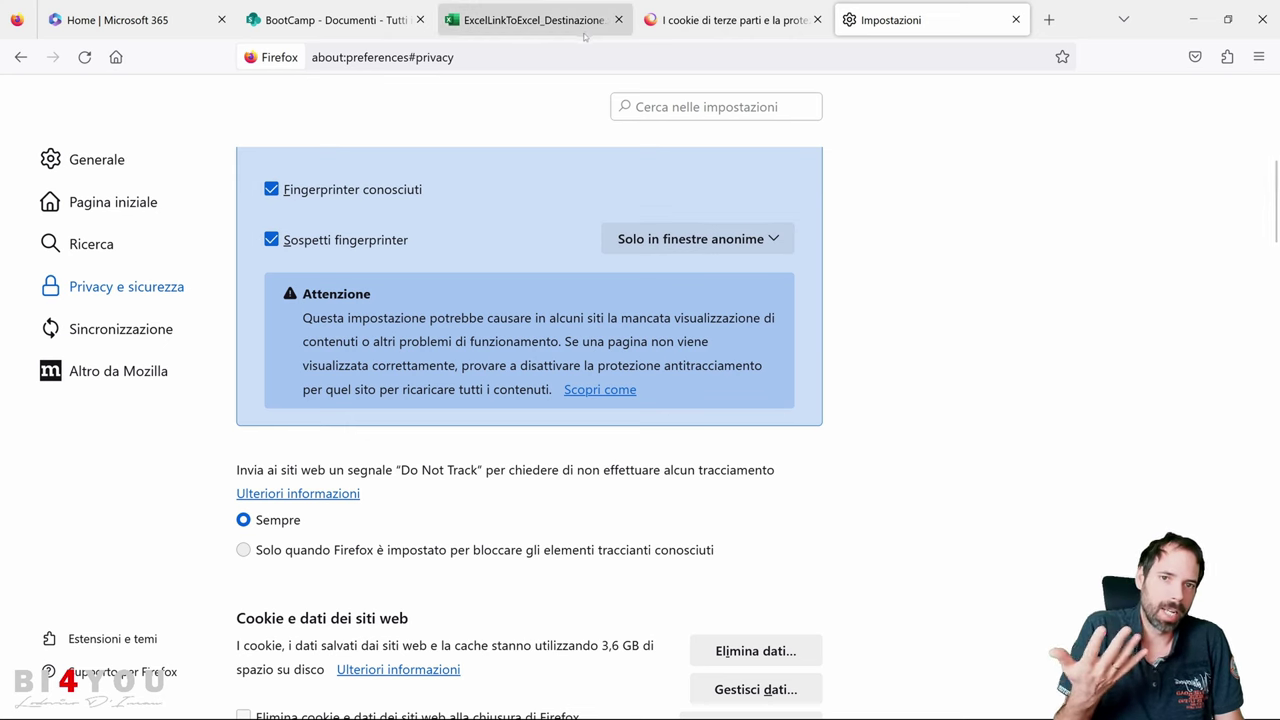
pyautogui.click(768, 24)
# Close the cookie and settings tabs, enable the Destinazione workbook's content, and start Registra azioni.
pyautogui.hotkey('ctrl', 'w')
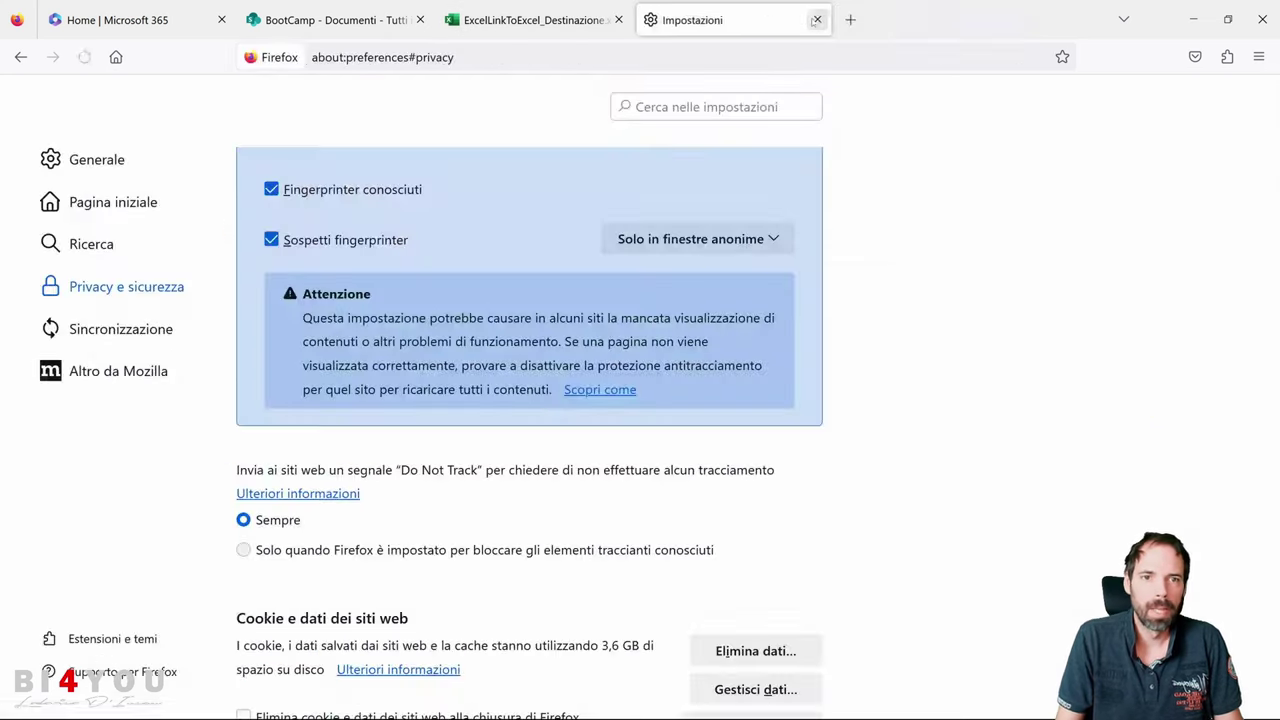
pyautogui.hotkey('ctrl', 'w')
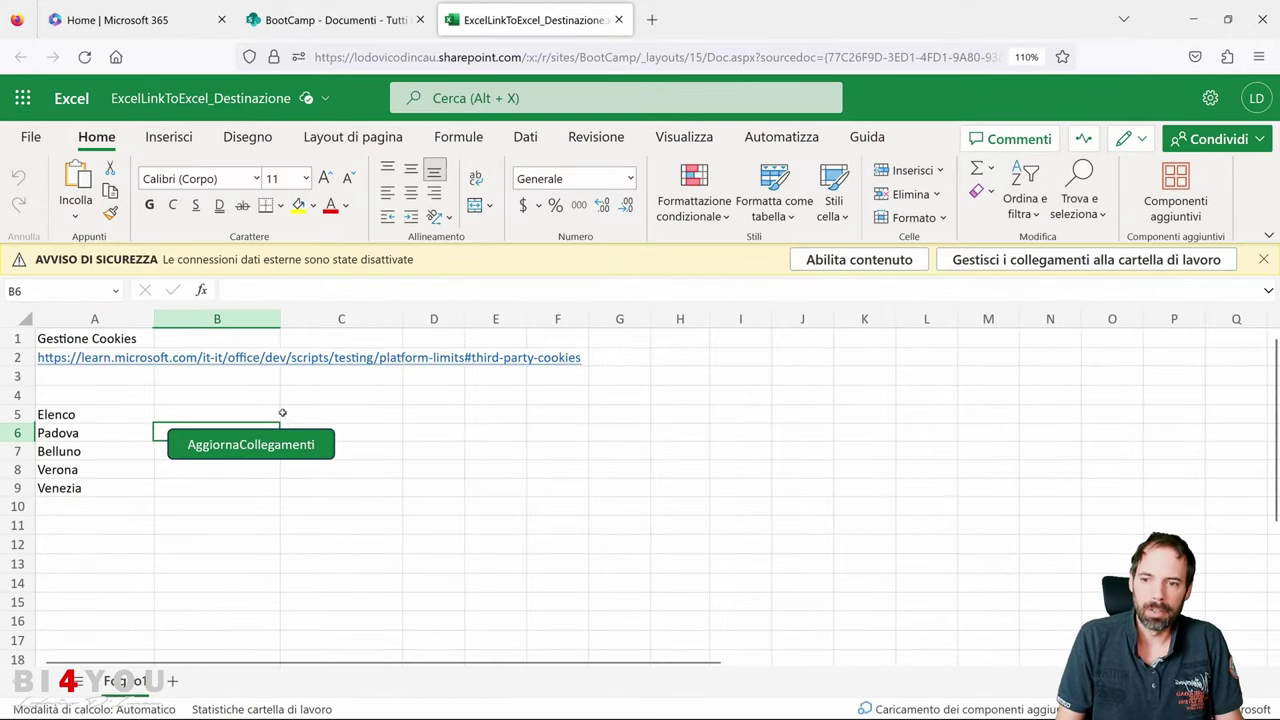
pyautogui.click(784, 139)
pyautogui.click(858, 260)
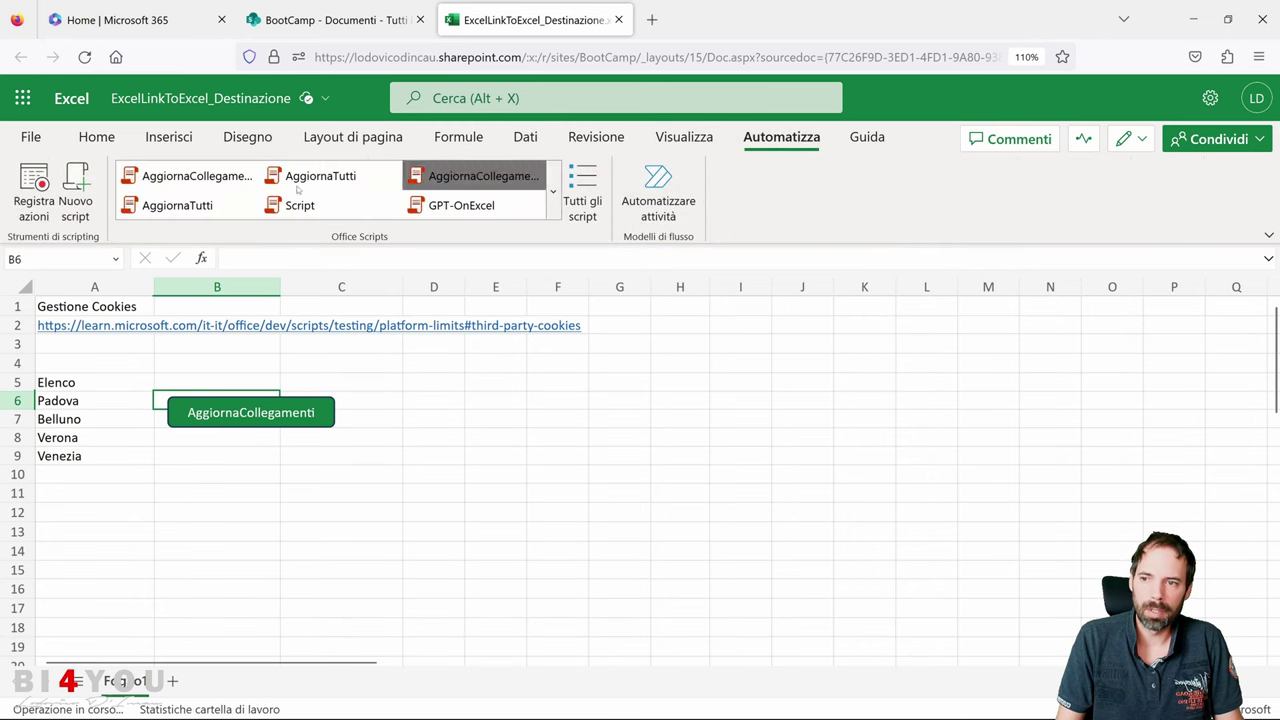
pyautogui.click(38, 222)
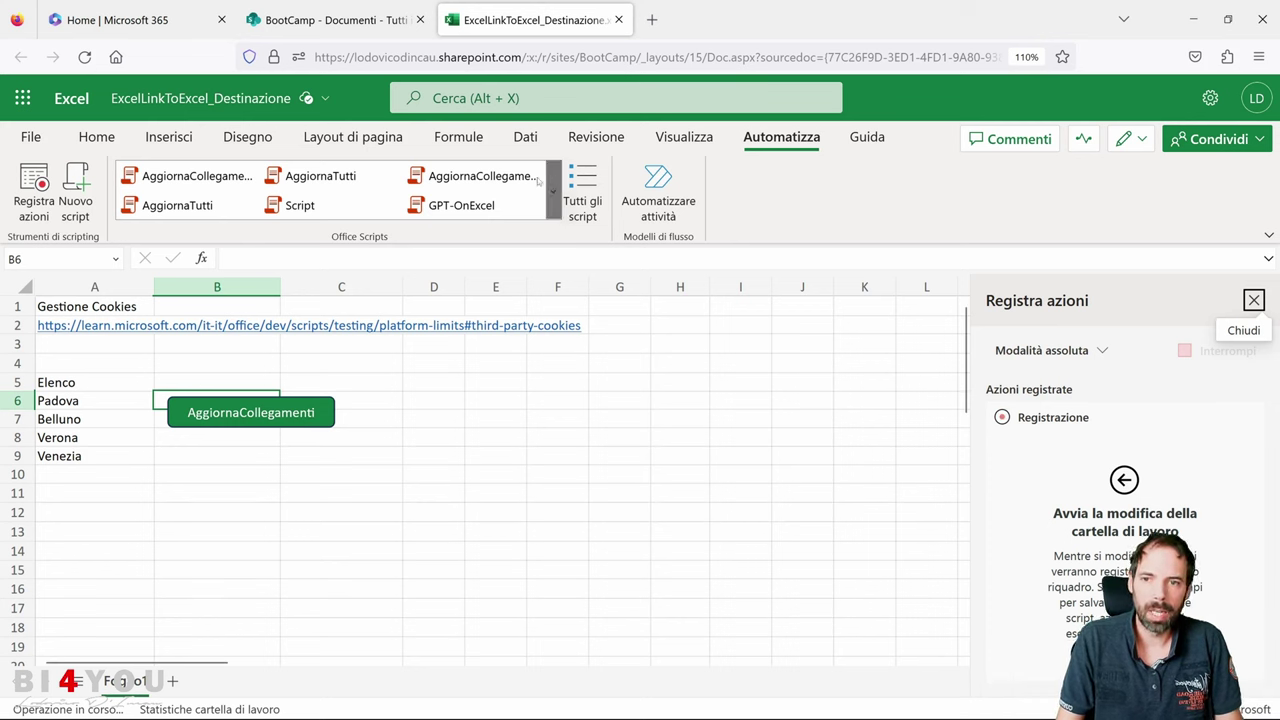
# Record Aggiorna tutto under Dati > Collegamenti alle cartelle di lavoro, then stop recording.
pyautogui.click(525, 137)
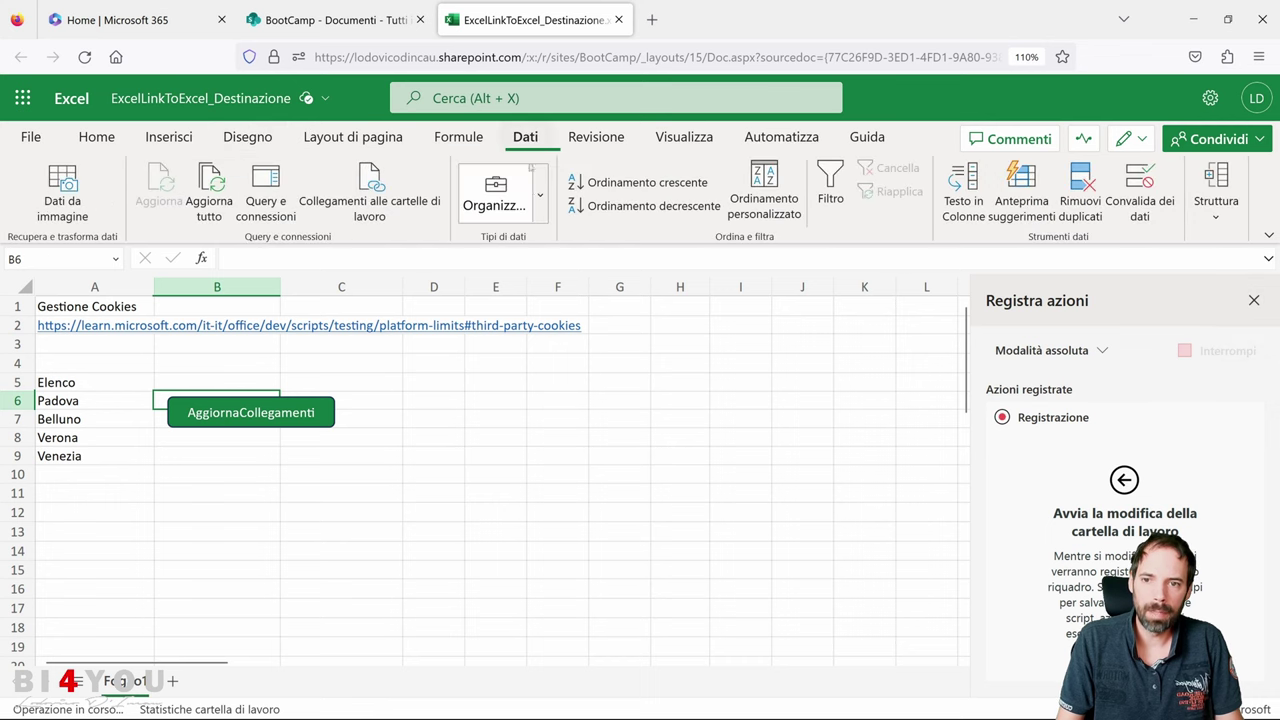
pyautogui.click(368, 204)
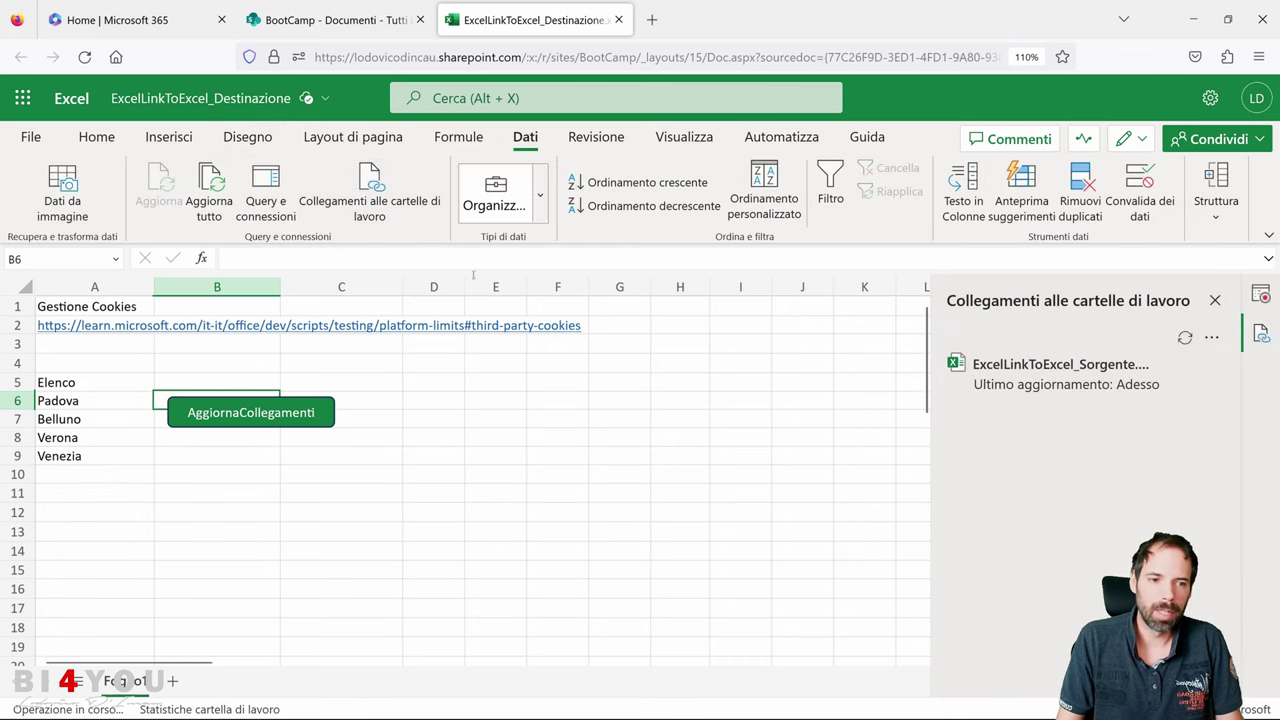
pyautogui.click(1185, 338)
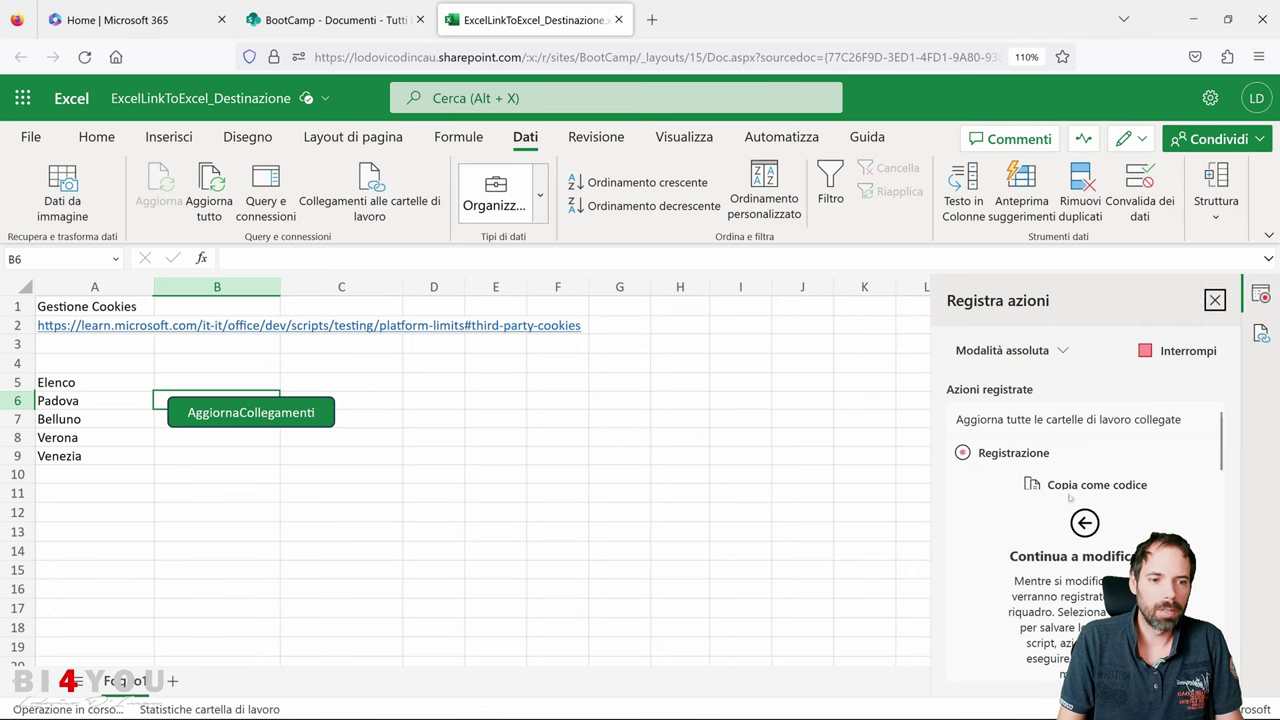
pyautogui.click(1180, 350)
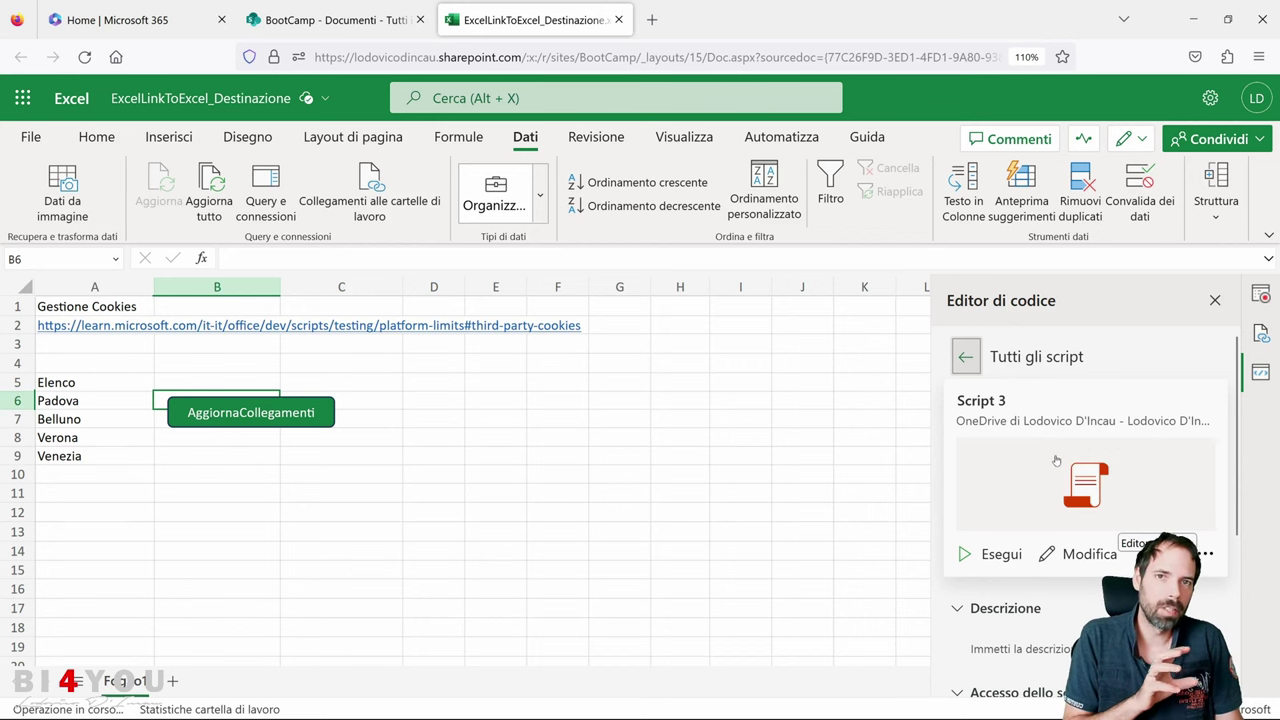
# Open Script 3 and inspect its code, including the refreshAllLinksToLinkedWorkbooks call.
pyautogui.click(1085, 554)
pyautogui.moveTo(1020, 532); pyautogui.dragTo(963, 428)
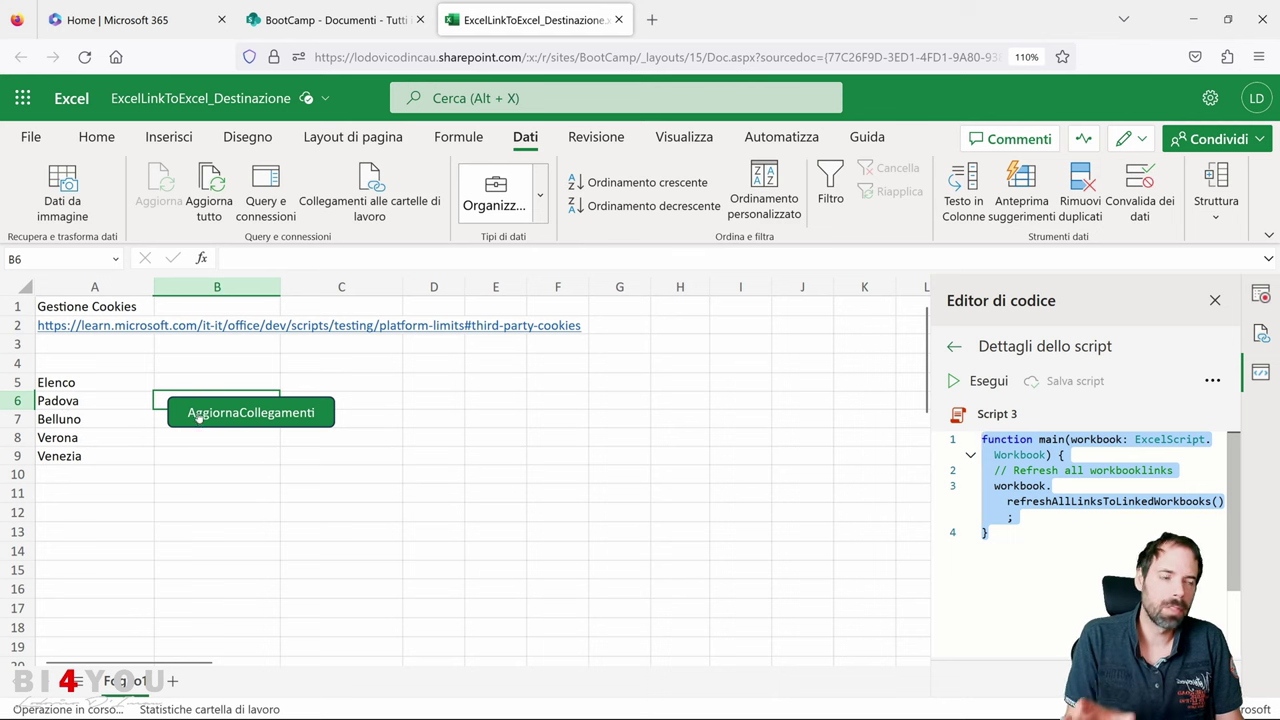
pyautogui.click(1038, 520)
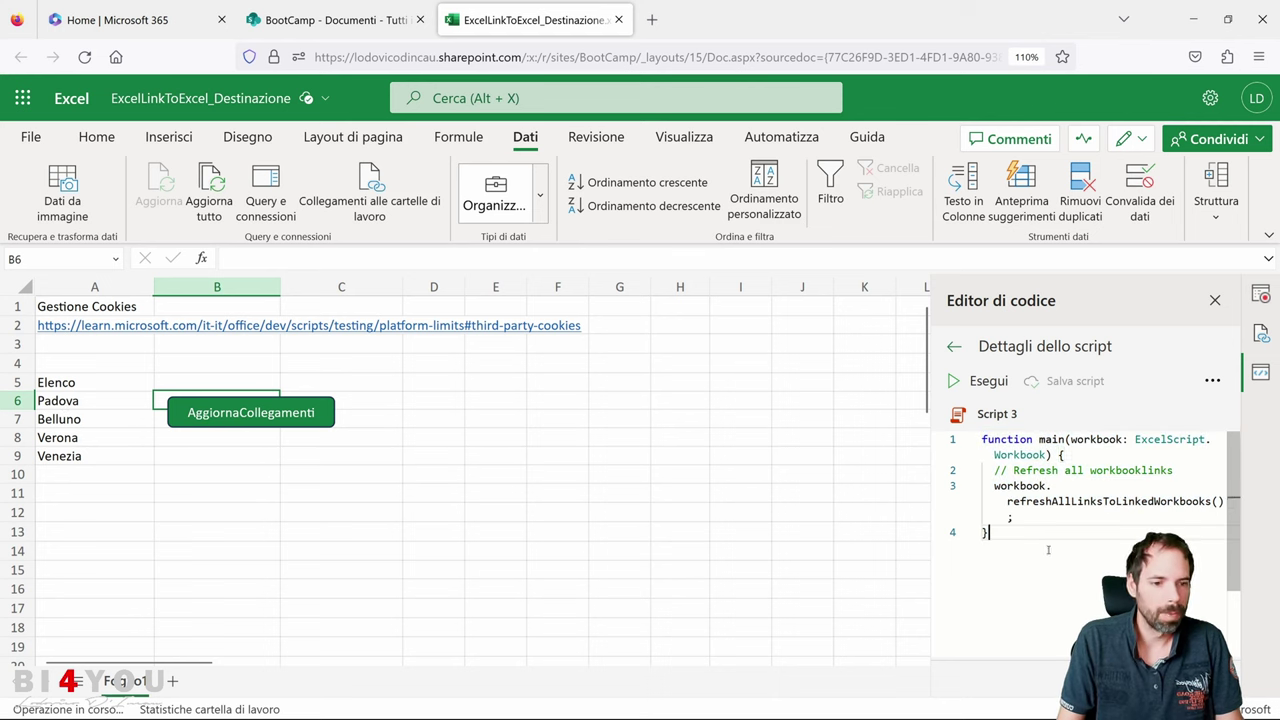
pyautogui.click(1015, 486)
pyautogui.moveTo(982, 439); pyautogui.dragTo(1086, 440)
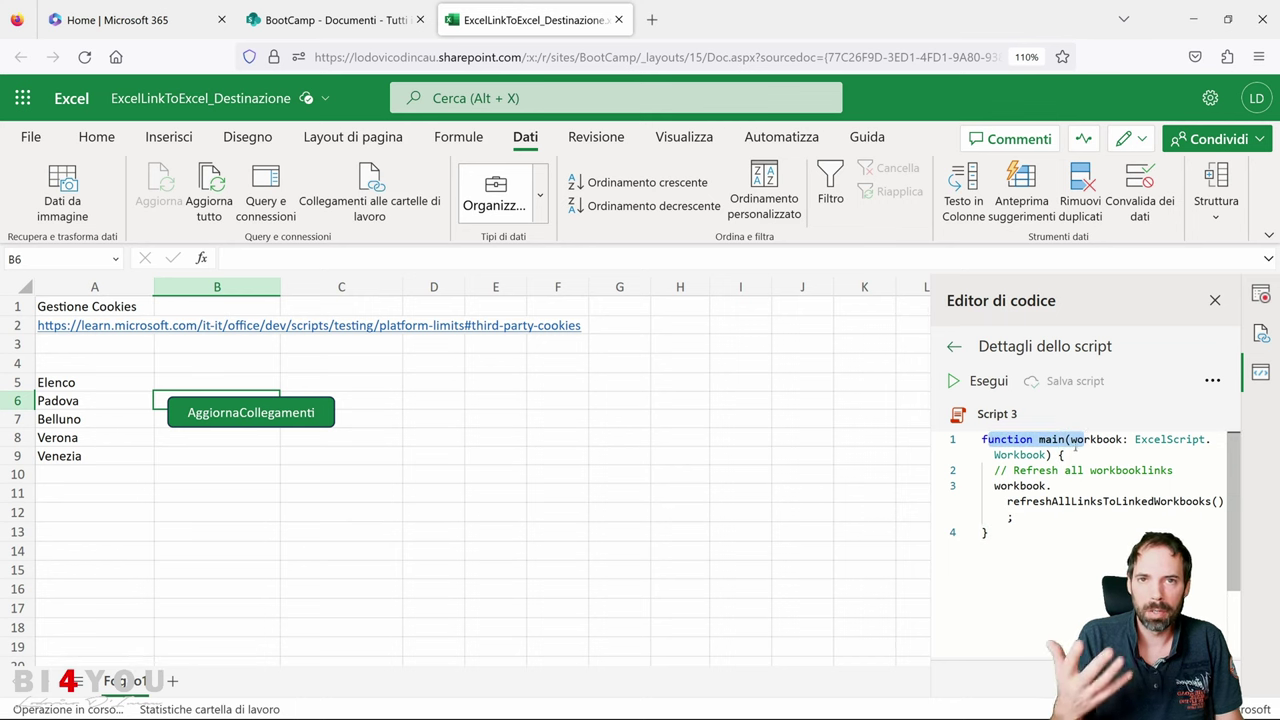
pyautogui.click(1075, 448)
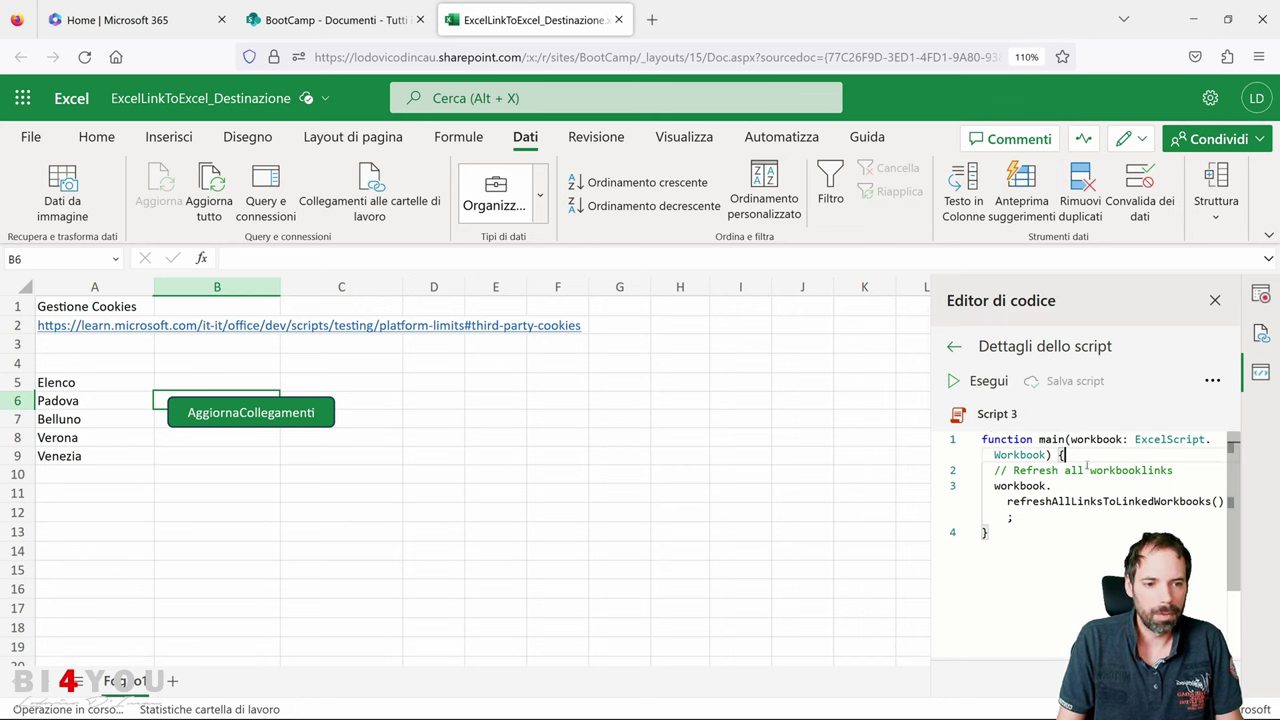
pyautogui.moveTo(995, 487); pyautogui.dragTo(1187, 501)
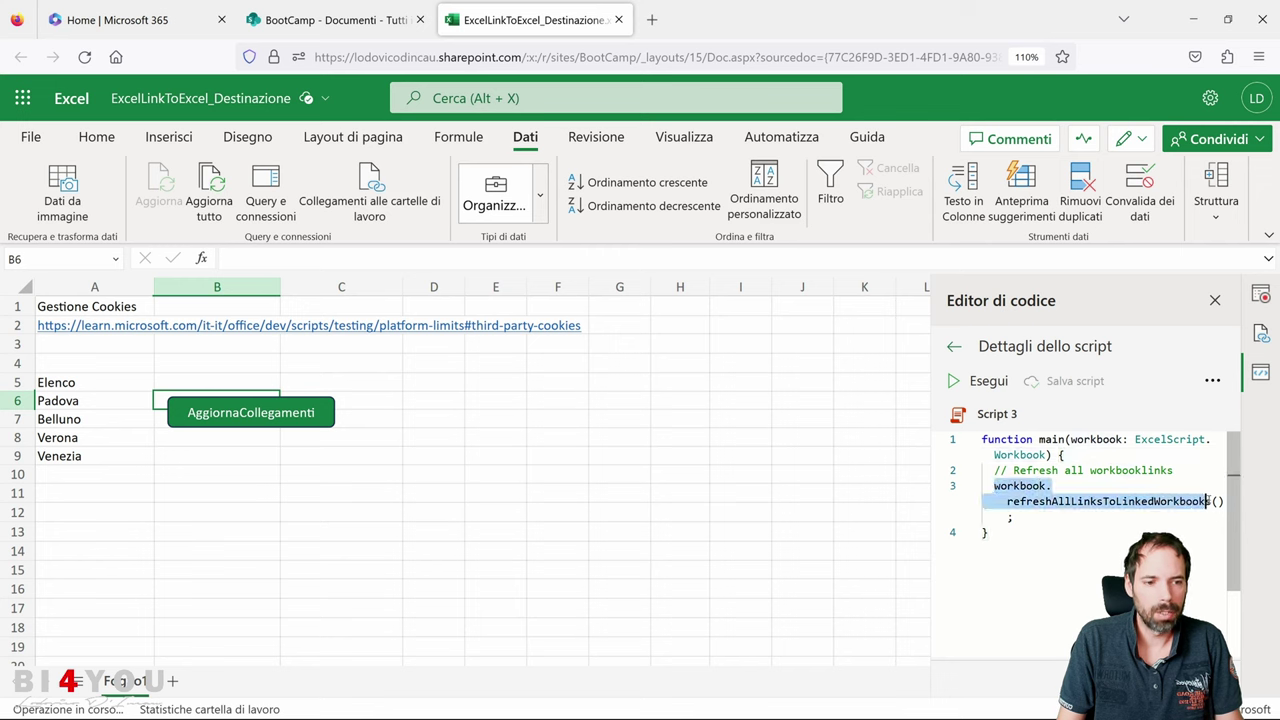
pyautogui.click(1153, 516)
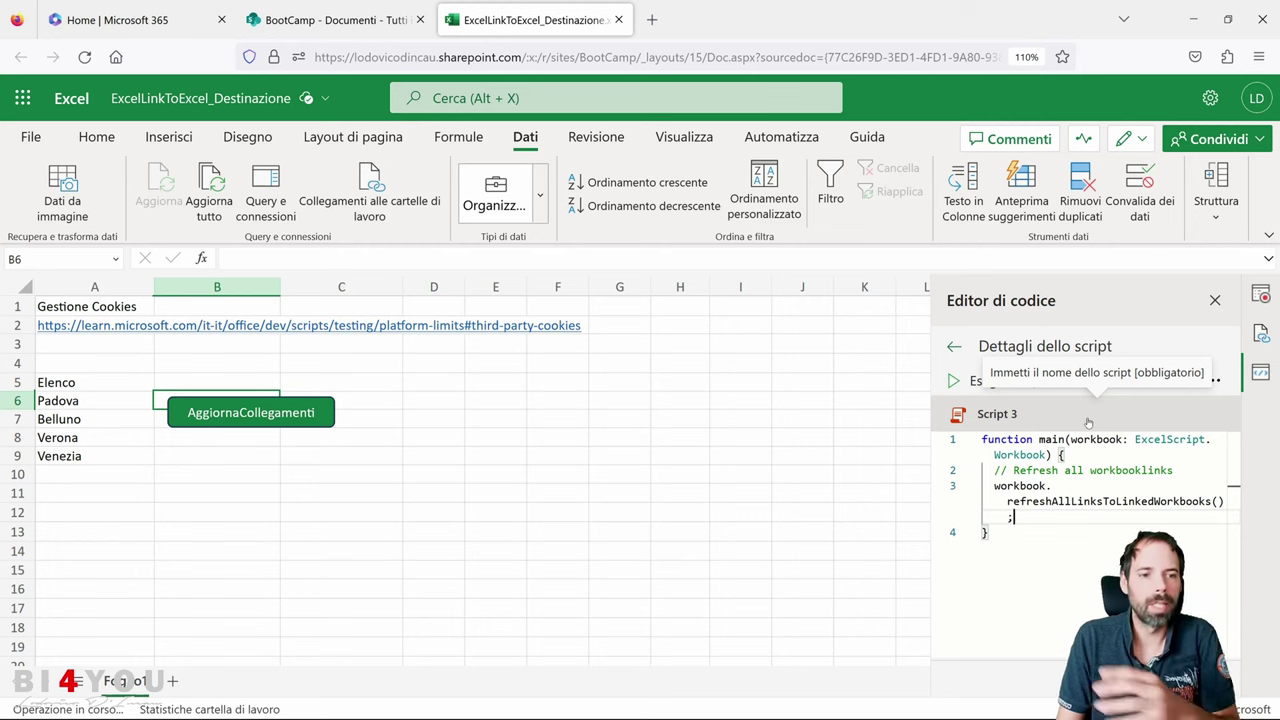
# Return to all scripts and delete Script 3, confirming Elimina.
pyautogui.click(954, 346)
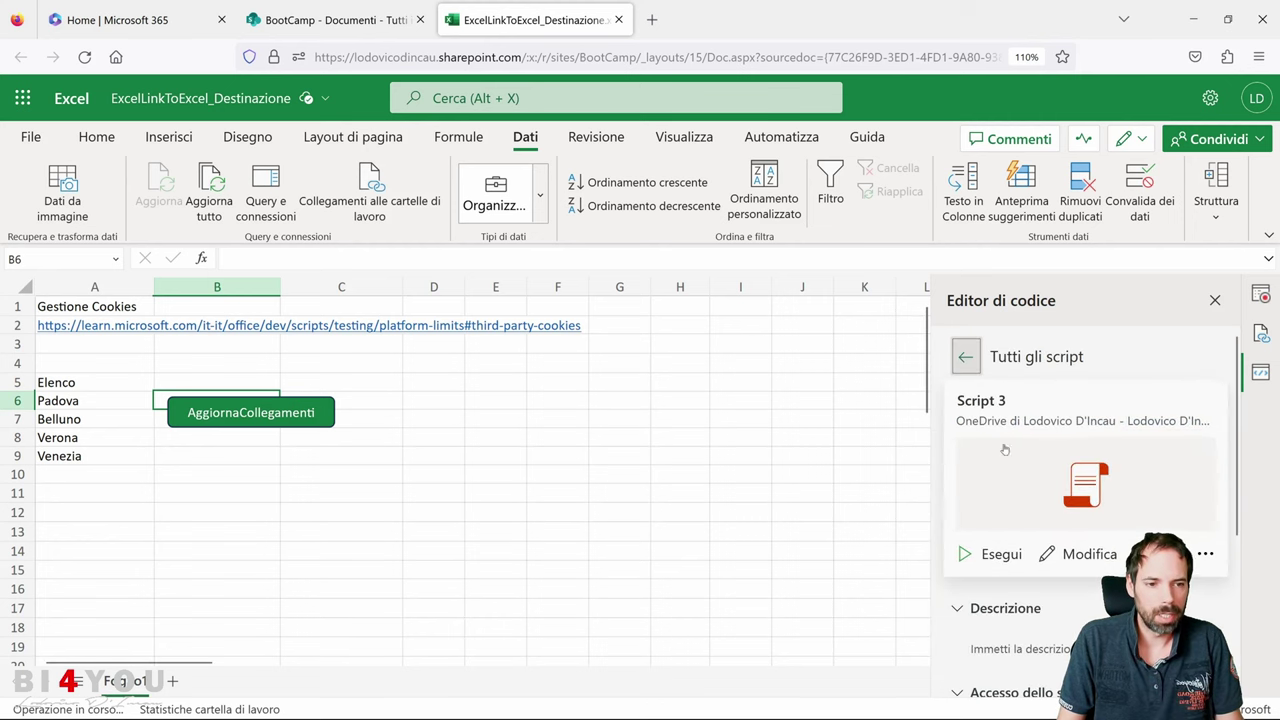
pyautogui.click(1205, 553)
pyautogui.click(1058, 412)
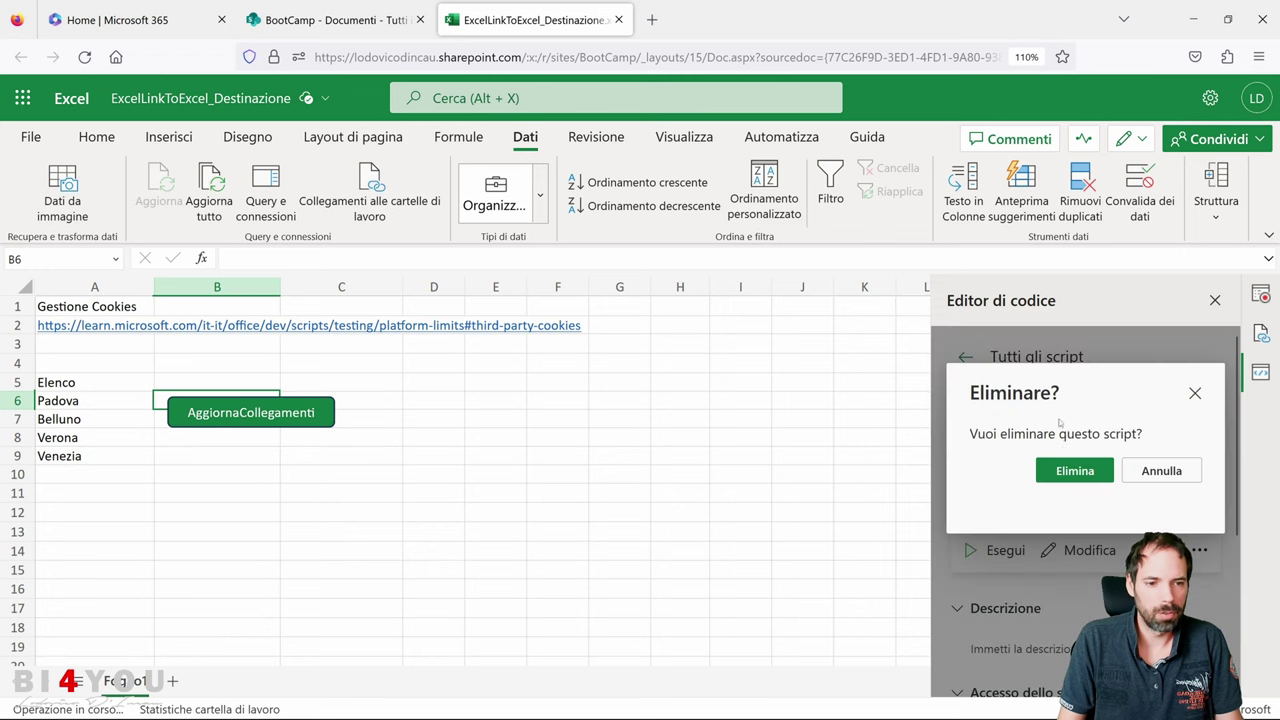
pyautogui.click(1074, 469)
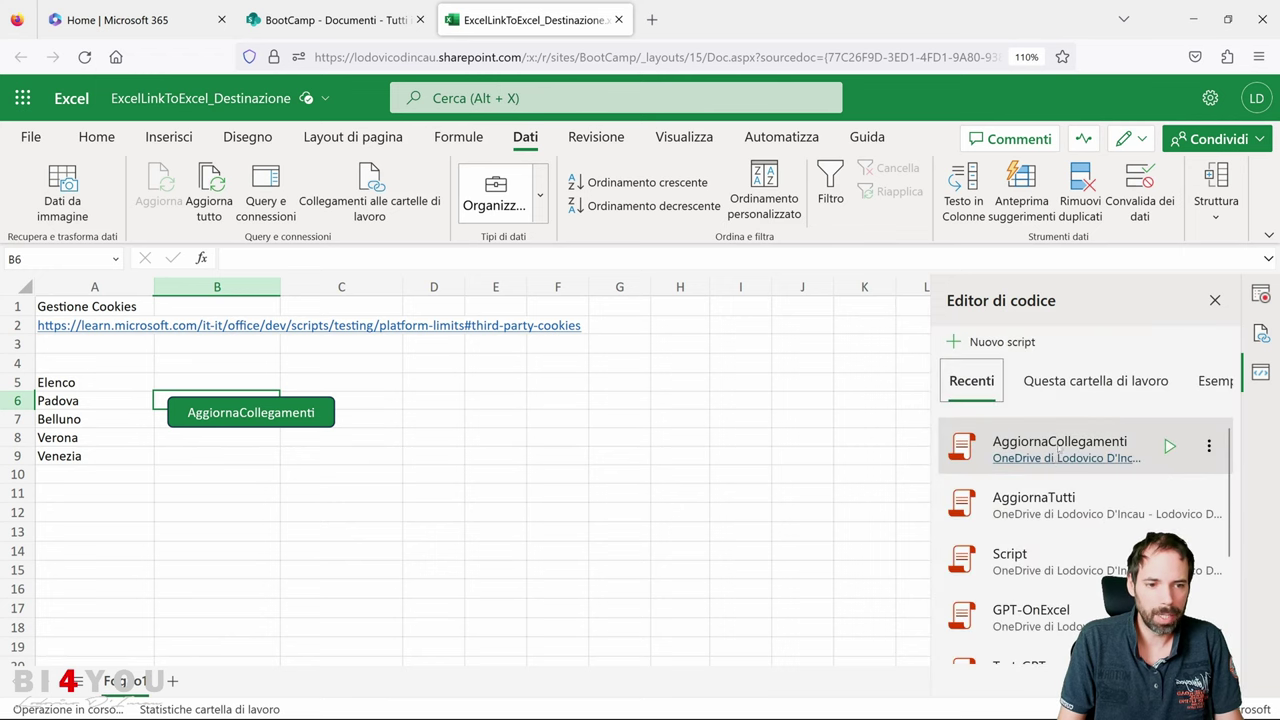
# Add another AggiornaCollegamenti button from the script's menu and drag it to cells E5–F5.
pyautogui.click(1210, 448)
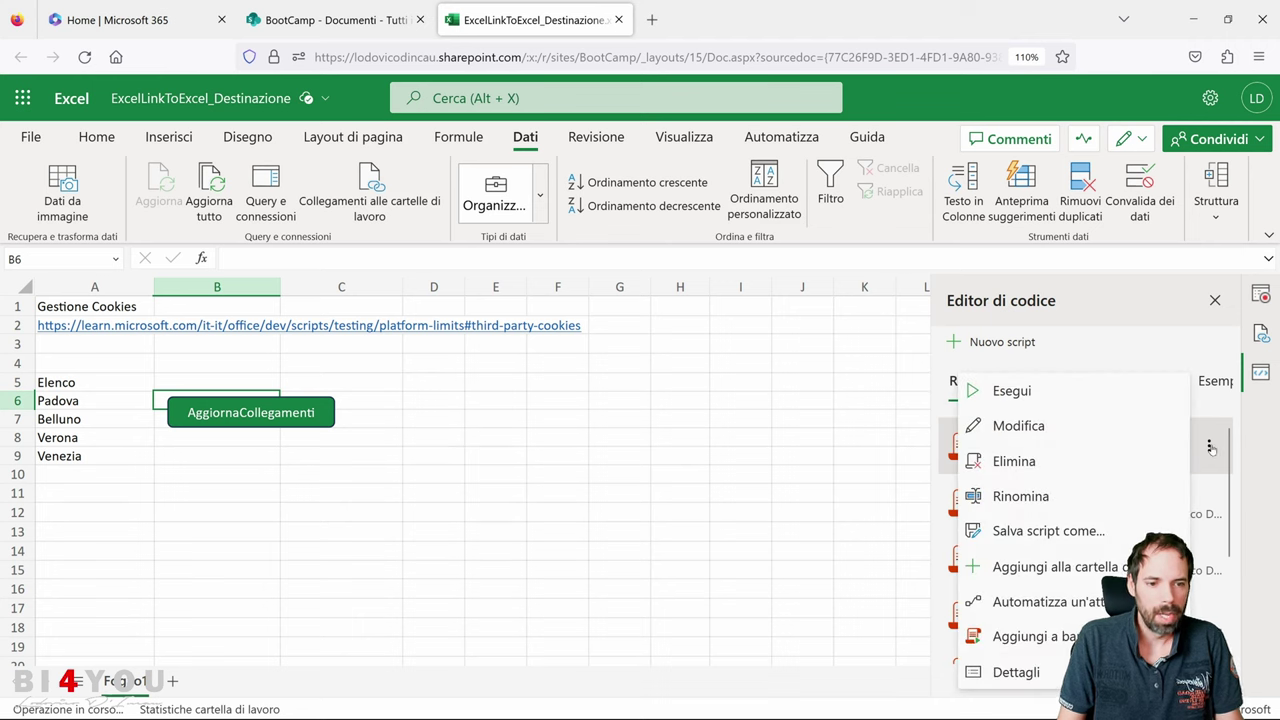
pyautogui.click(1080, 569)
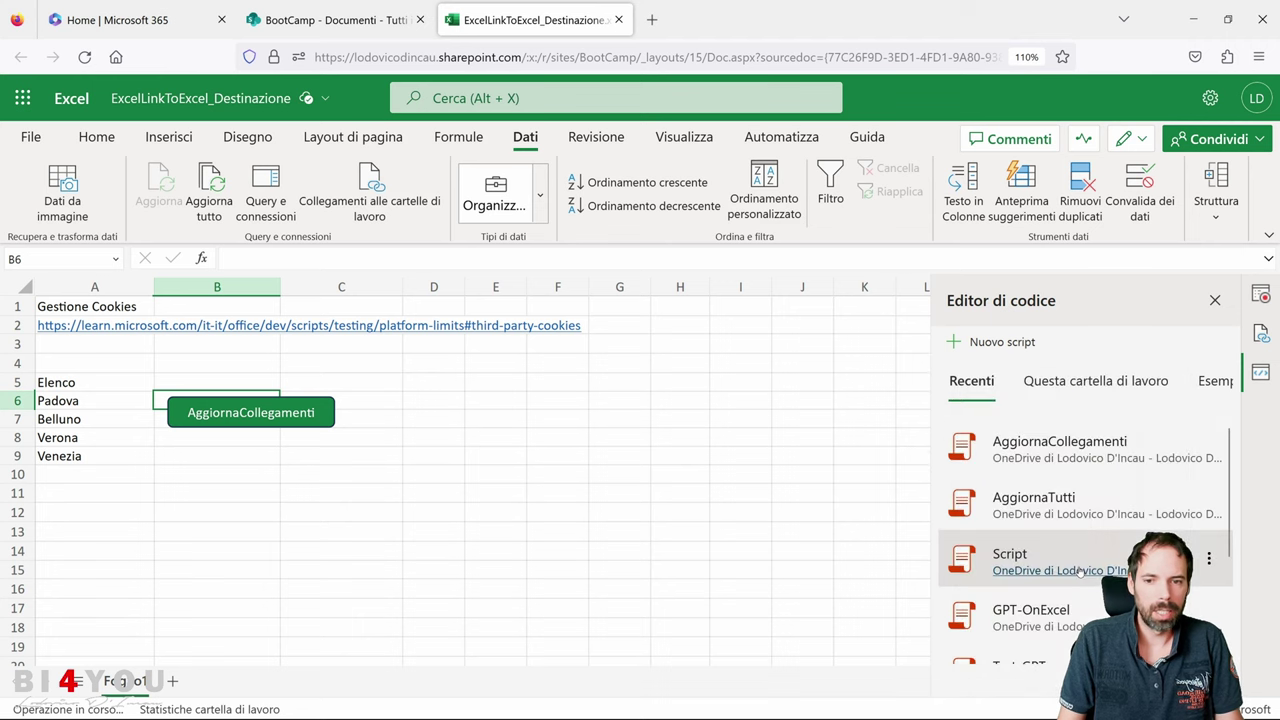
pyautogui.rightClick(302, 397)
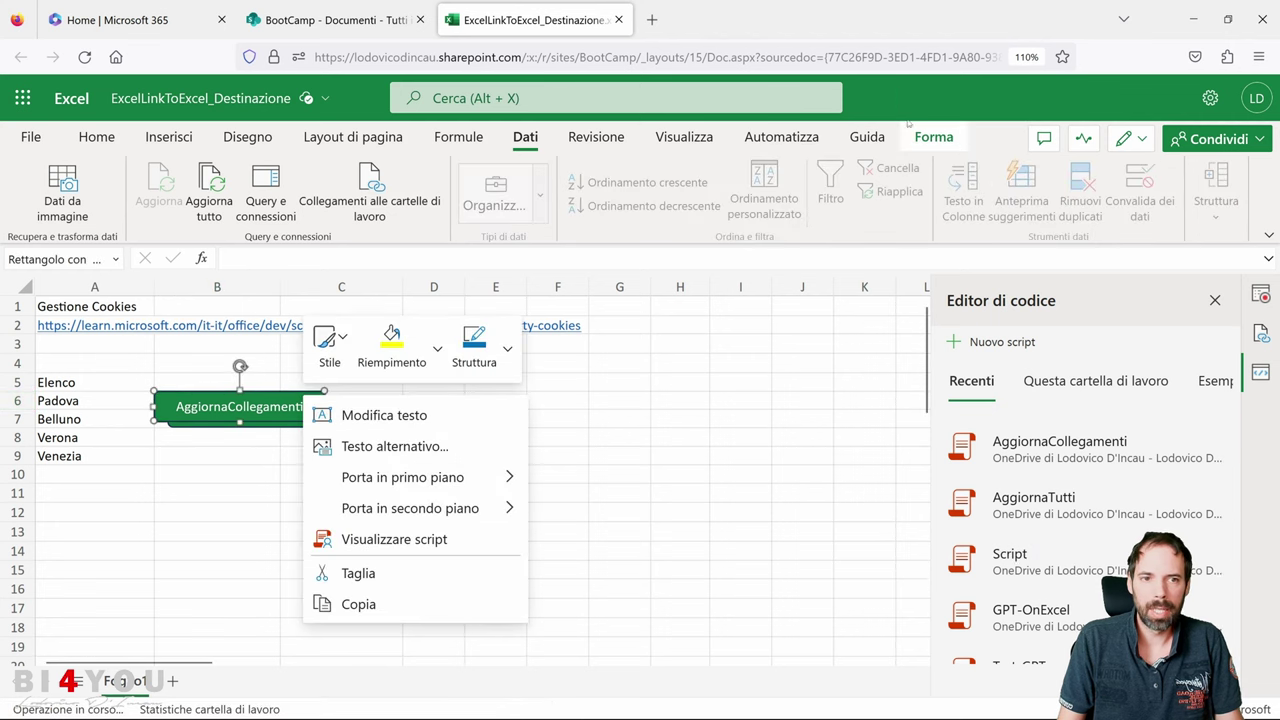
pyautogui.press('Escape')
pyautogui.moveTo(287, 390); pyautogui.dragTo(603, 378)
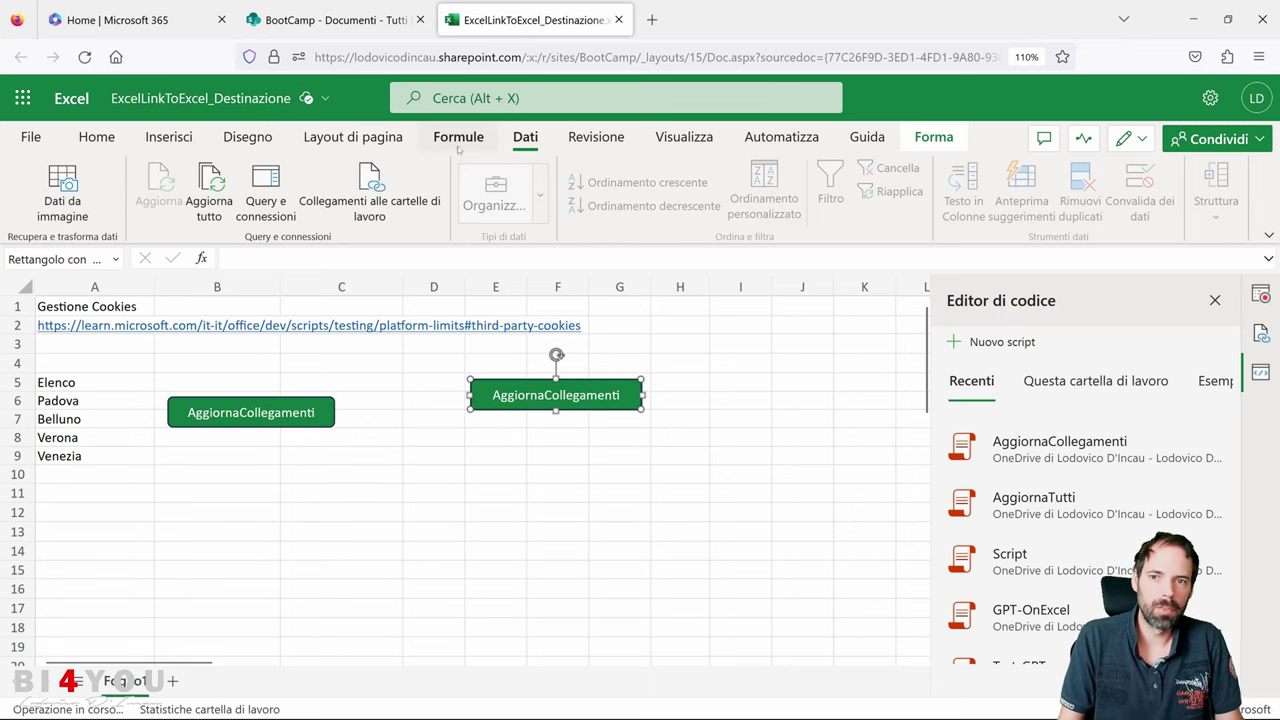
pyautogui.click(168, 138)
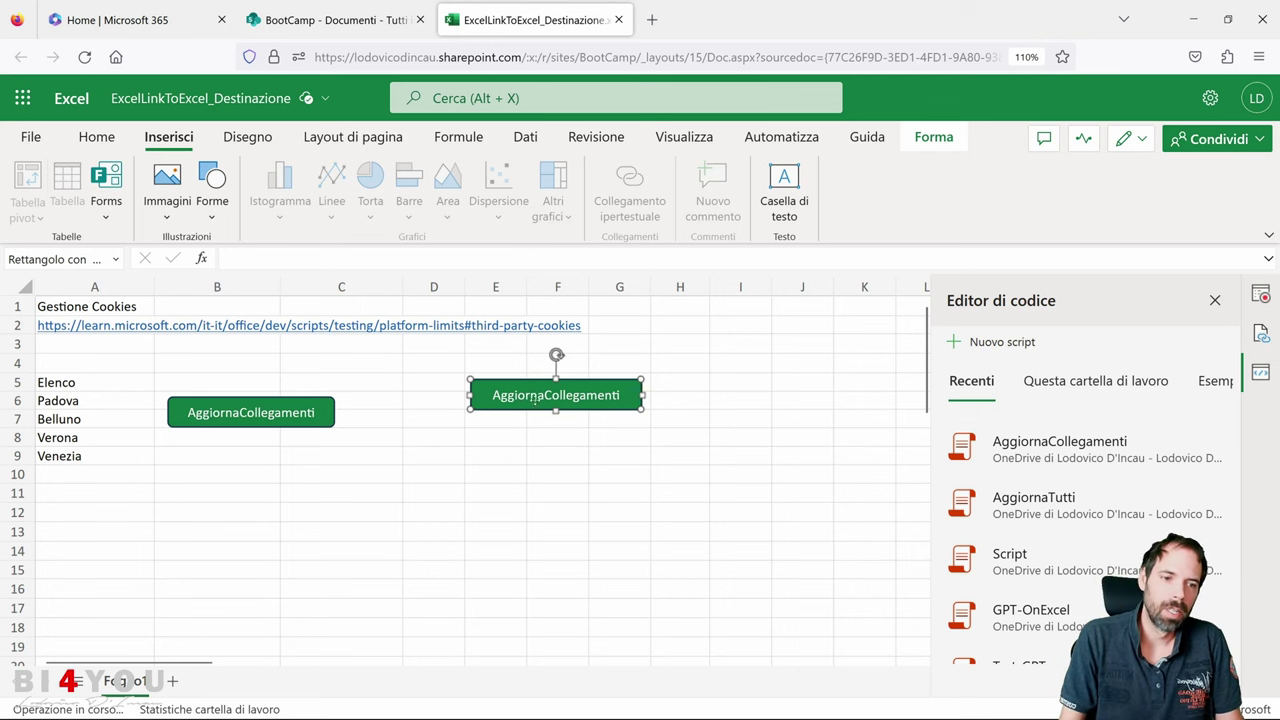
pyautogui.click(1209, 446)
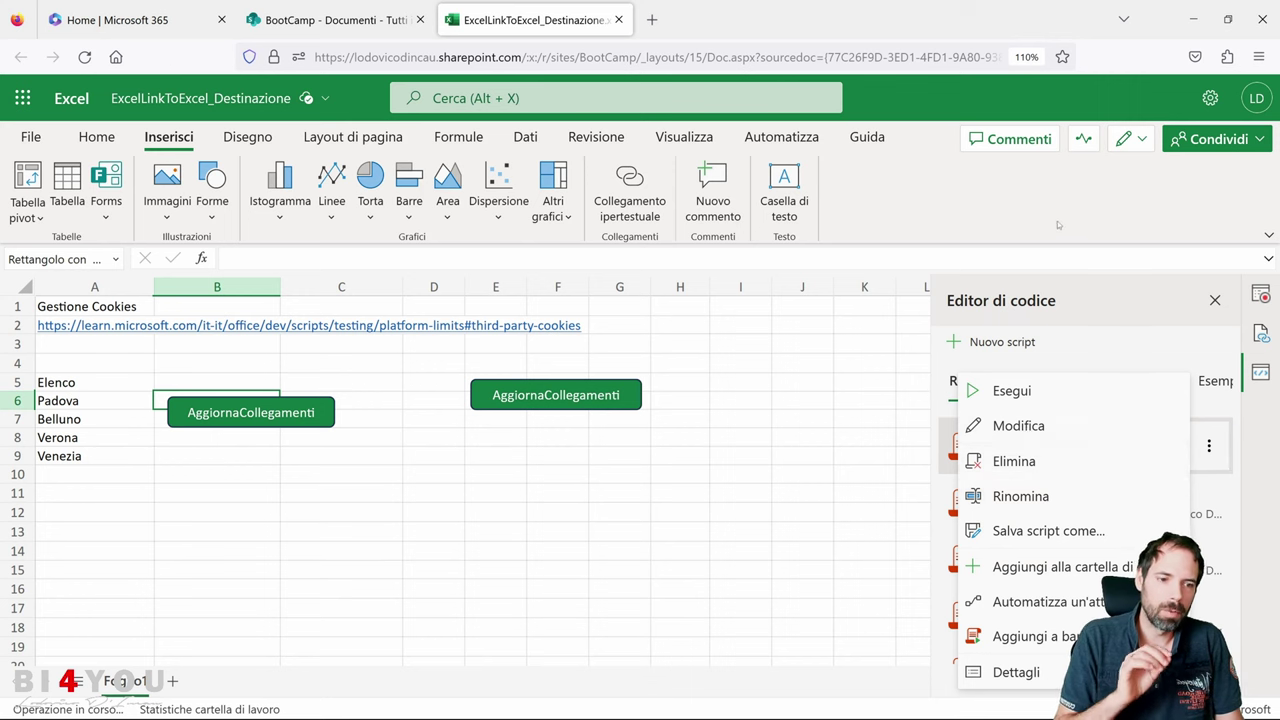
# Open AggiornaCollegamenti in the editor, then copy the second button and select cell G7.
pyautogui.click(1056, 428)
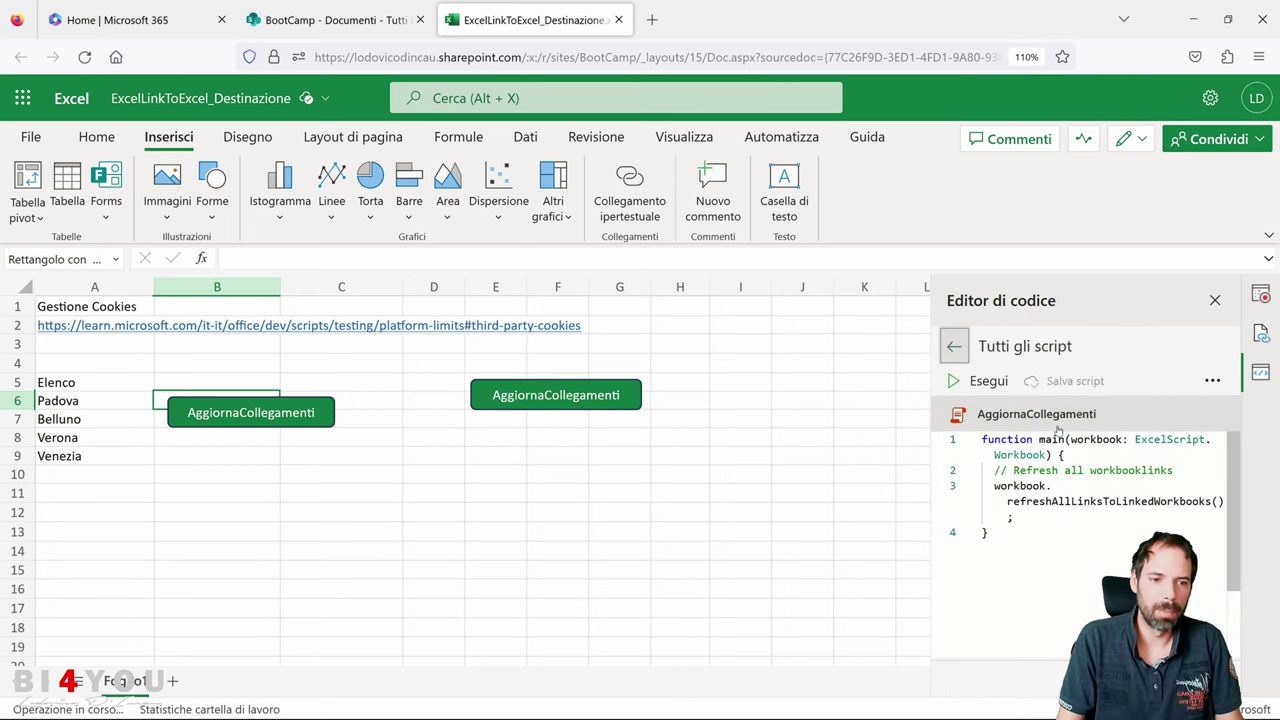
pyautogui.click(1213, 381)
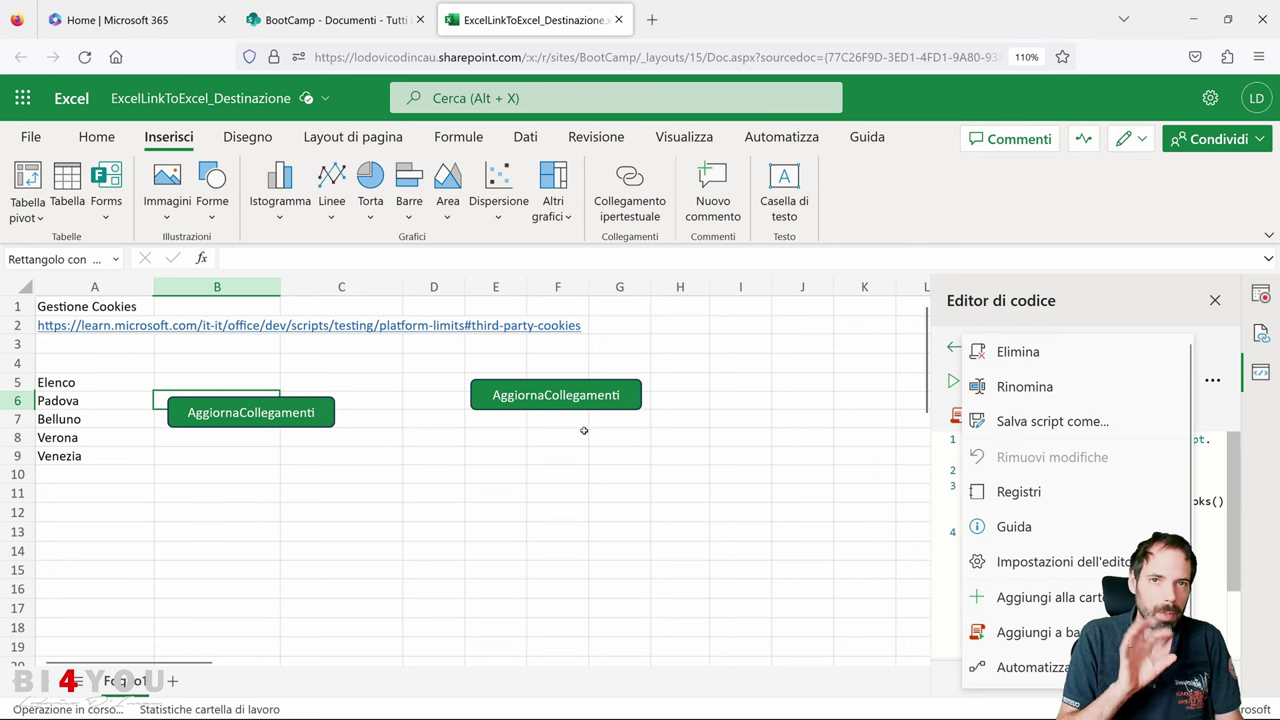
pyautogui.rightClick(597, 400)
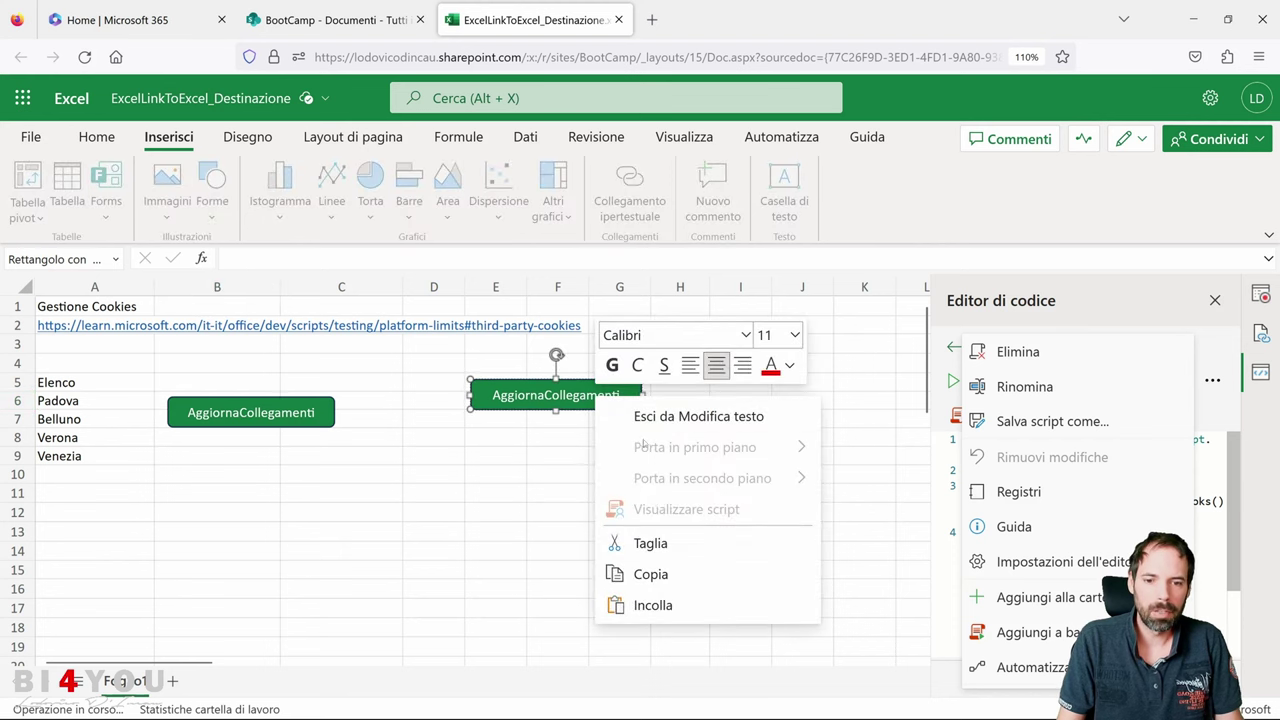
pyautogui.click(668, 572)
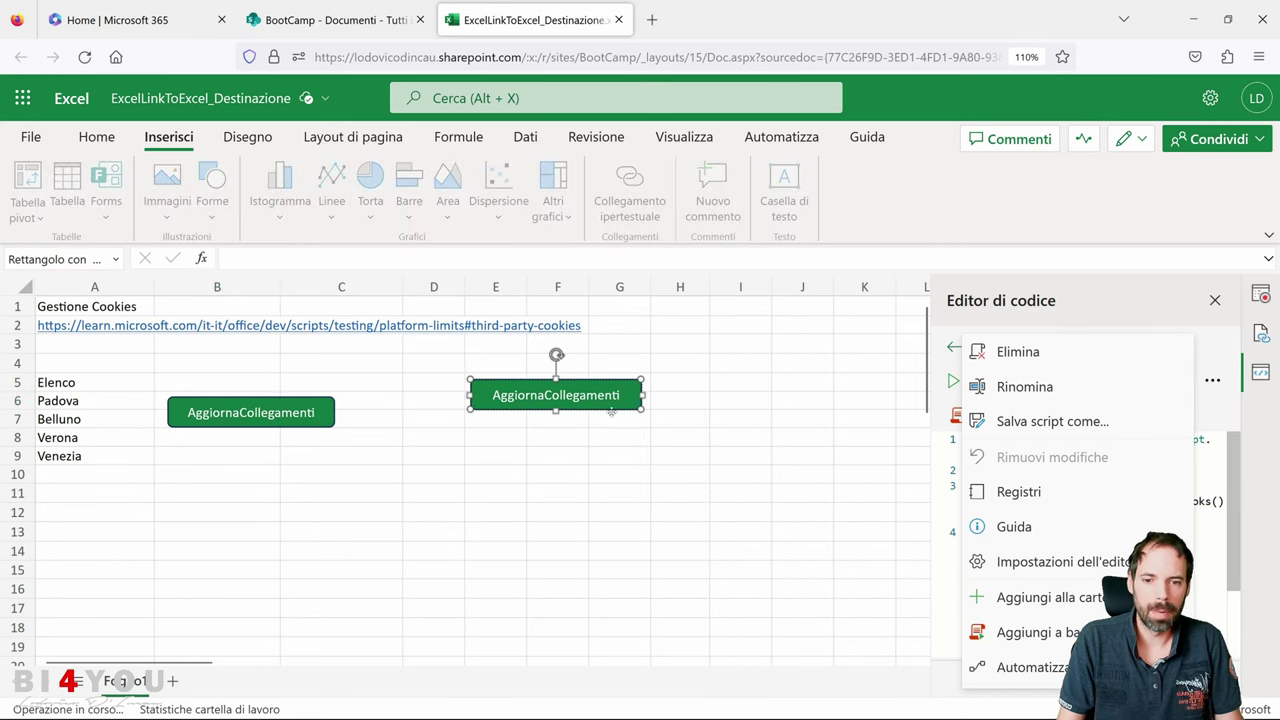
pyautogui.click(612, 455)
pyautogui.click(597, 412)
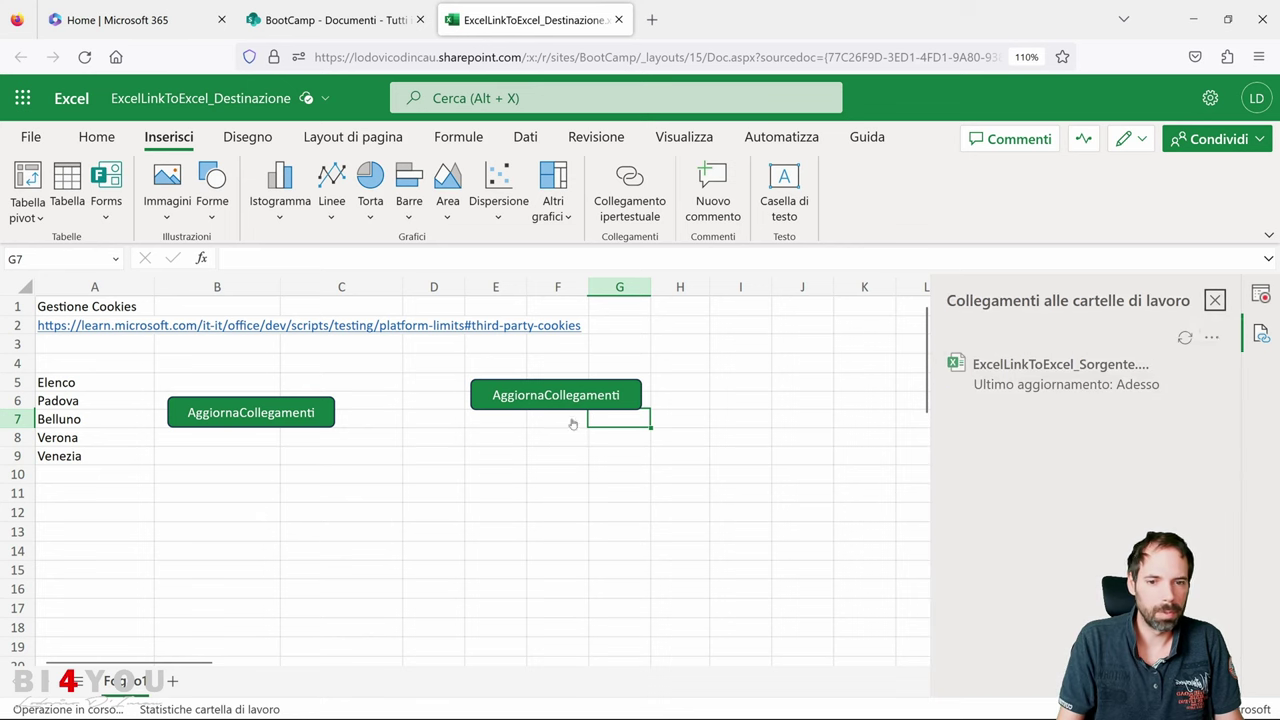
# Cut the duplicate button off the sheet.
pyautogui.rightClick(557, 397)
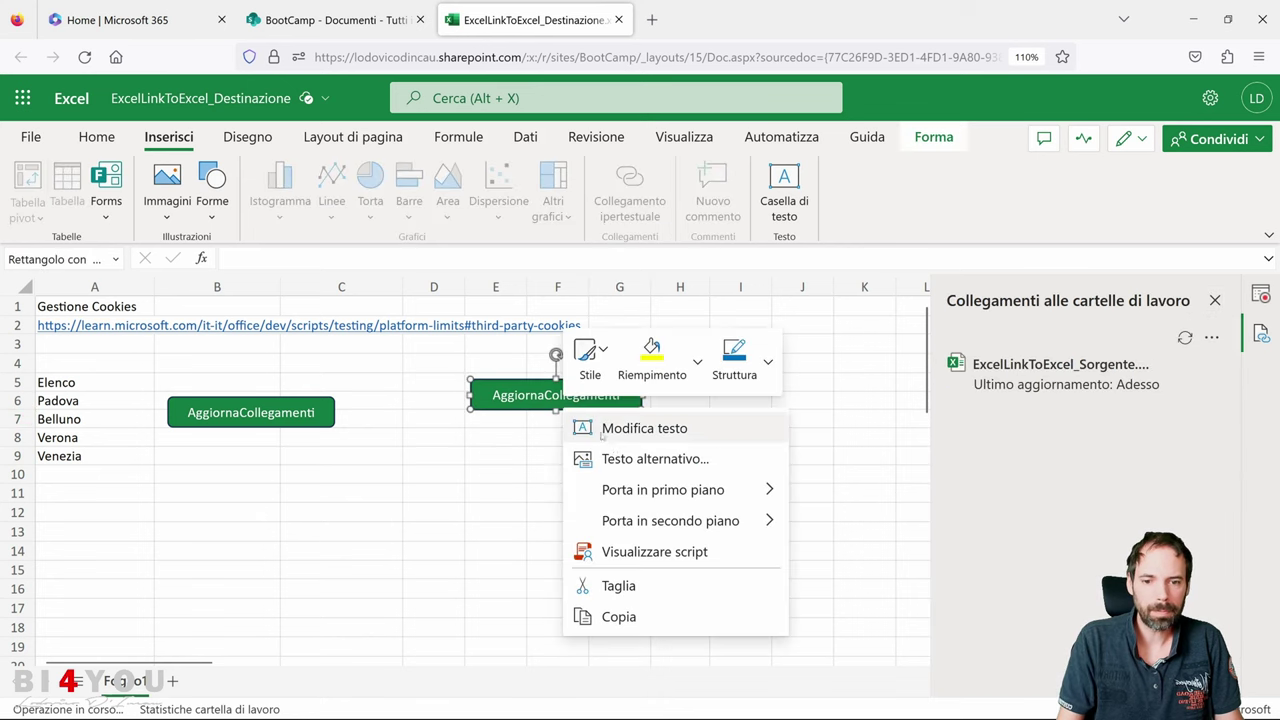
pyautogui.click(632, 581)
pyautogui.click(428, 440)
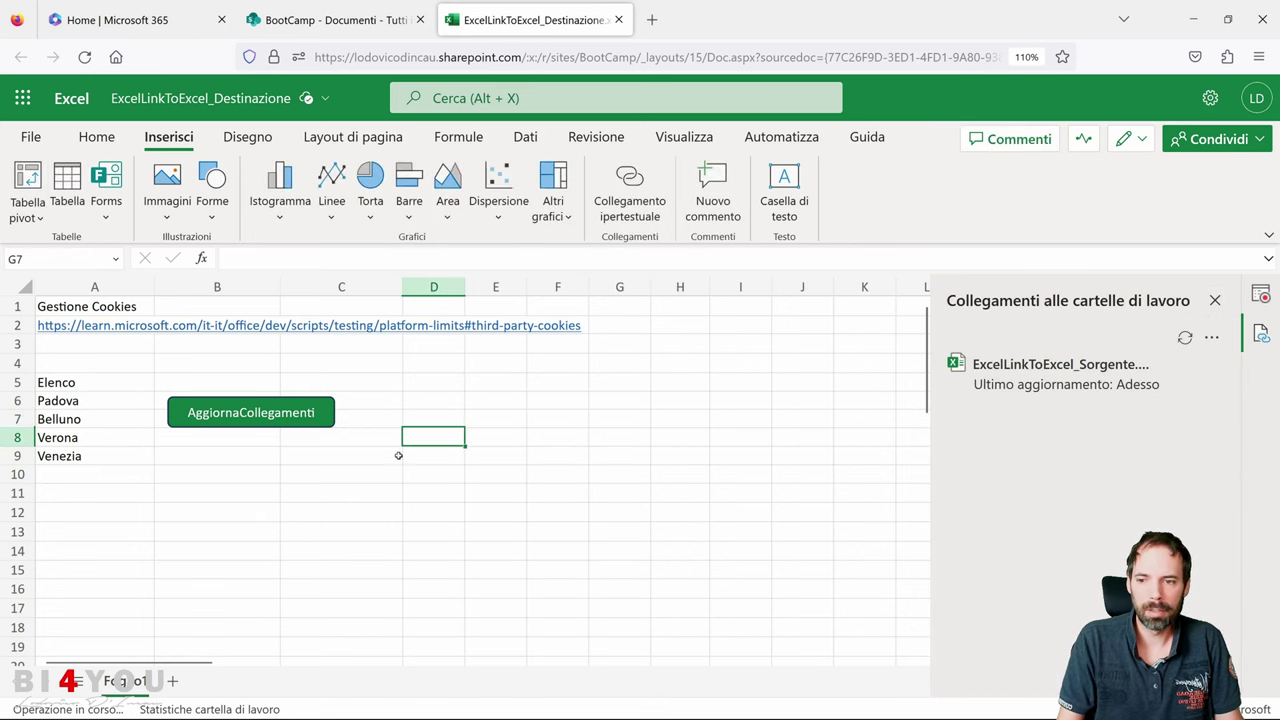
# Run the AggiornaCollegamenti button, check A5's linked formula, and run it again.
pyautogui.click(240, 418)
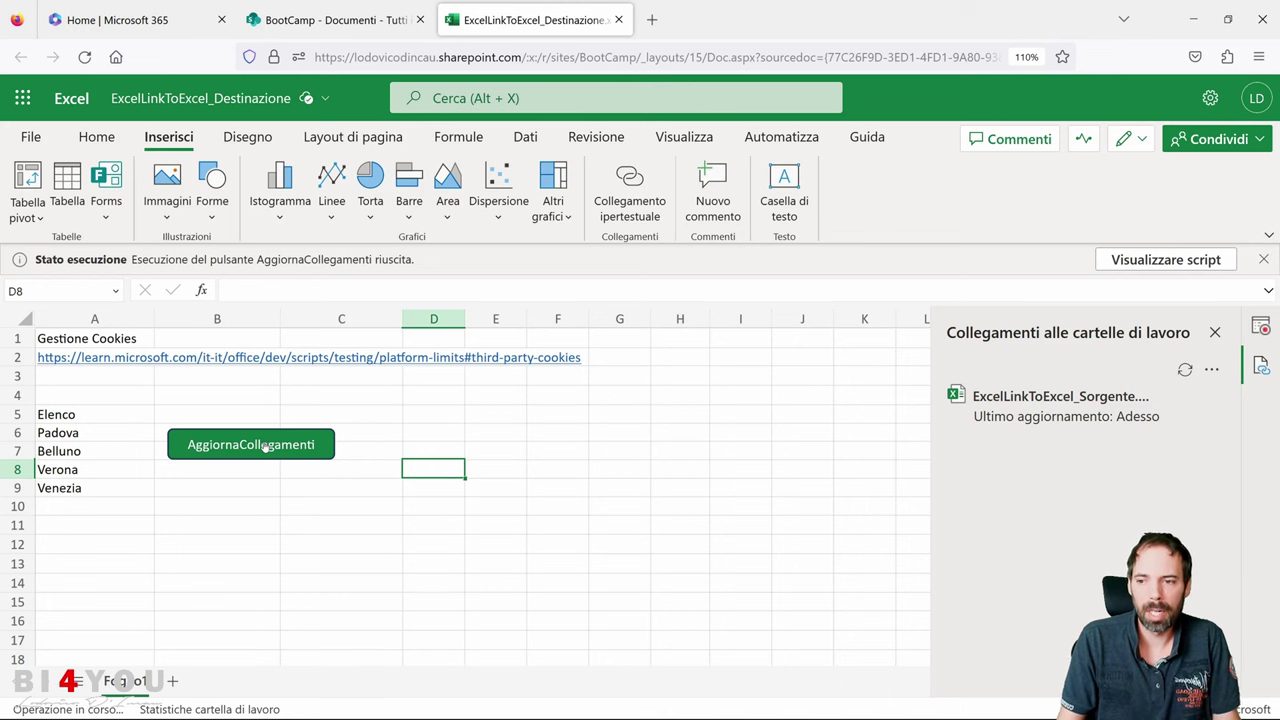
pyautogui.click(108, 414)
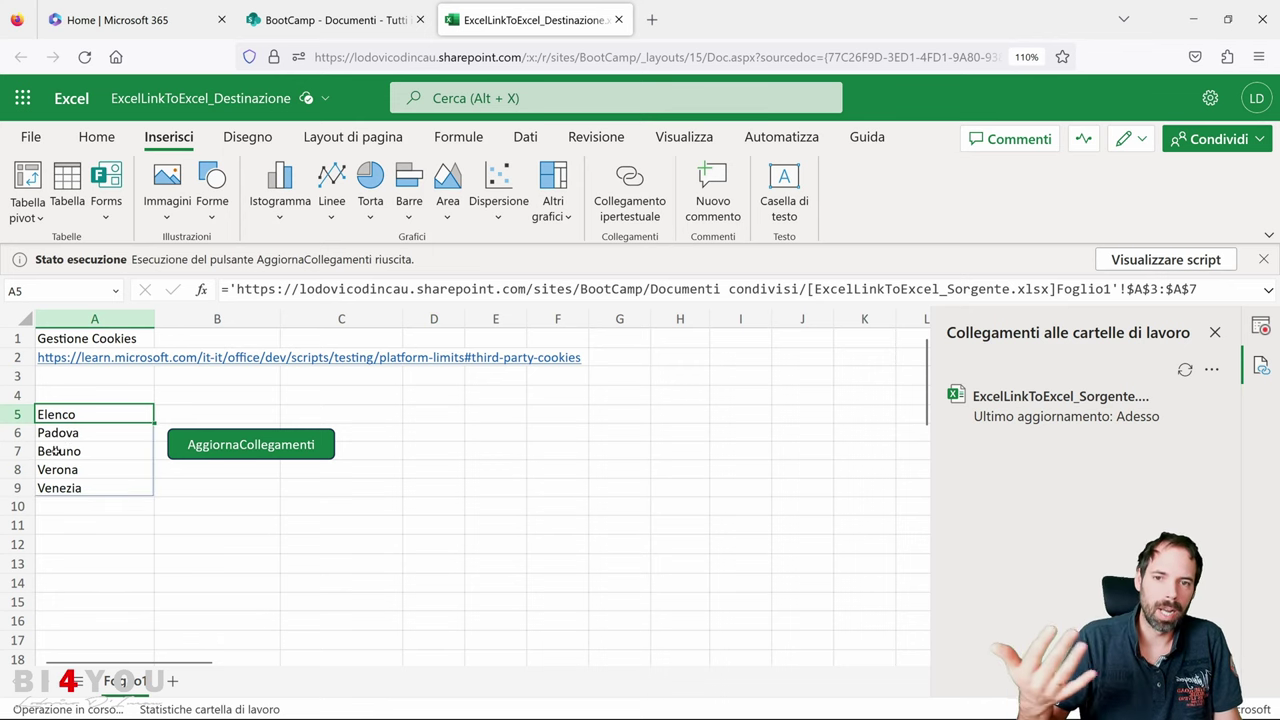
pyautogui.click(262, 449)
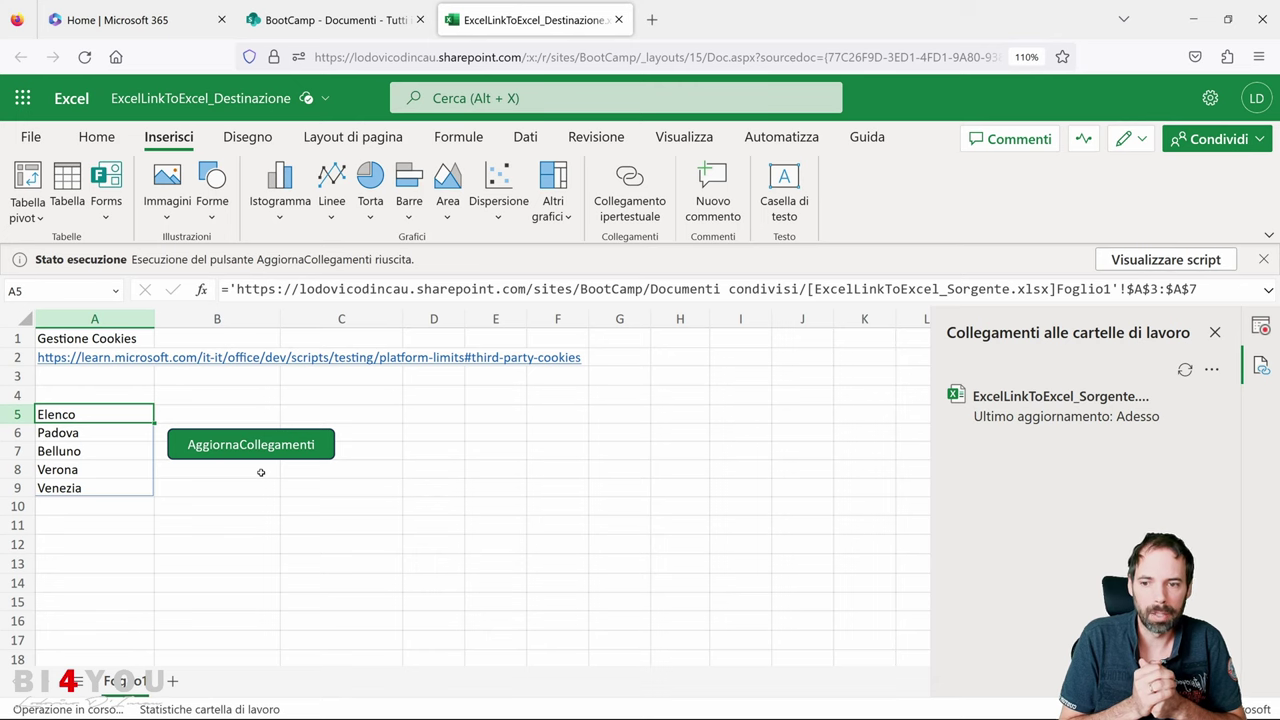
pyautogui.click(433, 450)
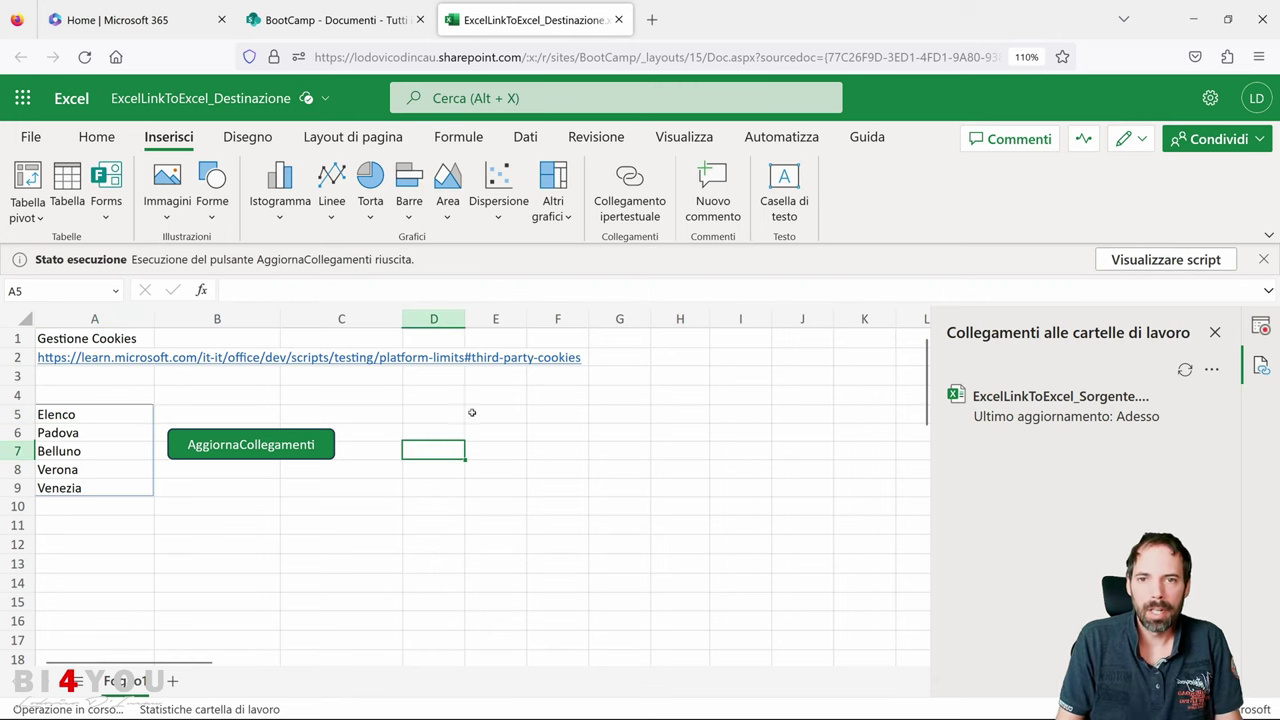
# Close the Excel tab and open ExcelLinkToExcel_Destinazione.xlsx via Apri nell'app, choosing Non aggiornare.
pyautogui.click(618, 19)
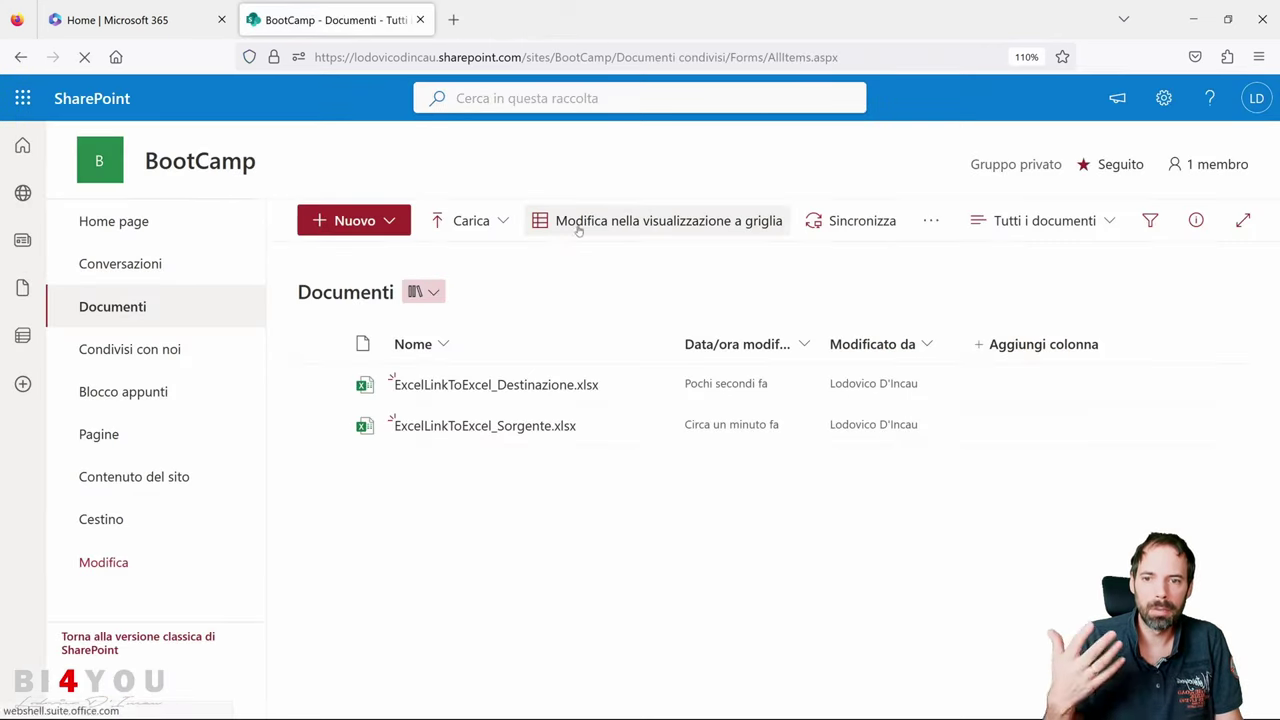
pyautogui.click(651, 394)
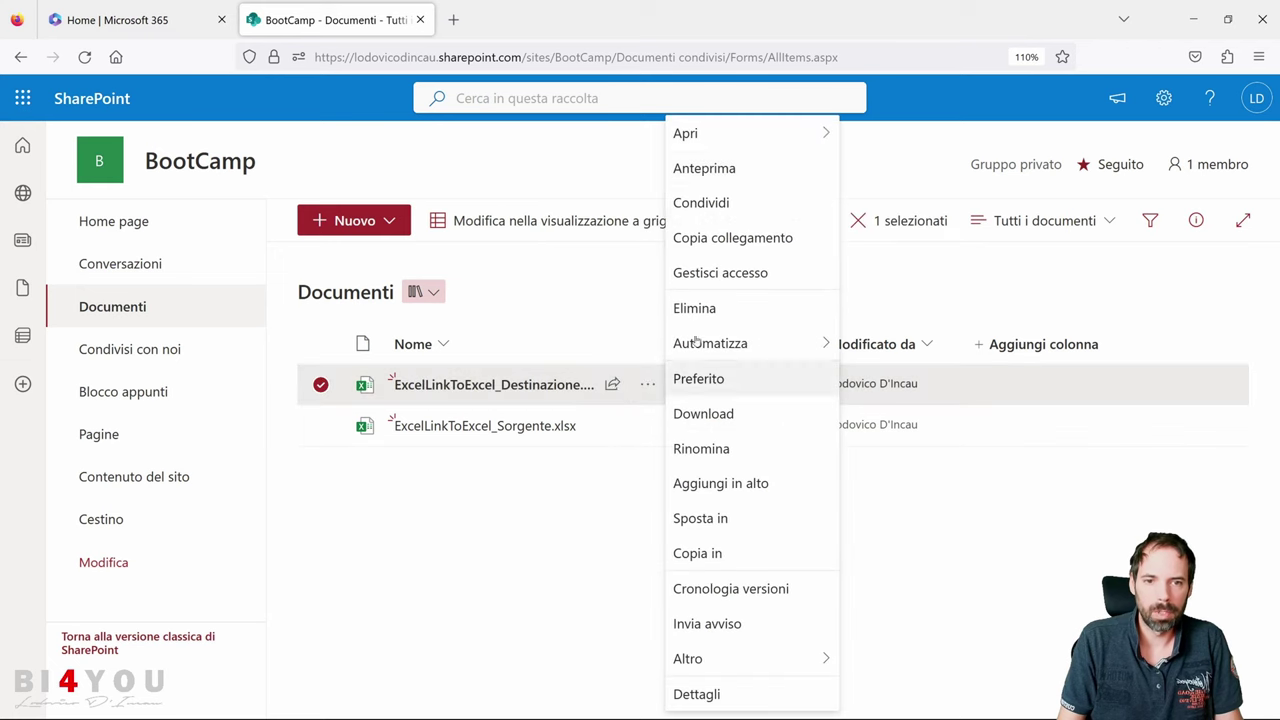
pyautogui.moveTo(822, 133)
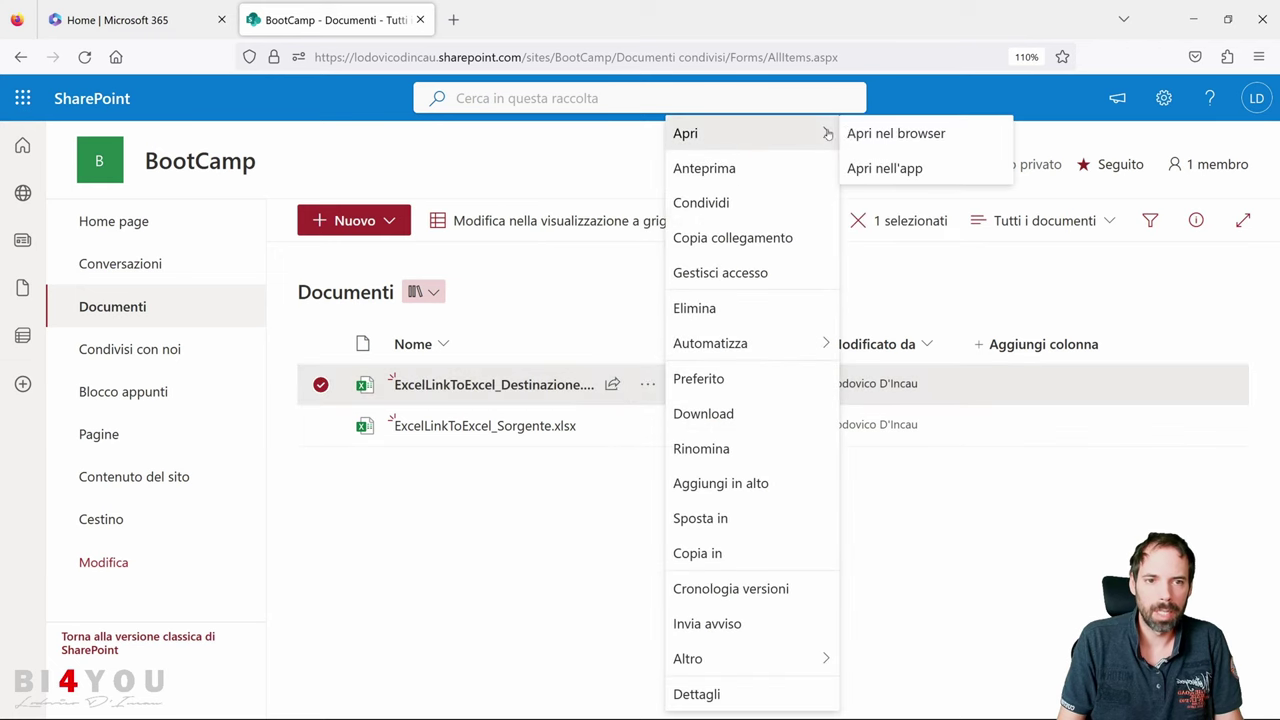
pyautogui.click(893, 170)
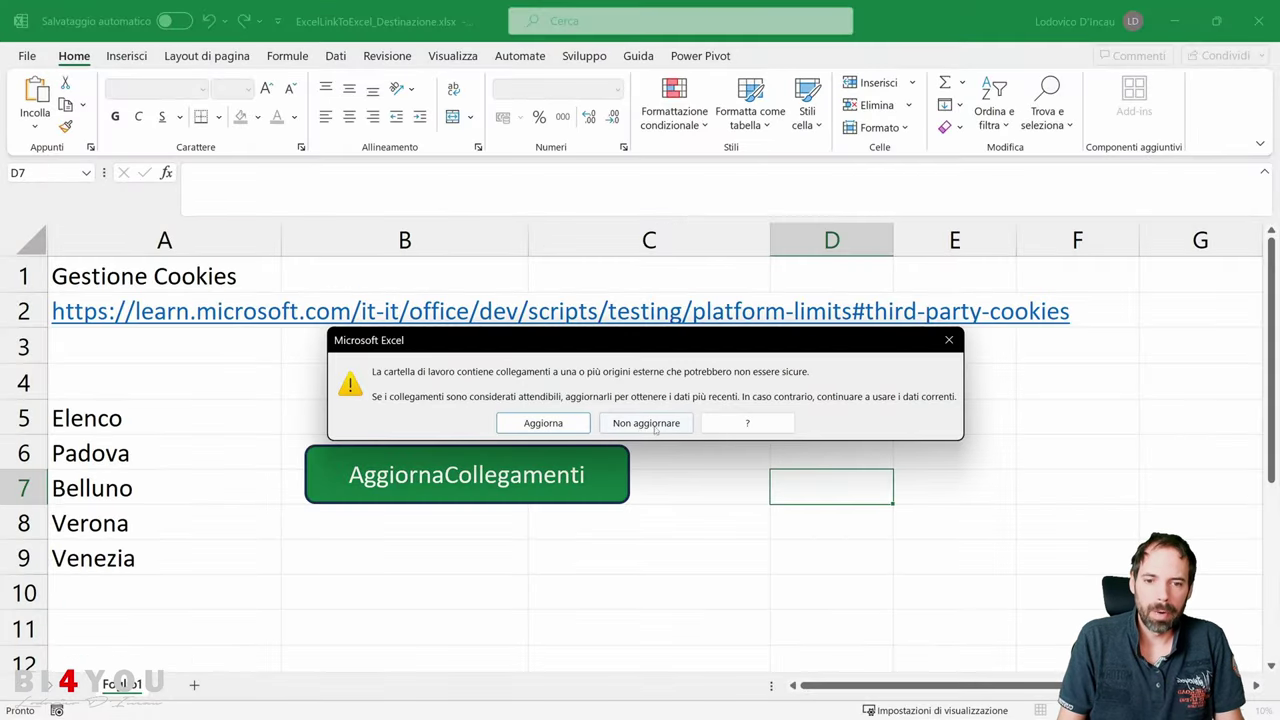
pyautogui.click(645, 421)
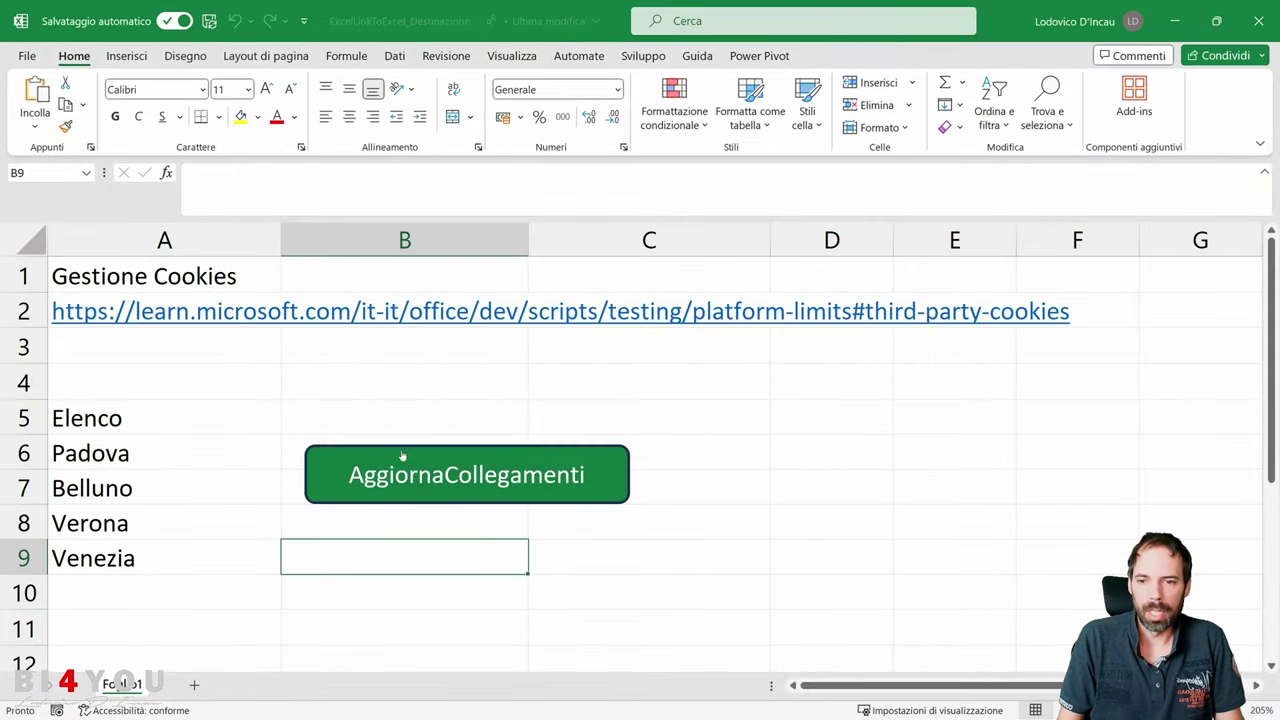
# Check the A5 spill formula and Dati tab, then restore the window to show SharePoint.
pyautogui.click(615, 375)
pyautogui.click(72, 373)
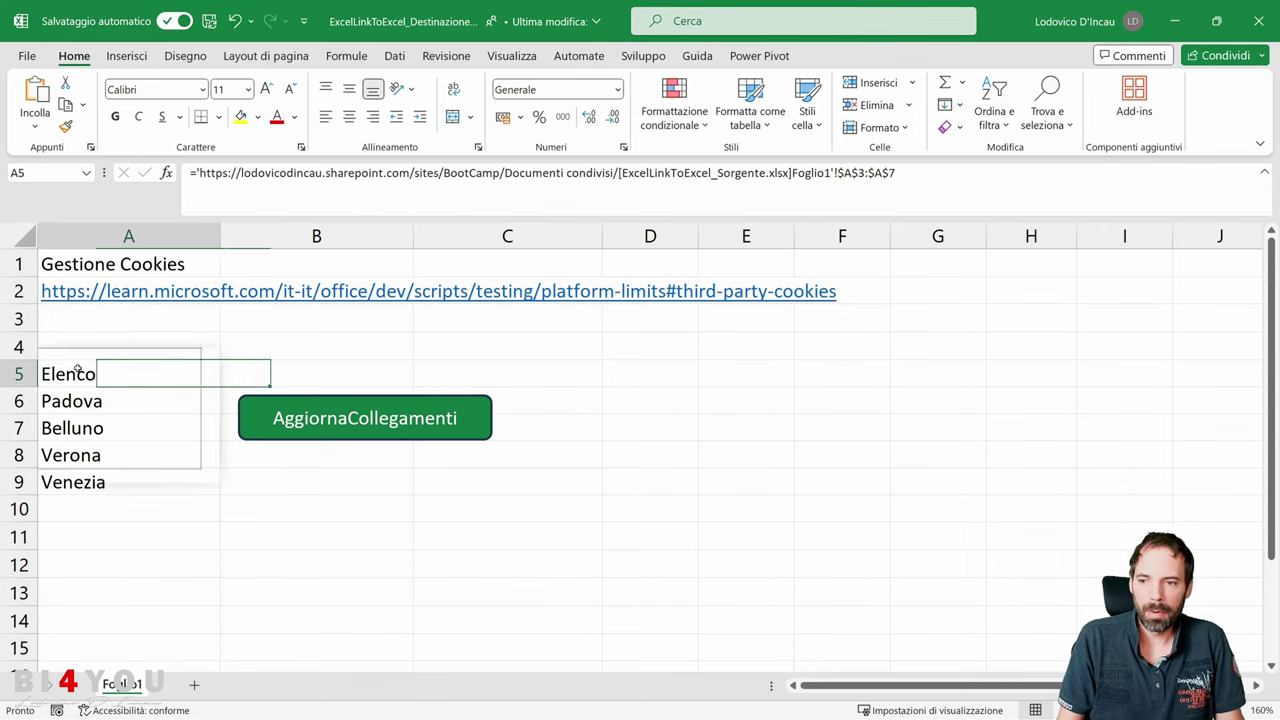
pyautogui.click(620, 370)
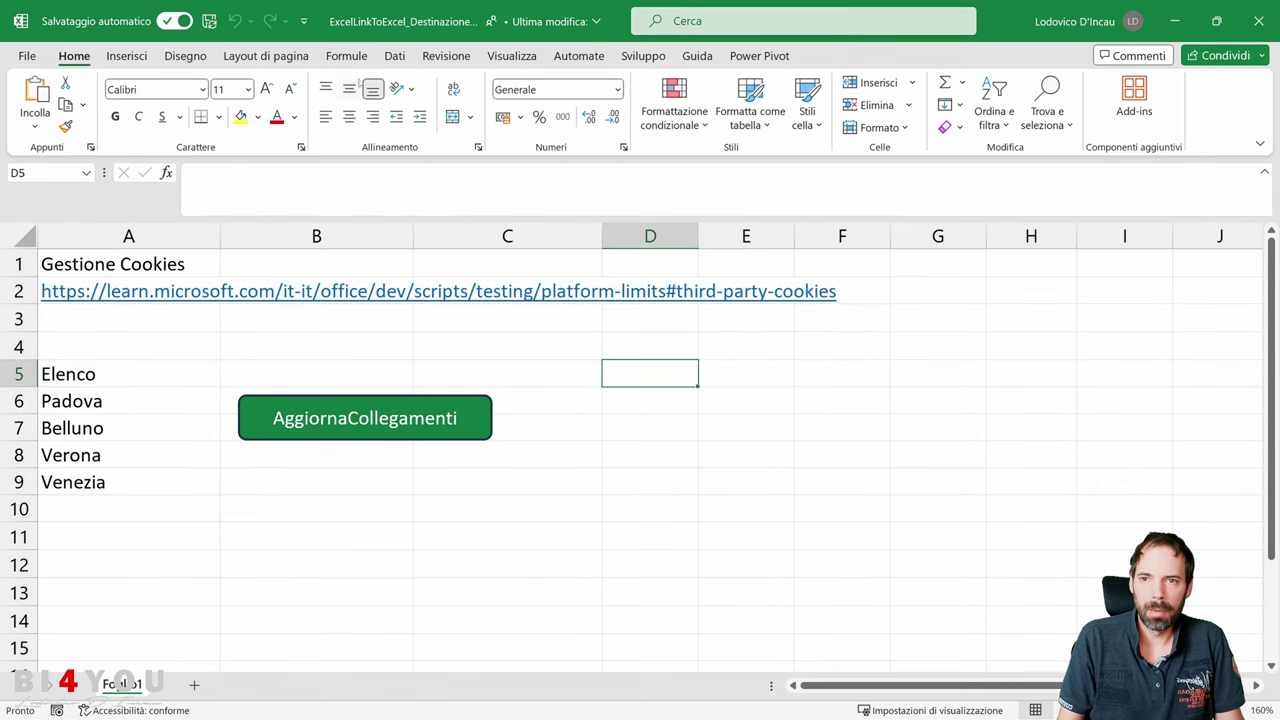
pyautogui.click(395, 57)
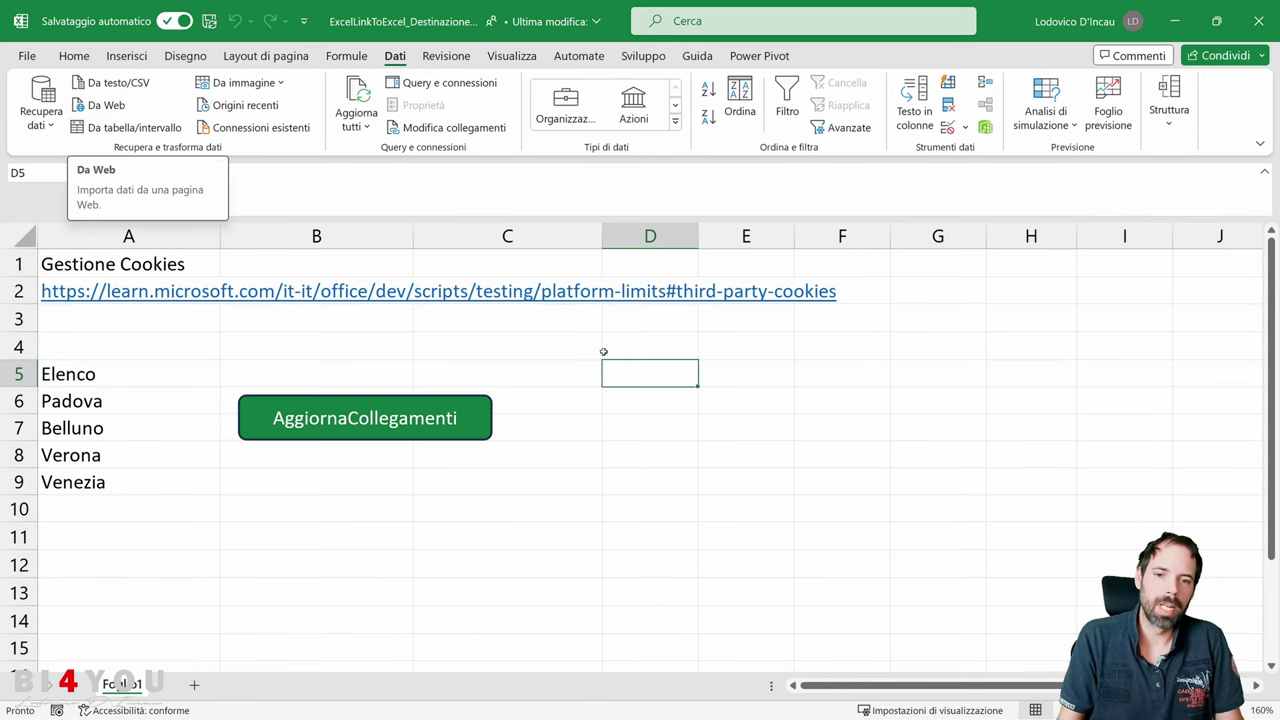
pyautogui.click(656, 455)
pyautogui.click(1216, 20)
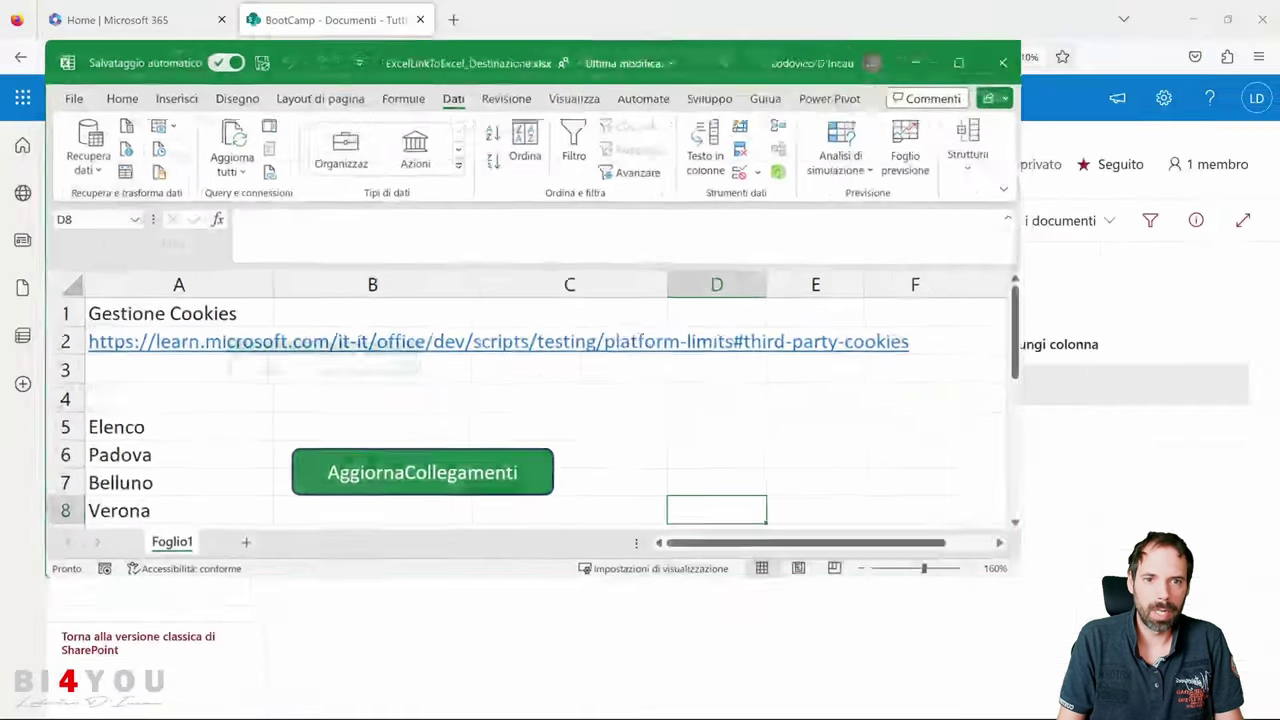
pyautogui.click(536, 622)
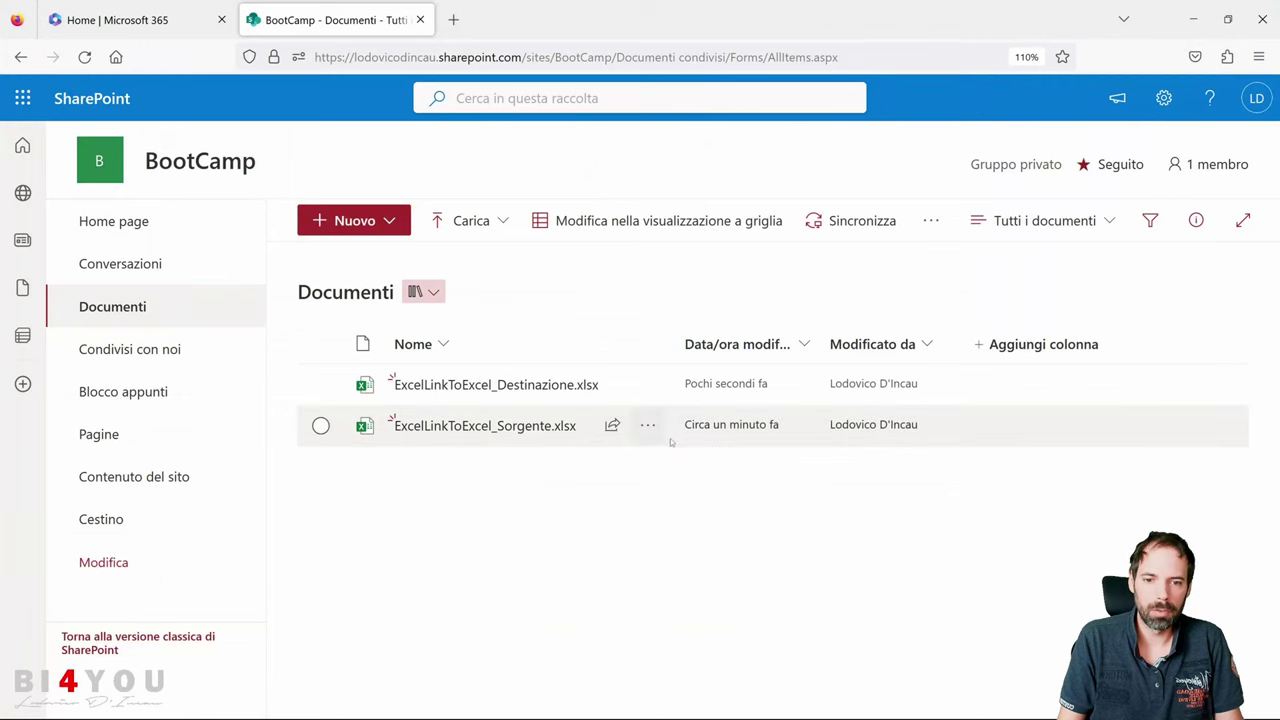
# Open ExcelLinkToExcel_Sorgente.xlsx with Apri > Apri nell'app.
pyautogui.click(648, 426)
pyautogui.moveTo(750, 133)
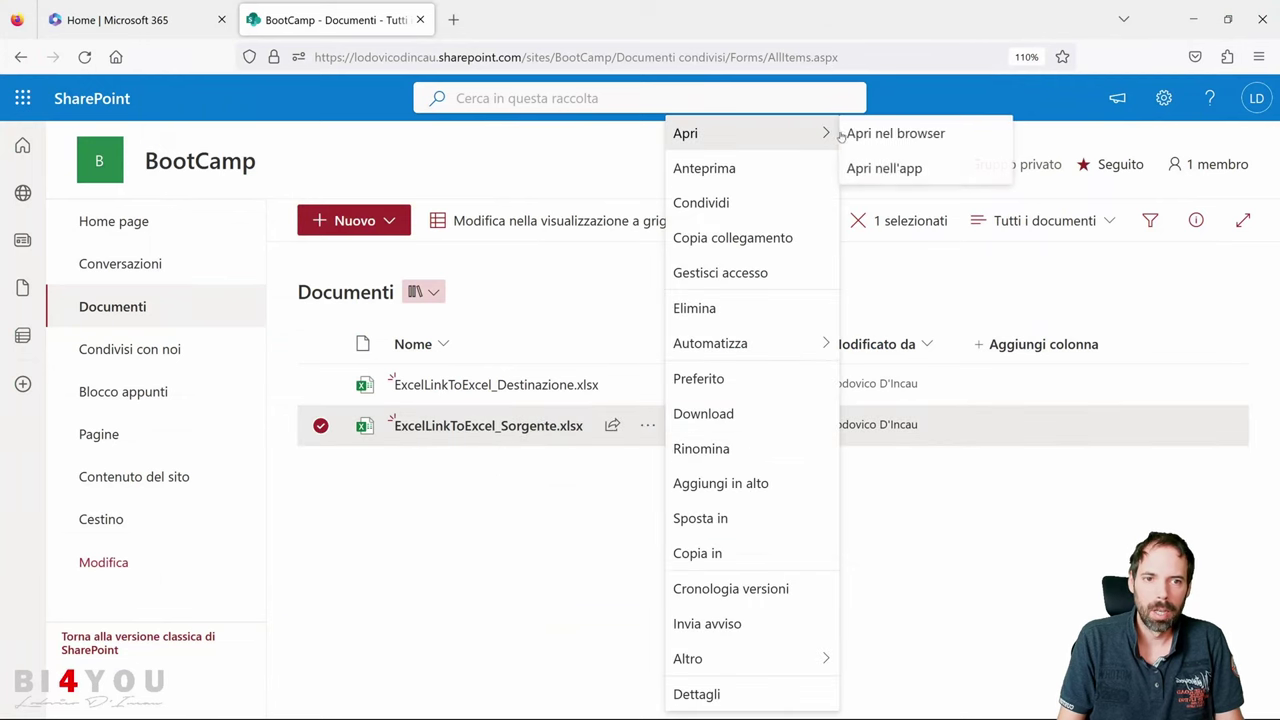
pyautogui.click(893, 169)
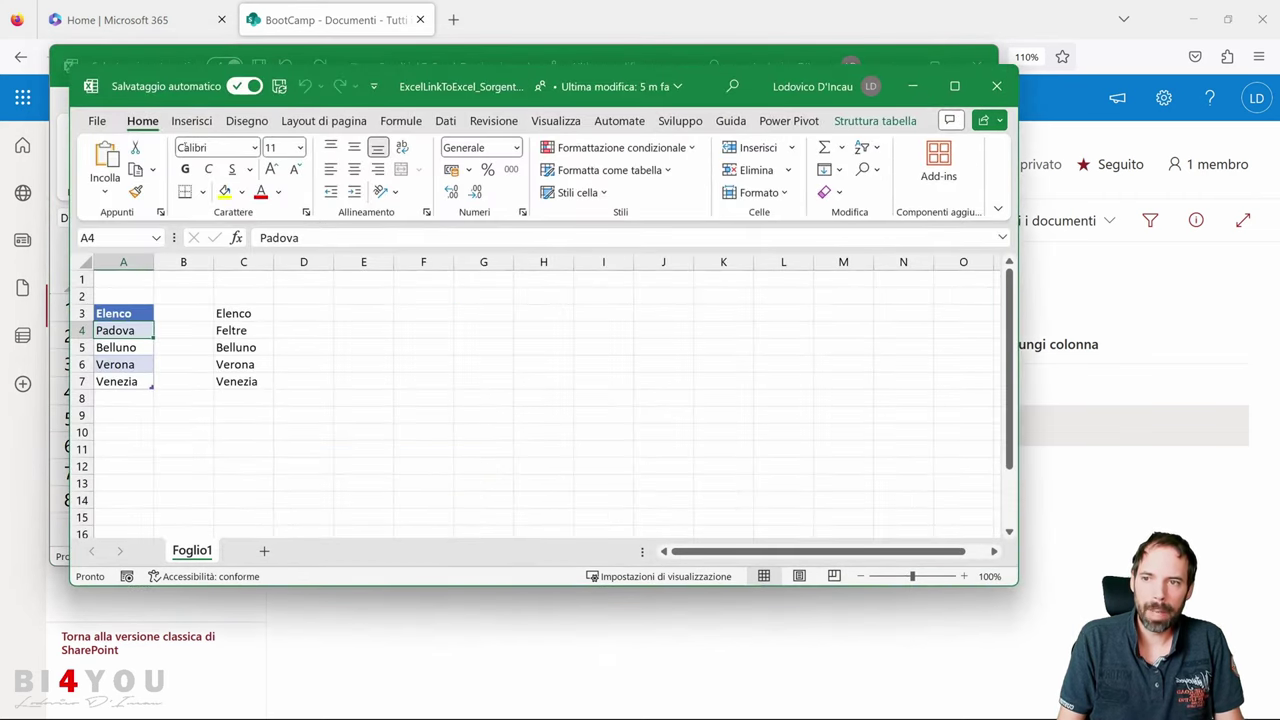
# Copy the Sorgente file path from File > Informazioni, close it, and maximize Destinazione.
pyautogui.click(97, 121)
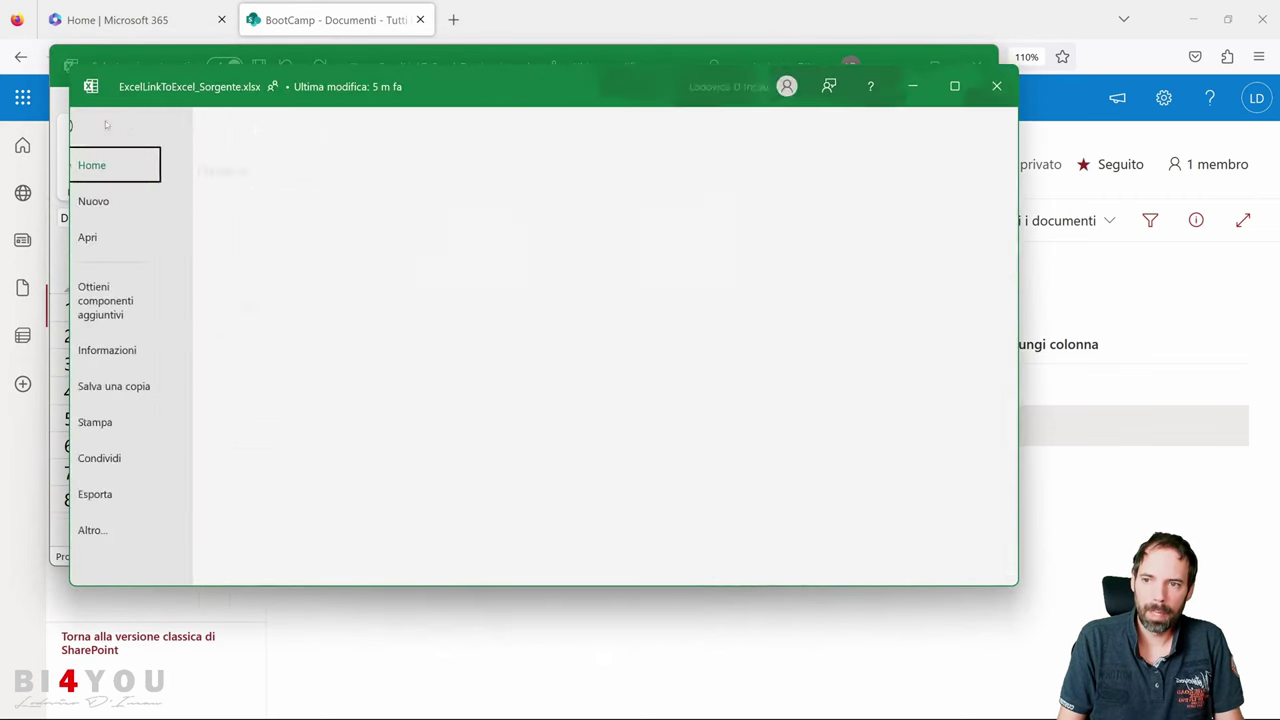
pyautogui.click(134, 349)
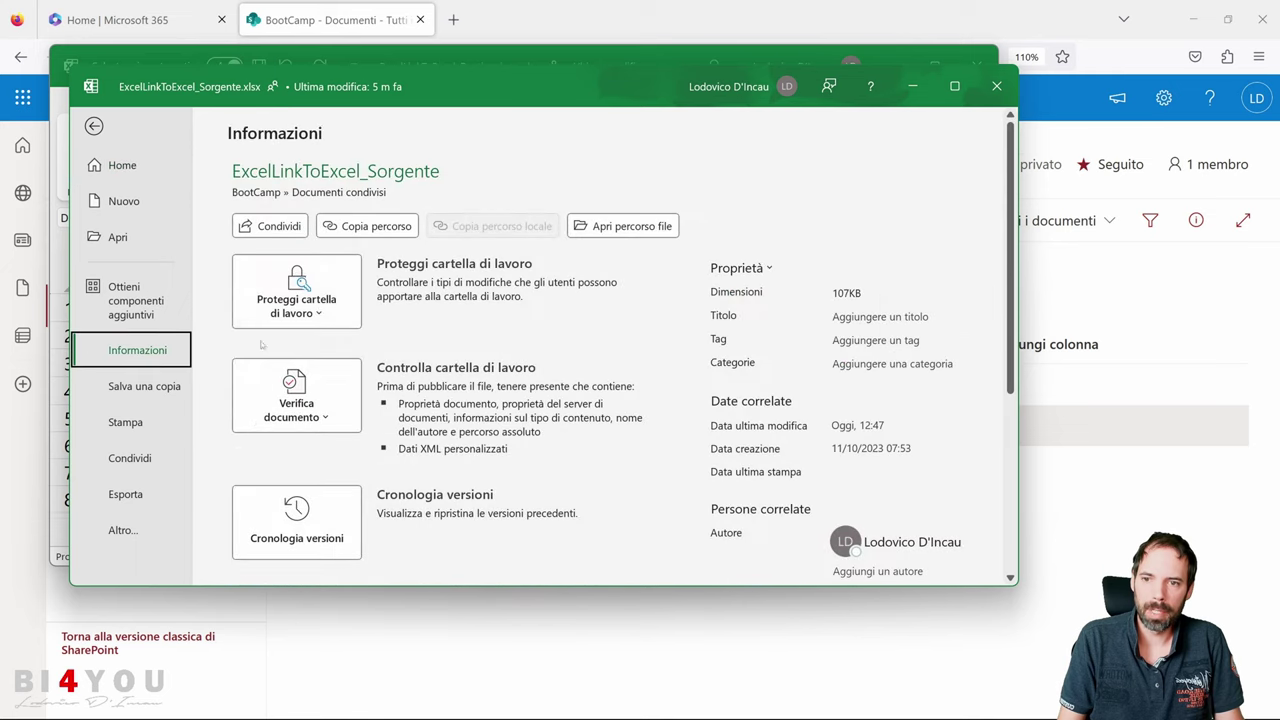
pyautogui.click(372, 228)
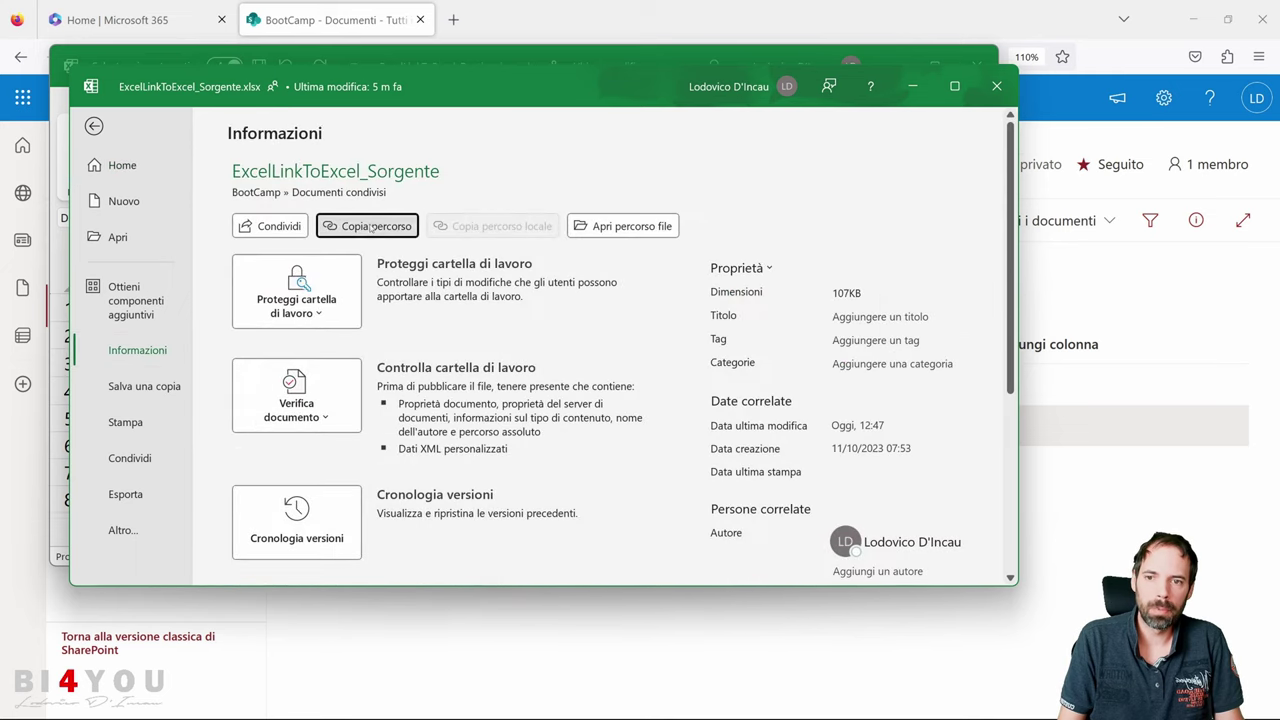
pyautogui.click(996, 86)
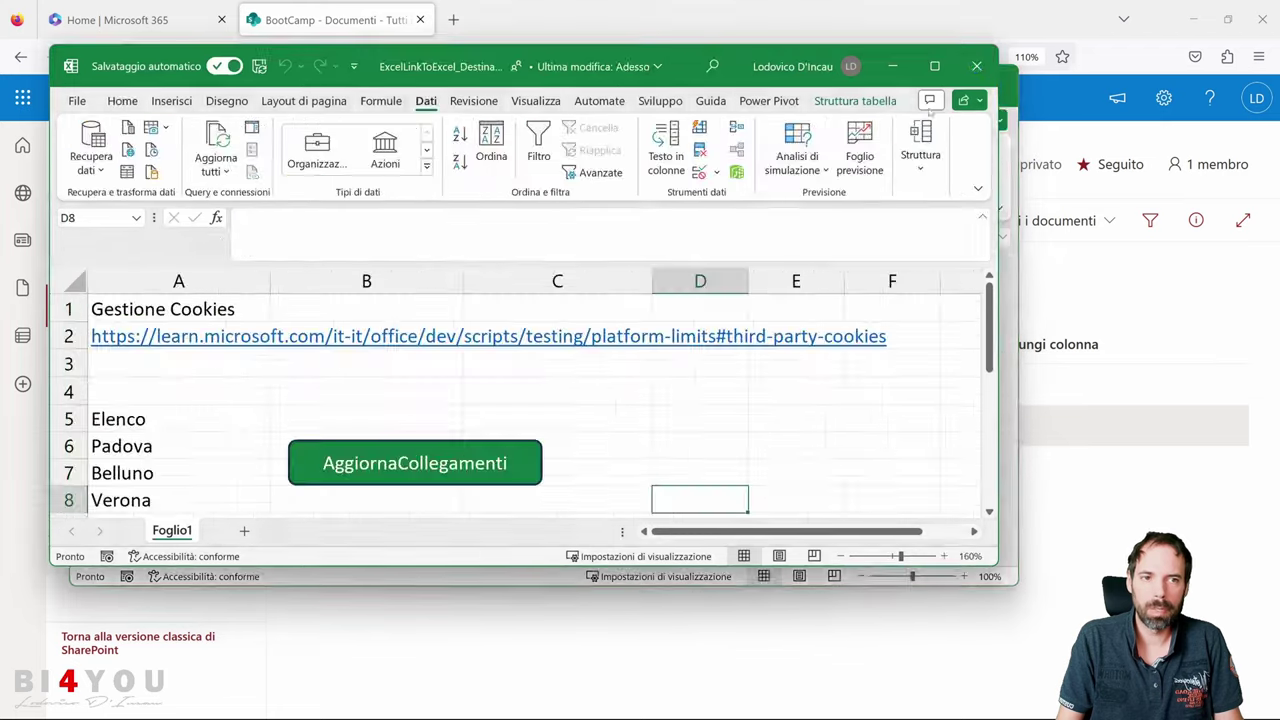
pyautogui.doubleClick(580, 68)
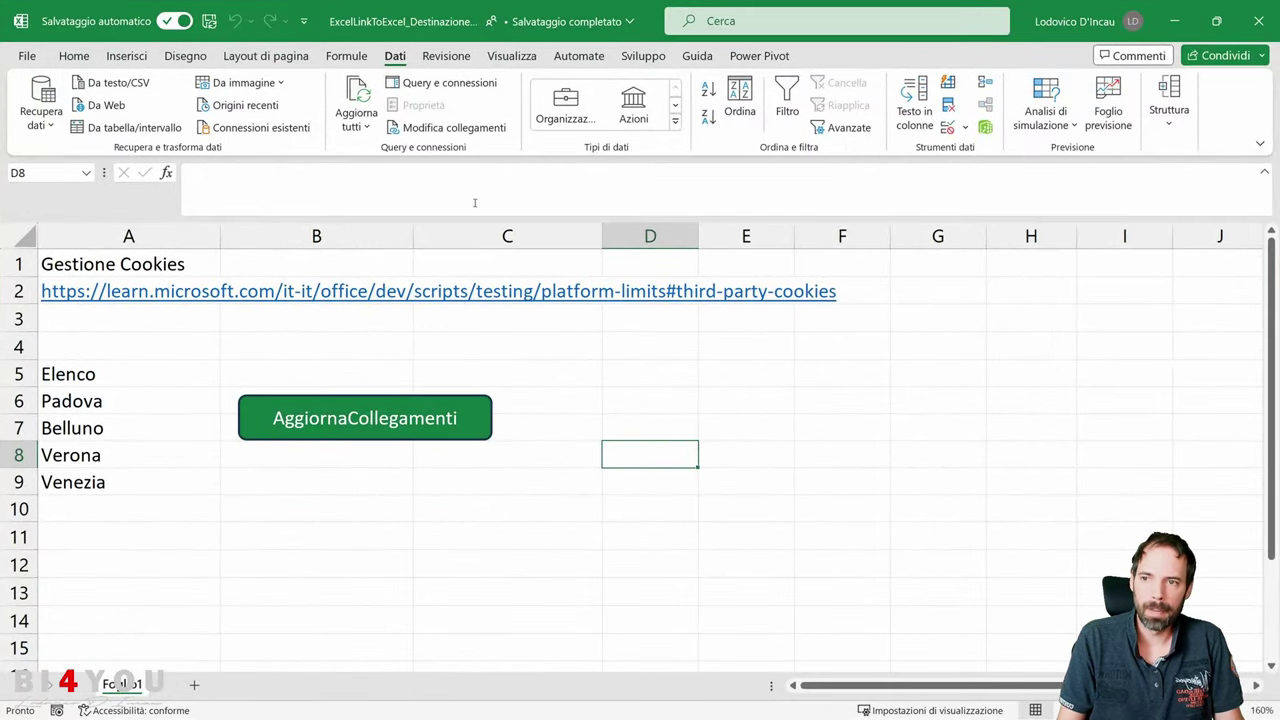
# Paste the copied SharePoint path into the From Web URL box and submit it.
pyautogui.click(100, 105)
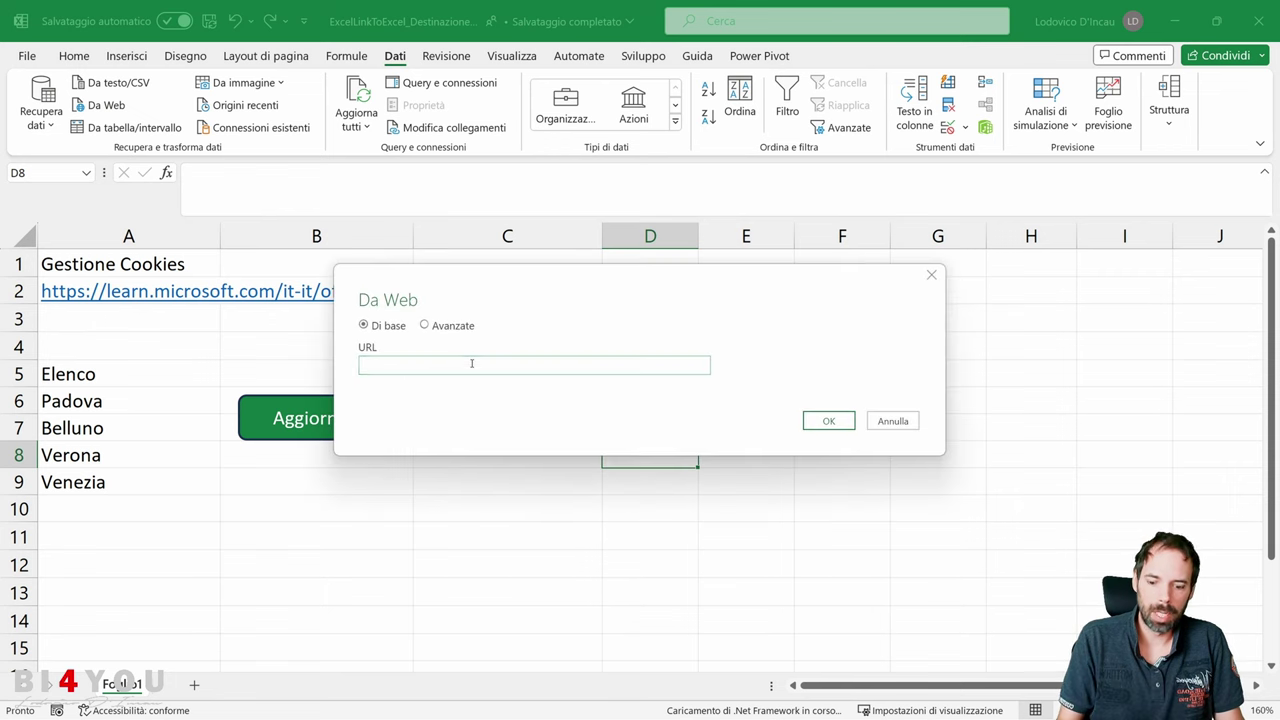
pyautogui.hotkey('ctrl', 'v')
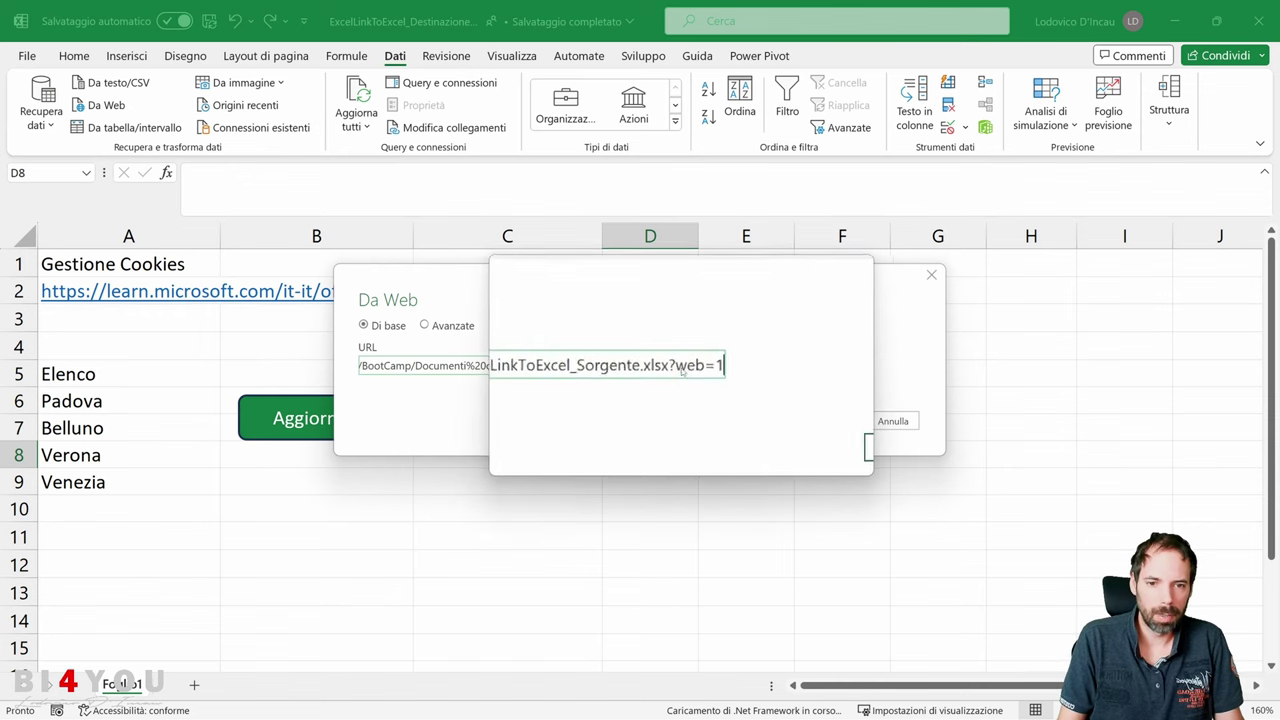
pyautogui.moveTo(675, 366); pyautogui.dragTo(718, 373)
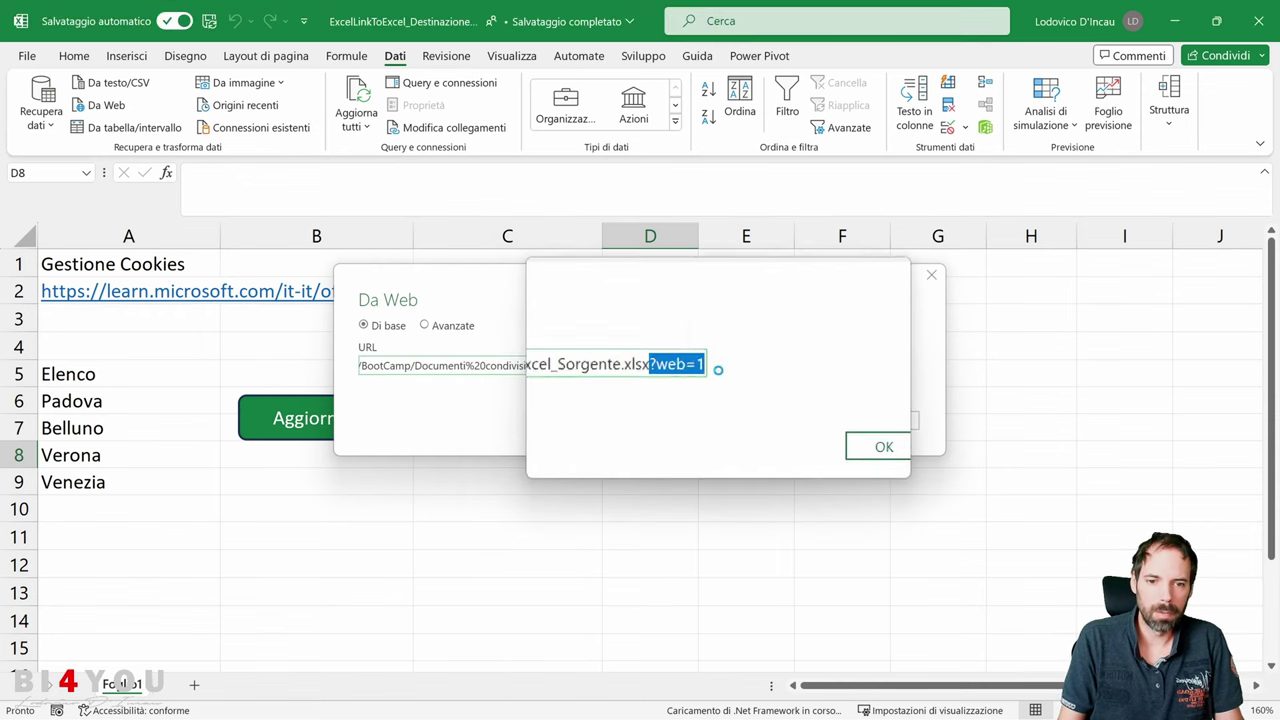
pyautogui.press('Return')
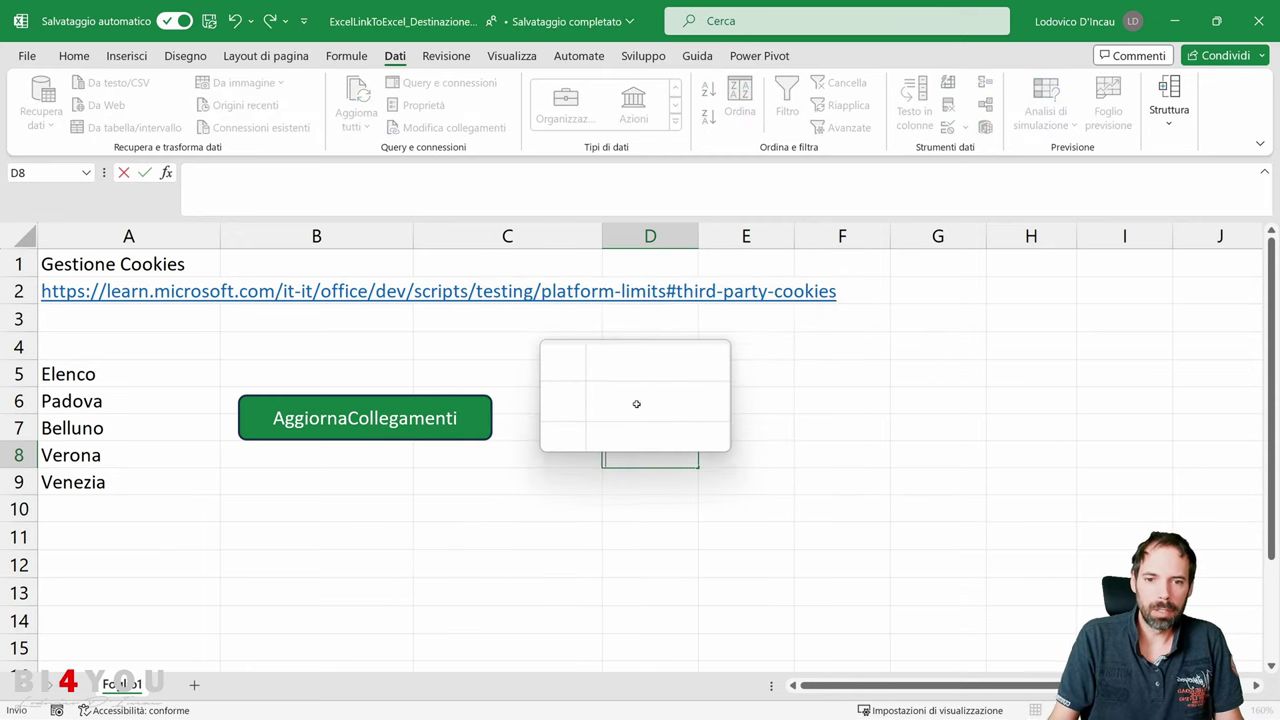
# Re-paste the source workbook path, delete its '?web=1' ending, and confirm the address.
pyautogui.click(621, 431)
pyautogui.click(584, 371)
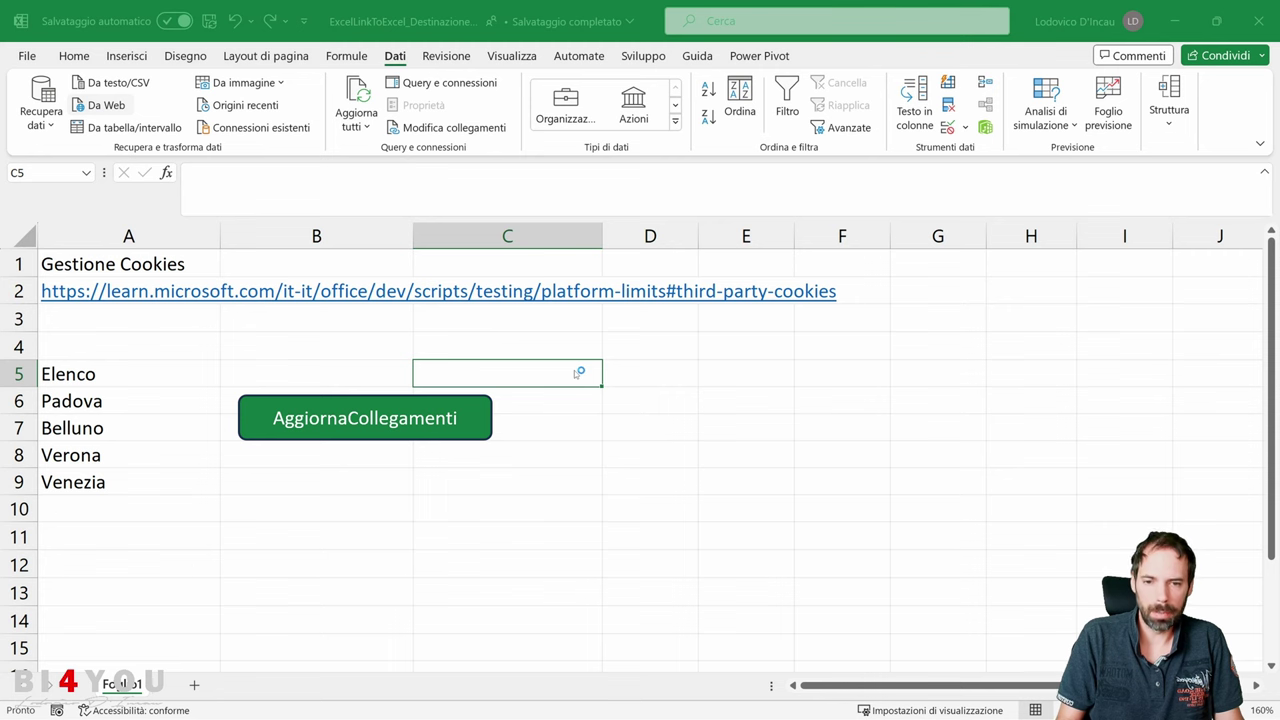
pyautogui.hotkey('ctrl', 'v')
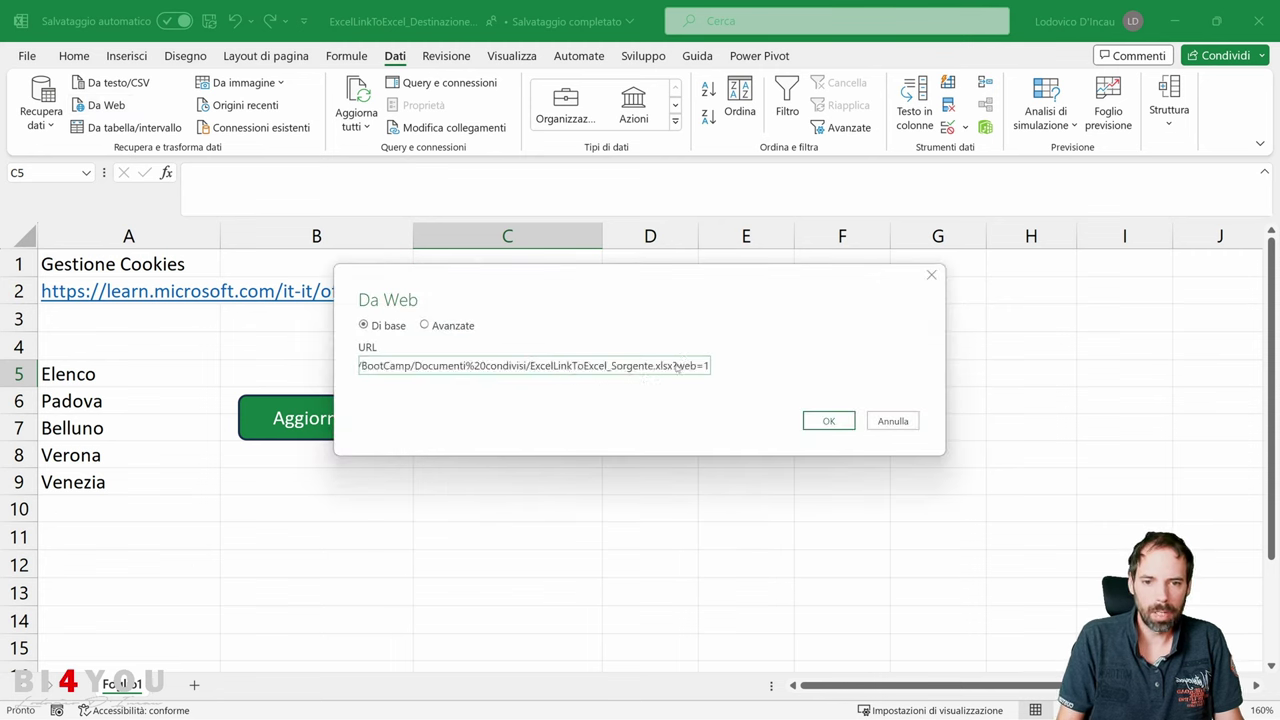
pyautogui.moveTo(674, 366); pyautogui.dragTo(324, 367)
pyautogui.press('BackSpace')
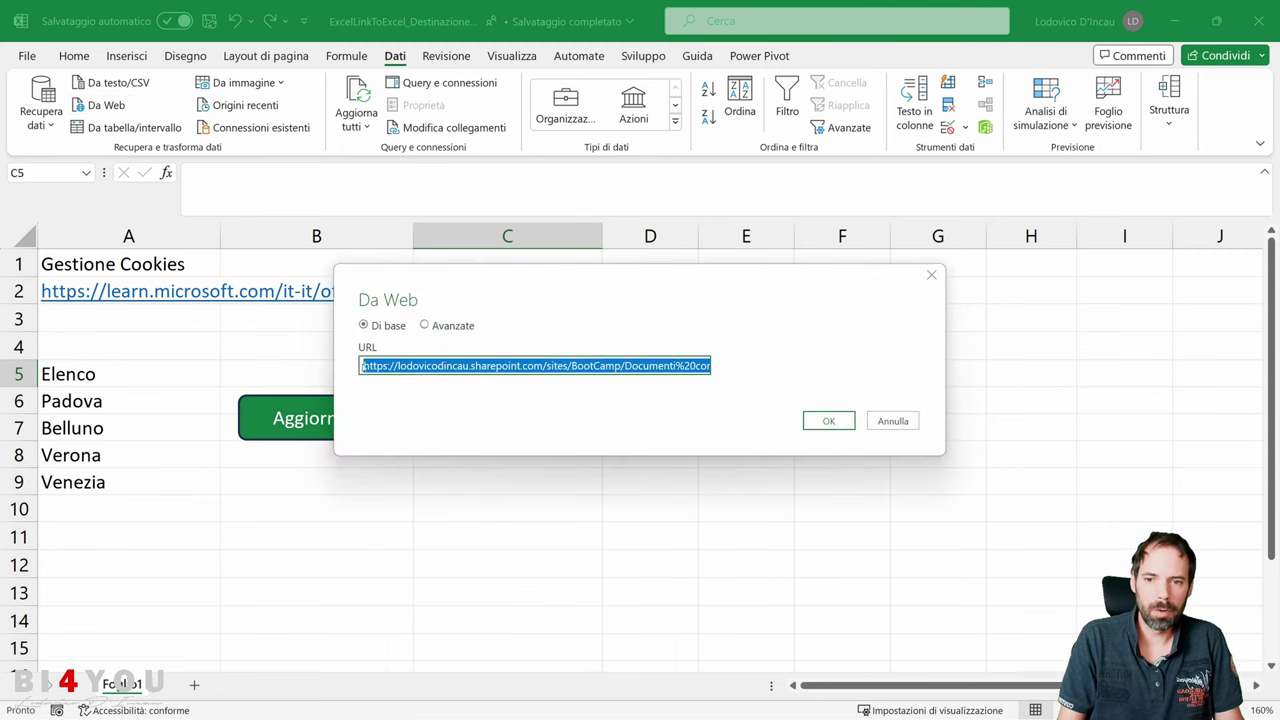
pyautogui.click(755, 377)
pyautogui.moveTo(624, 366); pyautogui.dragTo(715, 367)
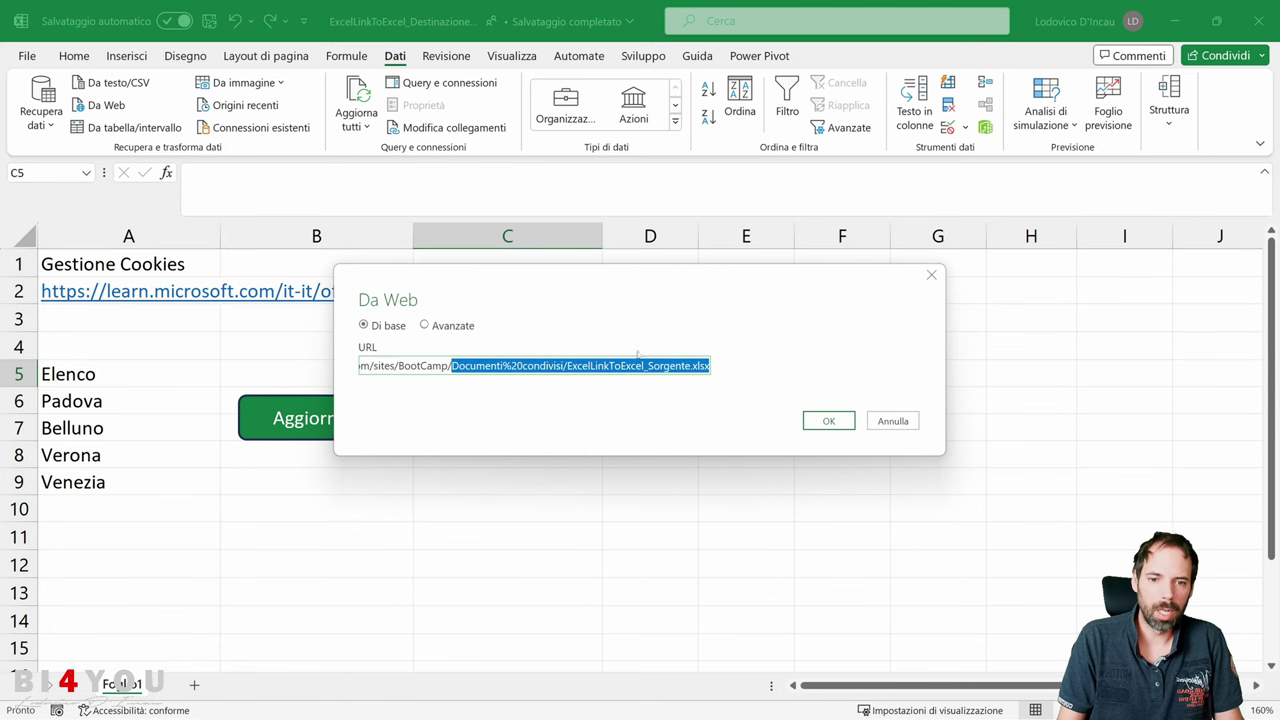
pyautogui.click(748, 387)
pyautogui.press('Return')
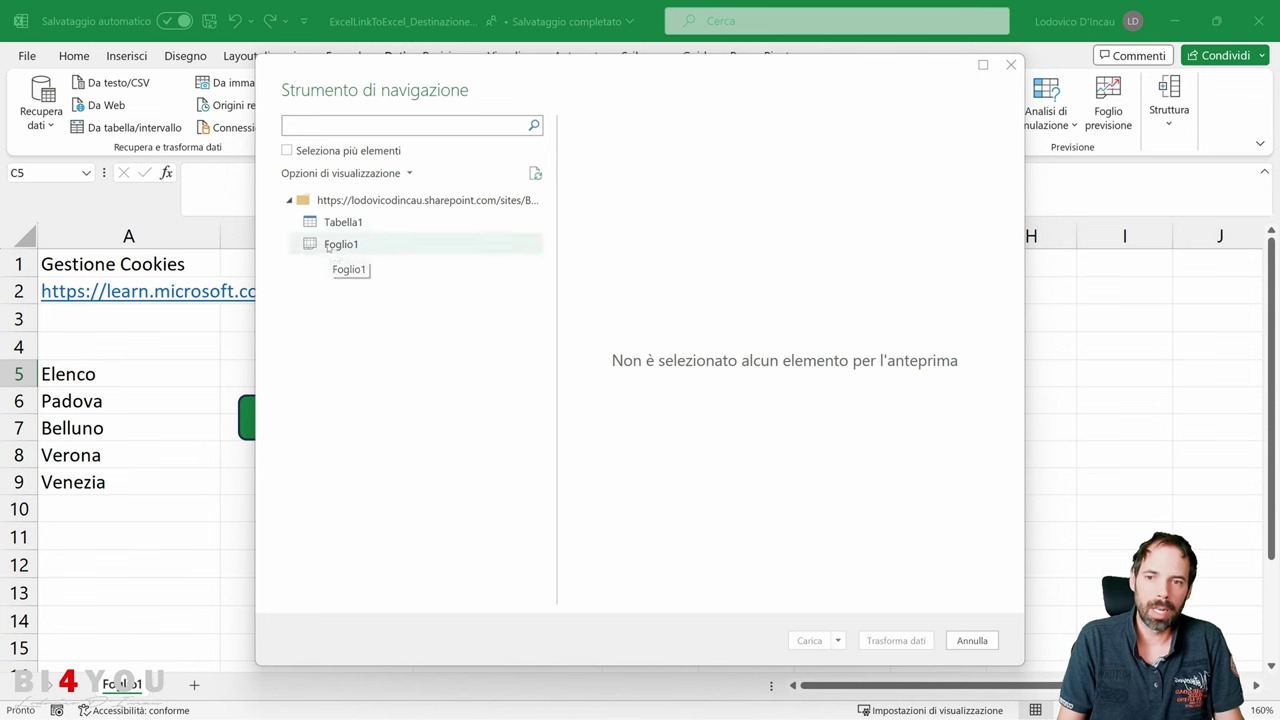
# Preview Foglio1, then select Tabella1 and choose Carica in... from the Carica menu.
pyautogui.click(331, 245)
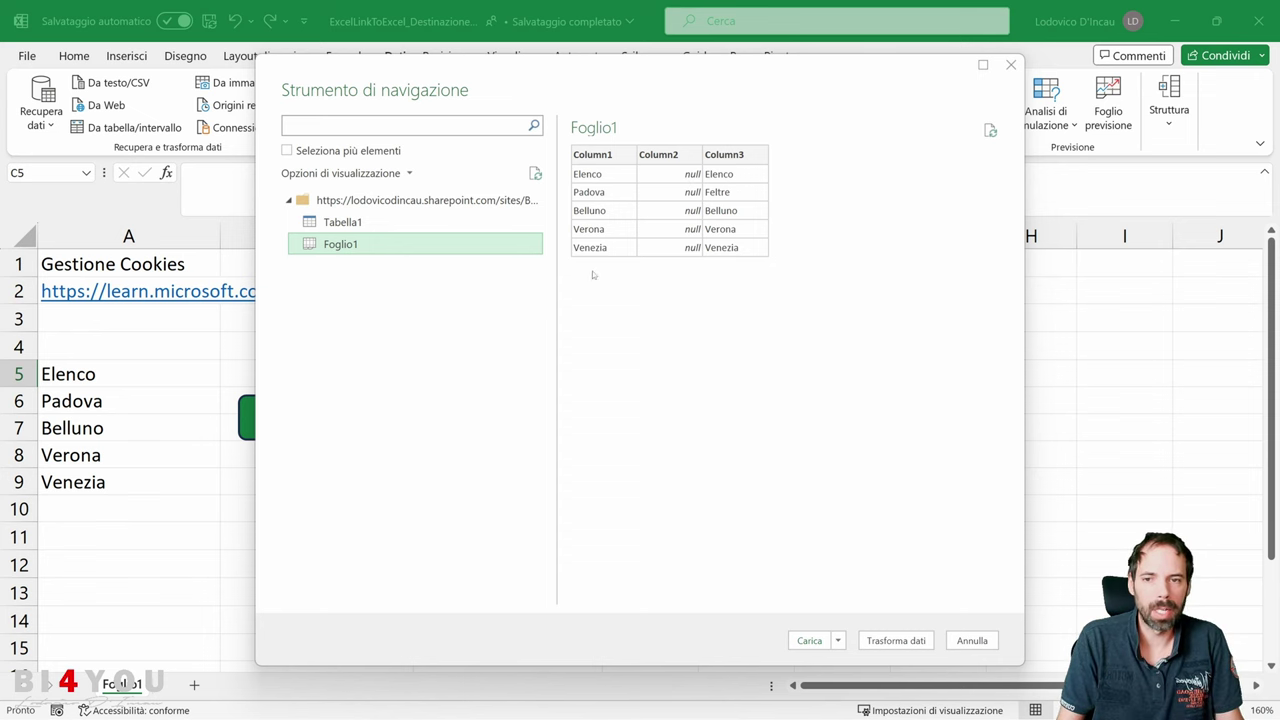
pyautogui.click(345, 222)
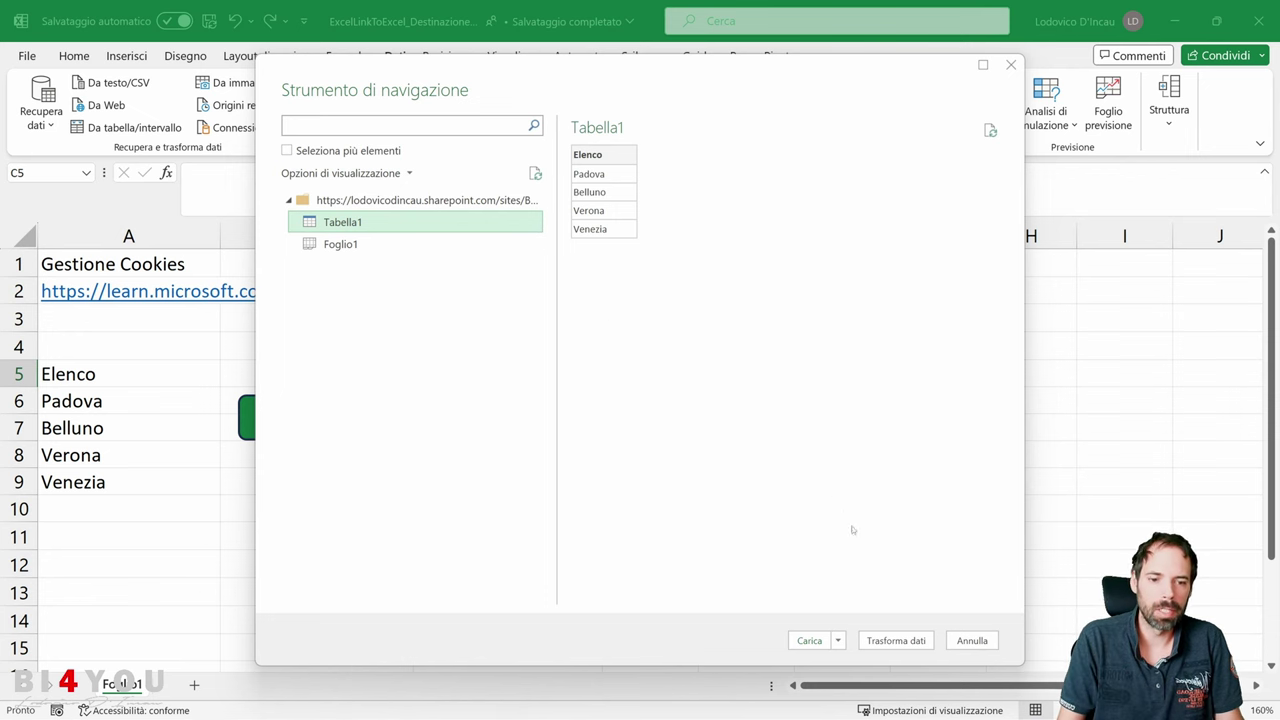
pyautogui.click(840, 645)
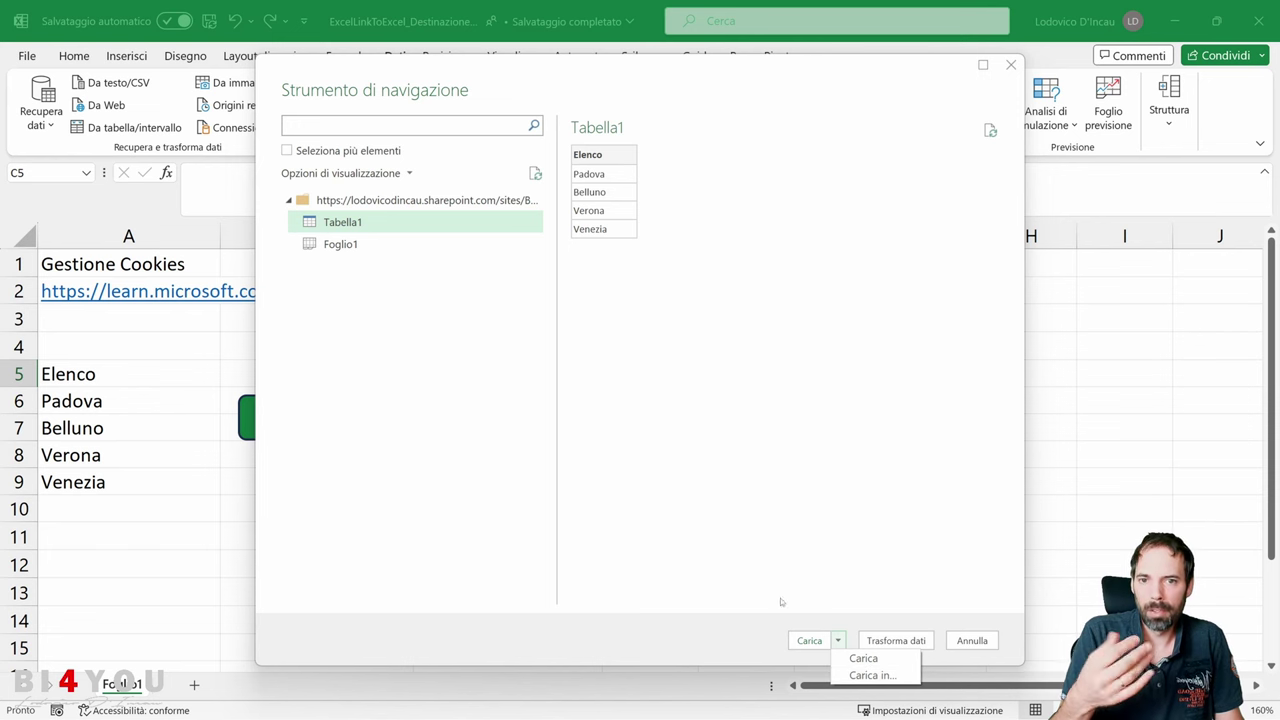
pyautogui.click(880, 677)
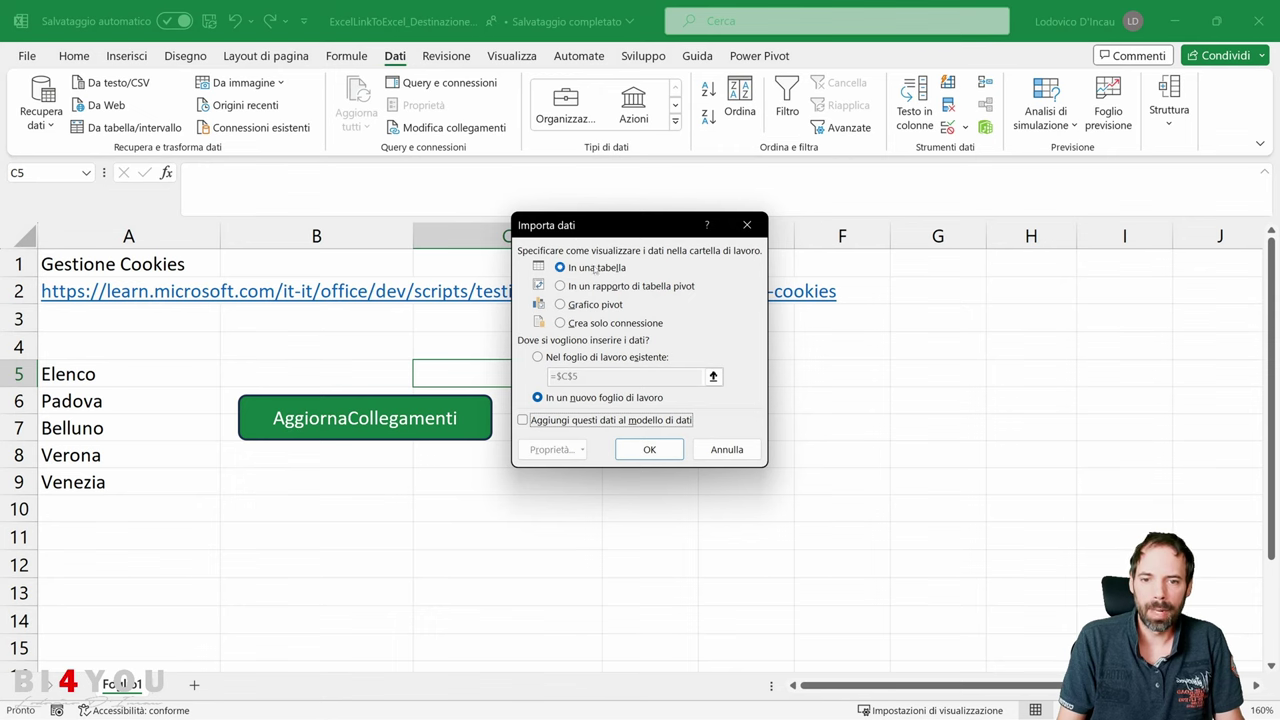
# Load Tabella1 into the existing worksheet at D5, then refresh it with Aggiorna tutti.
pyautogui.click(597, 360)
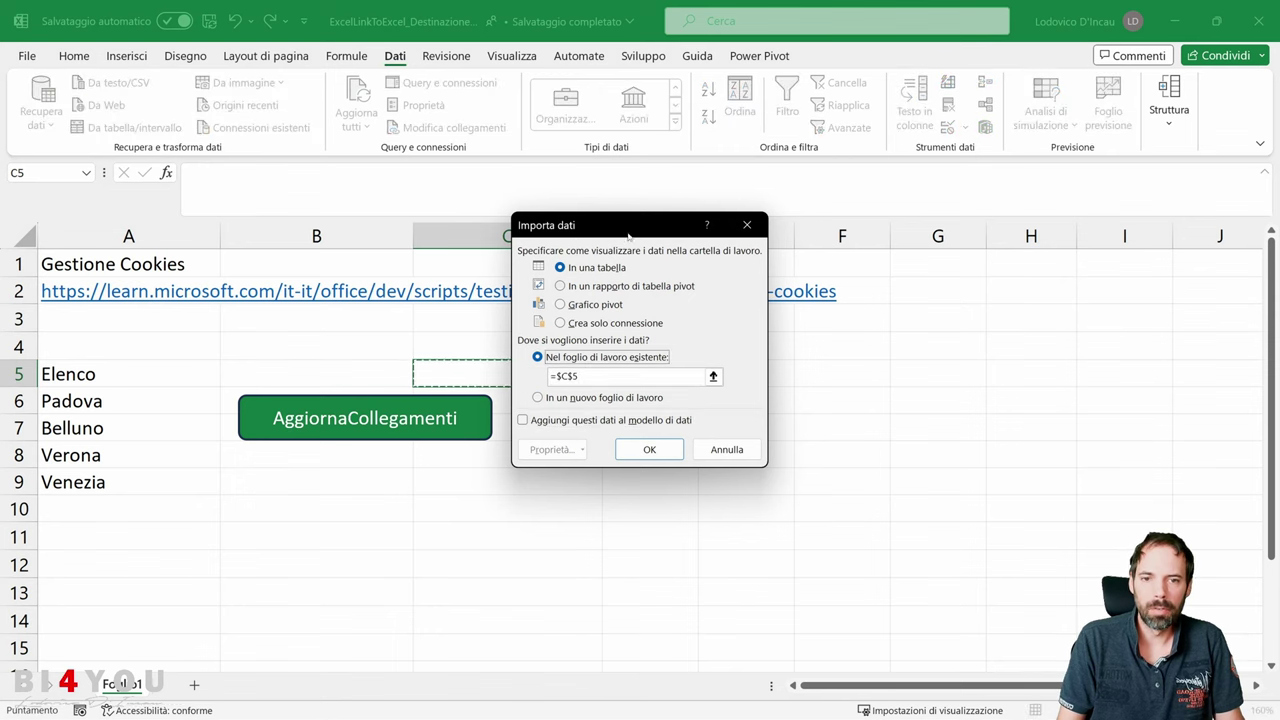
pyautogui.moveTo(630, 233); pyautogui.dragTo(952, 226)
pyautogui.click(686, 377)
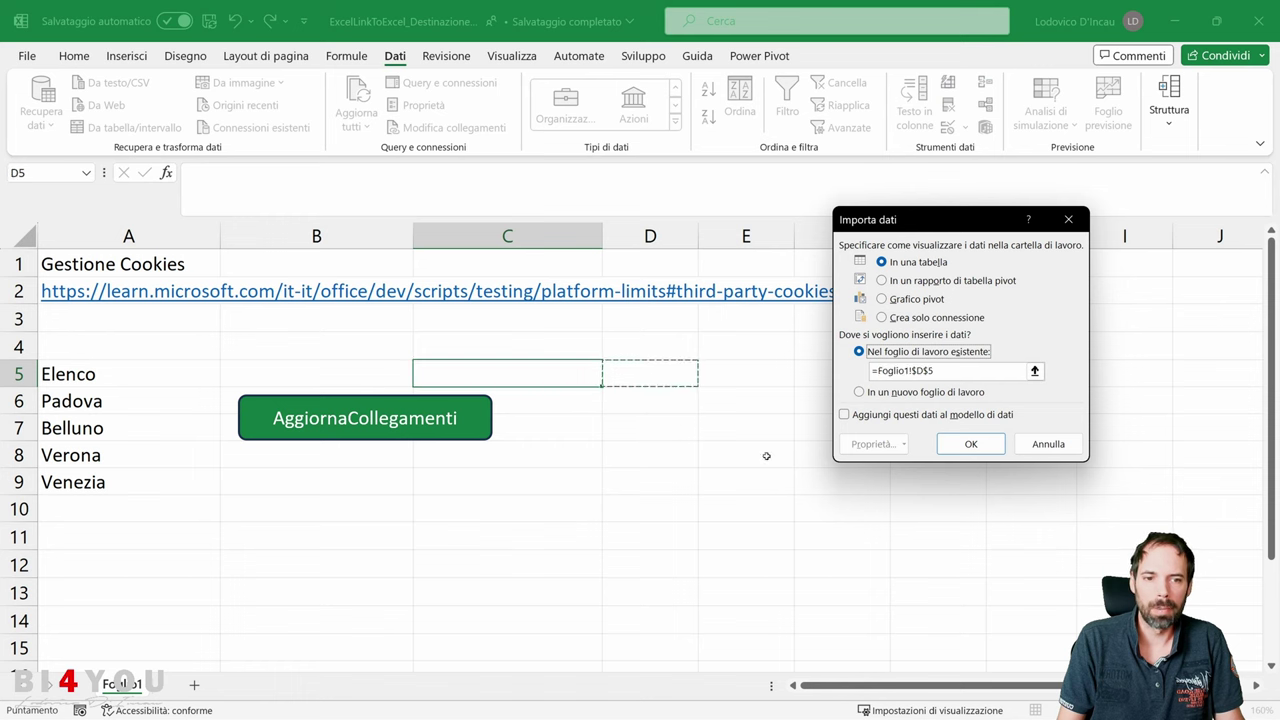
pyautogui.click(970, 444)
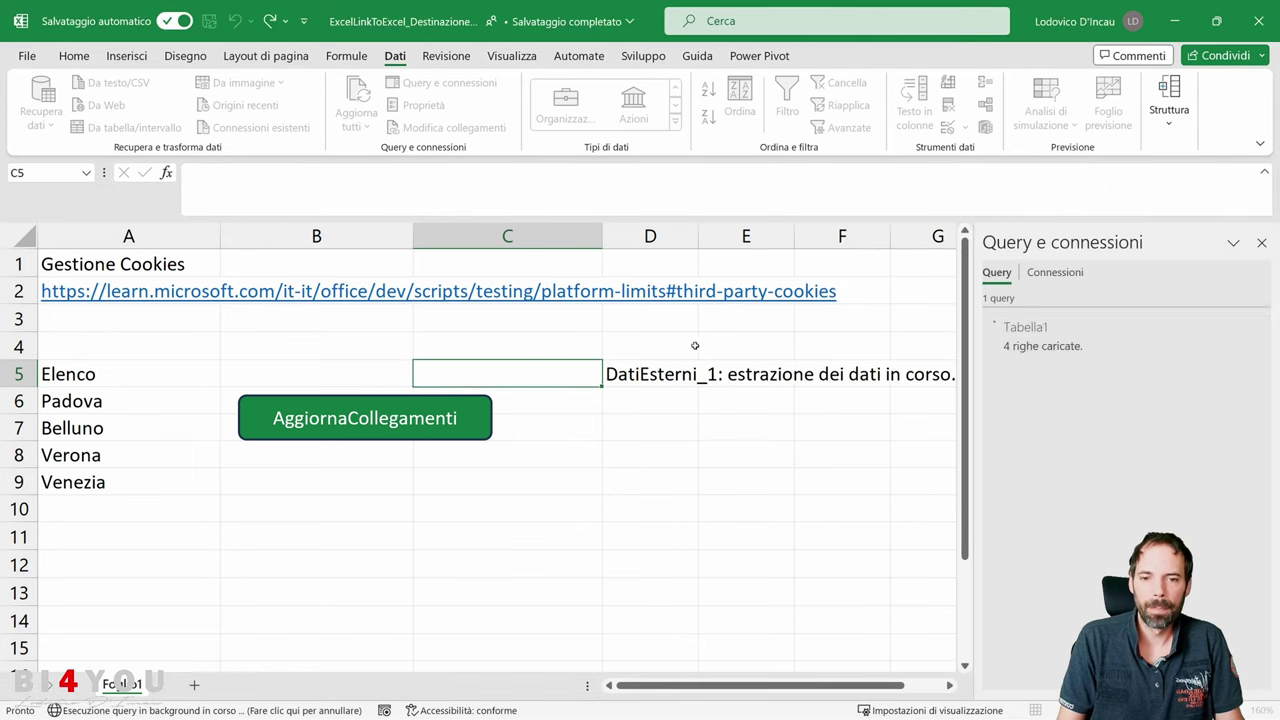
pyautogui.click(645, 375)
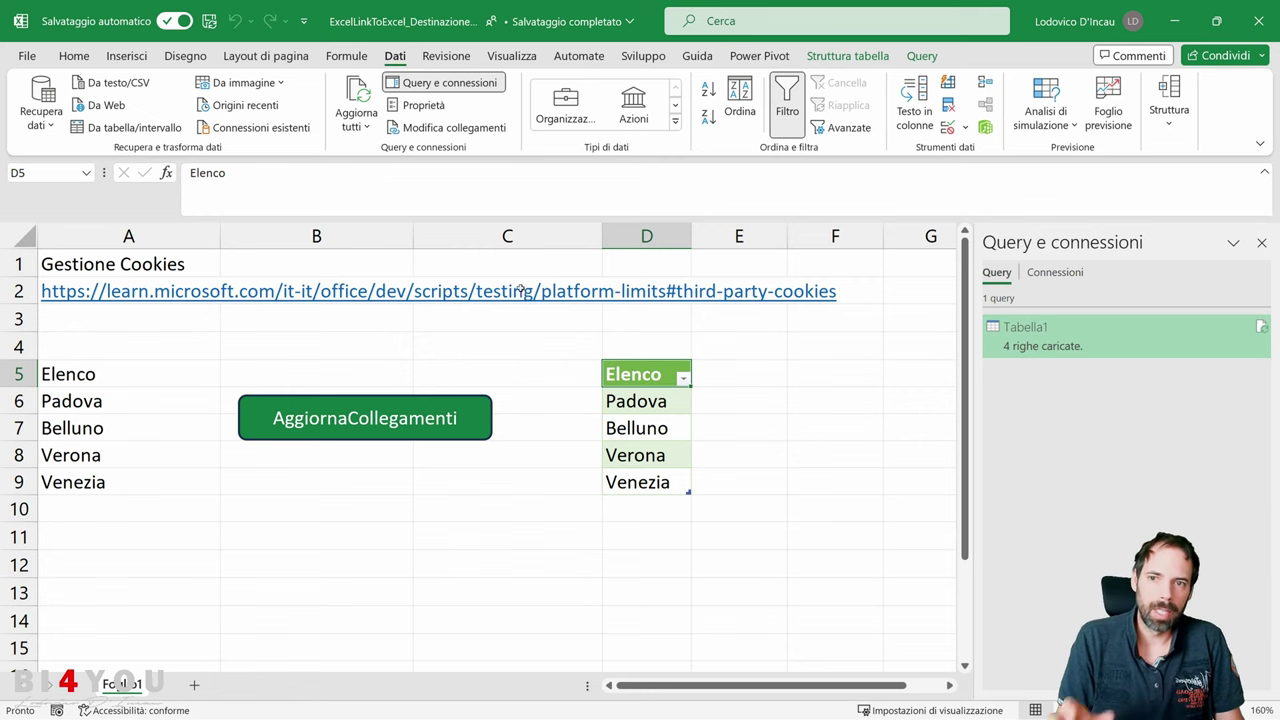
pyautogui.click(357, 92)
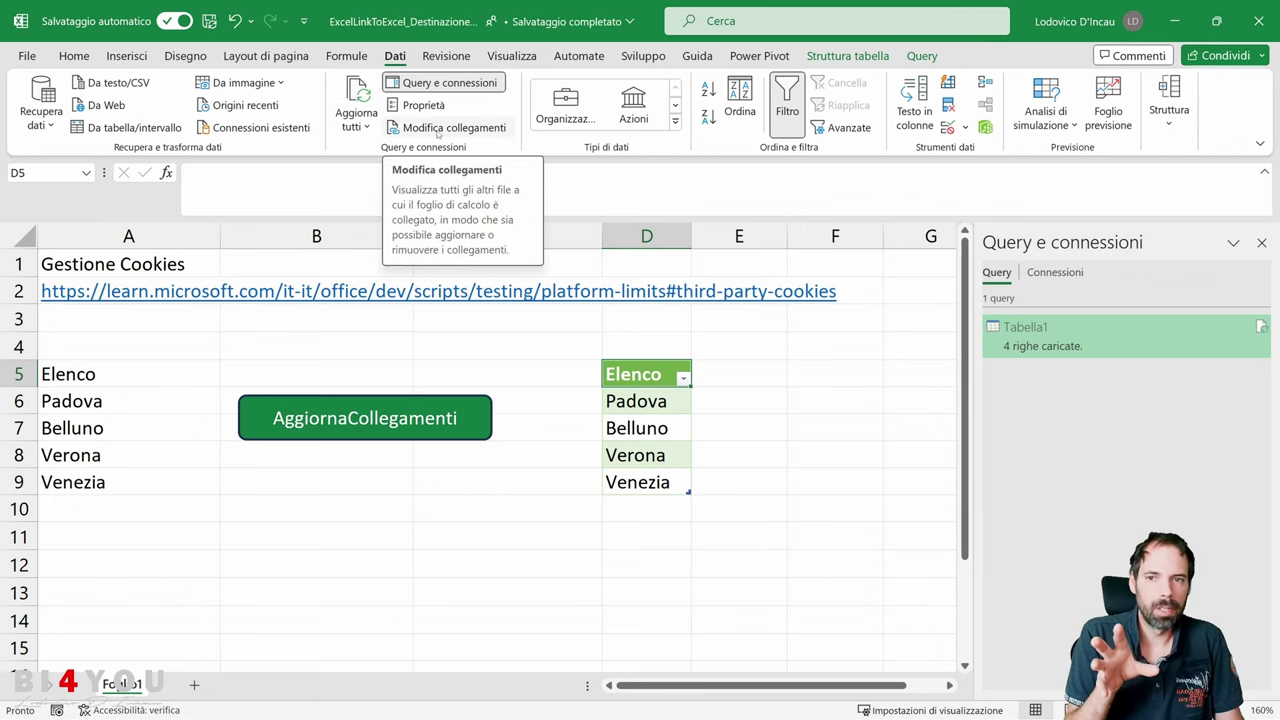
# Review the external link to ExcelLinkToExcel_Sorgente.xlsx in Modifica collegamenti, then close it.
pyautogui.click(440, 128)
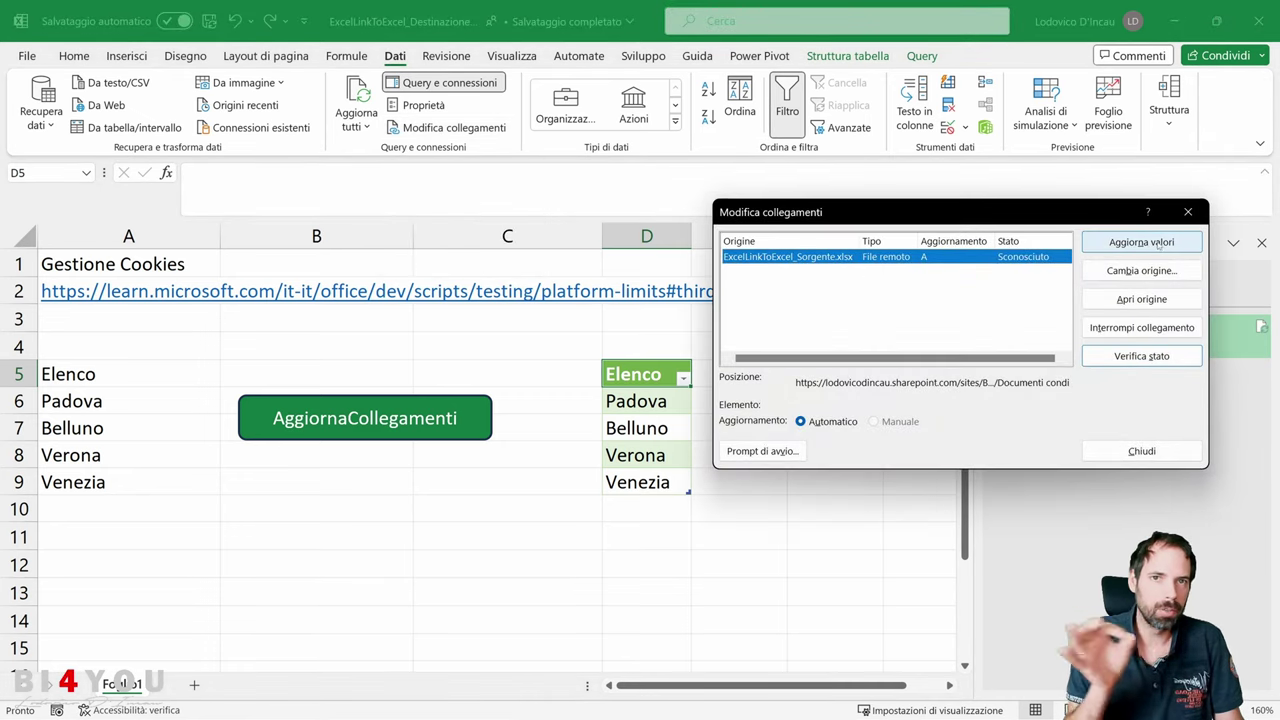
pyautogui.moveTo(1042, 216); pyautogui.dragTo(854, 201)
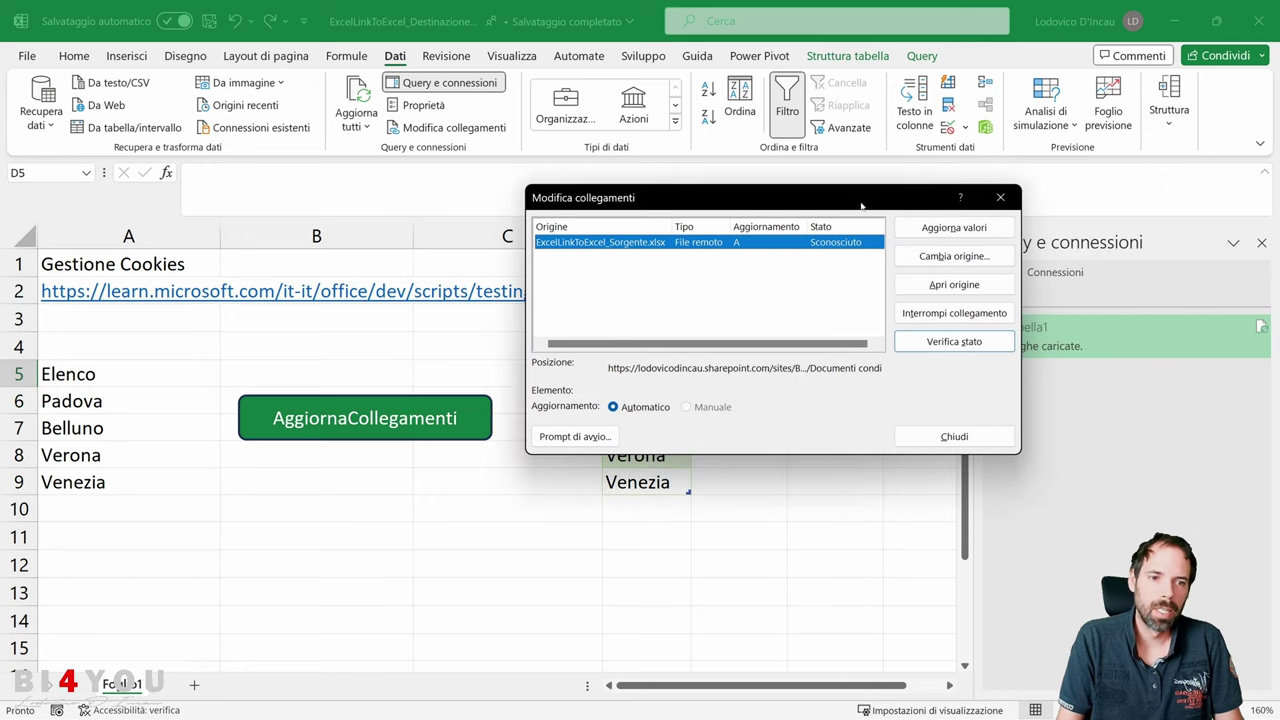
pyautogui.click(1000, 197)
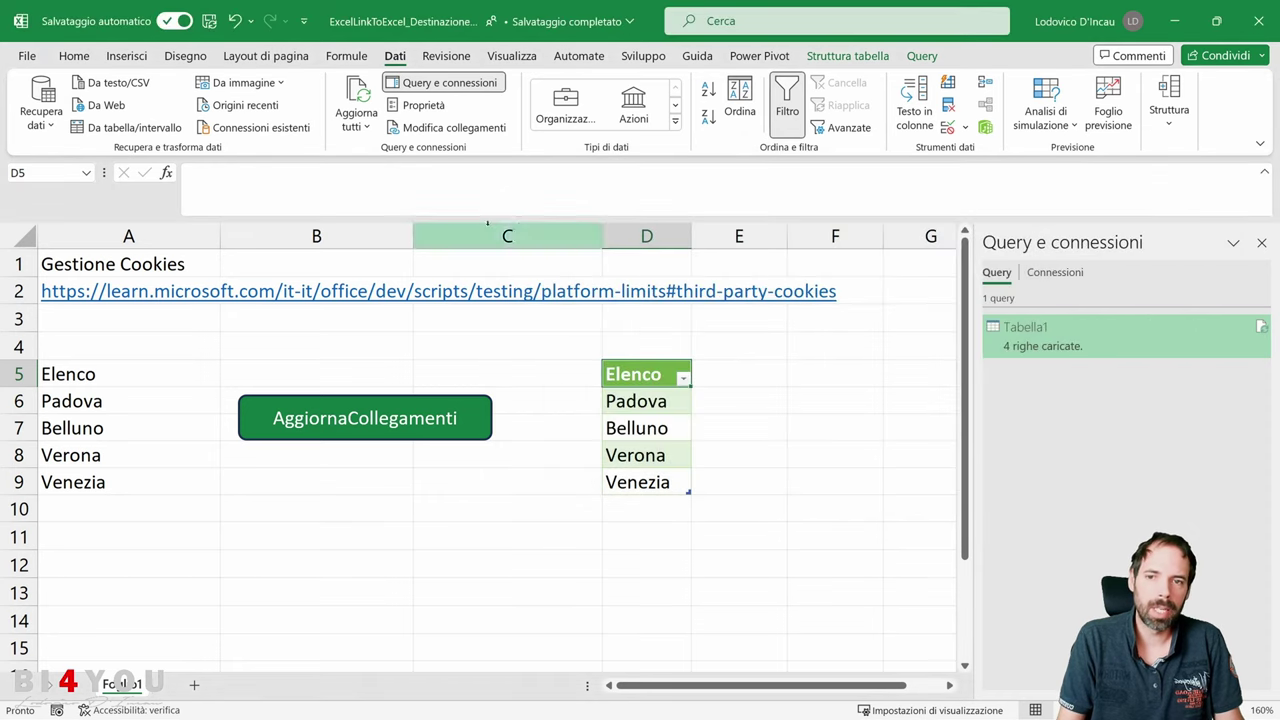
# Check the loaded Elenco table at D5 and switch to the Sviluppo tab.
pyautogui.click(650, 378)
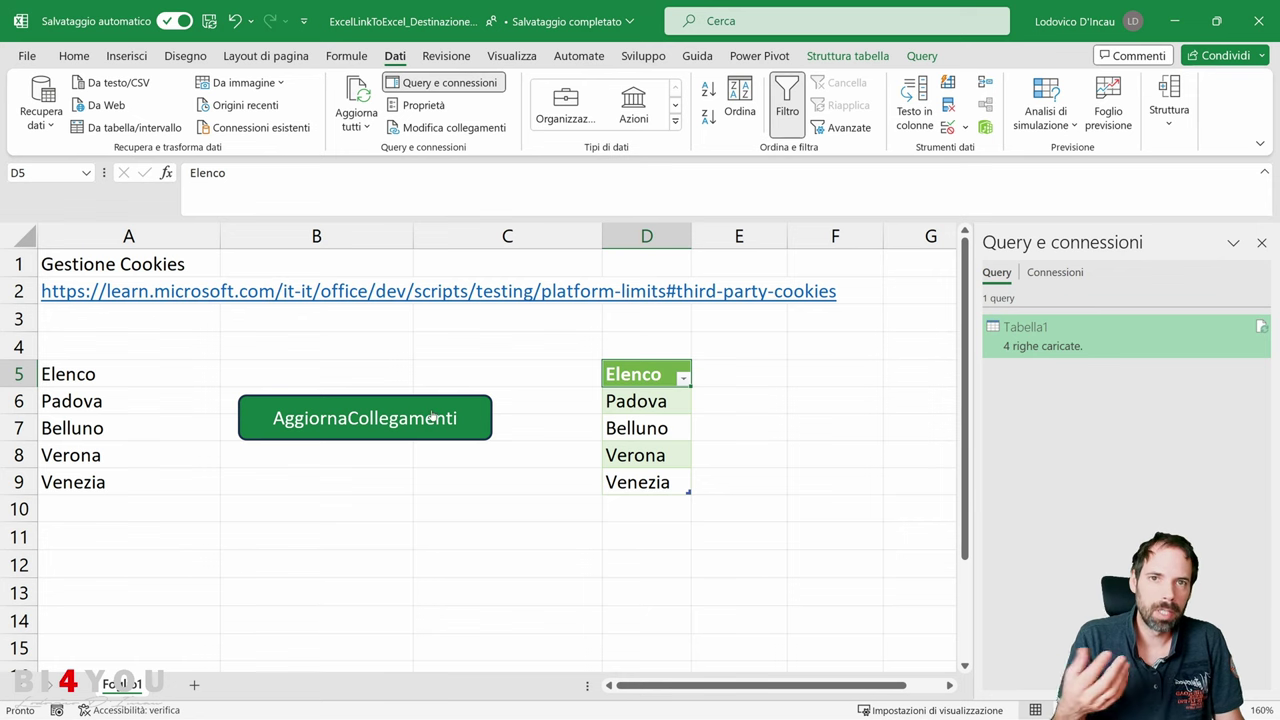
pyautogui.click(578, 343)
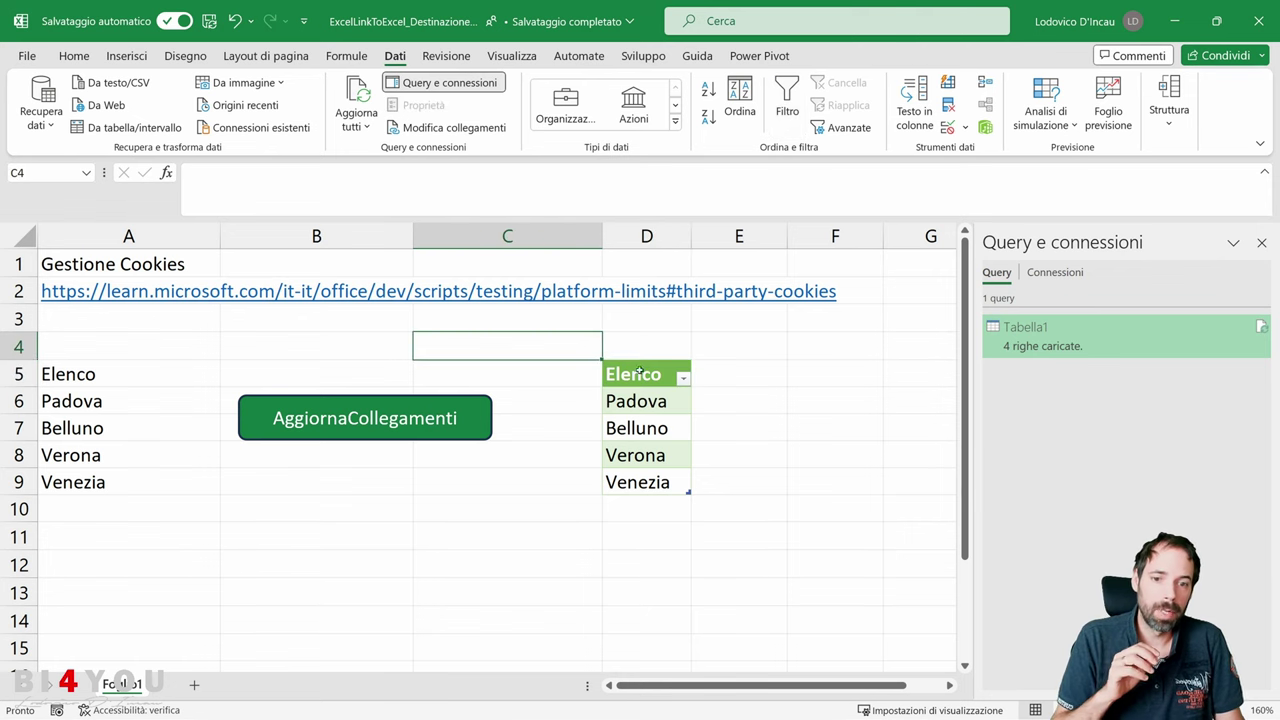
pyautogui.click(650, 376)
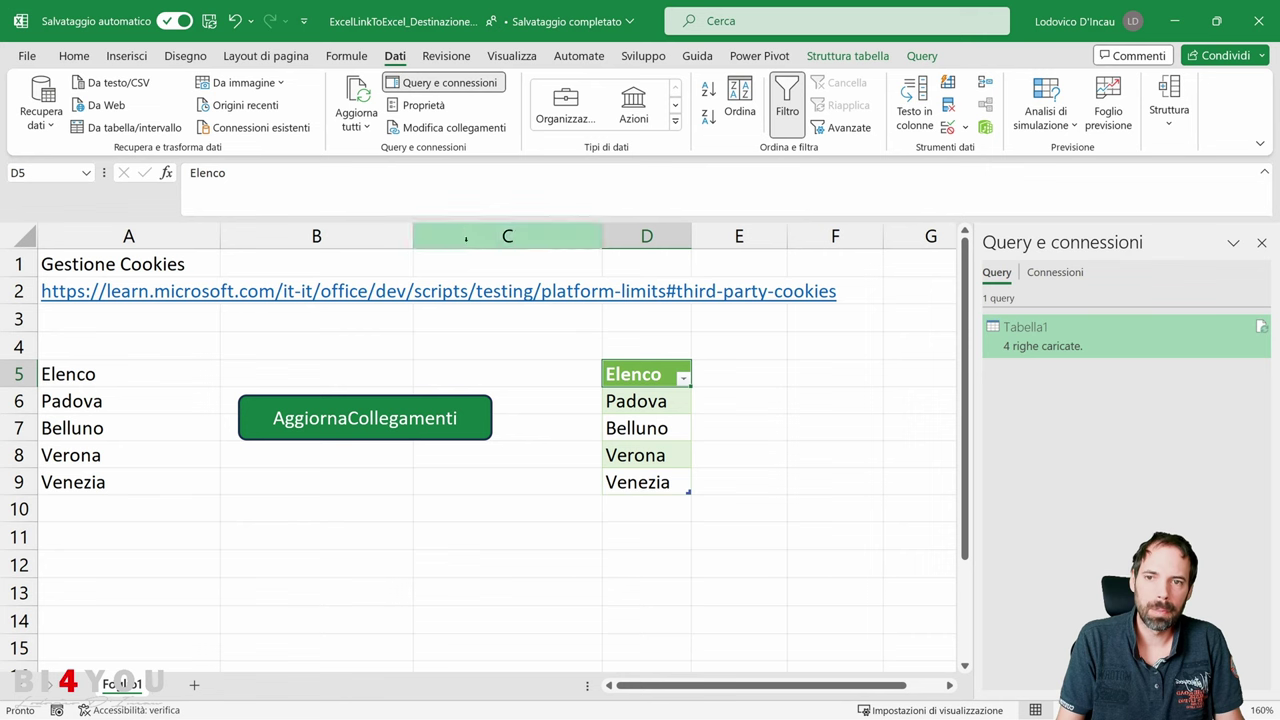
pyautogui.click(725, 347)
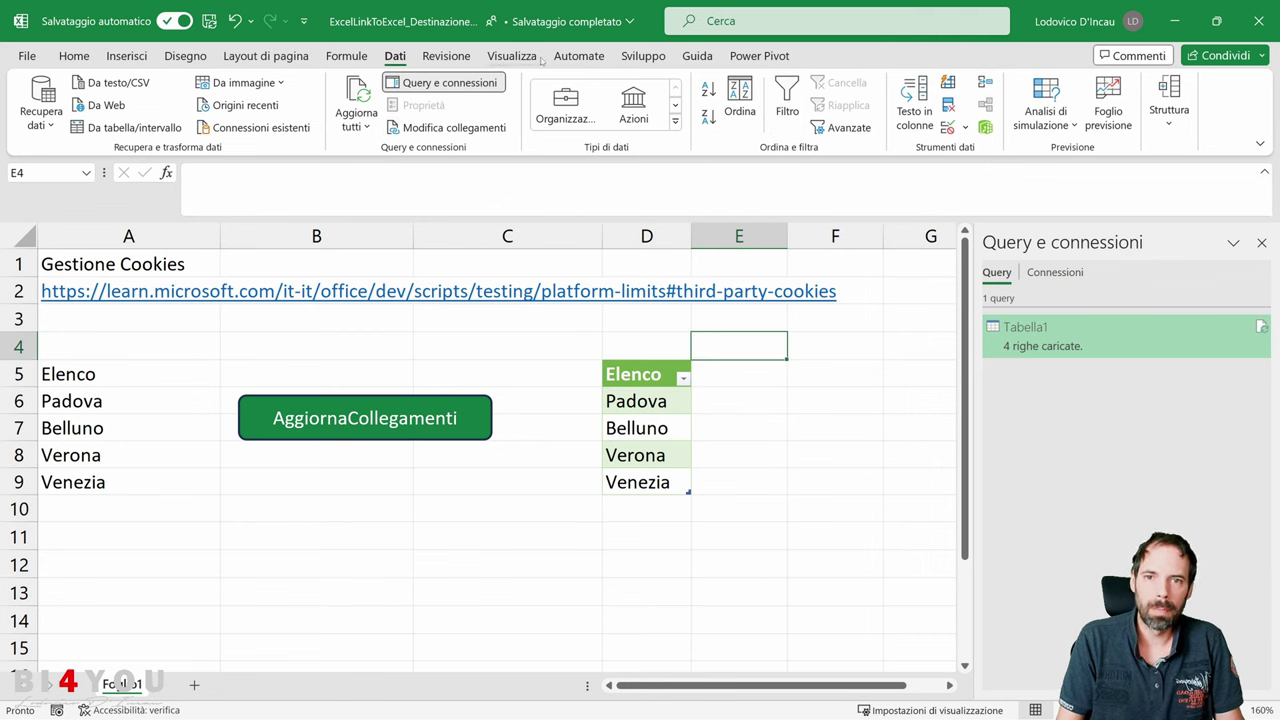
pyautogui.click(643, 56)
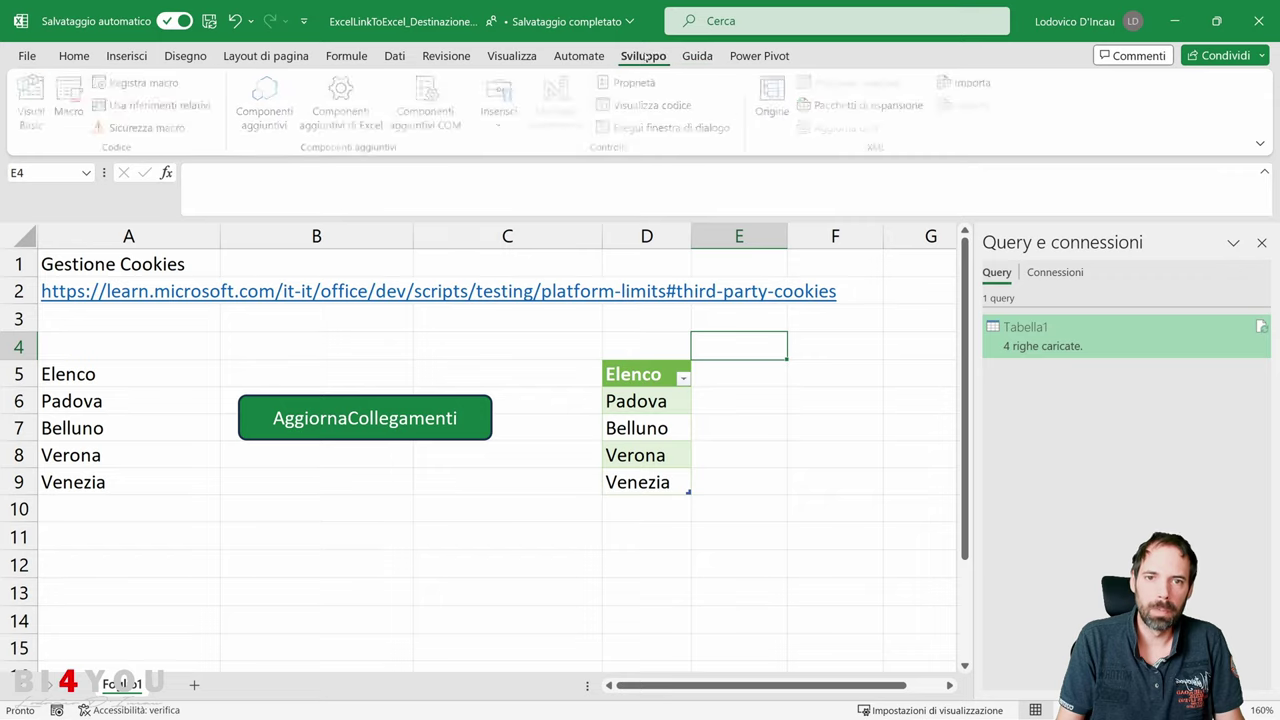
# Open Excel Options at the Personalizzazione barra multifunzione page.
pyautogui.click(28, 56)
pyautogui.click(55, 688)
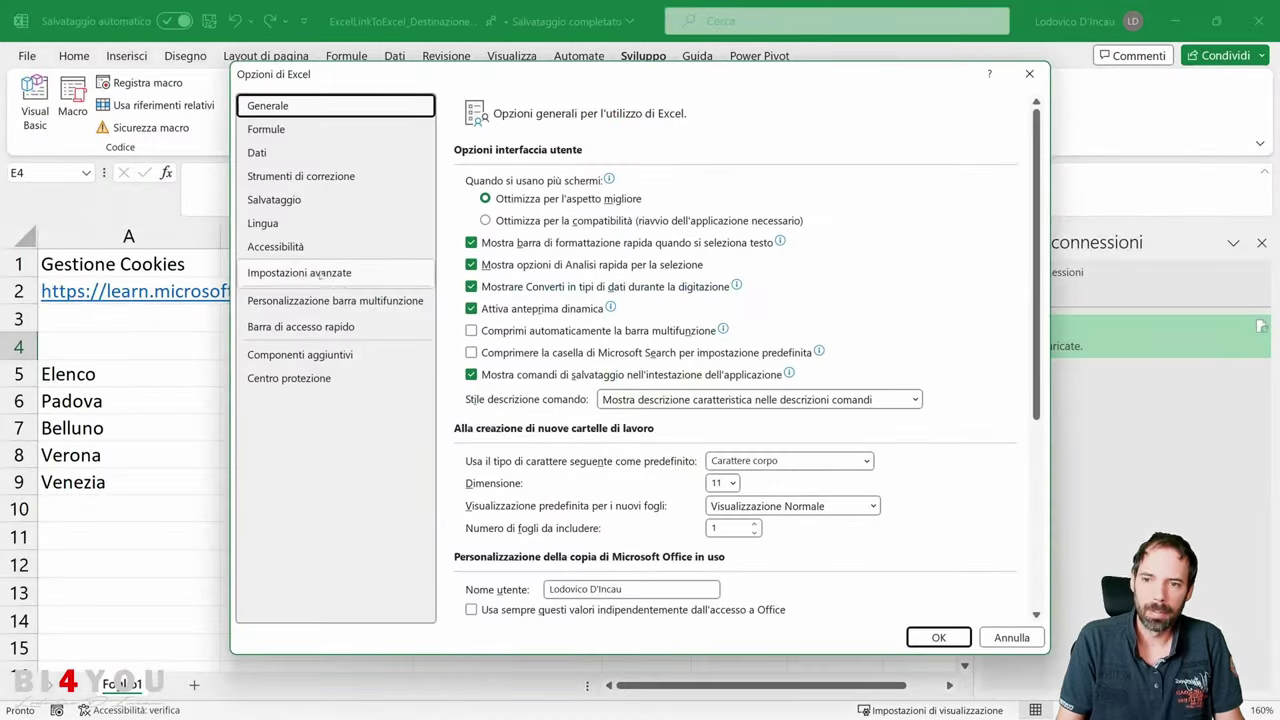
pyautogui.click(302, 274)
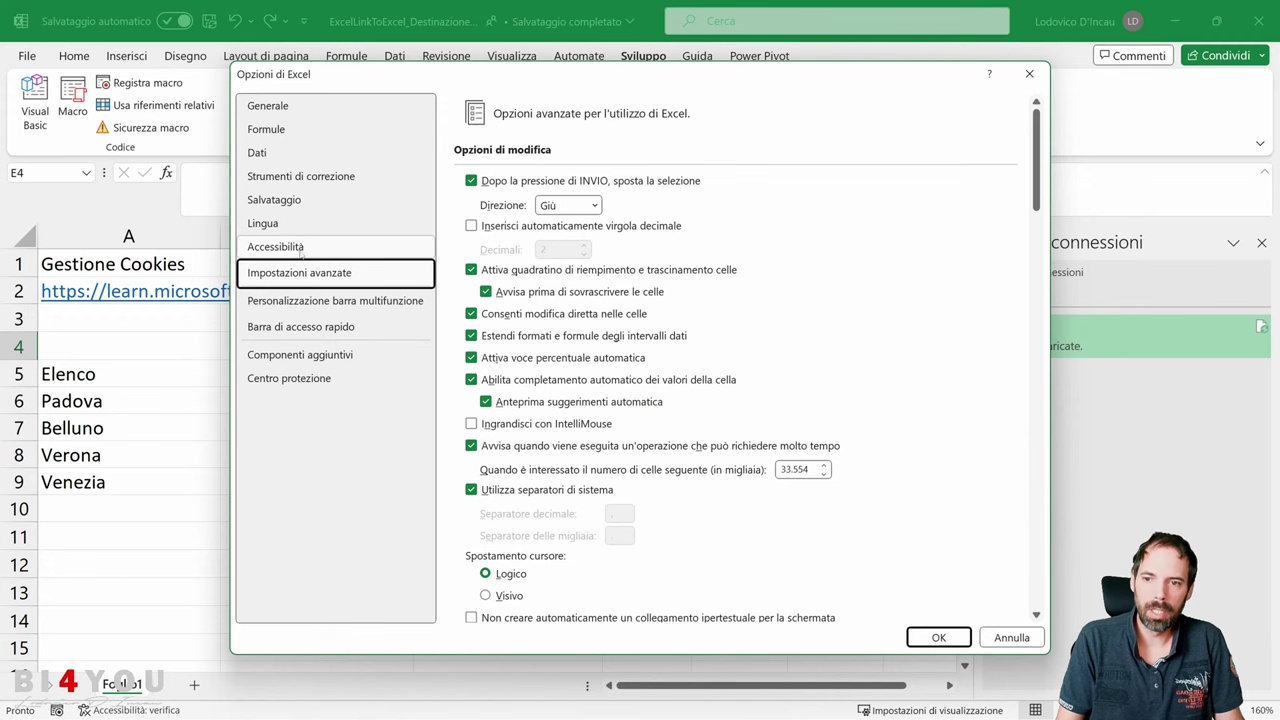
pyautogui.click(309, 303)
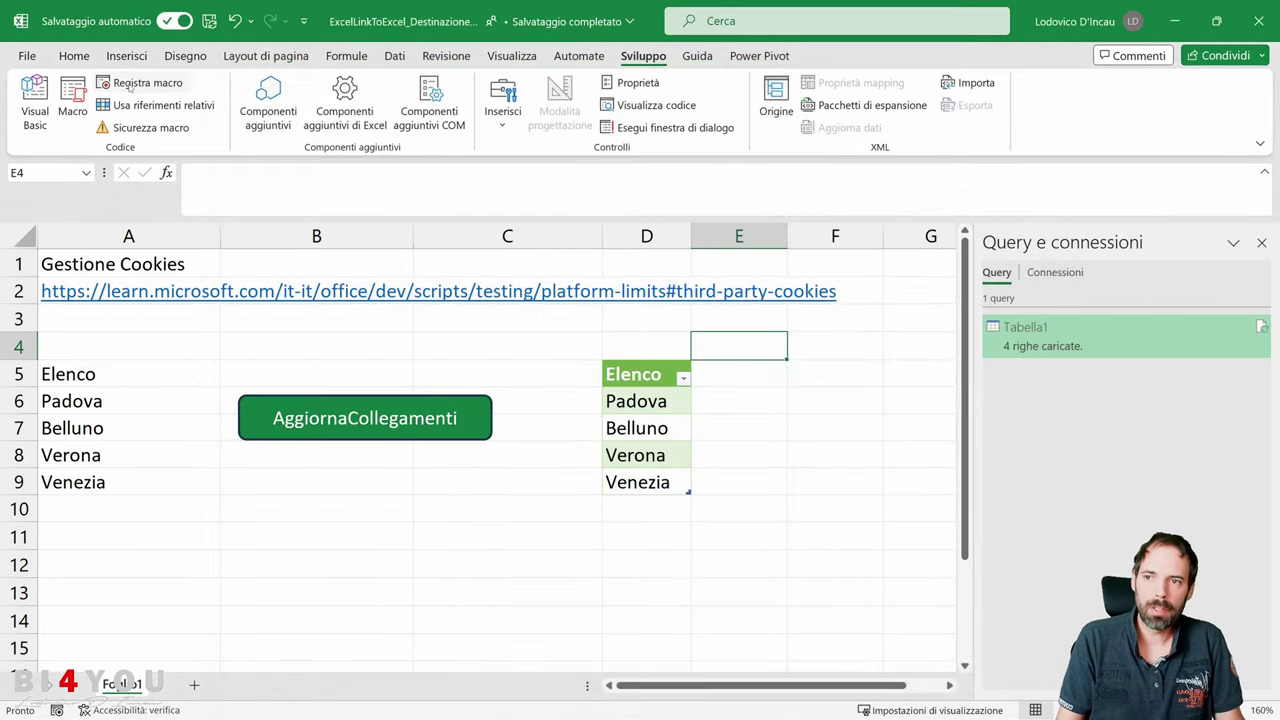
# Record a macro named Aggiorna that runs Dati > Aggiorna tutti, then open Visual Basic.
pyautogui.click(147, 82)
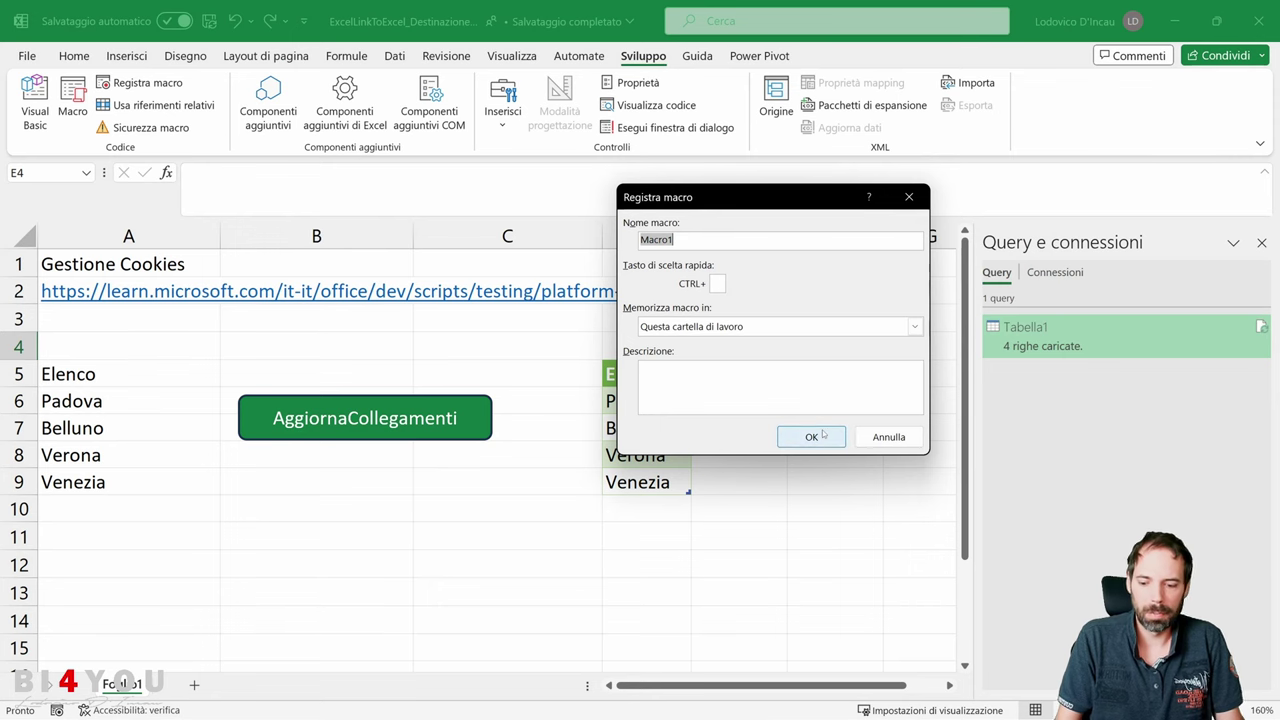
pyautogui.write('Aggiorna')
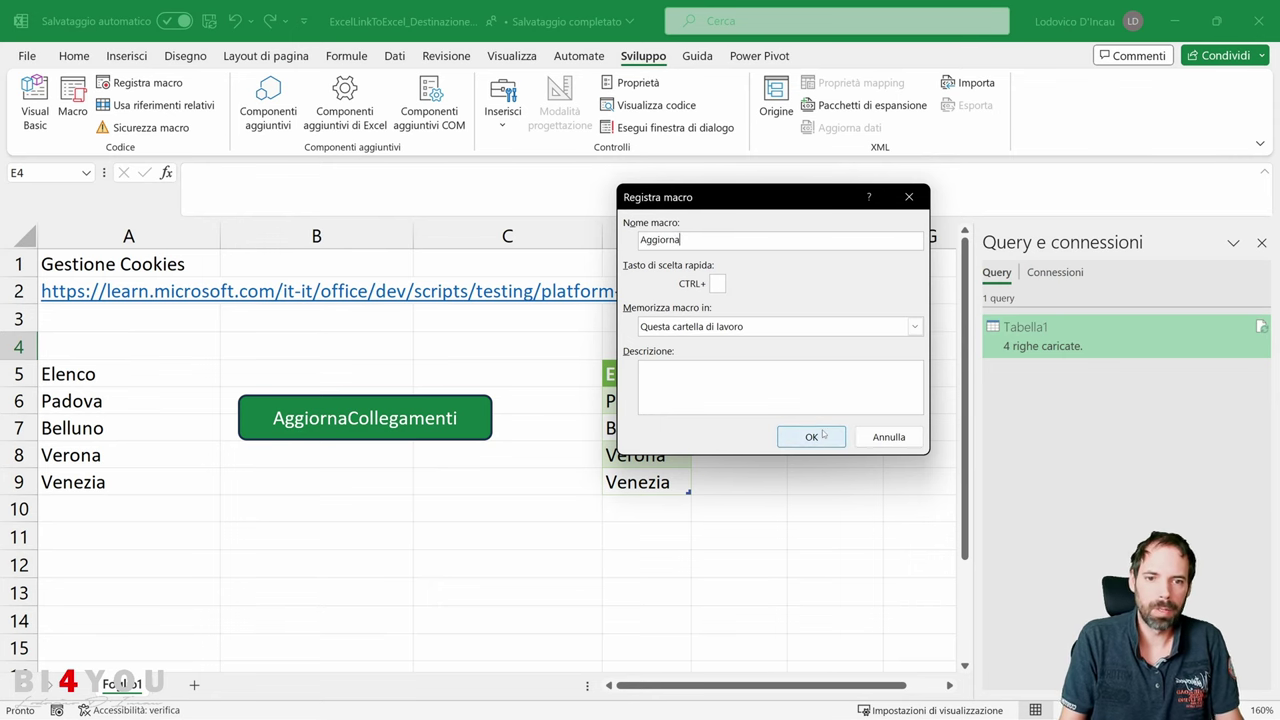
pyautogui.click(811, 436)
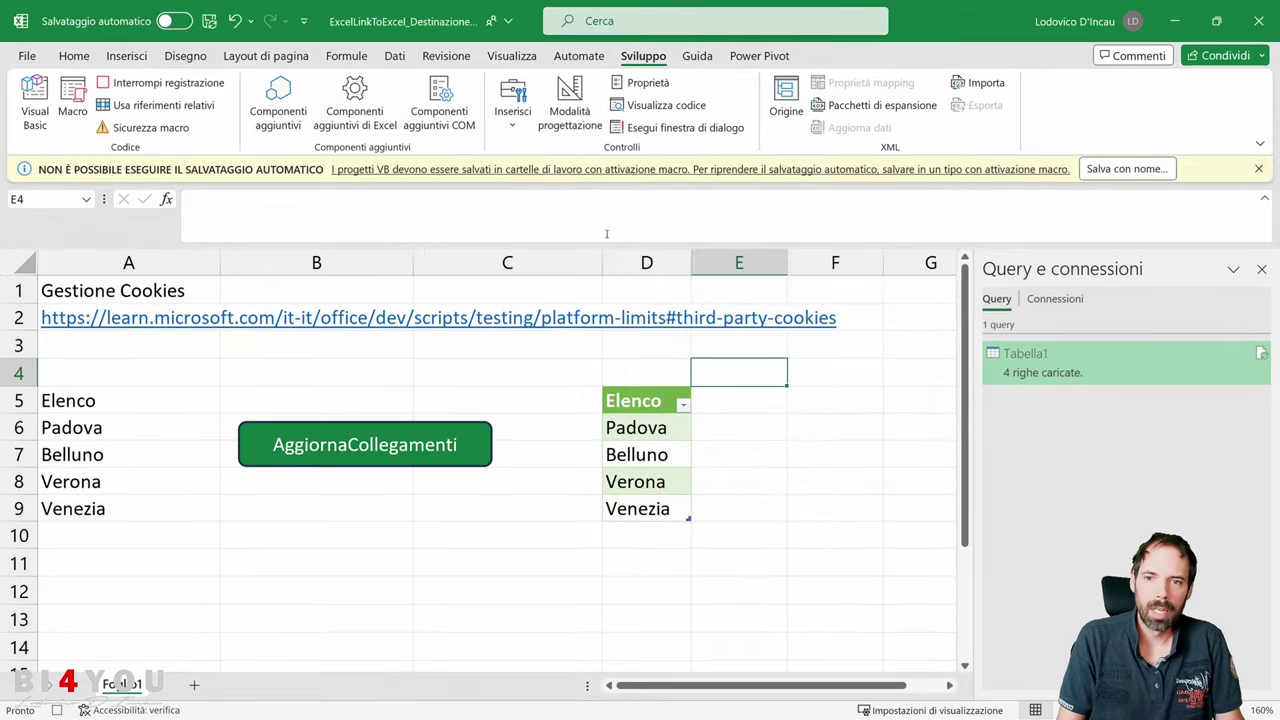
pyautogui.click(394, 57)
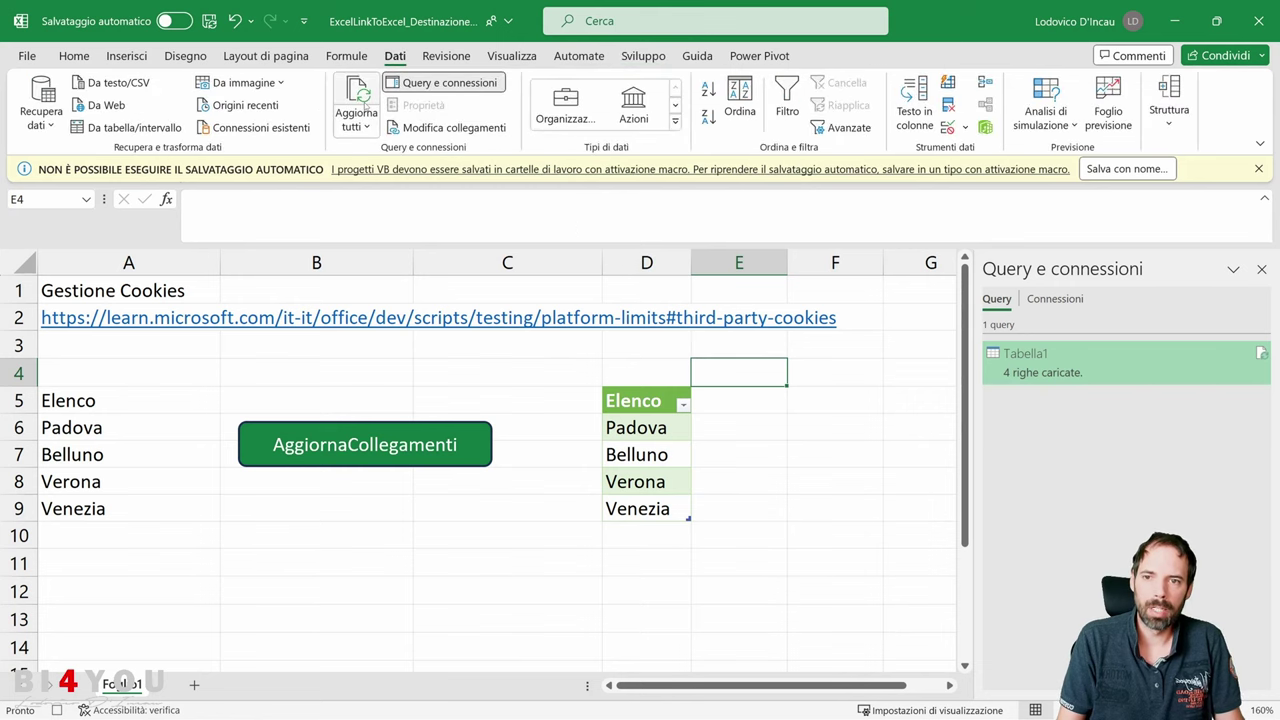
pyautogui.click(366, 105)
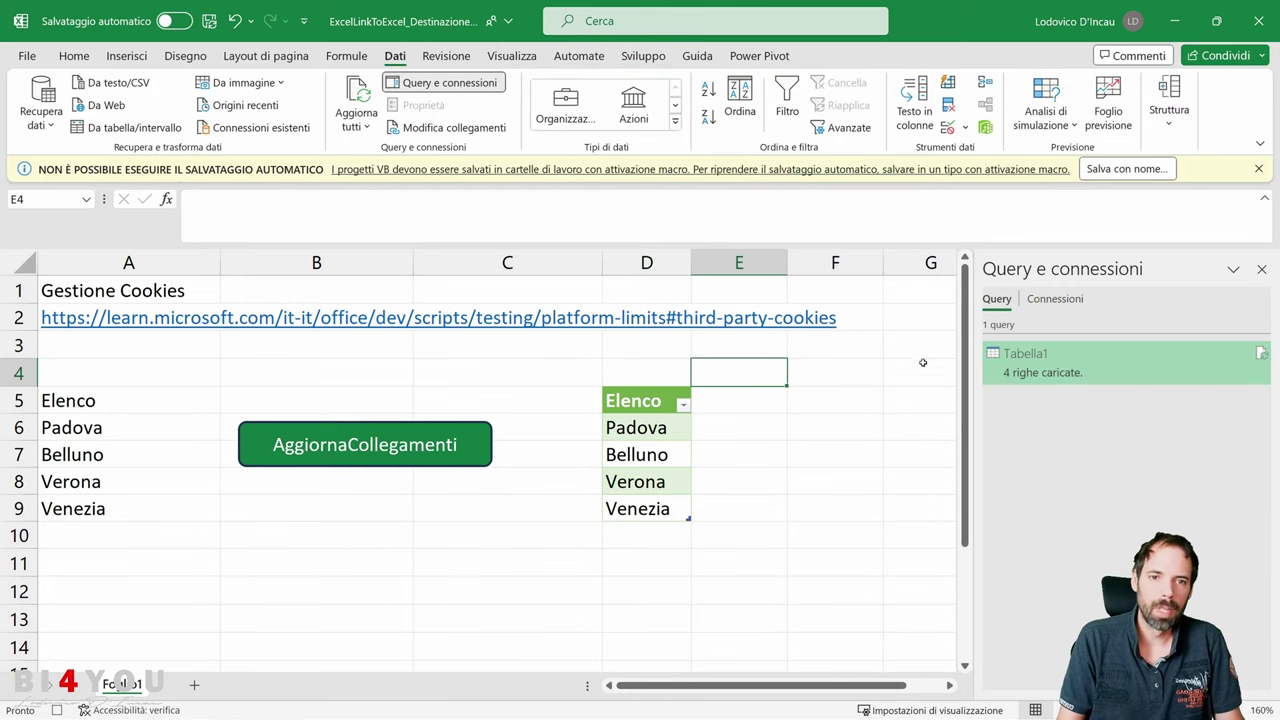
pyautogui.click(57, 708)
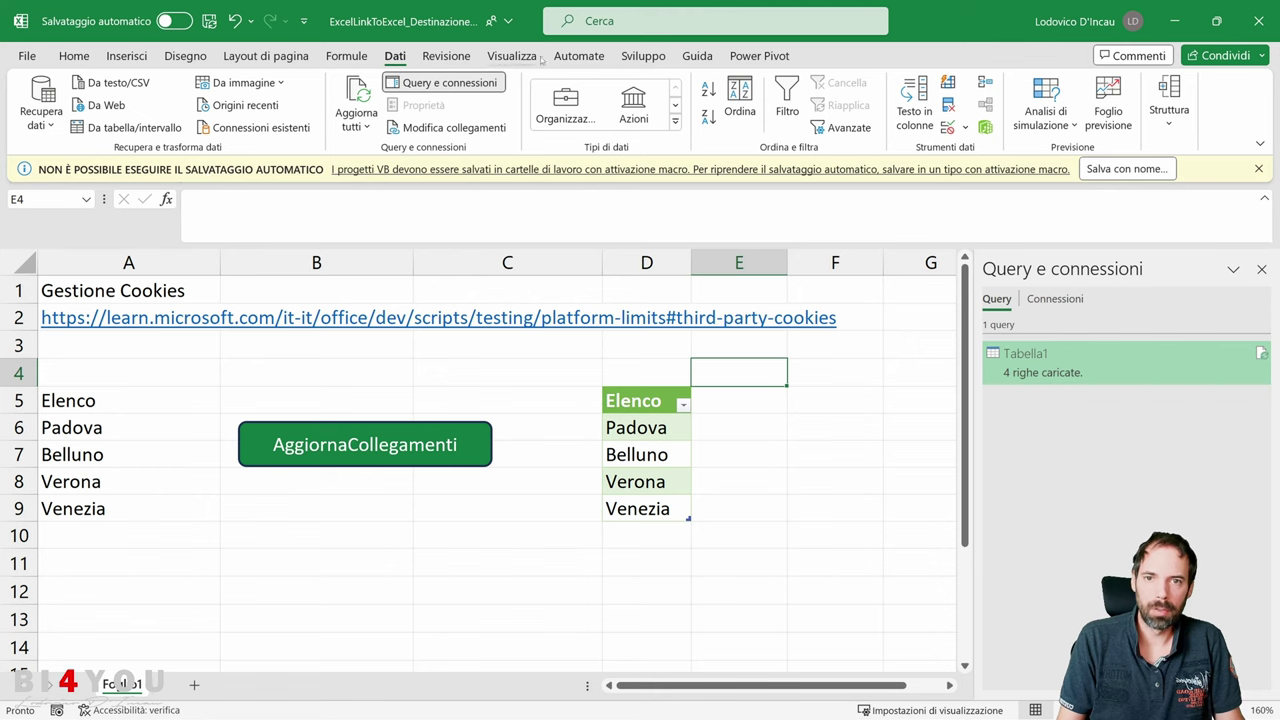
pyautogui.click(643, 56)
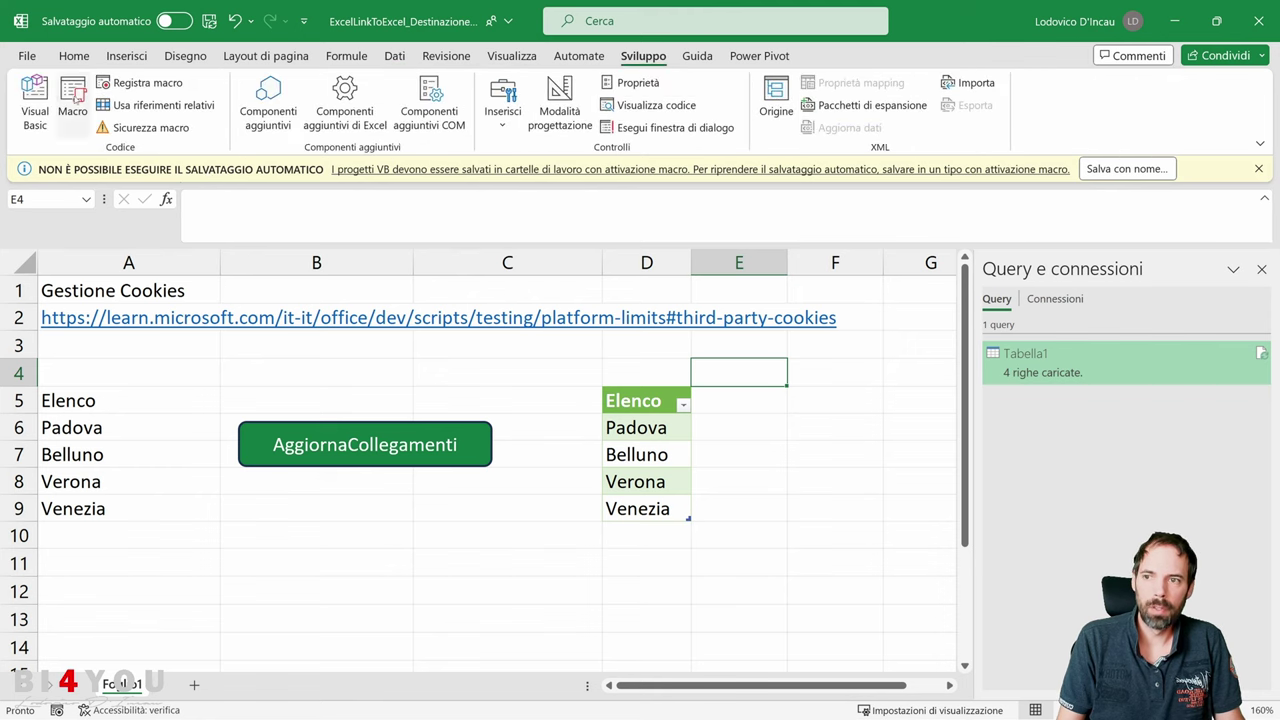
pyautogui.click(40, 98)
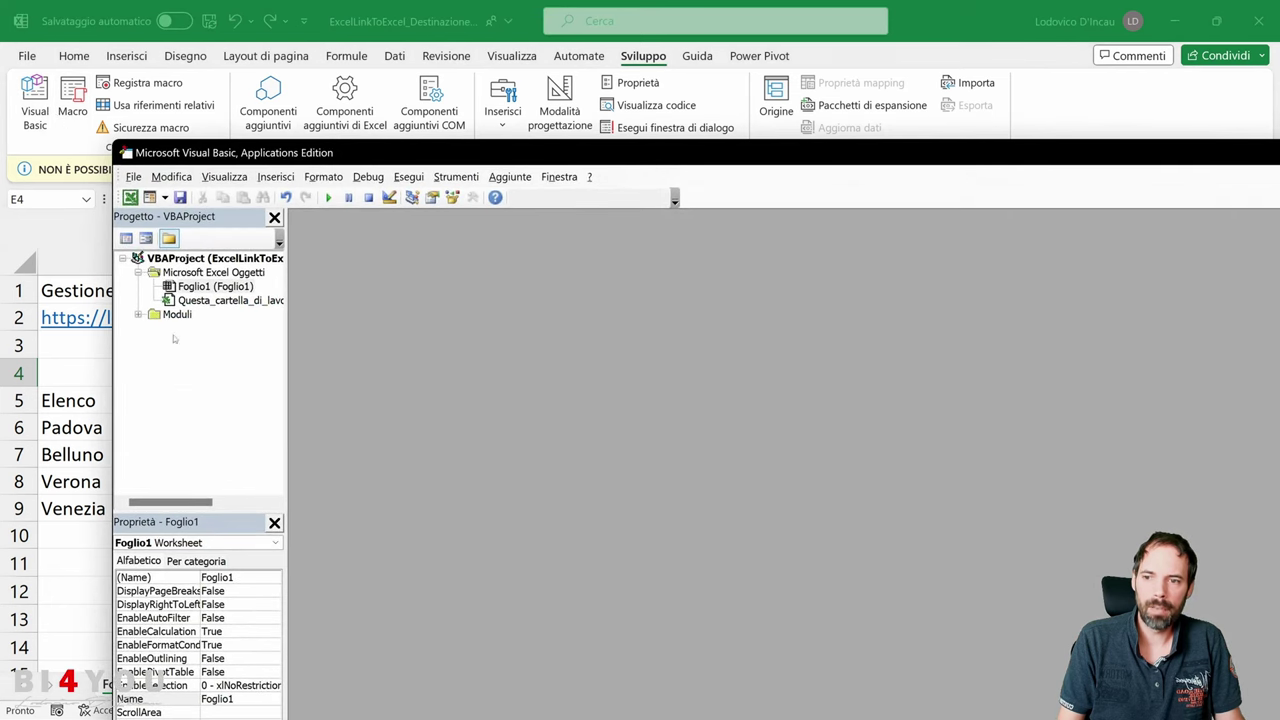
# Open Modulo1 under Moduli, inspect its ActiveWorkbook.RefreshAll line, and close the VBA editor.
pyautogui.doubleClick(177, 314)
pyautogui.doubleClick(196, 328)
pyautogui.moveTo(370, 322); pyautogui.dragTo(375, 293)
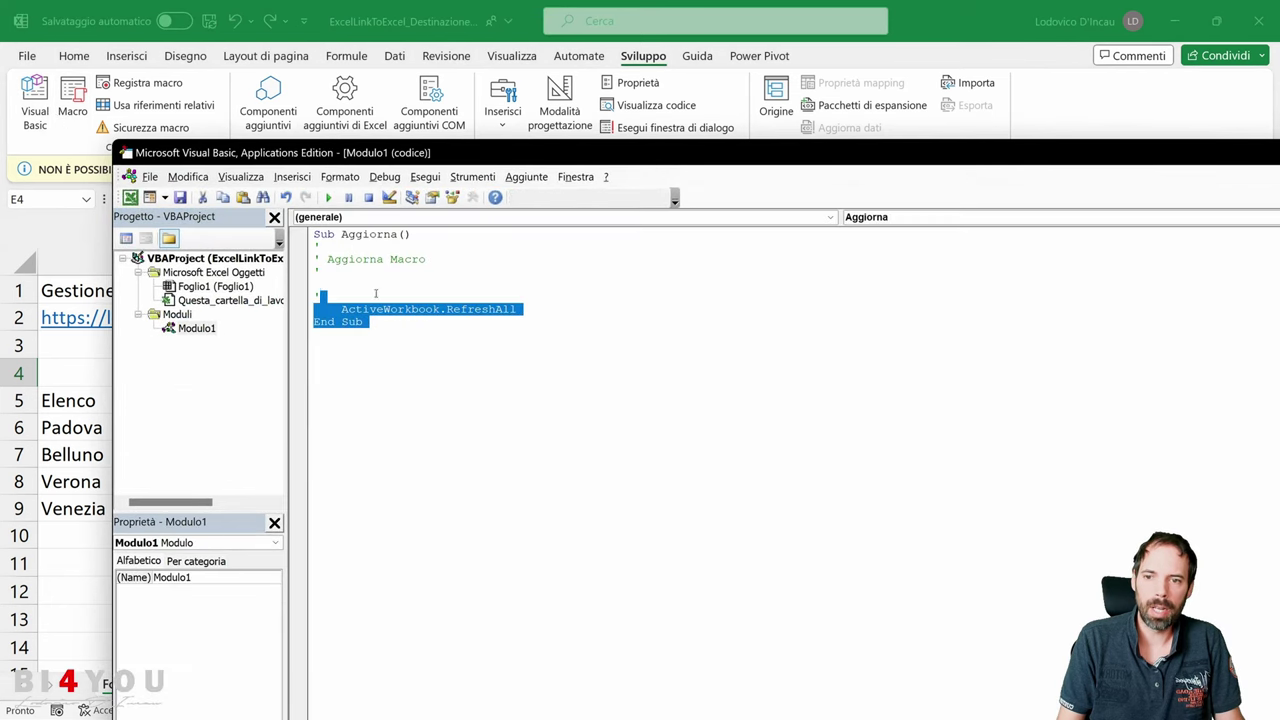
pyautogui.hotkey('ctrl', 'a')
pyautogui.click(560, 309)
pyautogui.hotkey('shift', 'Up')
pyautogui.hotkey('shift', 'Up')
pyautogui.hotkey('shift', 'Up')
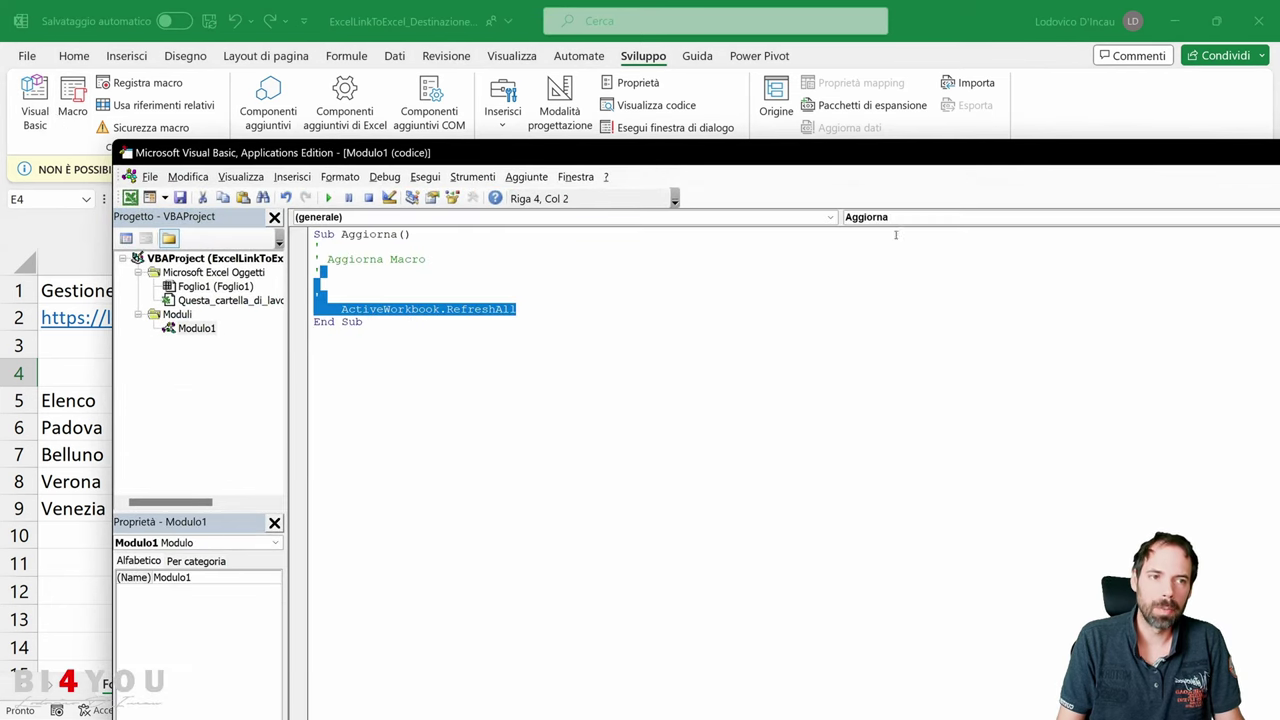
pyautogui.moveTo(1074, 153); pyautogui.dragTo(664, 149)
pyautogui.click(971, 149)
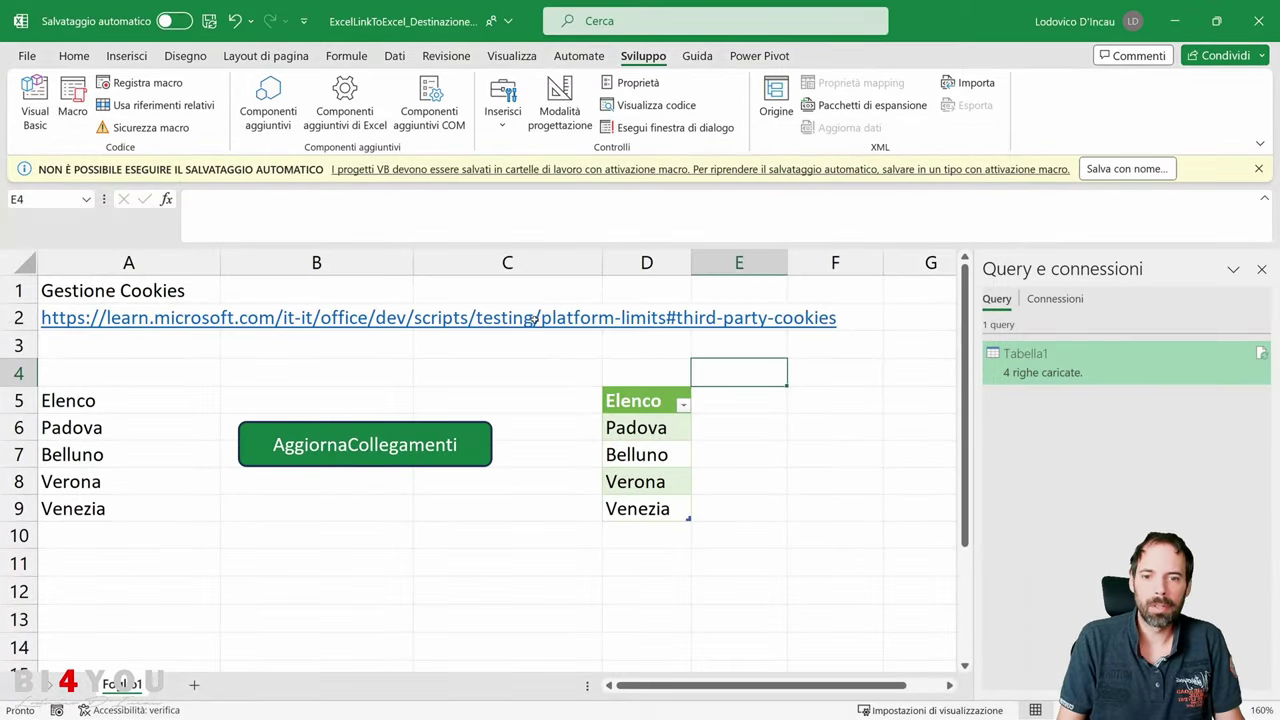
pyautogui.click(494, 360)
# Draw a rectangle shape over cells C3:C4.
pyautogui.click(127, 56)
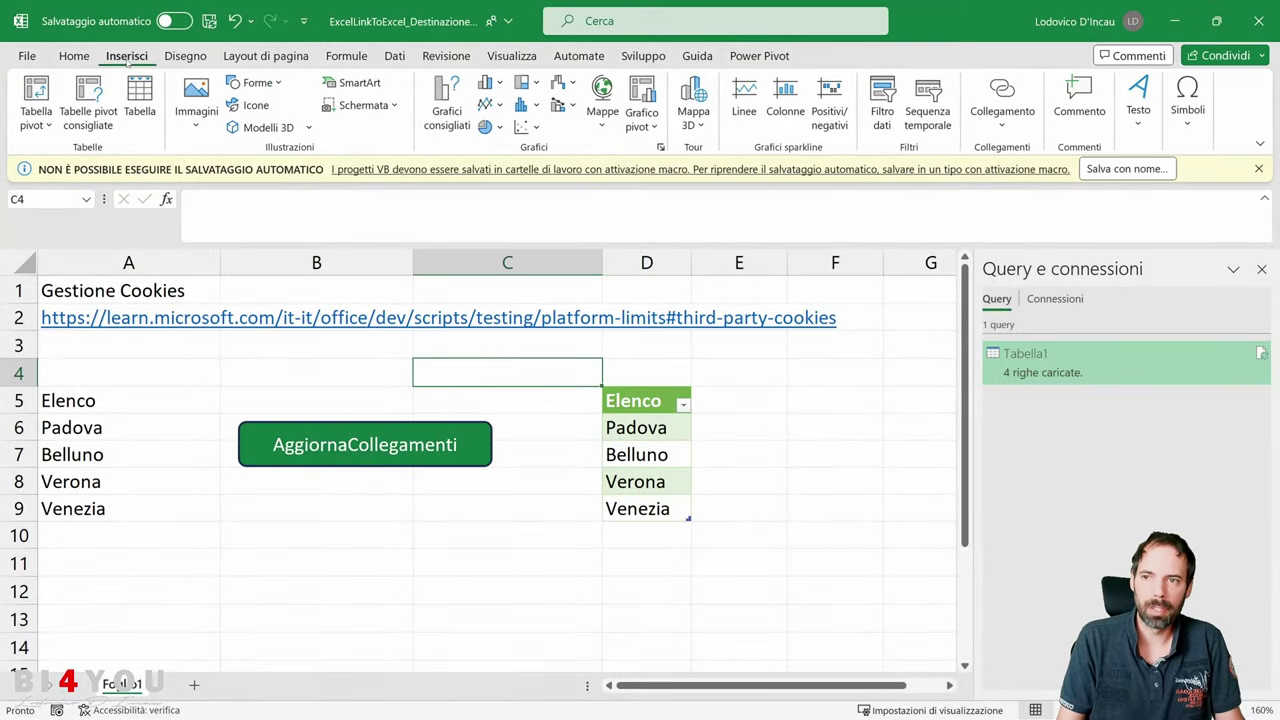
pyautogui.click(253, 82)
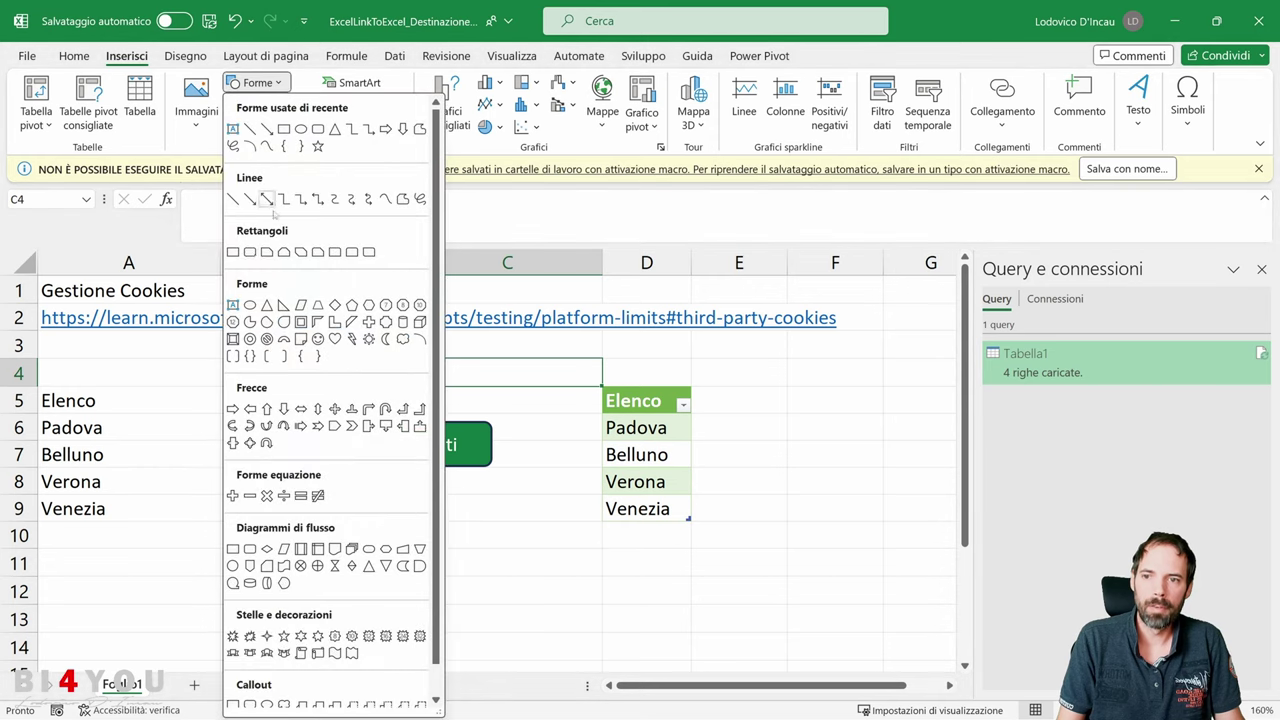
pyautogui.click(250, 252)
pyautogui.moveTo(362, 345); pyautogui.dragTo(544, 393)
# Label the rectangle 'Aggiorna' by editing the text inside it.
pyautogui.click(254, 199)
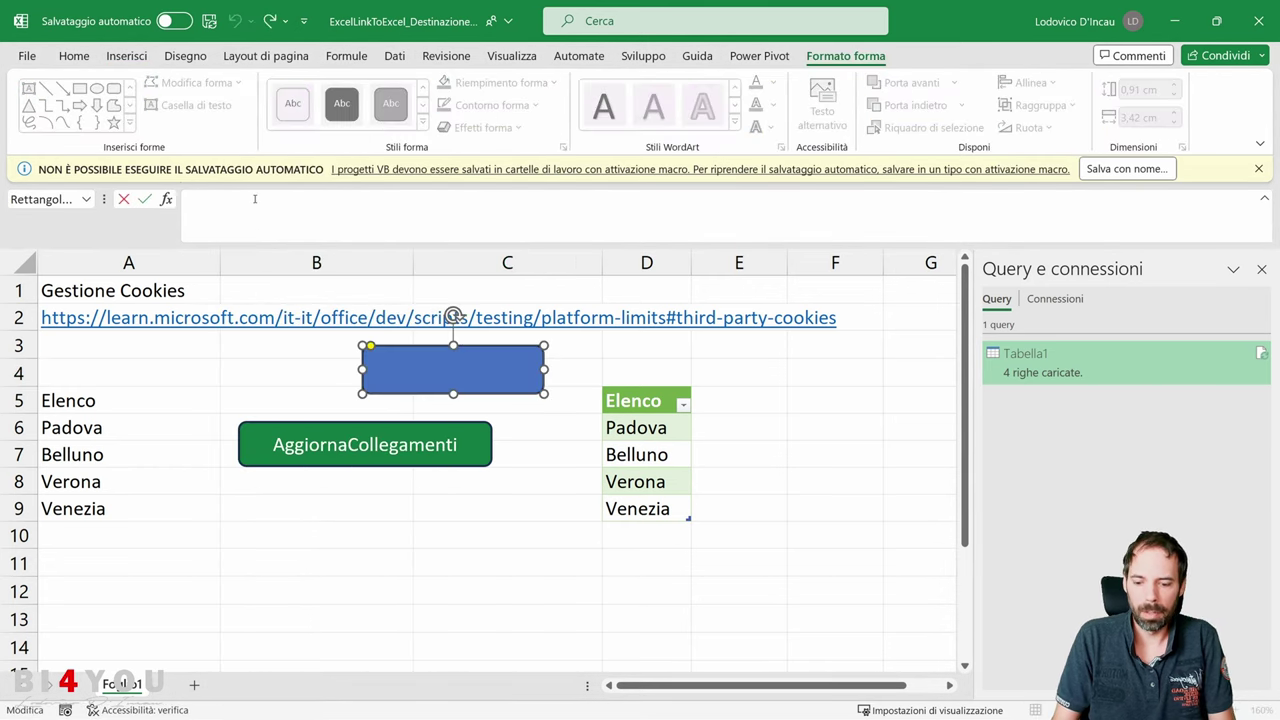
pyautogui.write('Aggiorna')
pyautogui.press('Return')
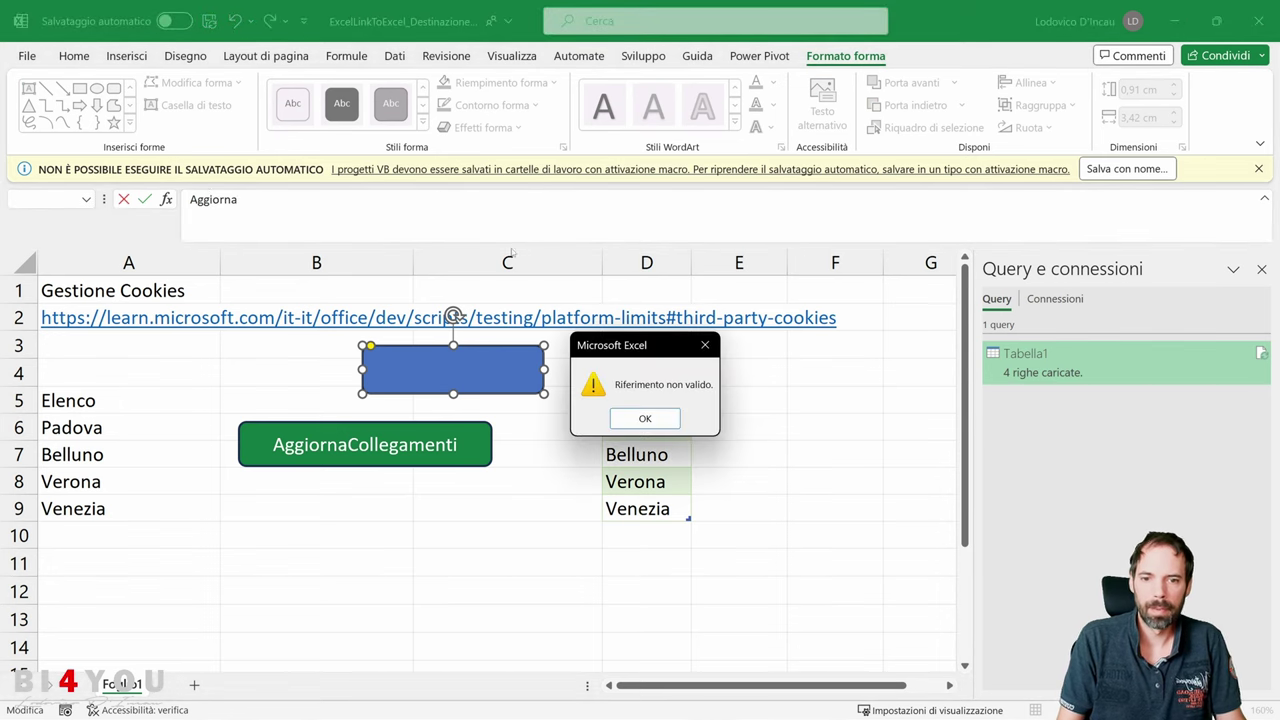
pyautogui.press('Return')
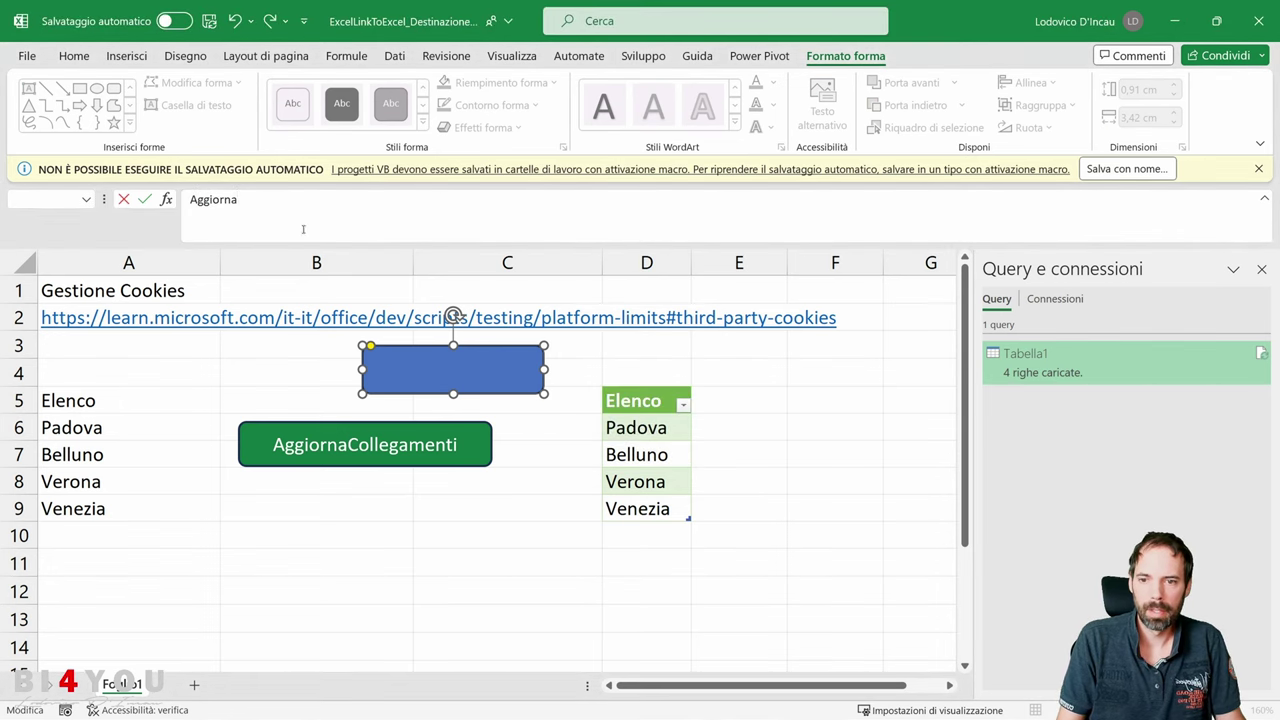
pyautogui.press('Escape')
pyautogui.rightClick(432, 370)
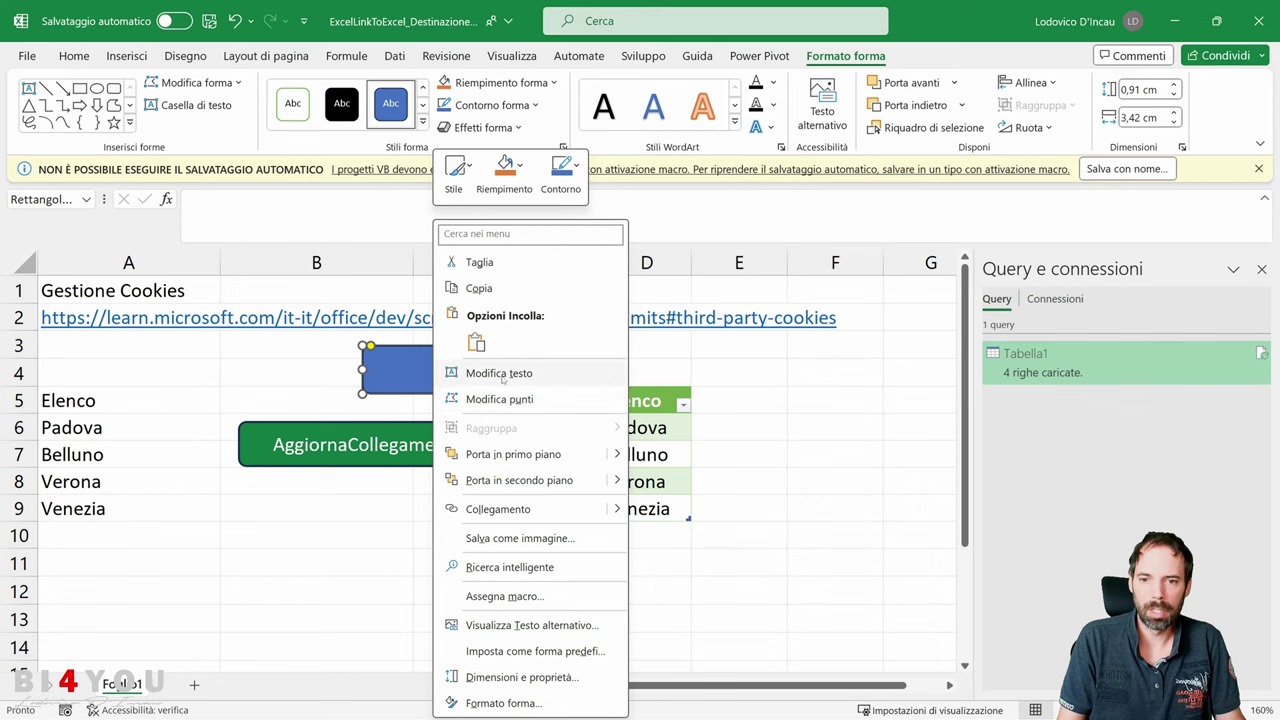
pyautogui.click(502, 371)
pyautogui.write('Aggiorna')
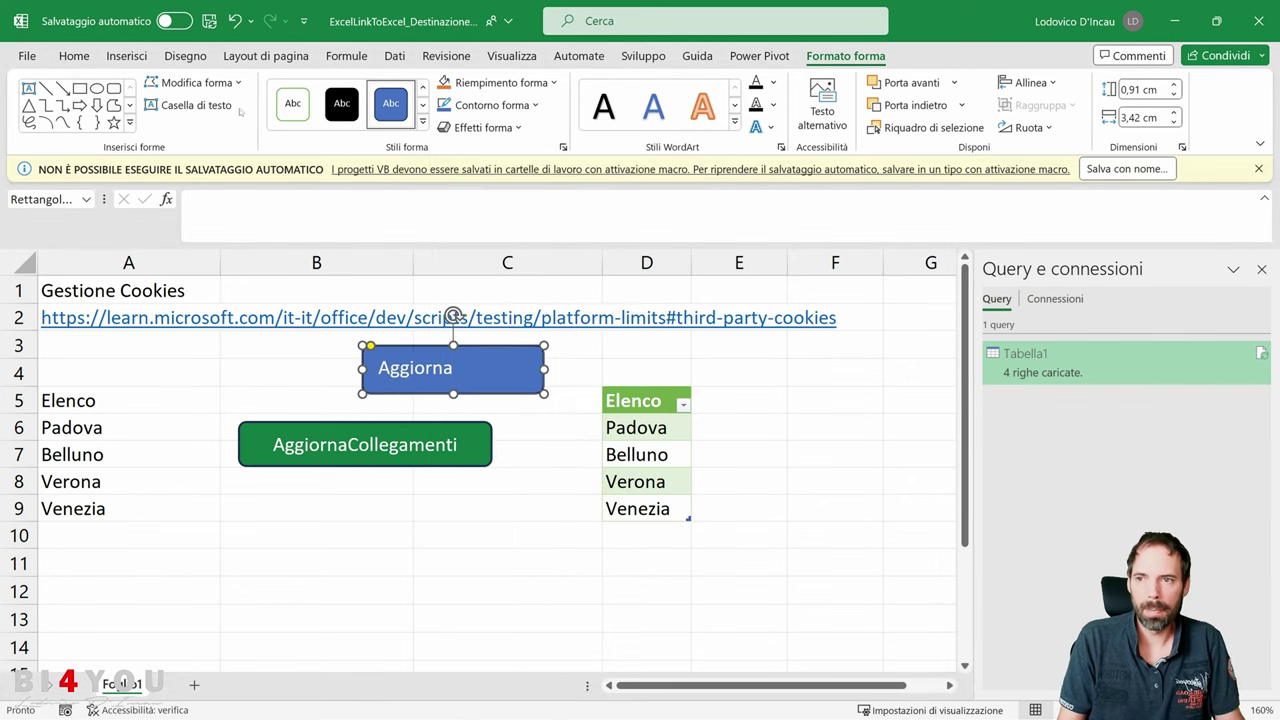
# Centre the Aggiorna label and assign the Aggiorna macro to the shape.
pyautogui.click(78, 57)
pyautogui.click(349, 117)
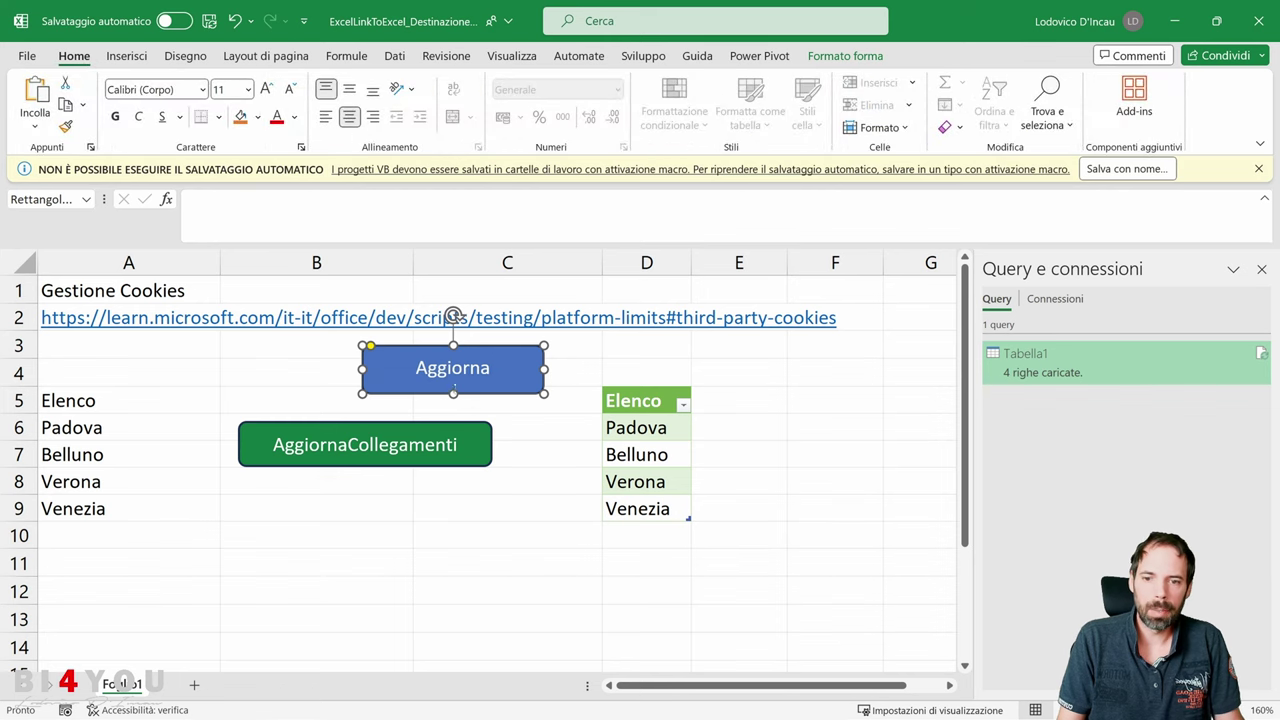
pyautogui.rightClick(482, 386)
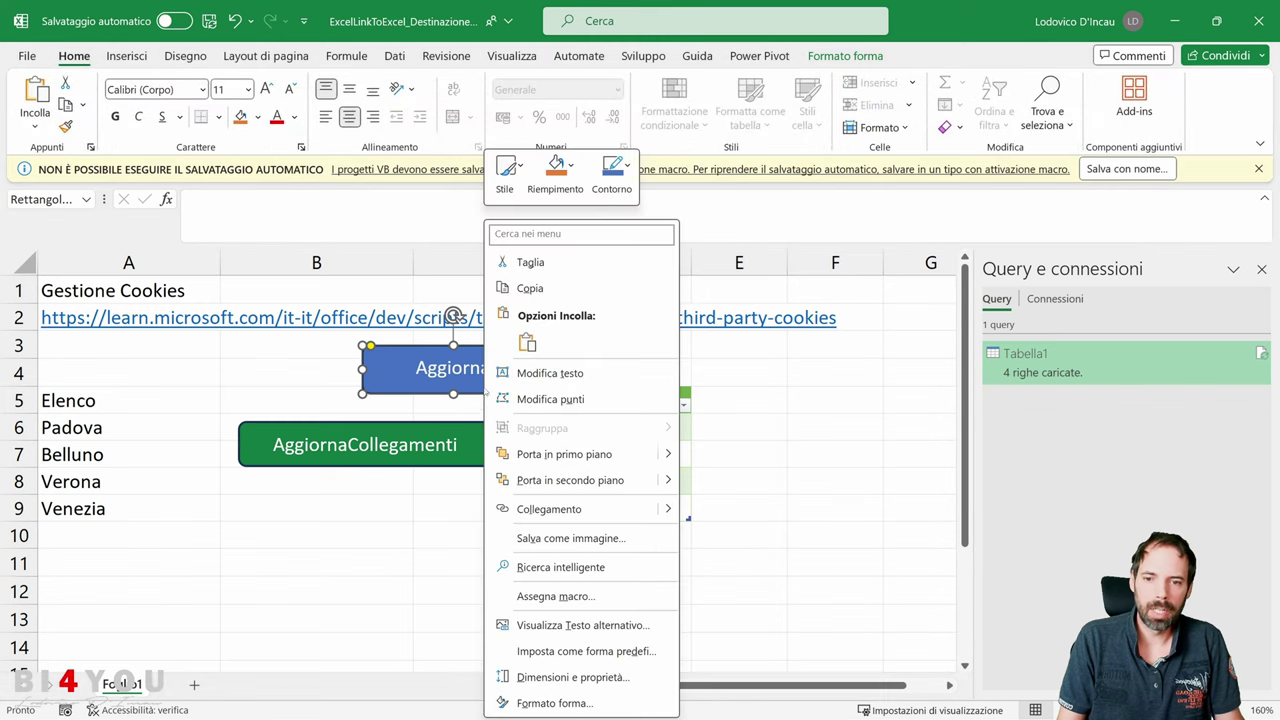
pyautogui.click(553, 598)
pyautogui.click(408, 450)
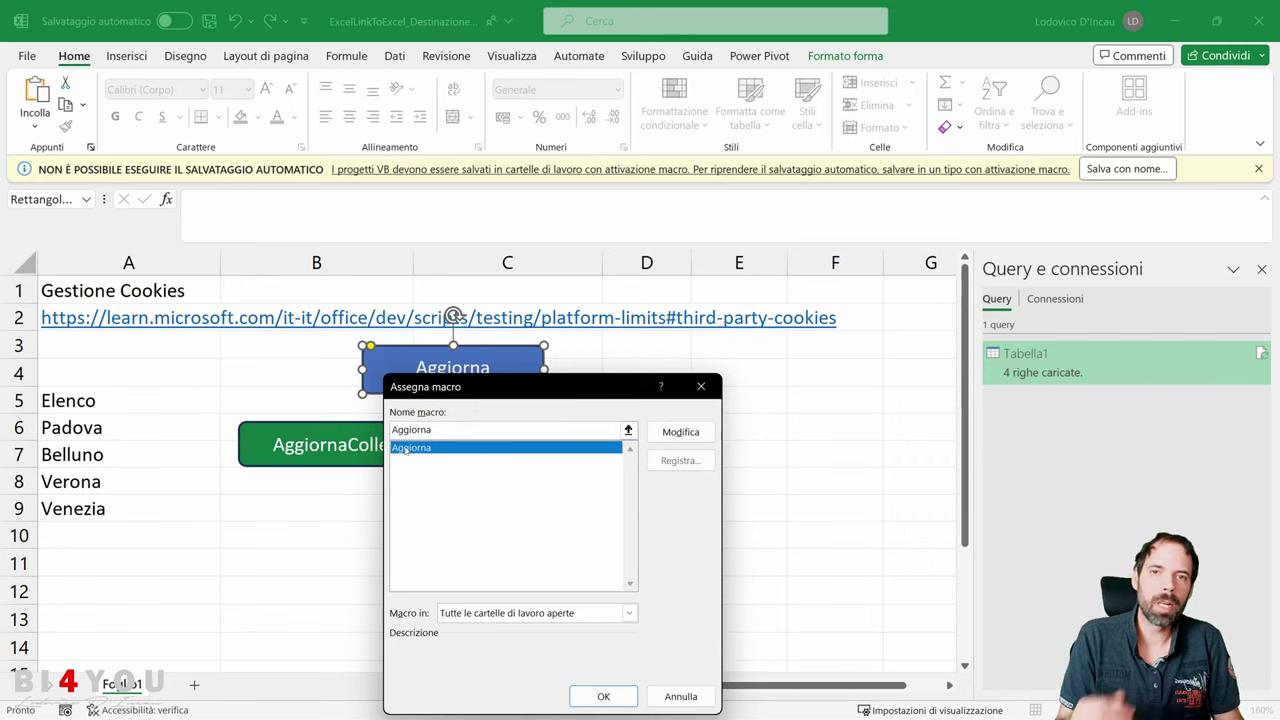
pyautogui.click(604, 697)
# Click the Aggiorna button to refresh Tabella1 and check the Elenco table.
pyautogui.click(540, 549)
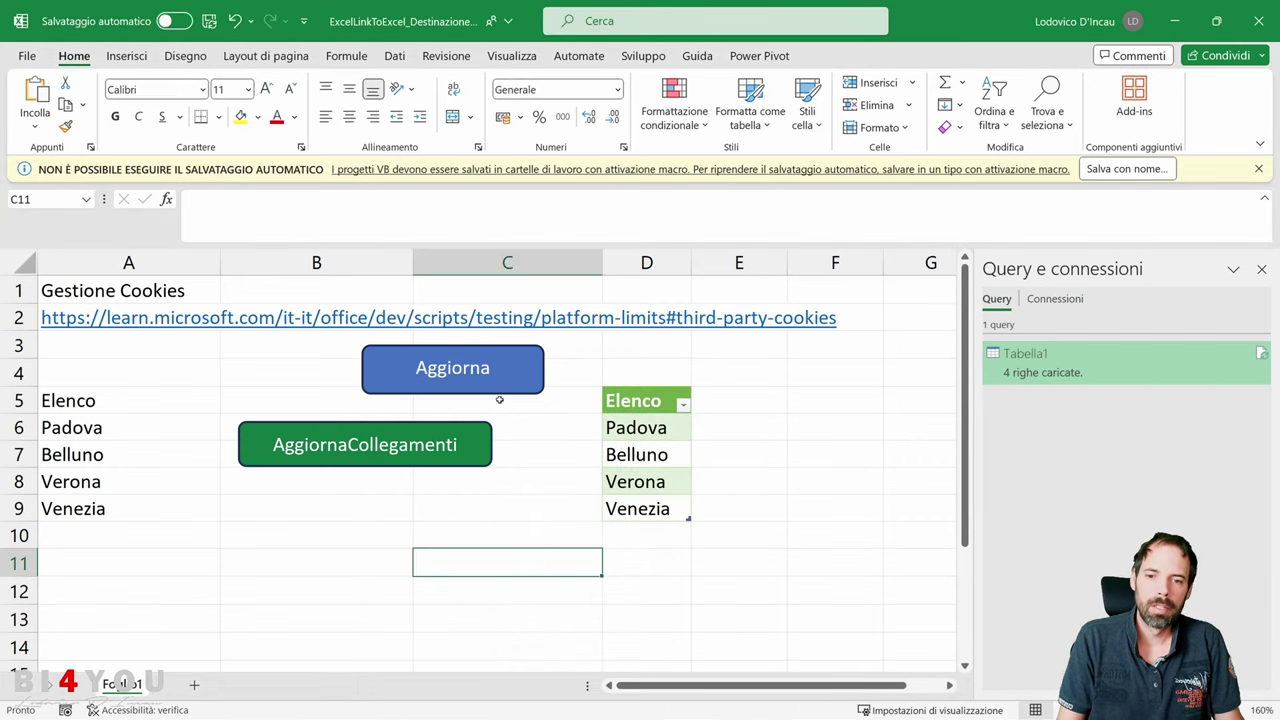
pyautogui.click(491, 380)
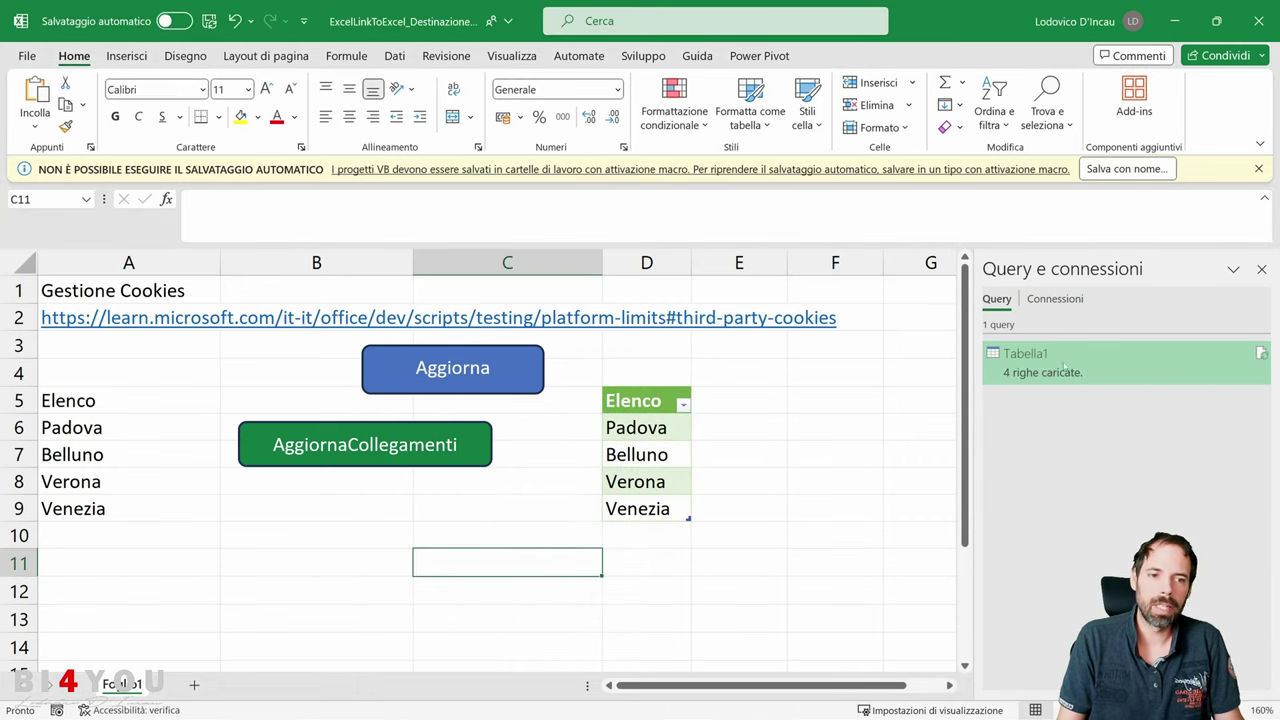
pyautogui.moveTo(1018, 369)
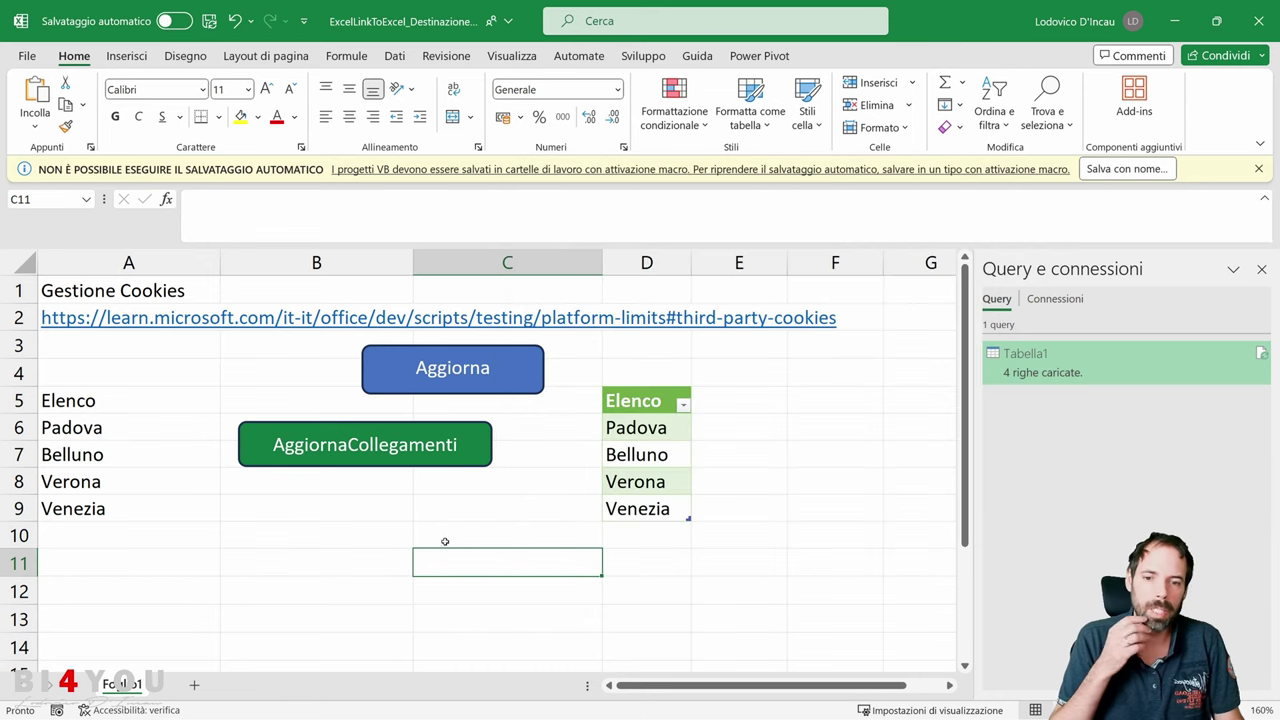
pyautogui.click(438, 536)
pyautogui.click(497, 507)
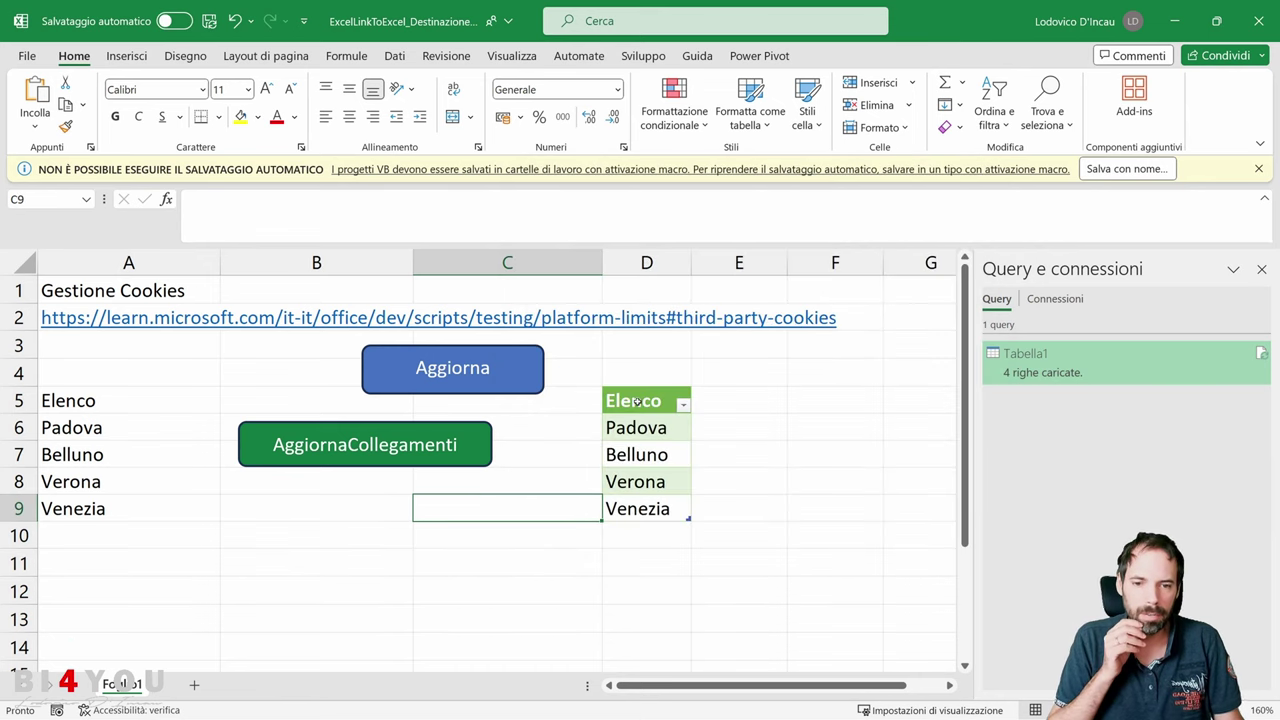
pyautogui.click(637, 401)
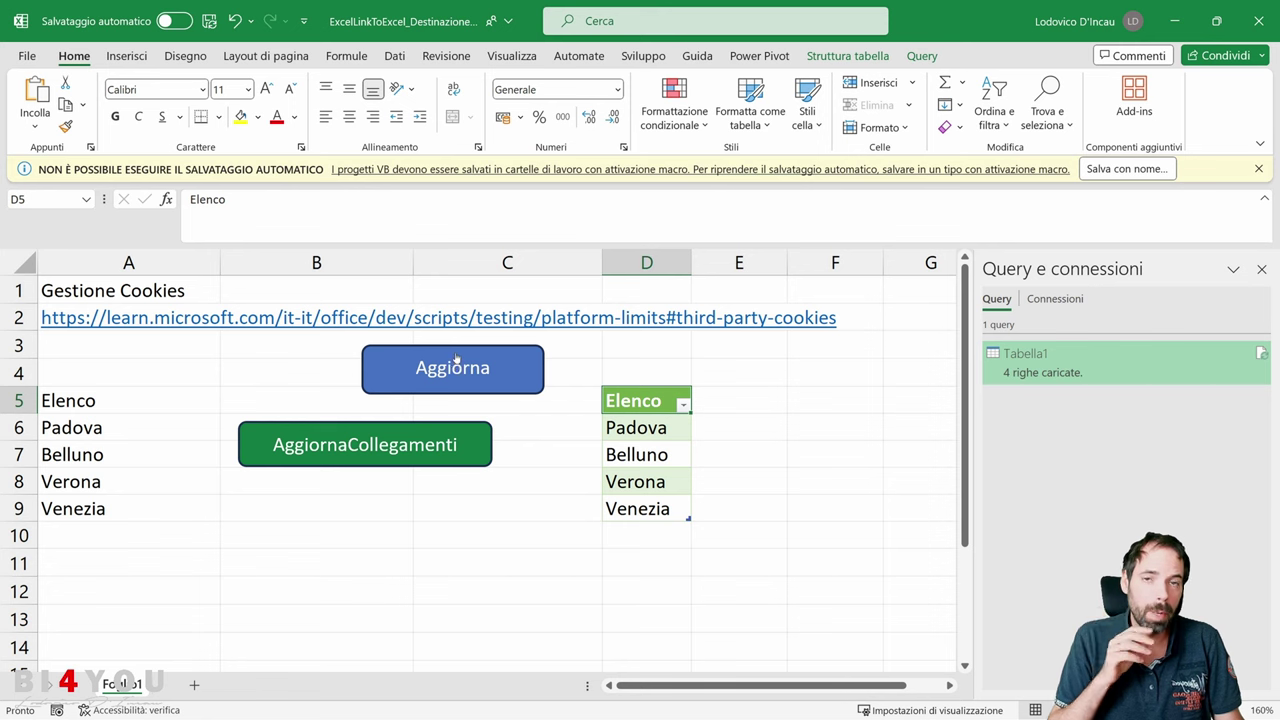
# Close the Query e connessioni pane and reopen it from Dati.
pyautogui.rightClick(1033, 353)
pyautogui.click(1011, 422)
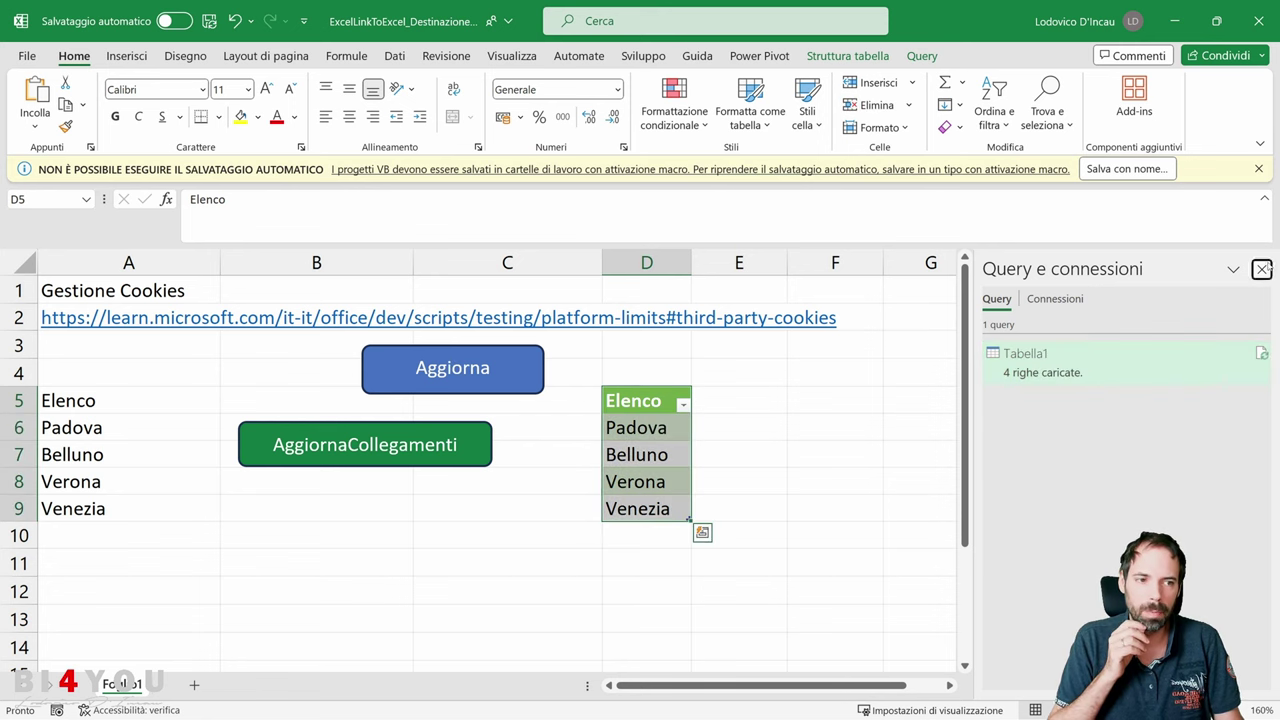
pyautogui.click(1262, 269)
pyautogui.click(395, 56)
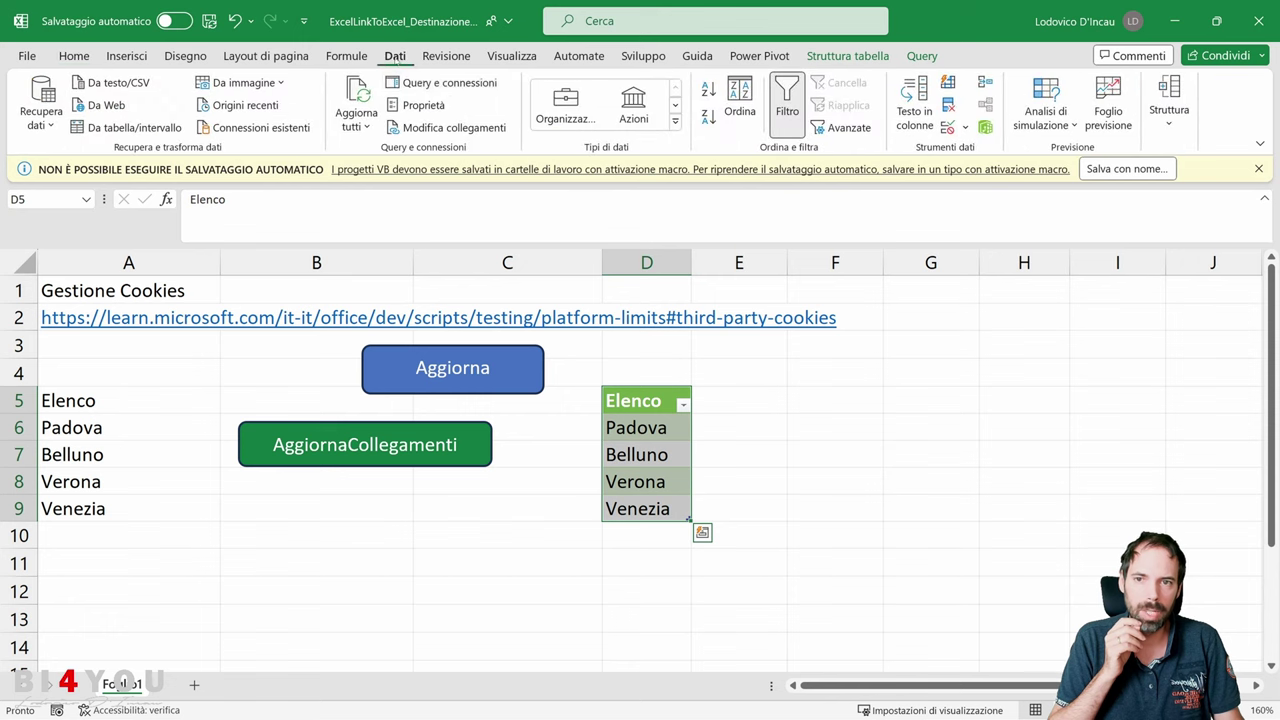
pyautogui.click(443, 82)
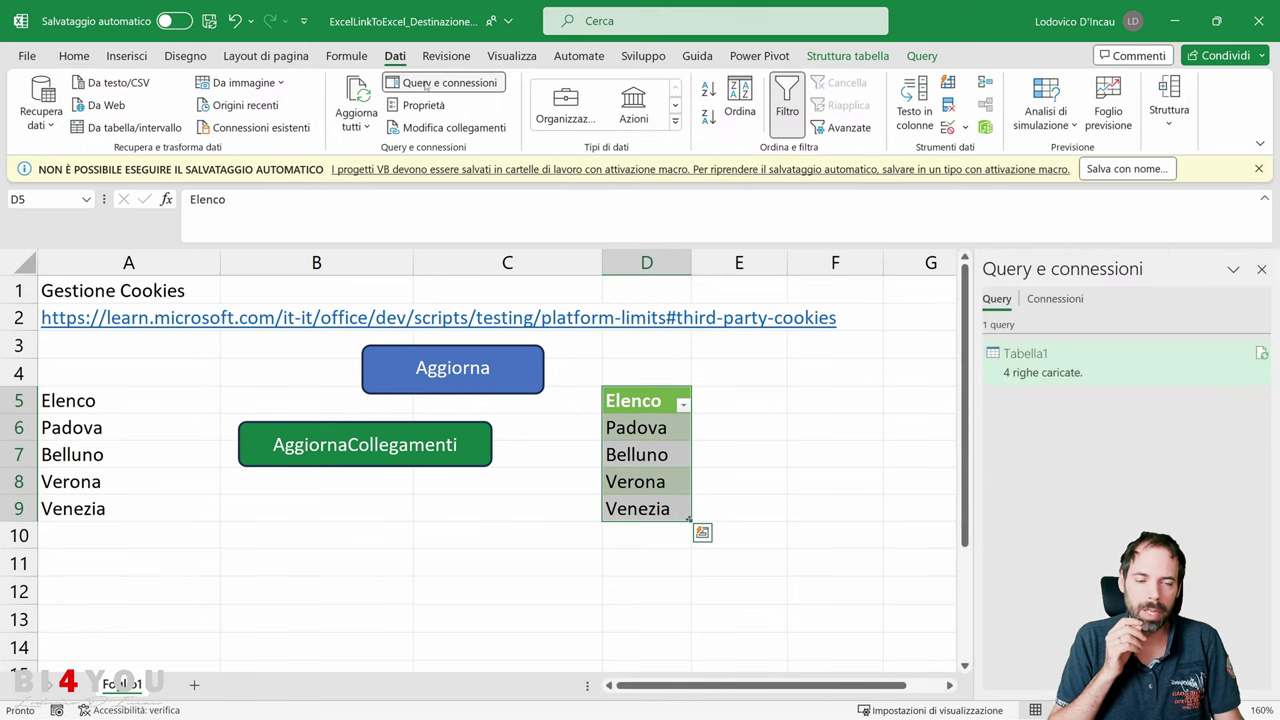
# In Tabella1's Proprietà, enable Aggiorna ogni with an interval of 1 minute.
pyautogui.rightClick(1028, 363)
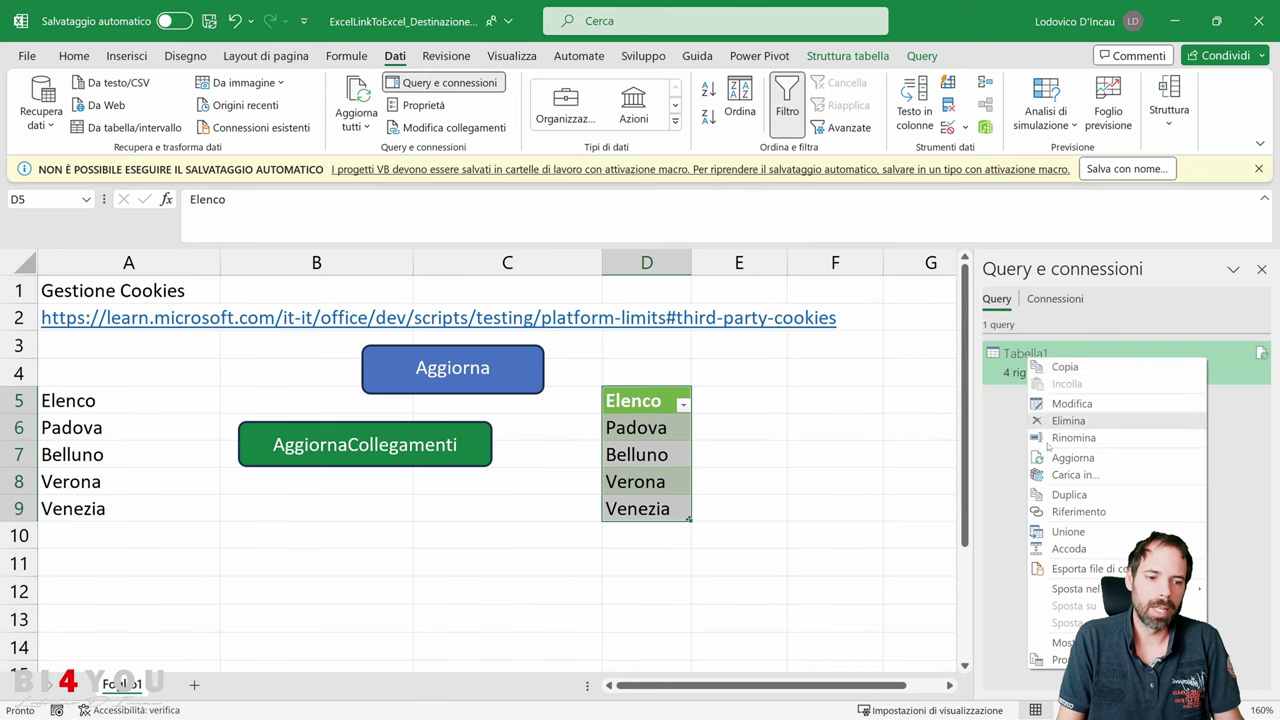
pyautogui.click(1058, 660)
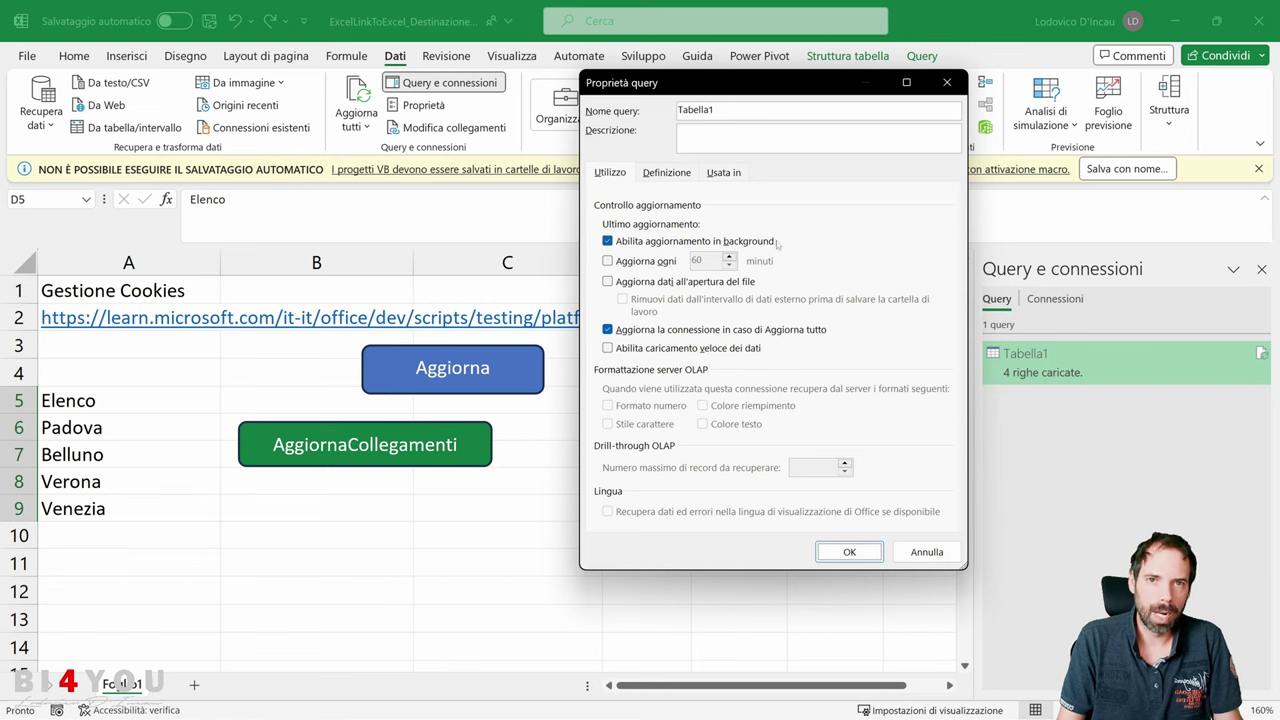
pyautogui.click(660, 264)
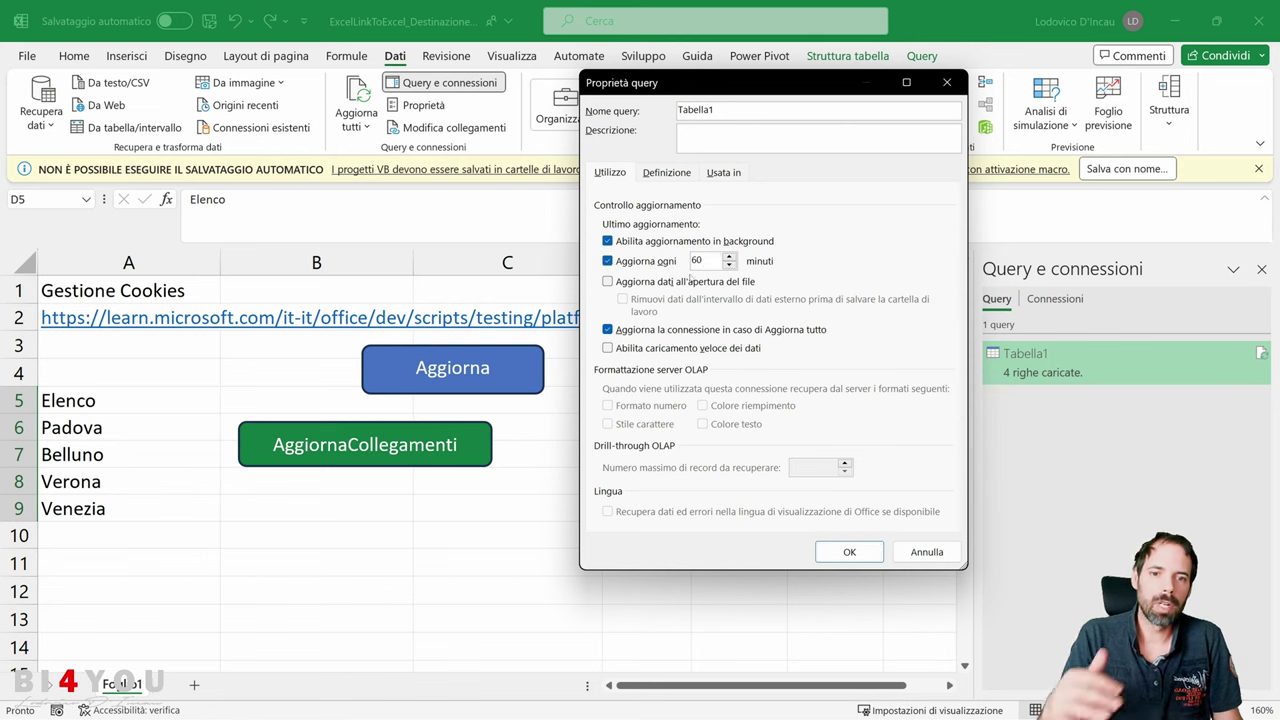
pyautogui.doubleClick(704, 261)
pyautogui.write('1')
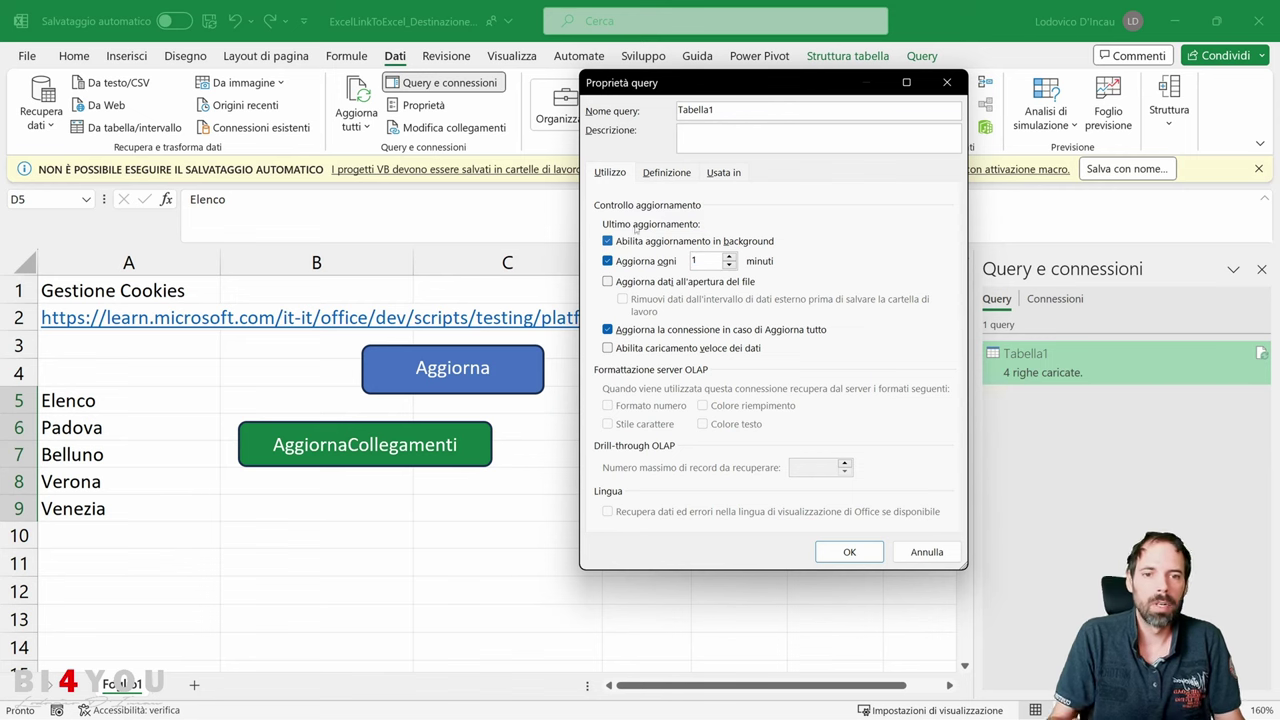
pyautogui.click(849, 552)
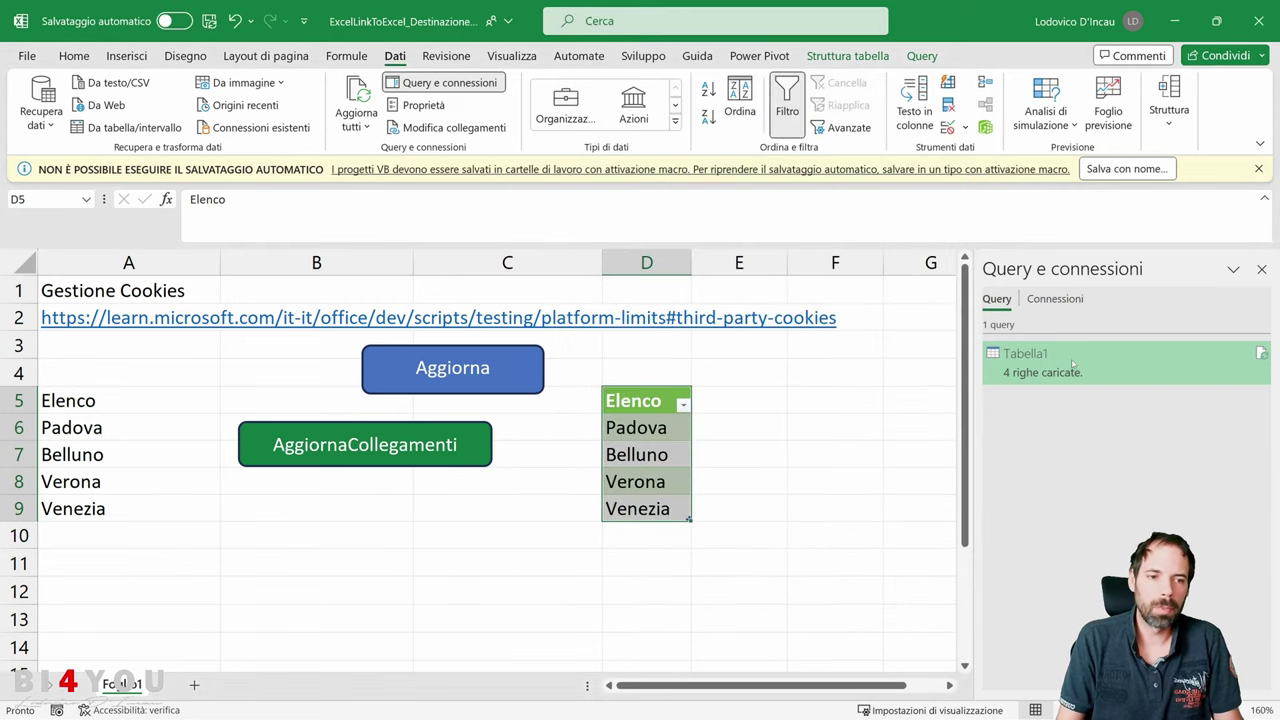
pyautogui.click(505, 482)
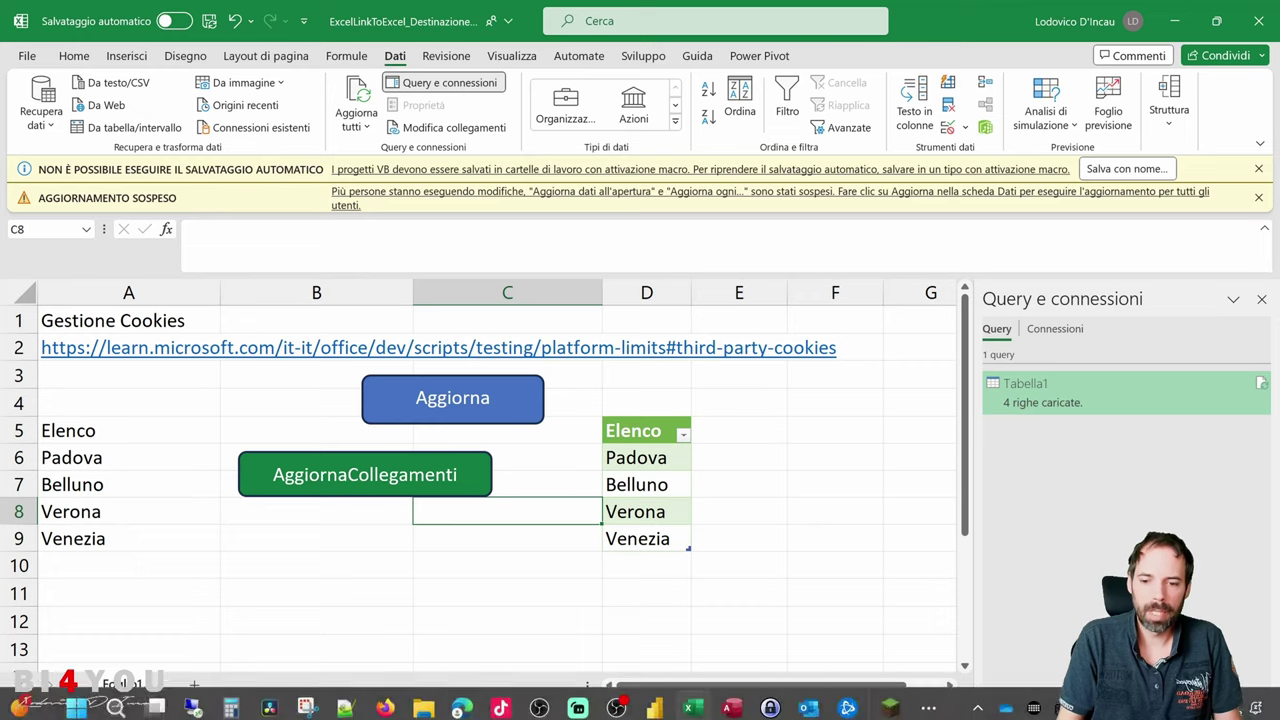
pyautogui.click(384, 708)
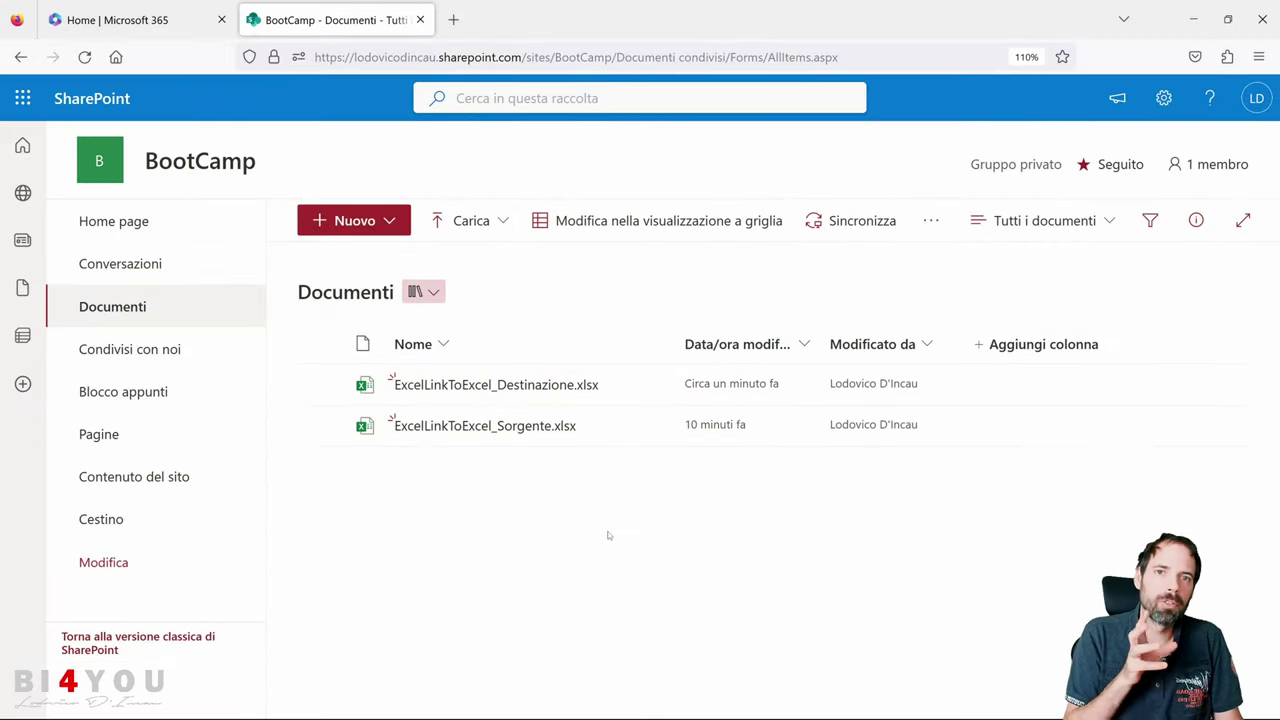
pyautogui.click(1193, 19)
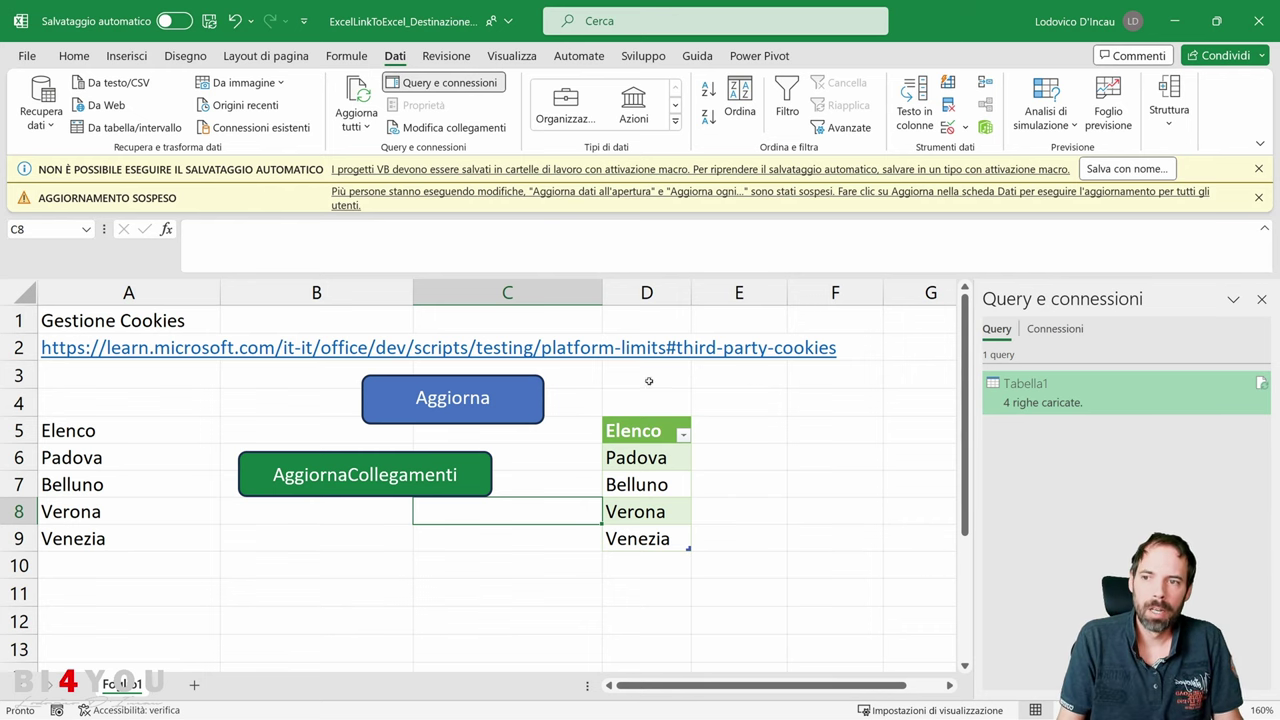
# Open the Salva con nome browse dialog at the BootCamp shared documents location.
pyautogui.click(42, 60)
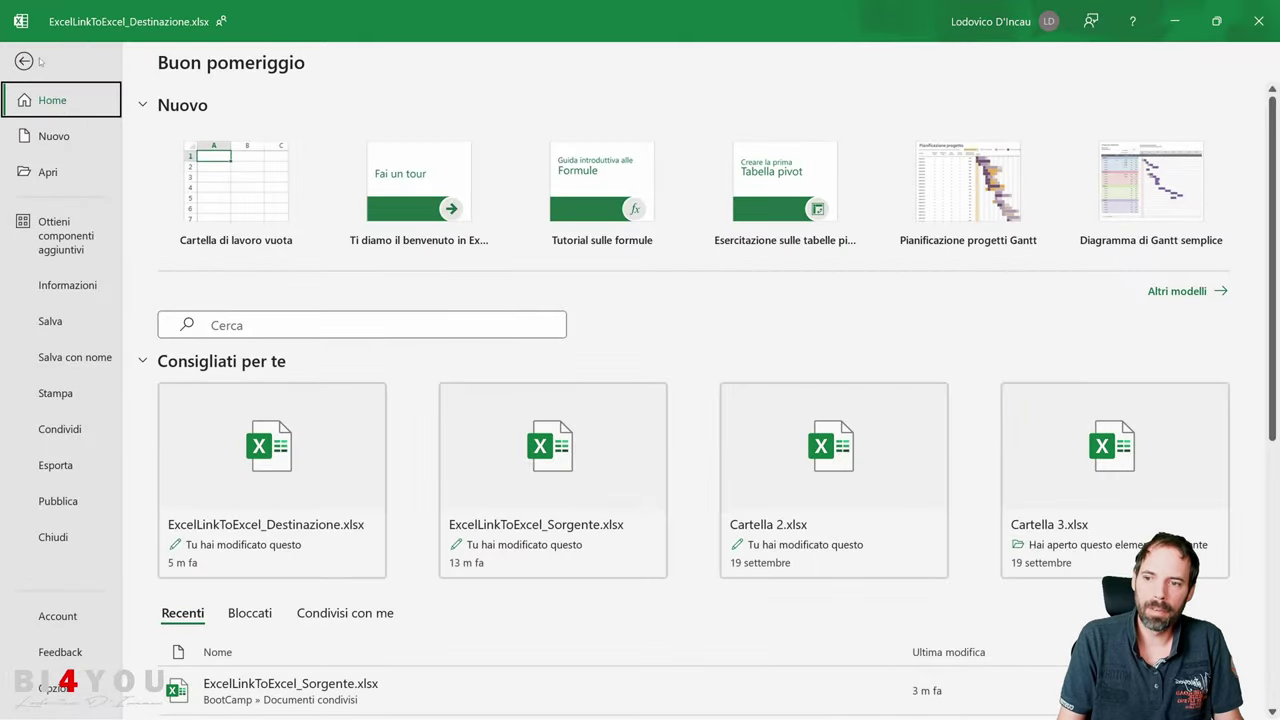
pyautogui.click(80, 357)
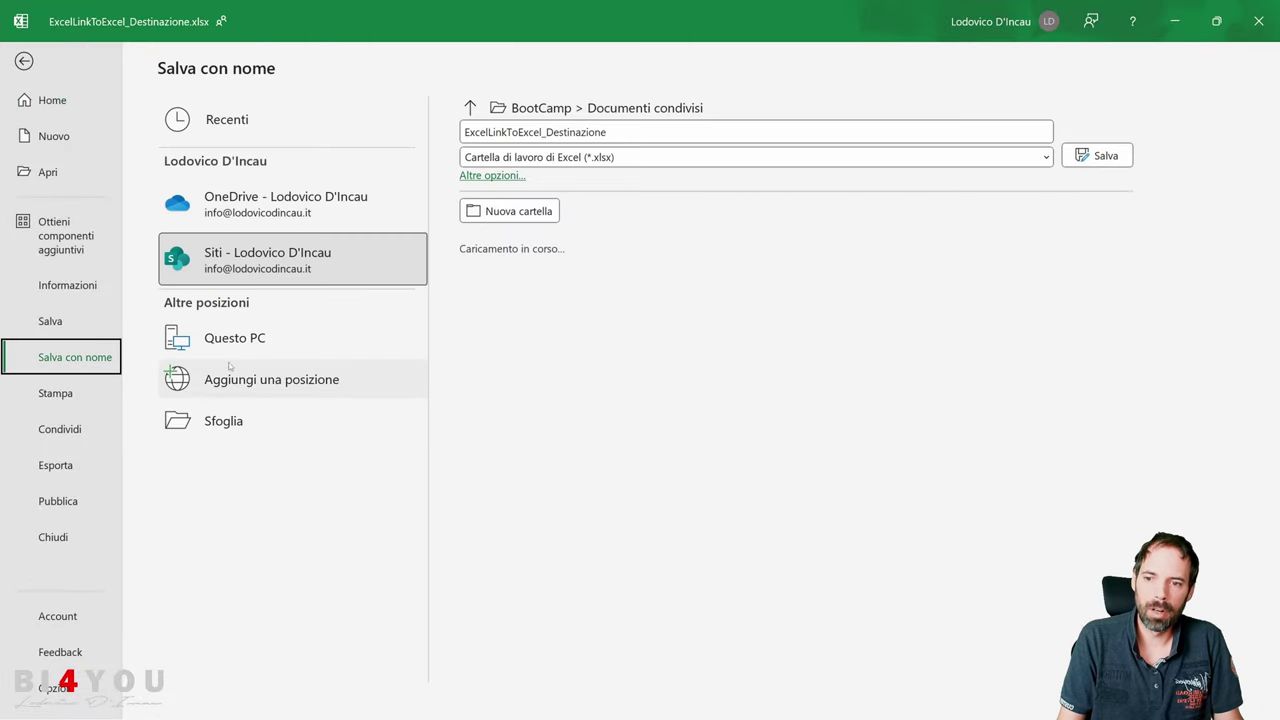
pyautogui.click(252, 420)
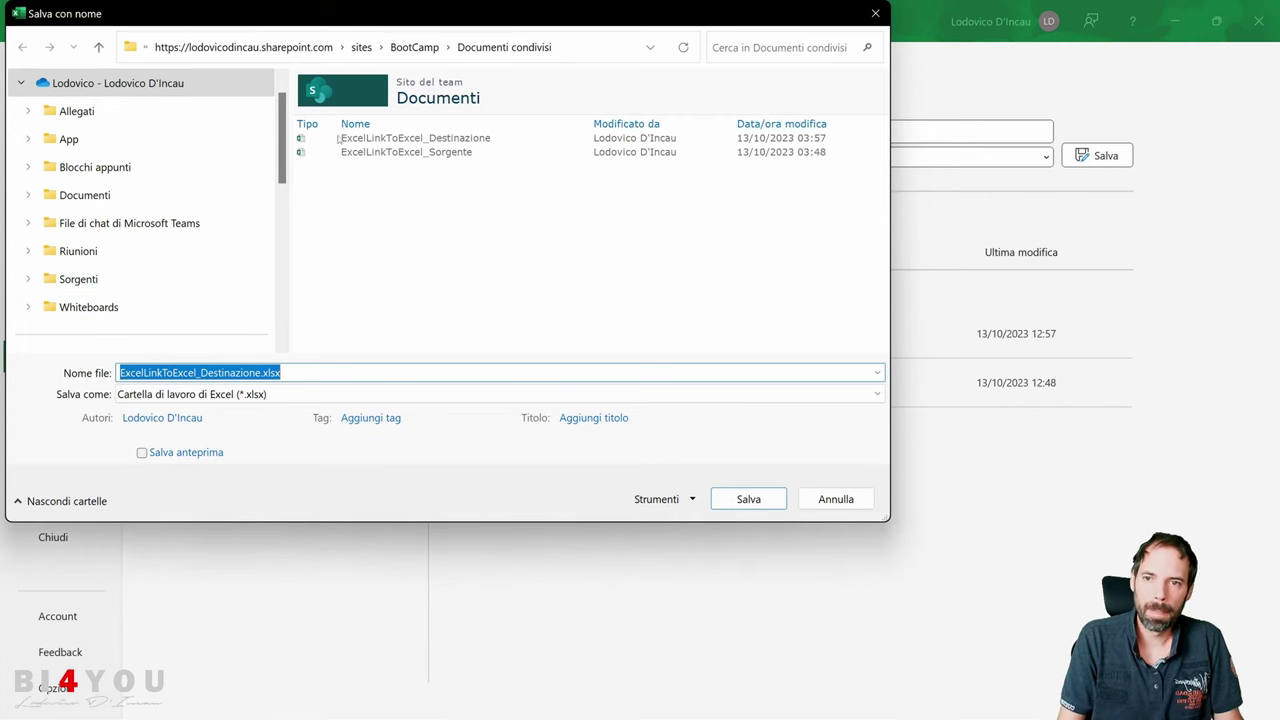
pyautogui.click(362, 164)
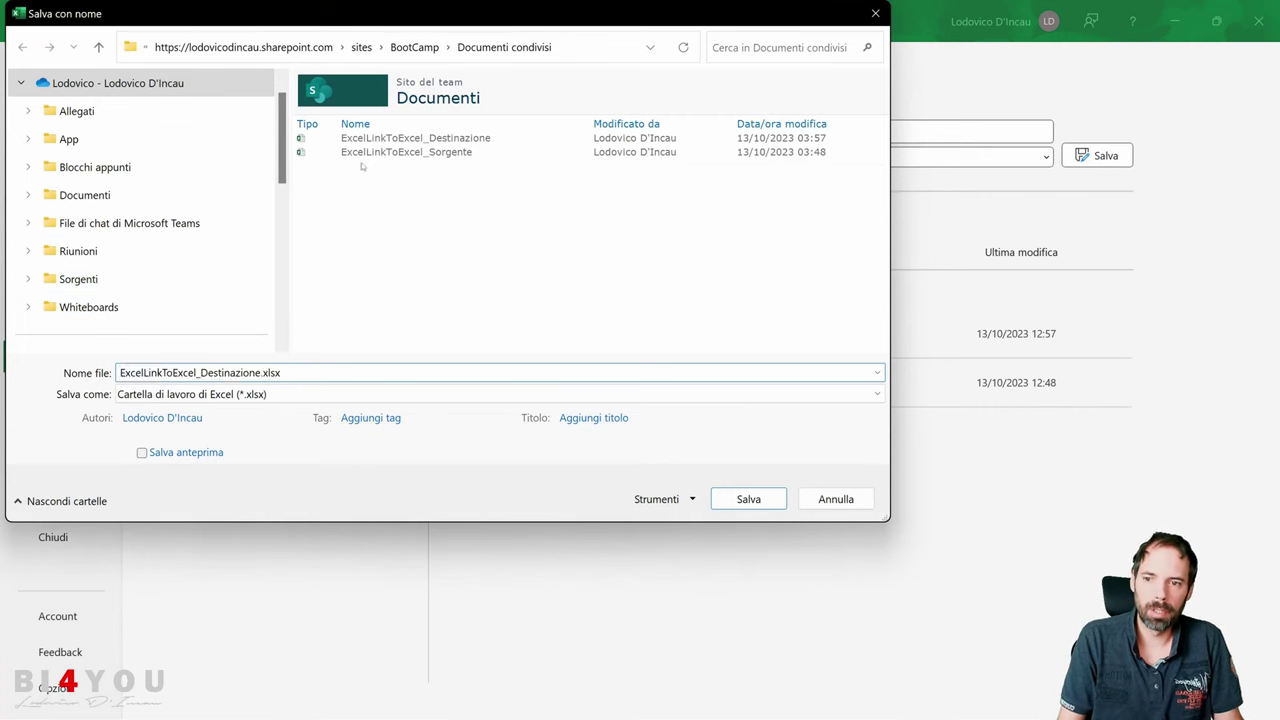
# Pick Cartella di lavoro binaria di Excel (*.xlsb) as the save format for ExcelLinkToExcel_Destinazione.
pyautogui.click(271, 394)
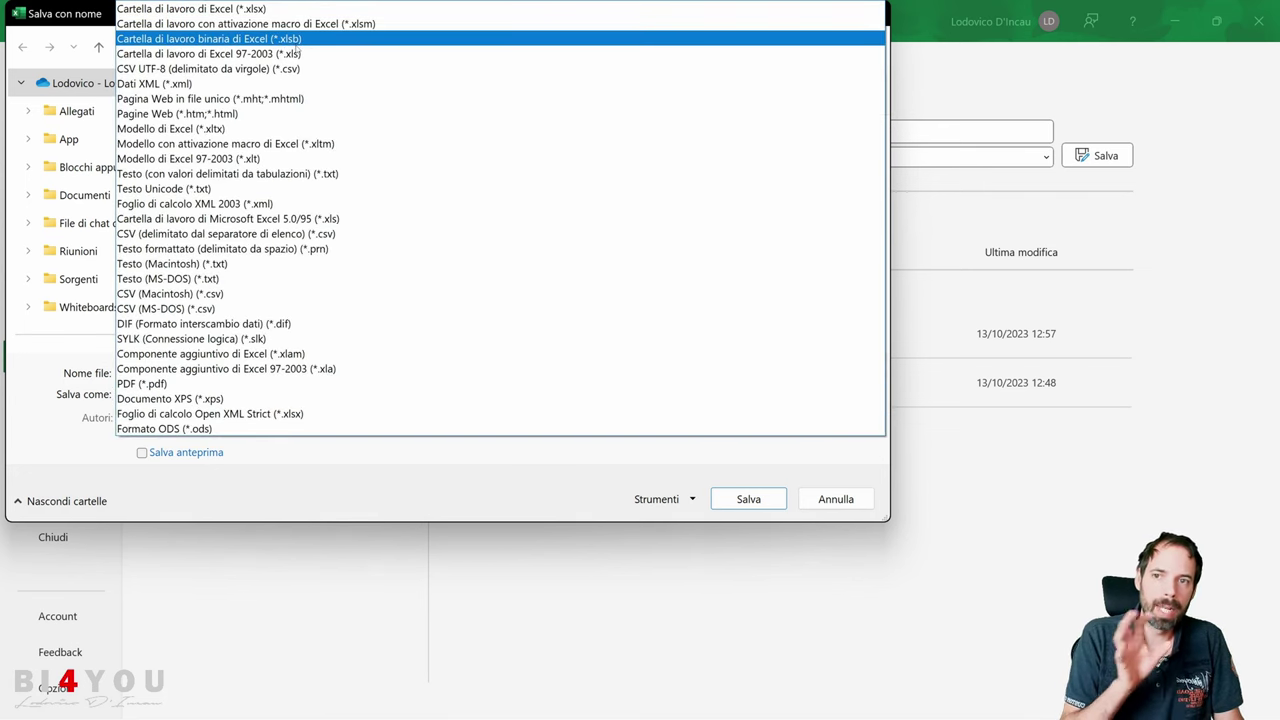
pyautogui.click(185, 40)
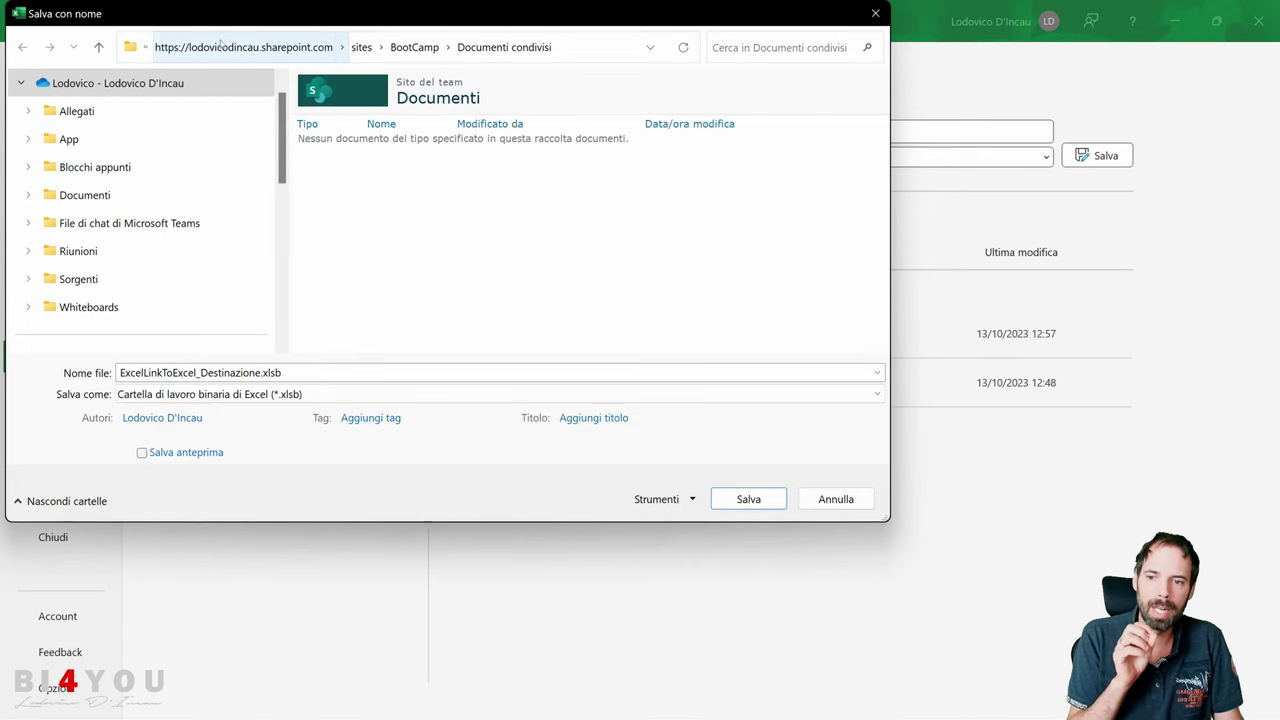
pyautogui.click(278, 396)
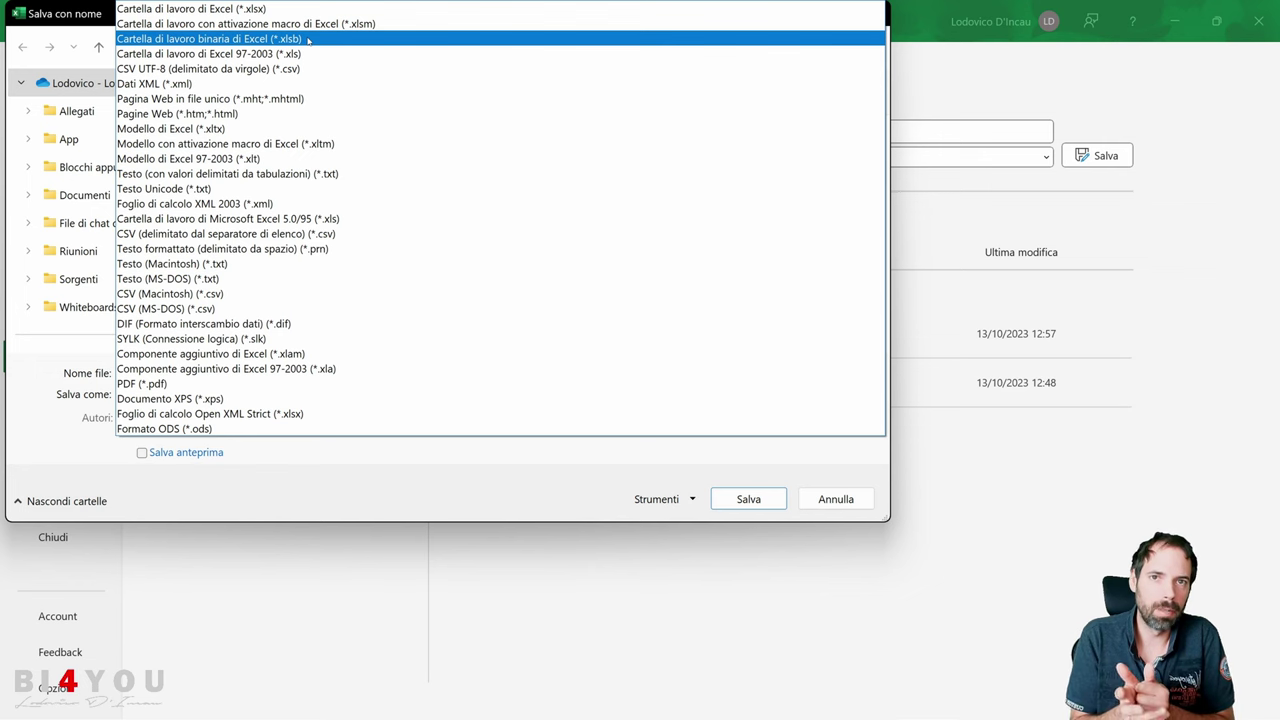
pyautogui.click(308, 40)
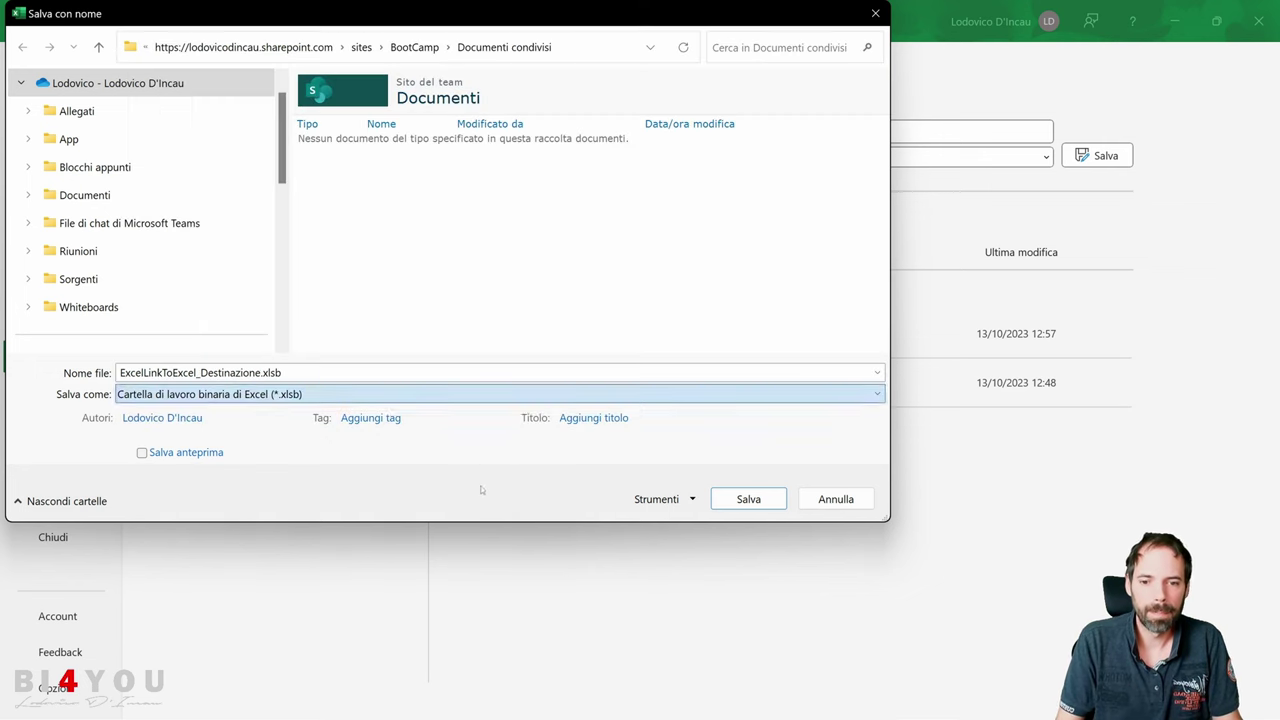
# Cancel the Salva con nome dialog, leaving the Destinazione workbook unsaved as .xlsx.
pyautogui.click(824, 509)
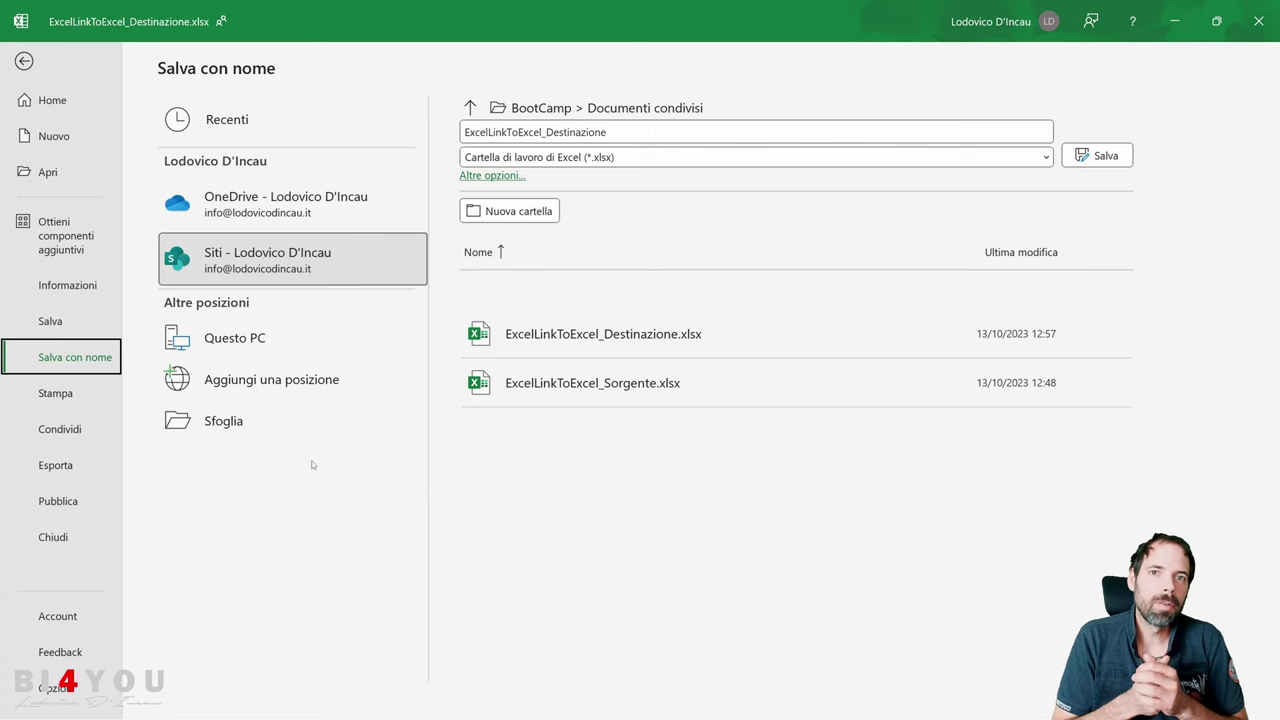